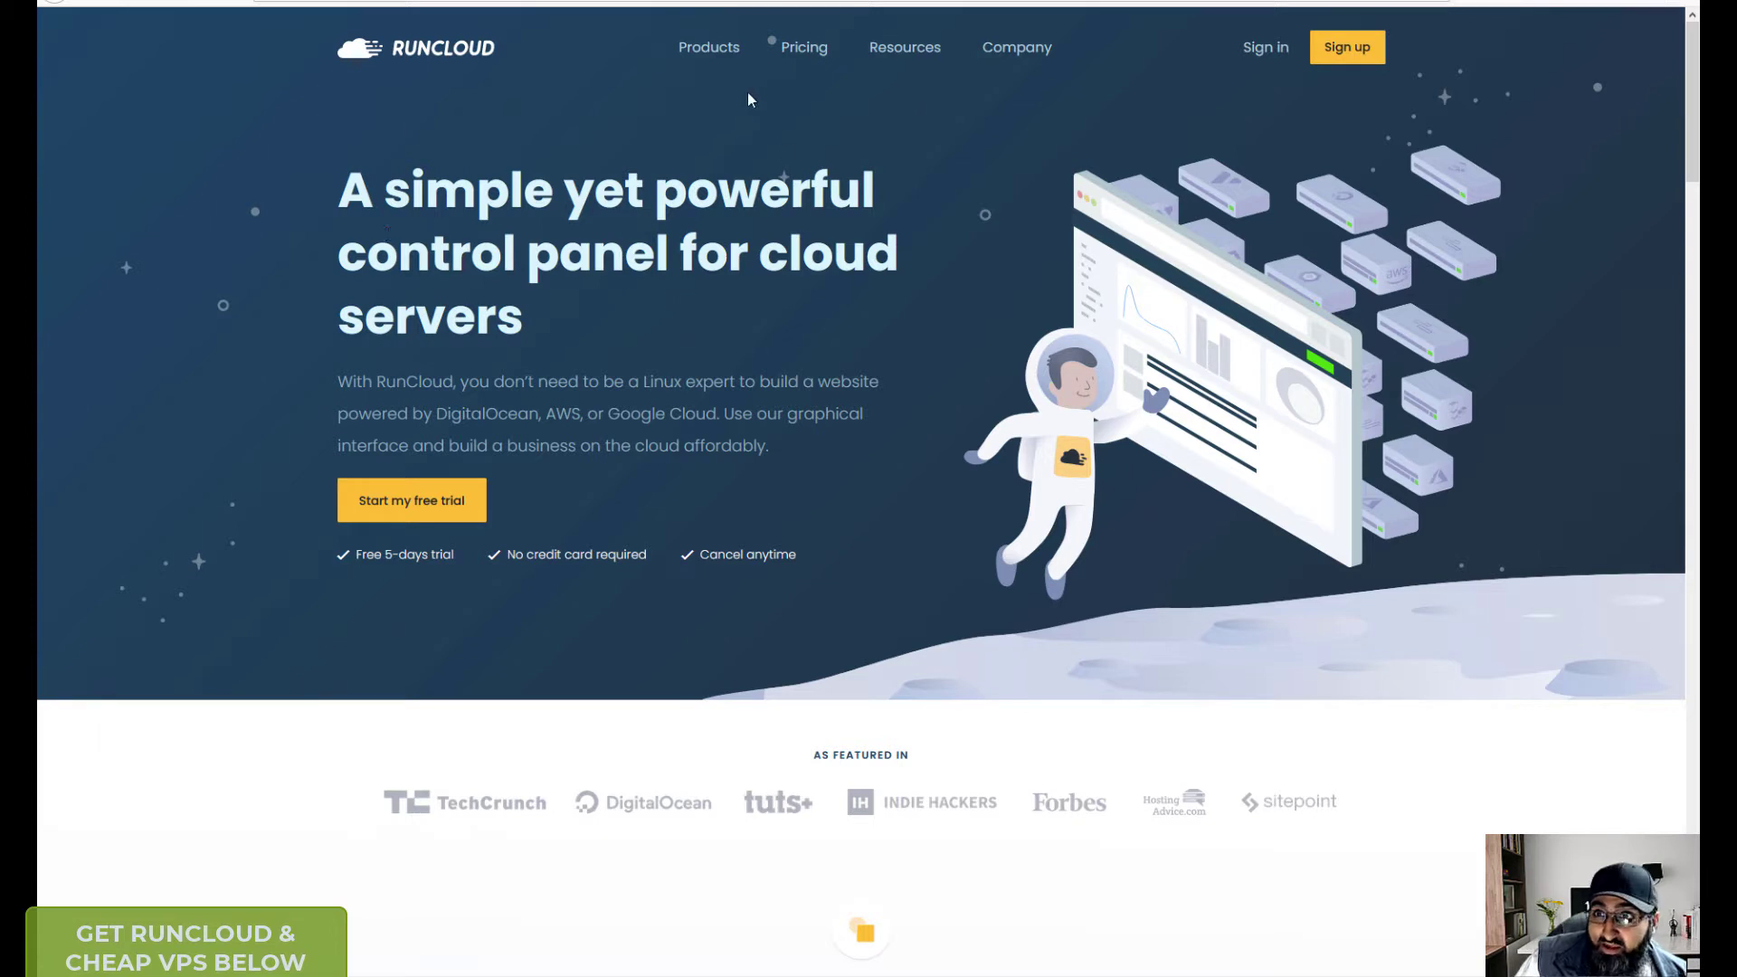
# - Open the RunCloud pricing page and scroll through the plans
pyautogui.click(803, 53)
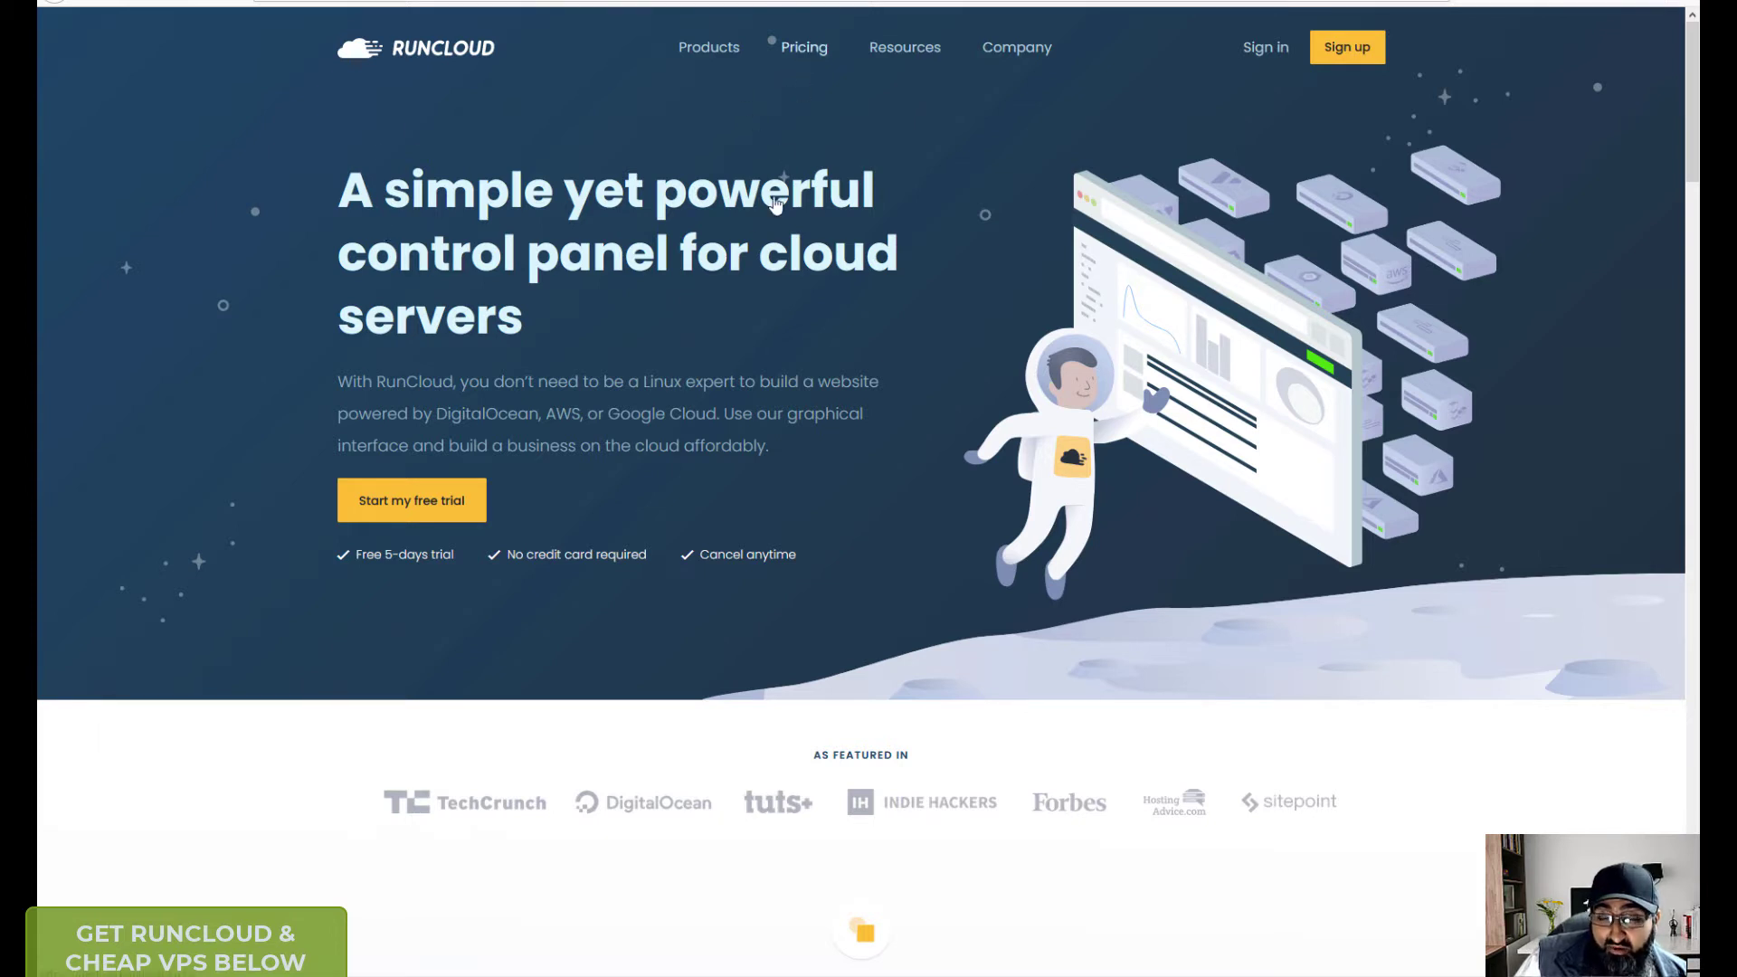
pyautogui.scroll(-1, 579, 362)
pyautogui.scroll(-1, 623, 439)
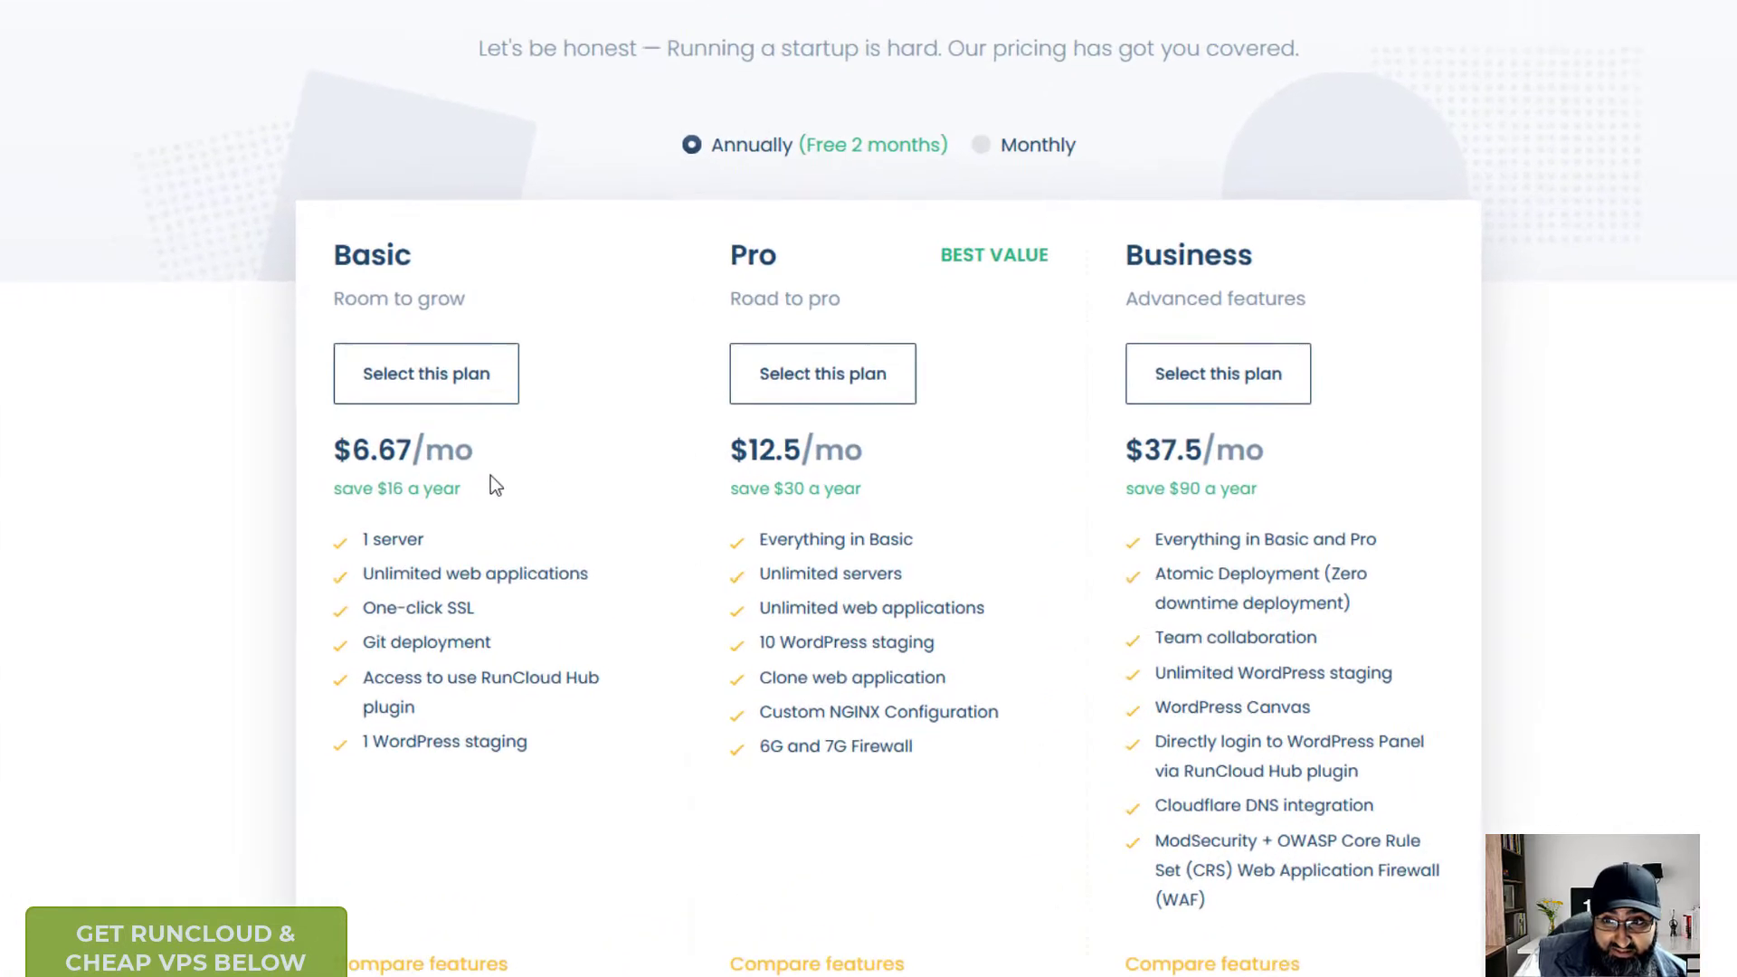
# - Compare monthly prices, then return to annual billing: Basic $6.67, Pro $12.5, Business $37.5
pyautogui.click(999, 106)
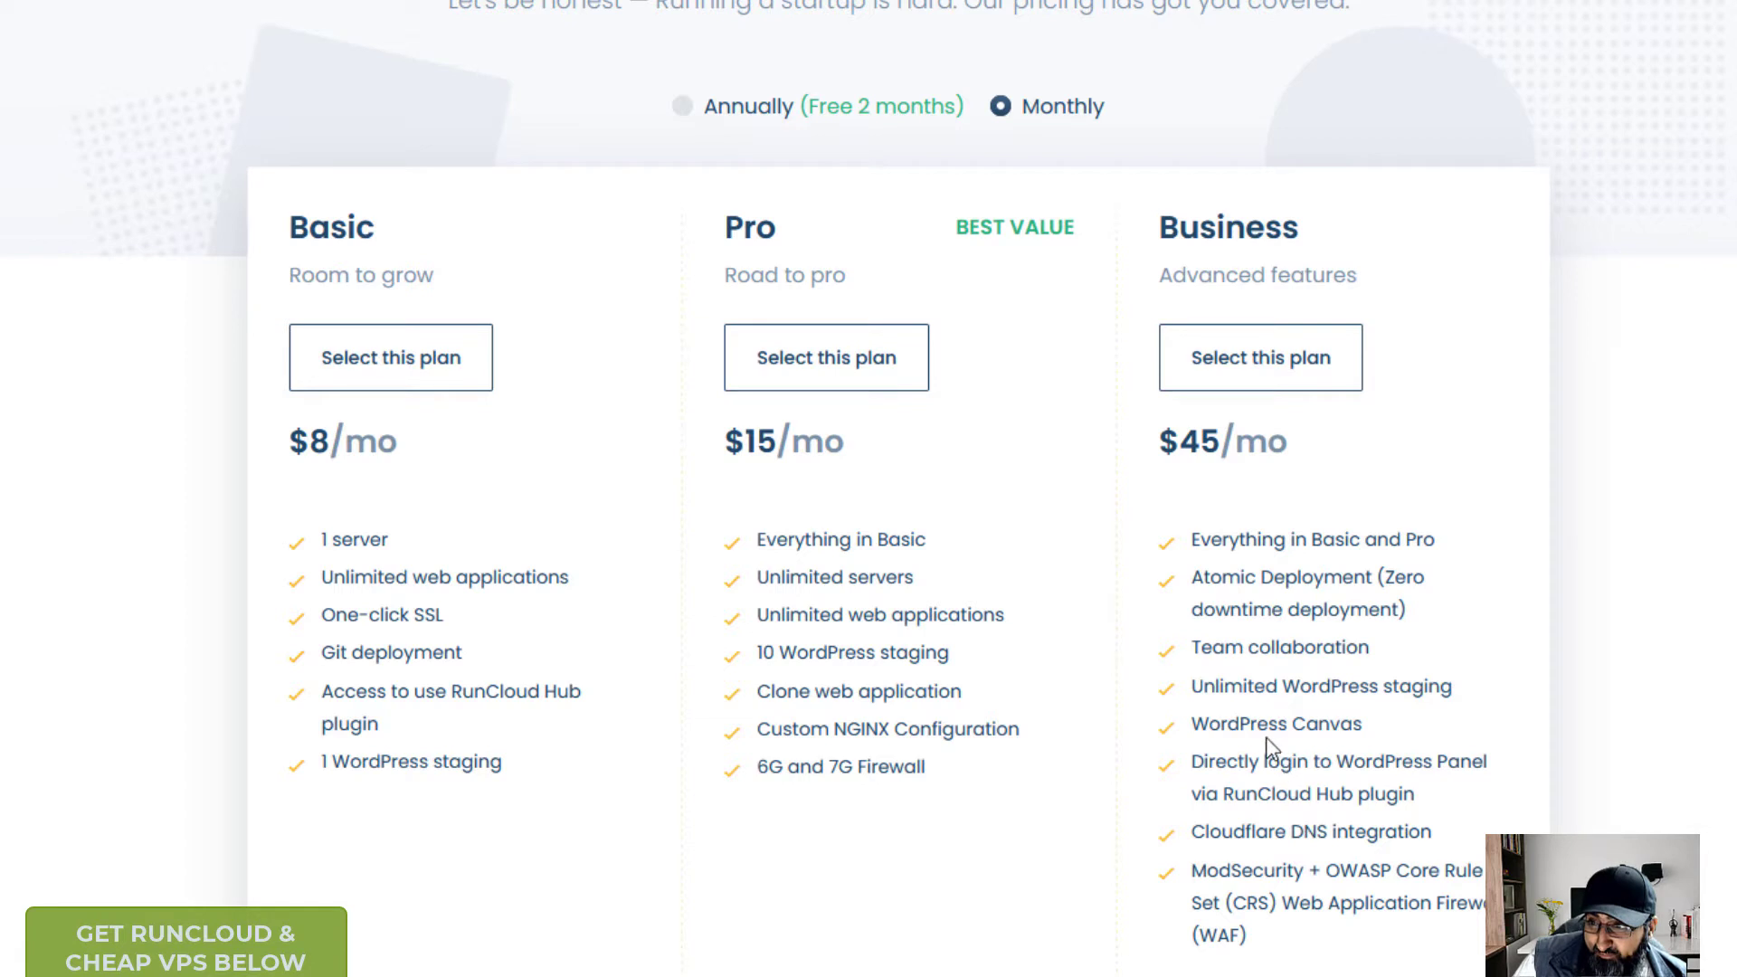
pyautogui.moveTo(1207, 724); pyautogui.dragTo(1357, 724)
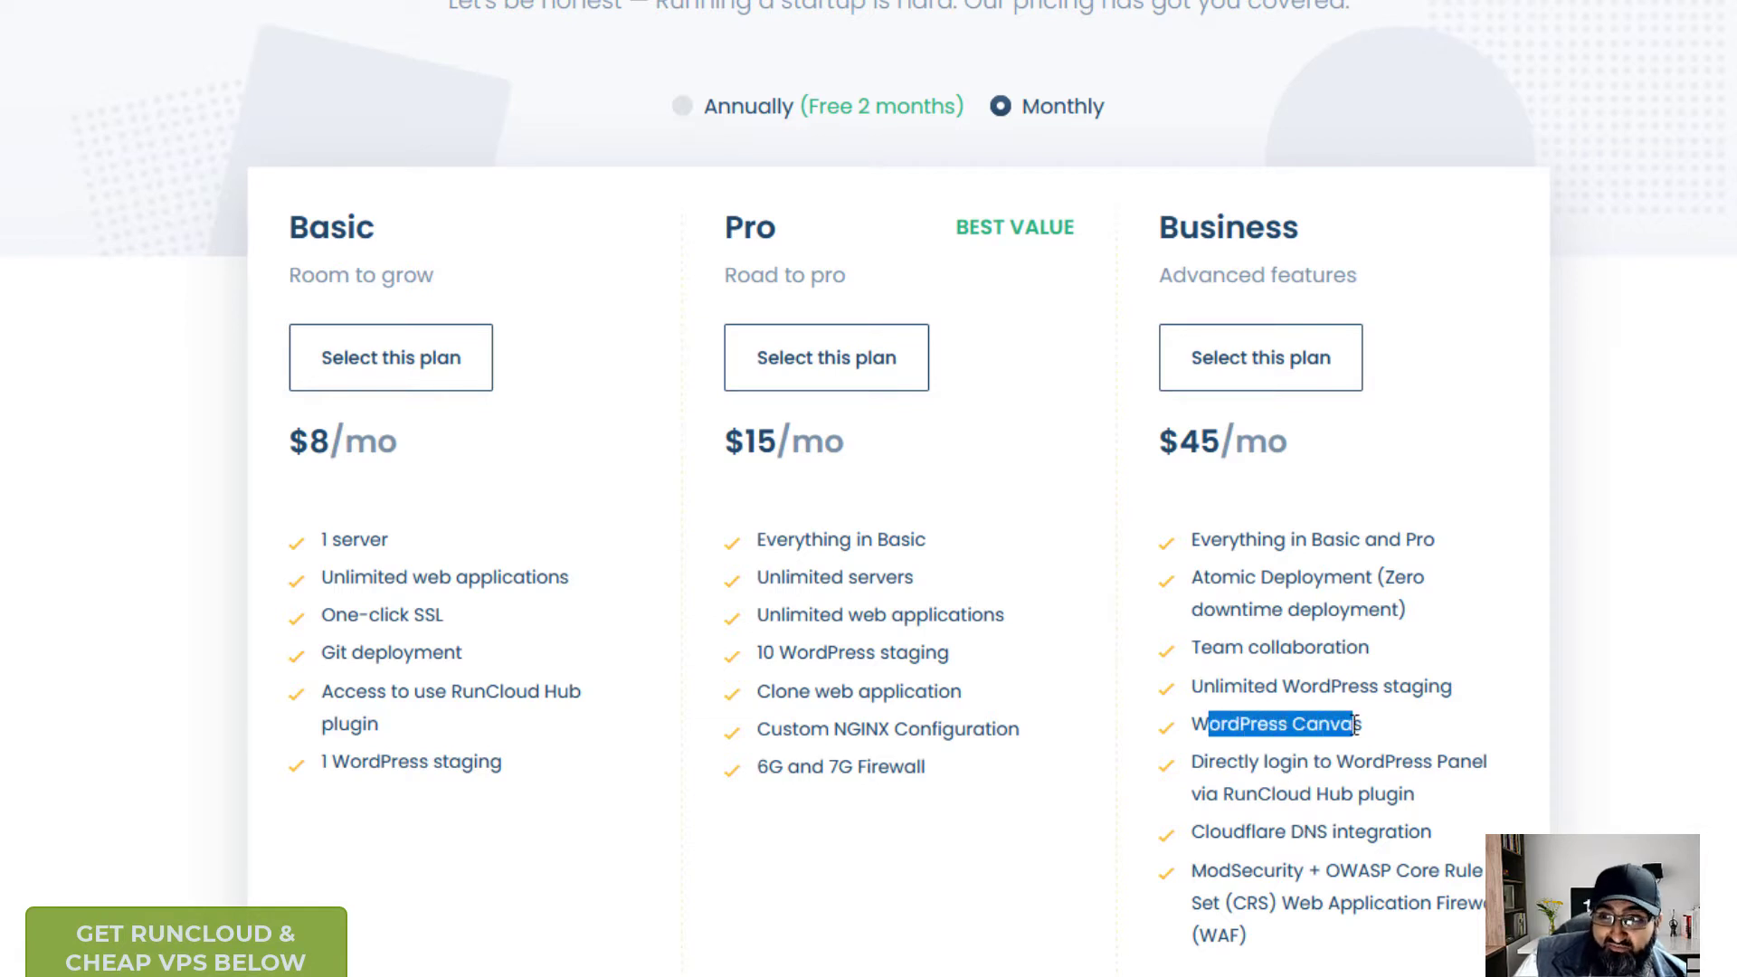
pyautogui.click(1338, 723)
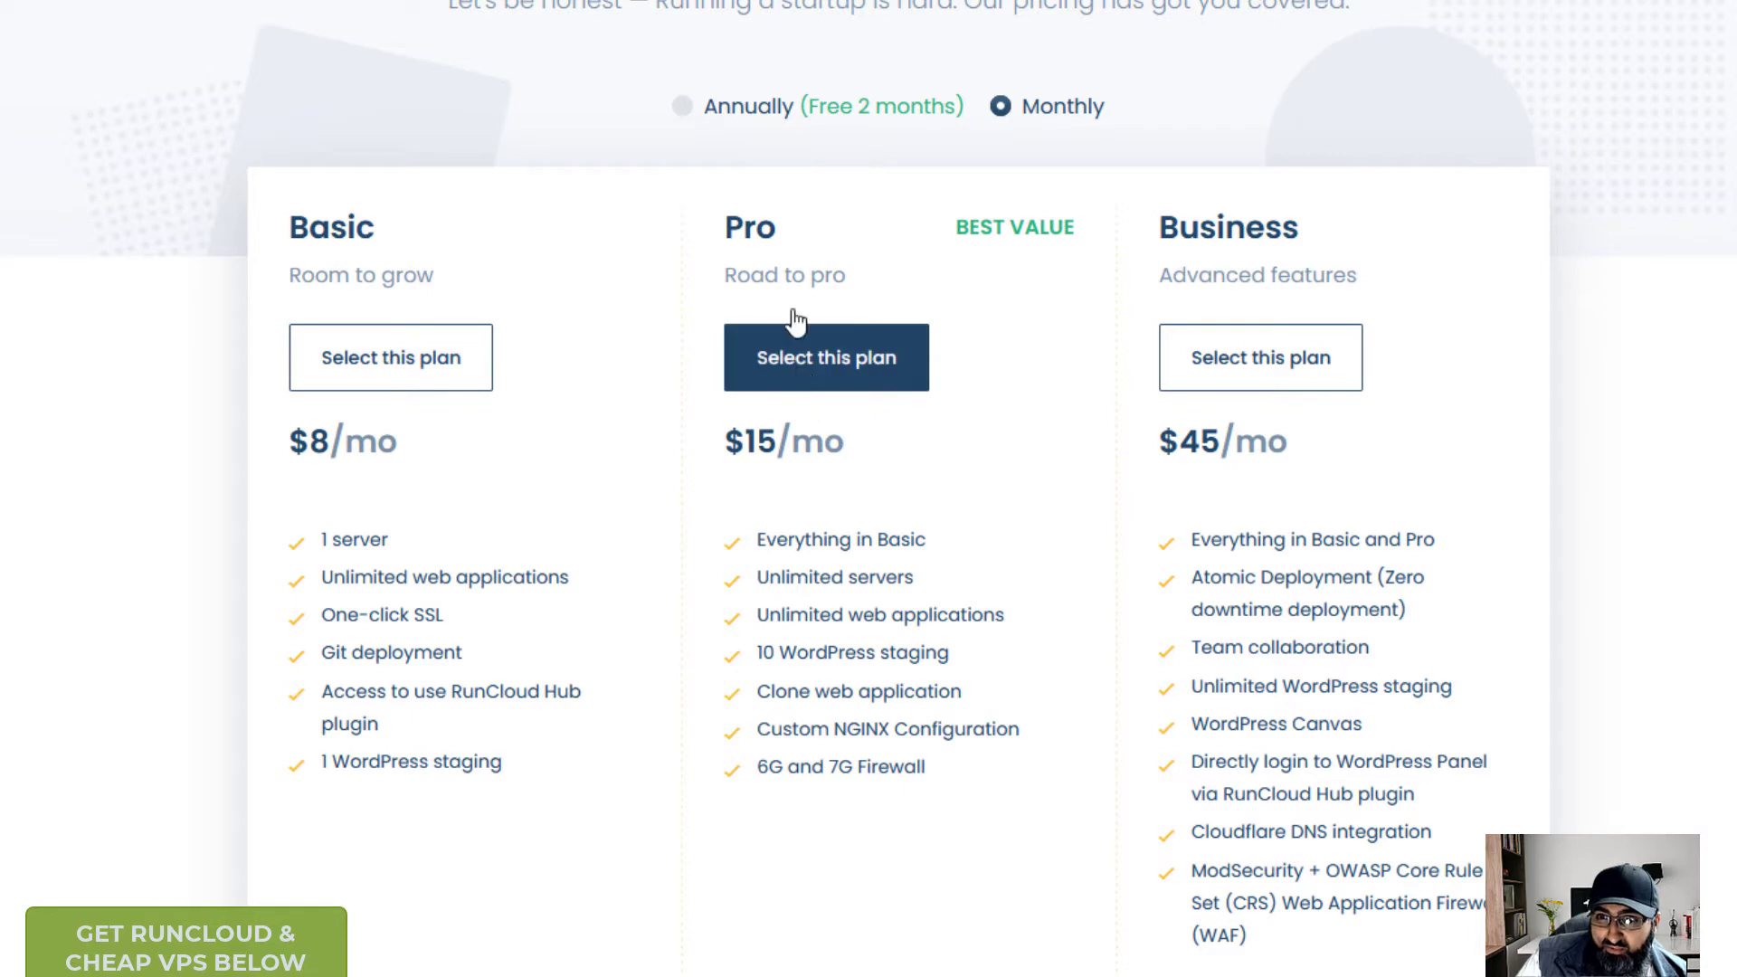
pyautogui.click(683, 107)
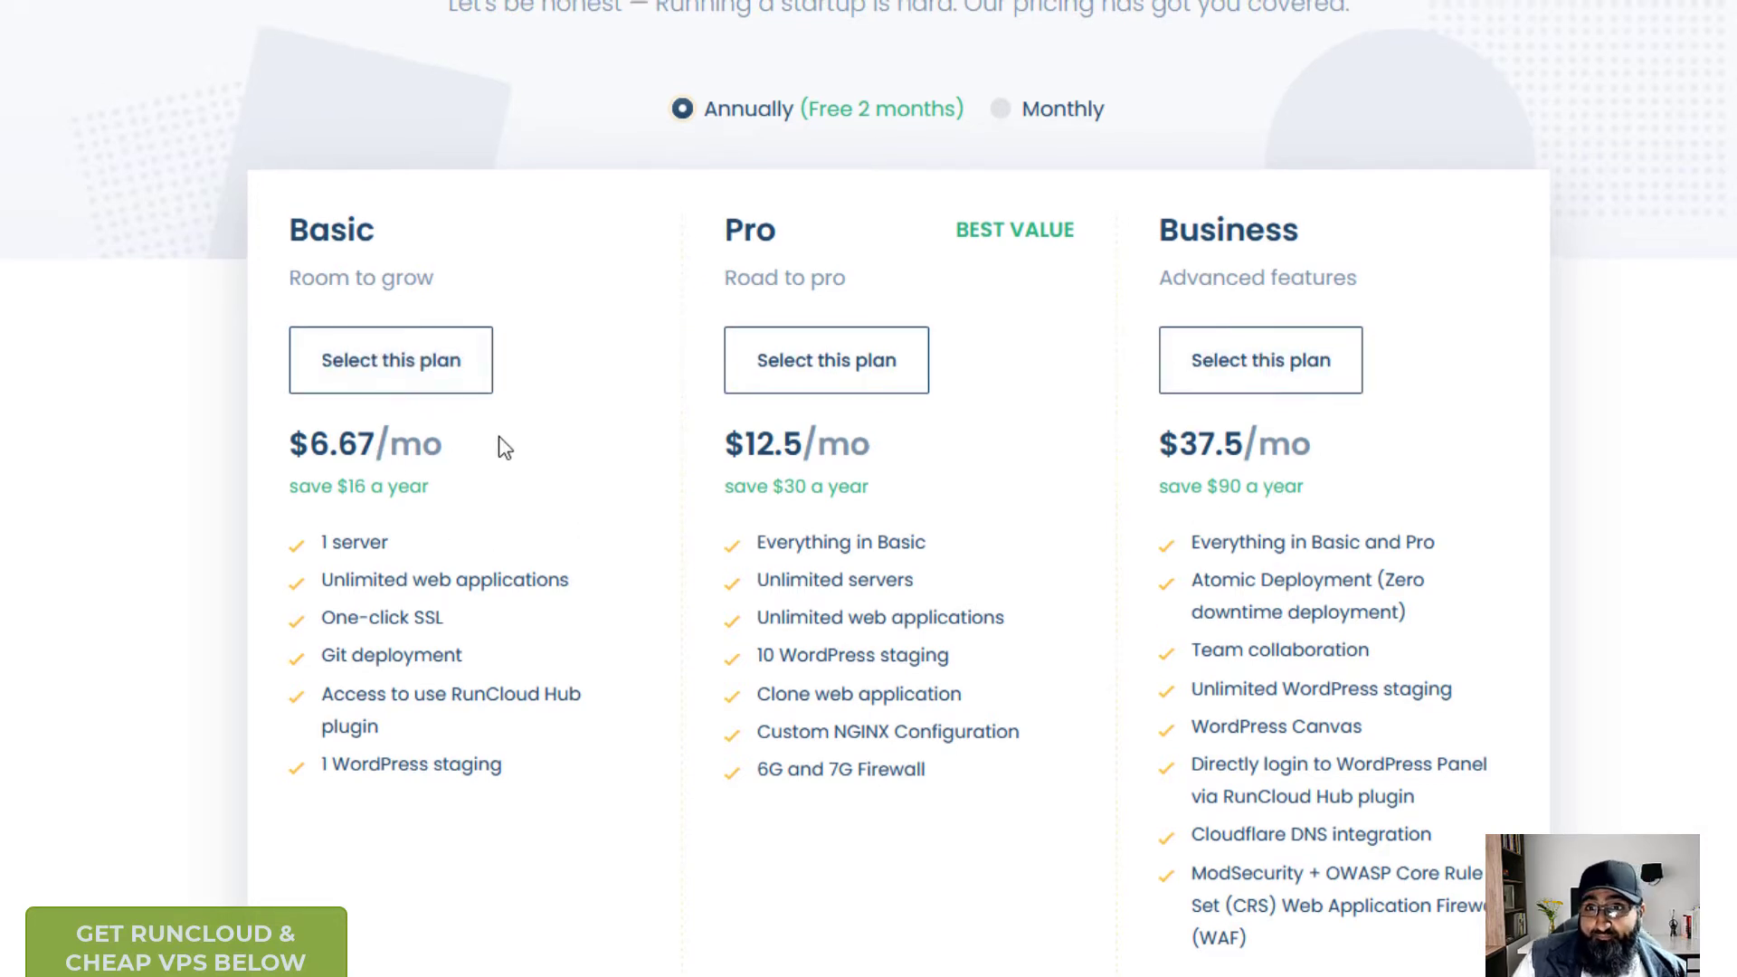
# - Scroll down through the RunCloud homepage features and back up again
pyautogui.scroll(3, 497, 441)
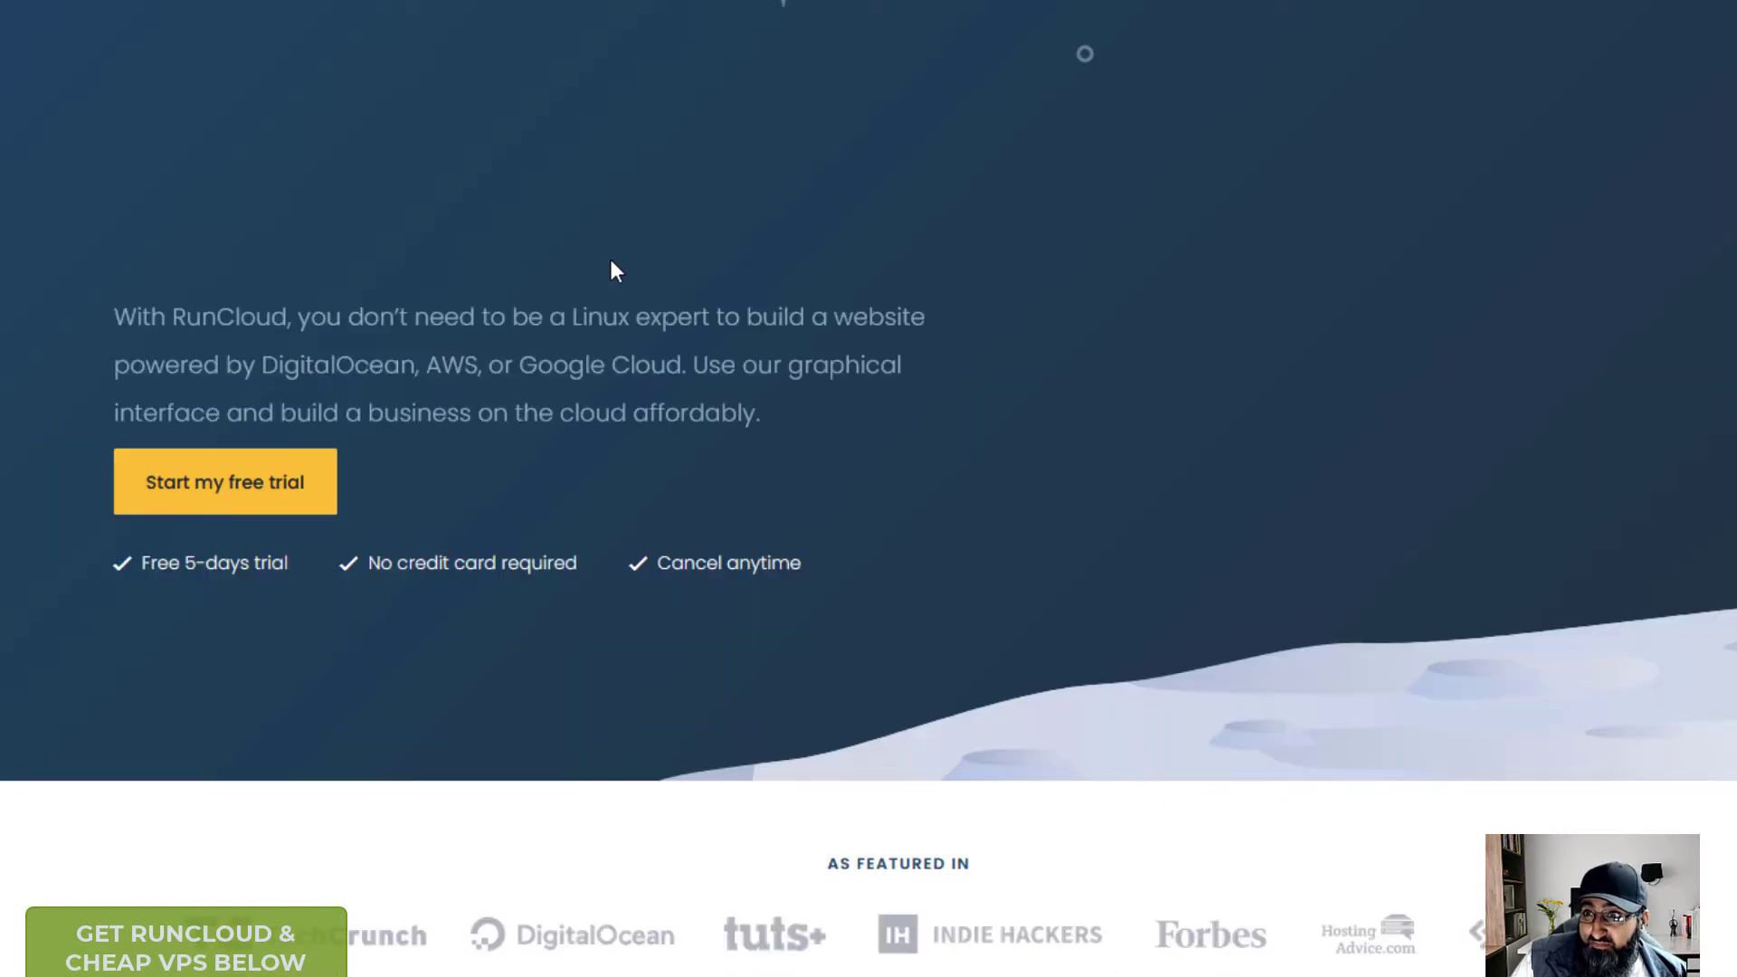
pyautogui.scroll(-7, 611, 272)
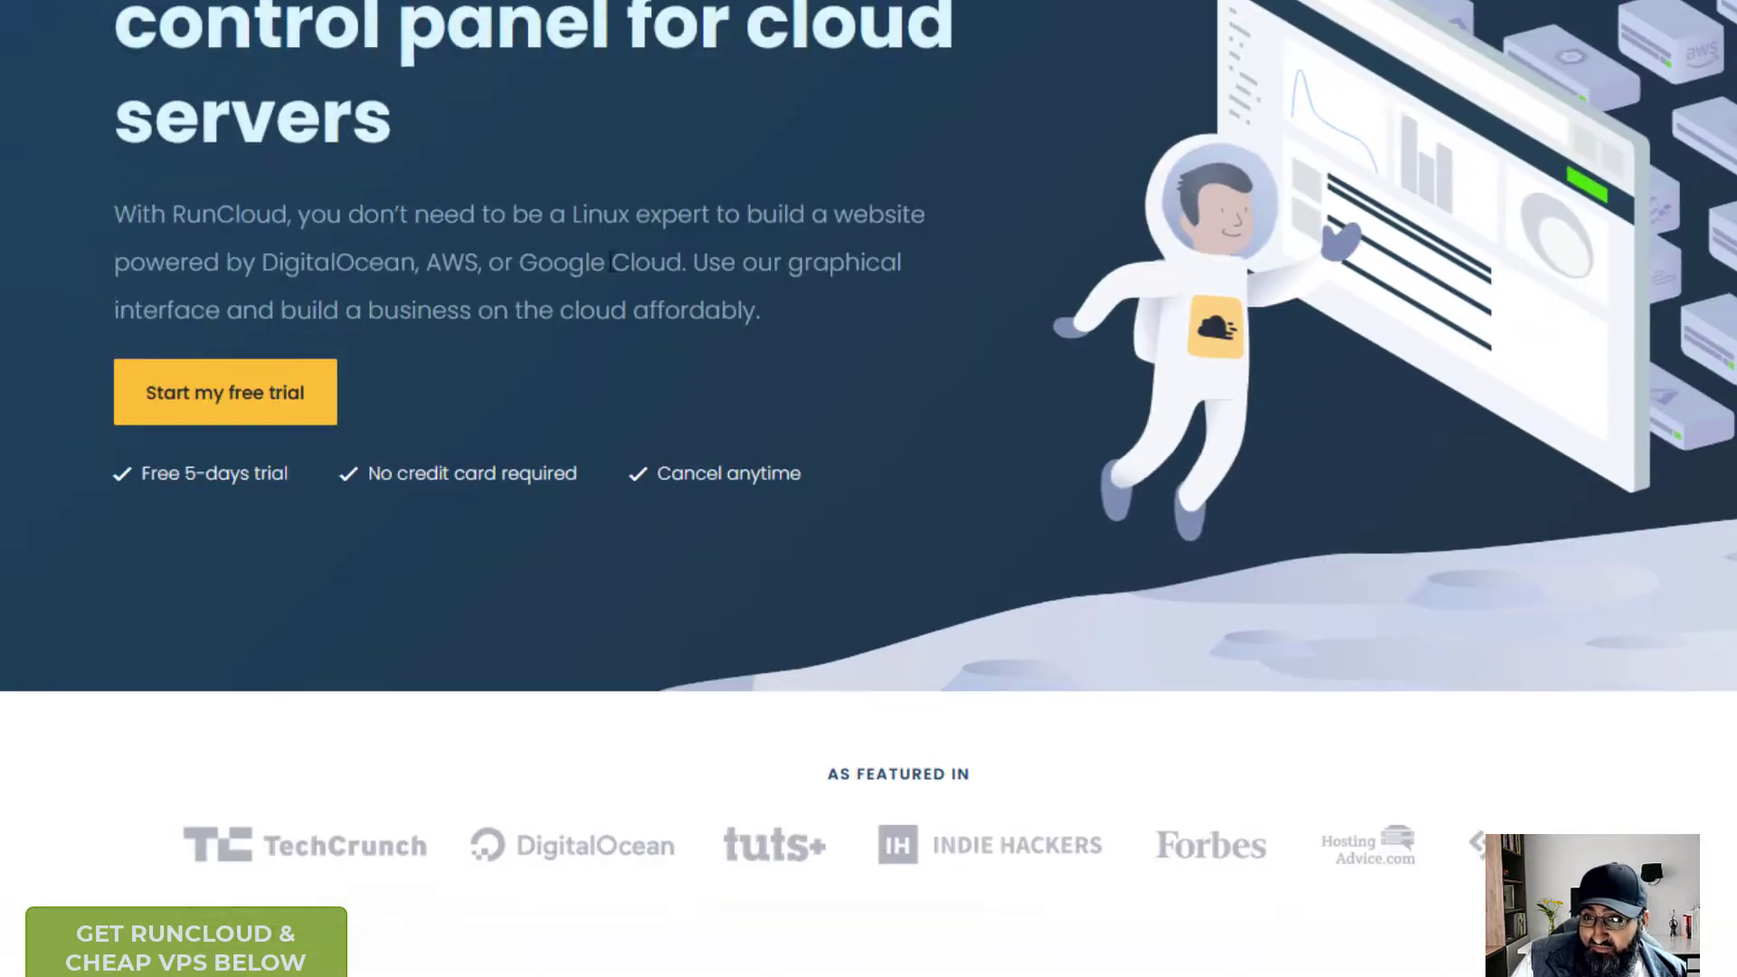
pyautogui.scroll(-5, 606, 279)
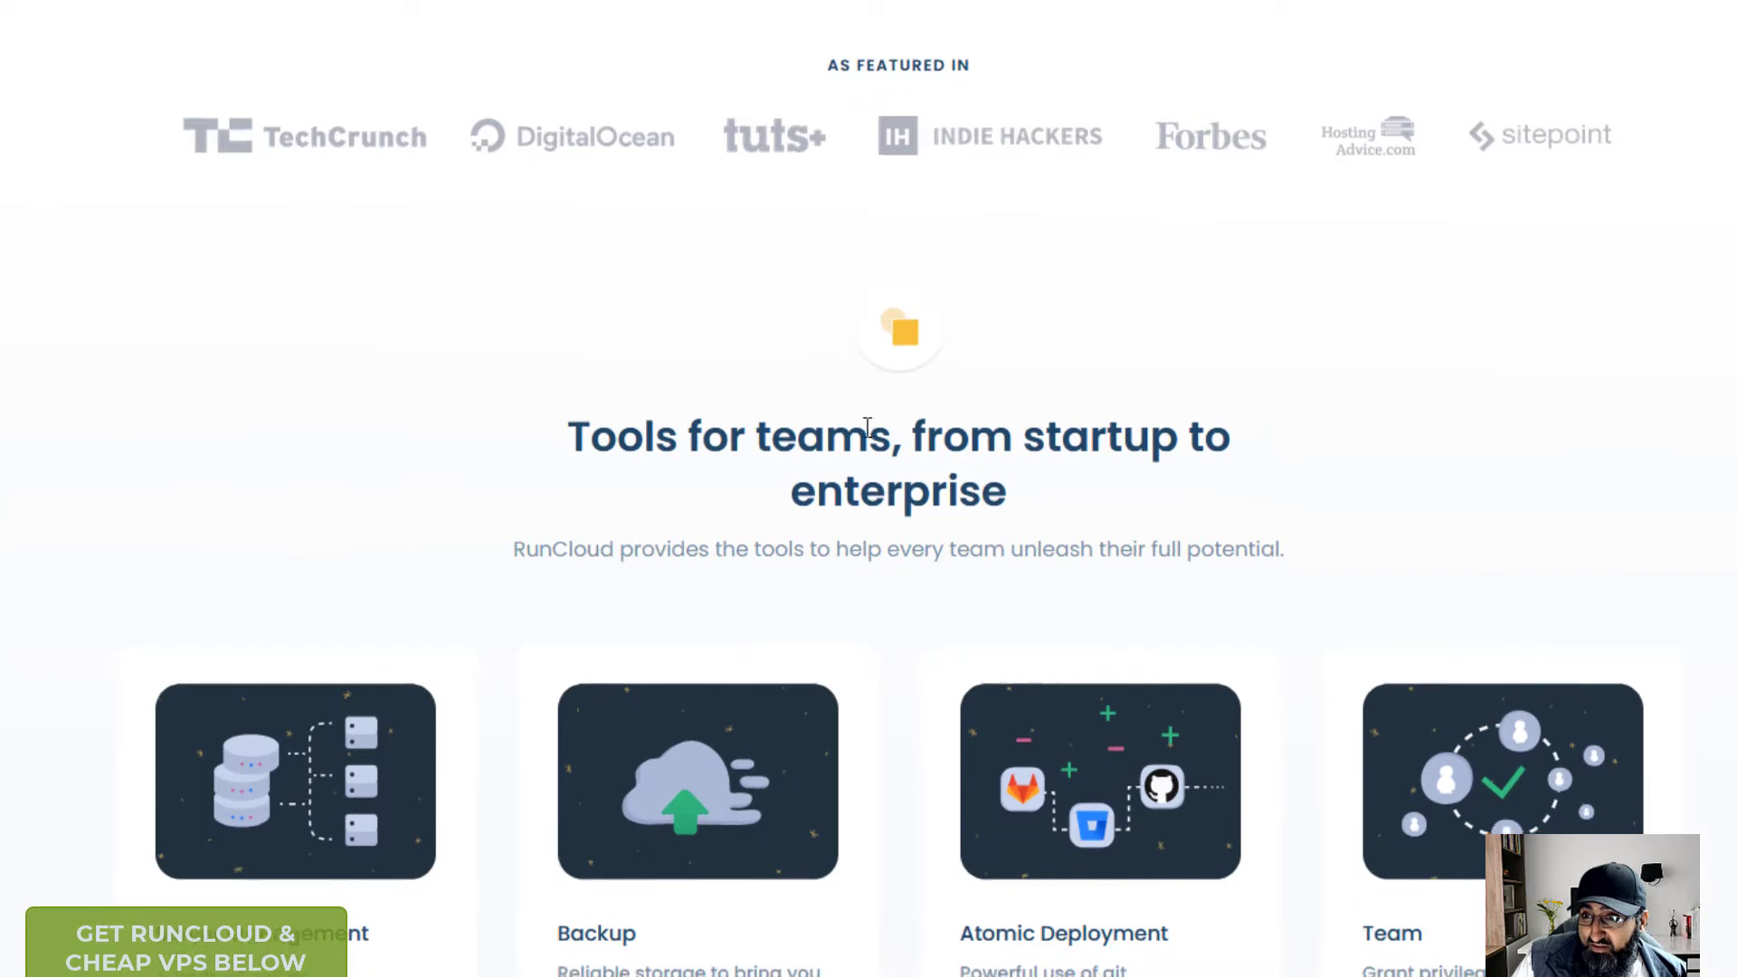
pyautogui.scroll(-3, 769, 417)
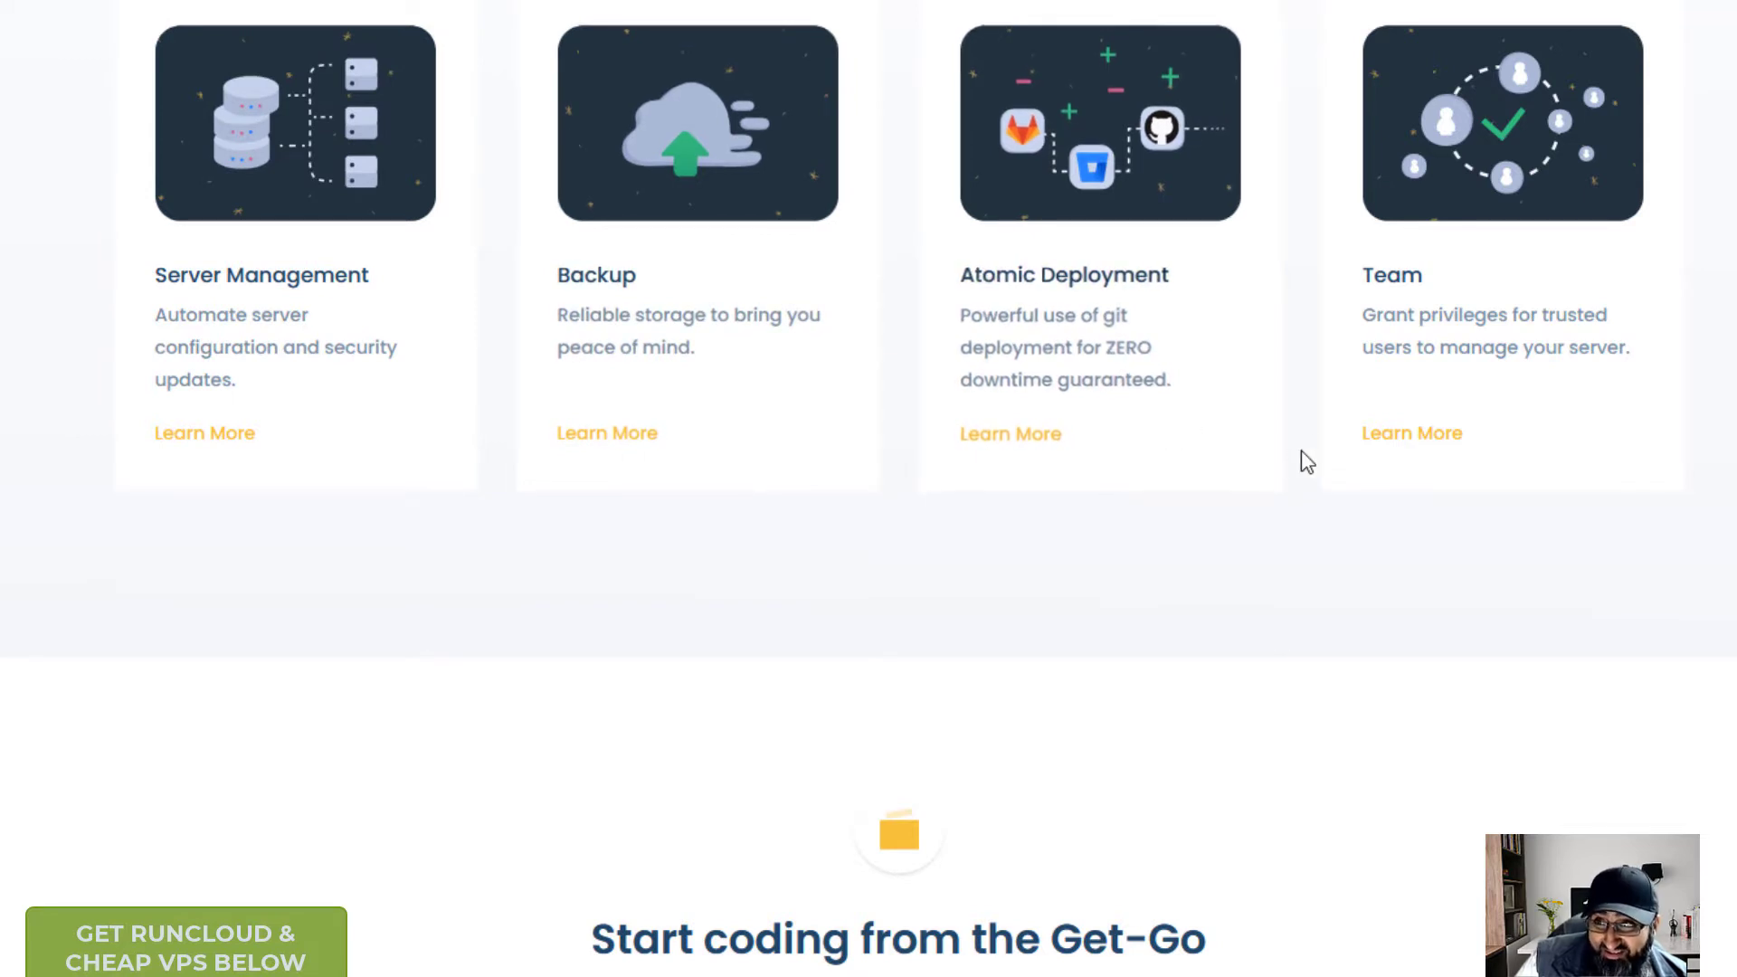
pyautogui.scroll(-15, 1389, 407)
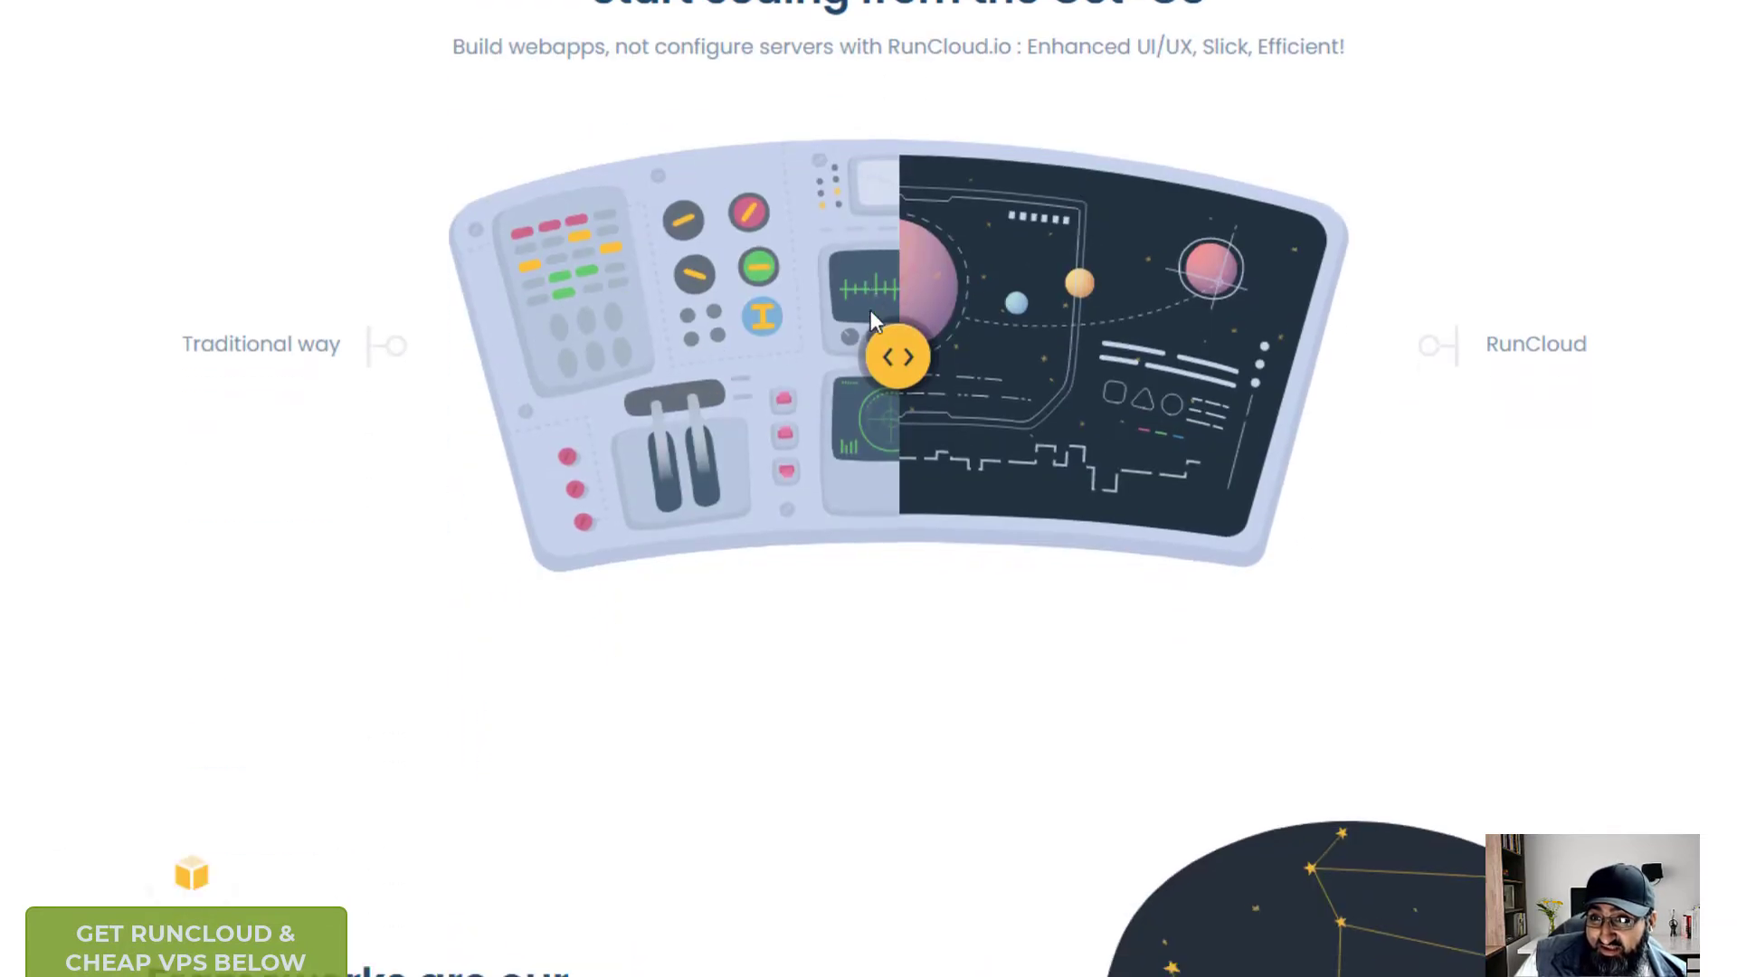
pyautogui.scroll(-15, 872, 322)
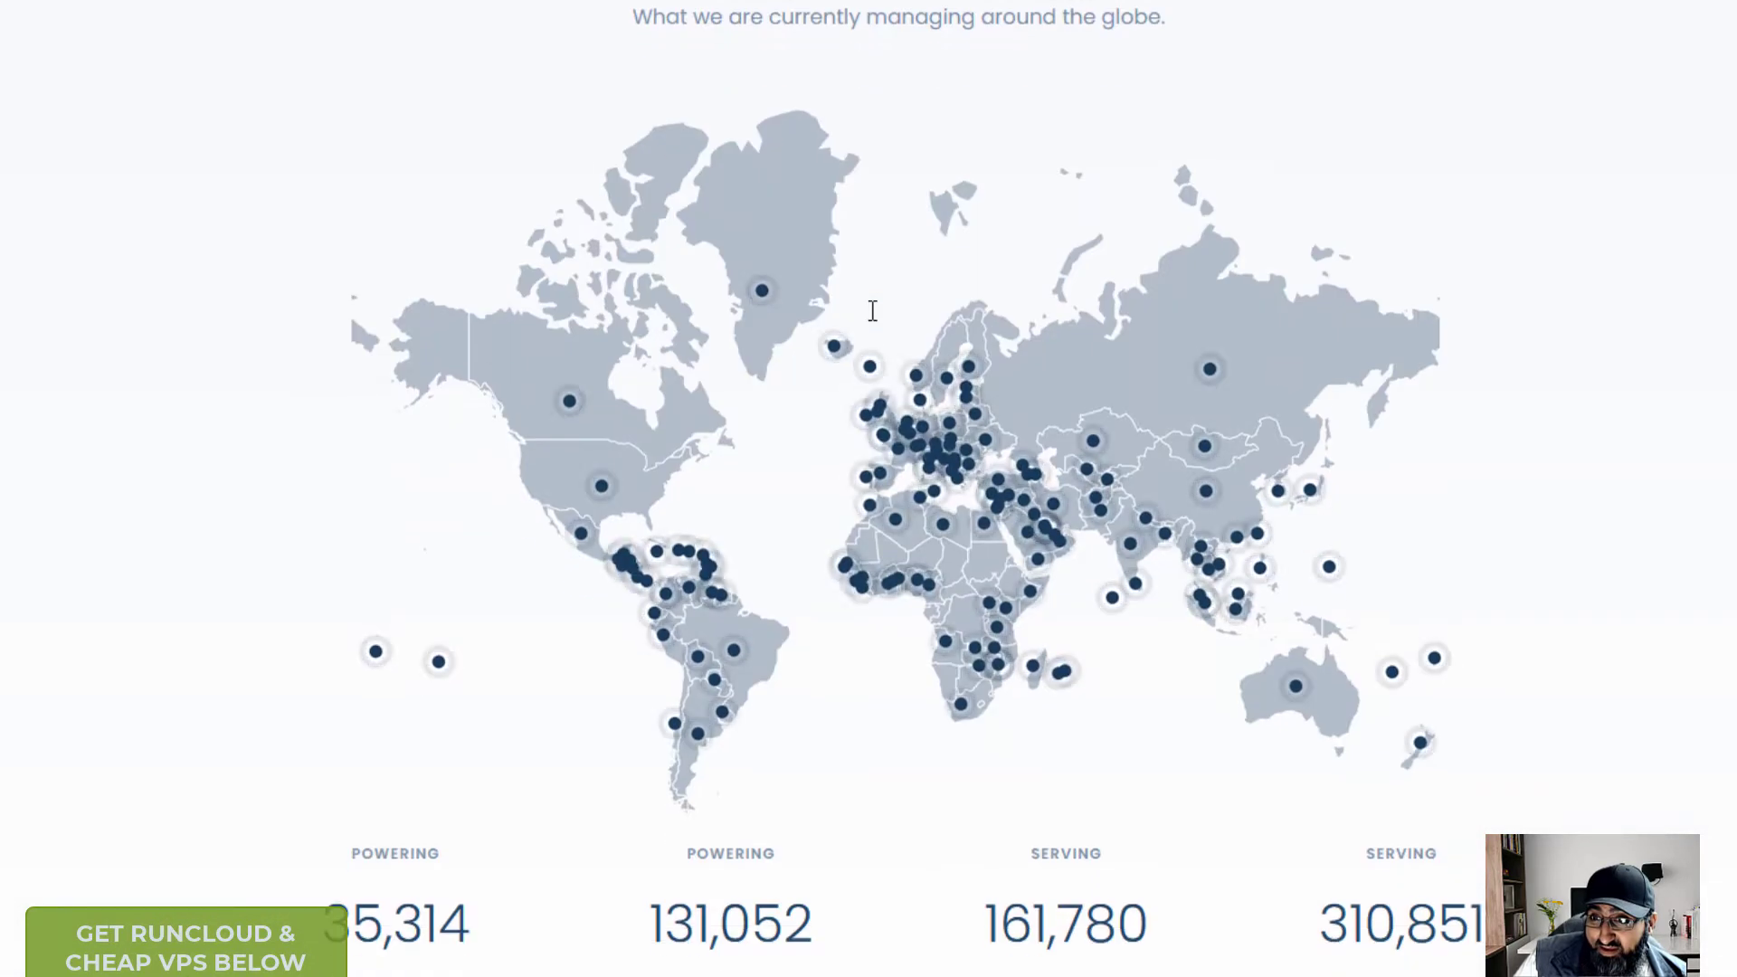
pyautogui.scroll(-7, 963, 360)
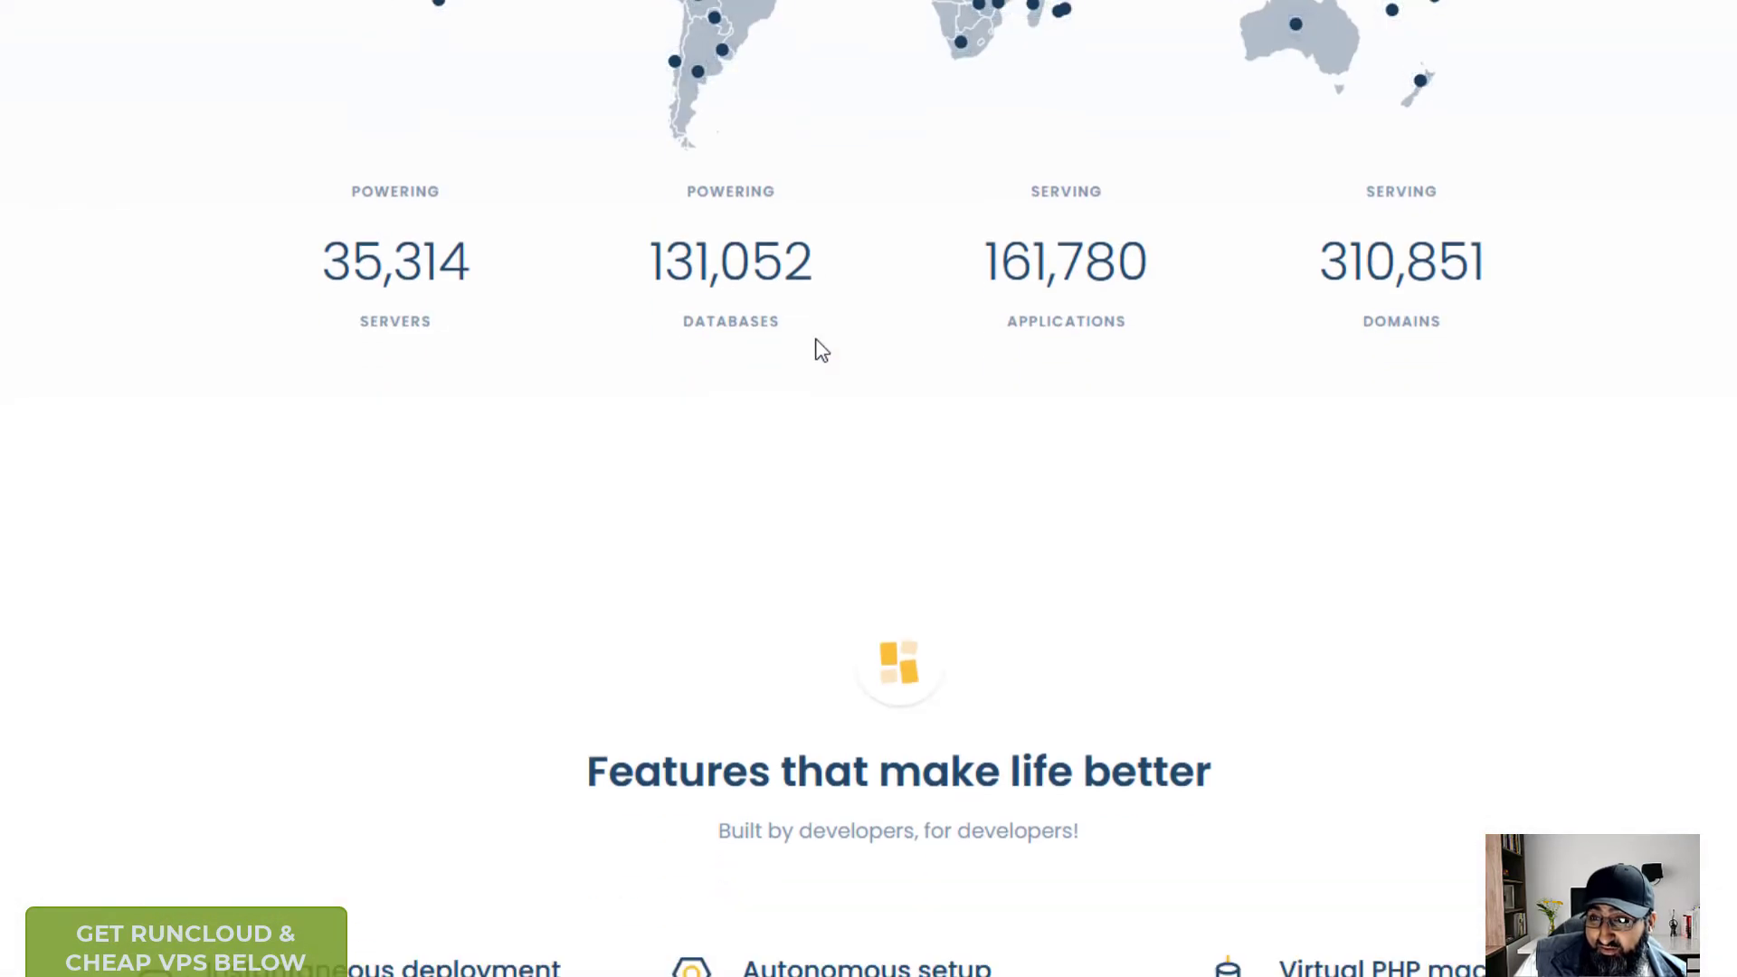
pyautogui.scroll(-7, 880, 341)
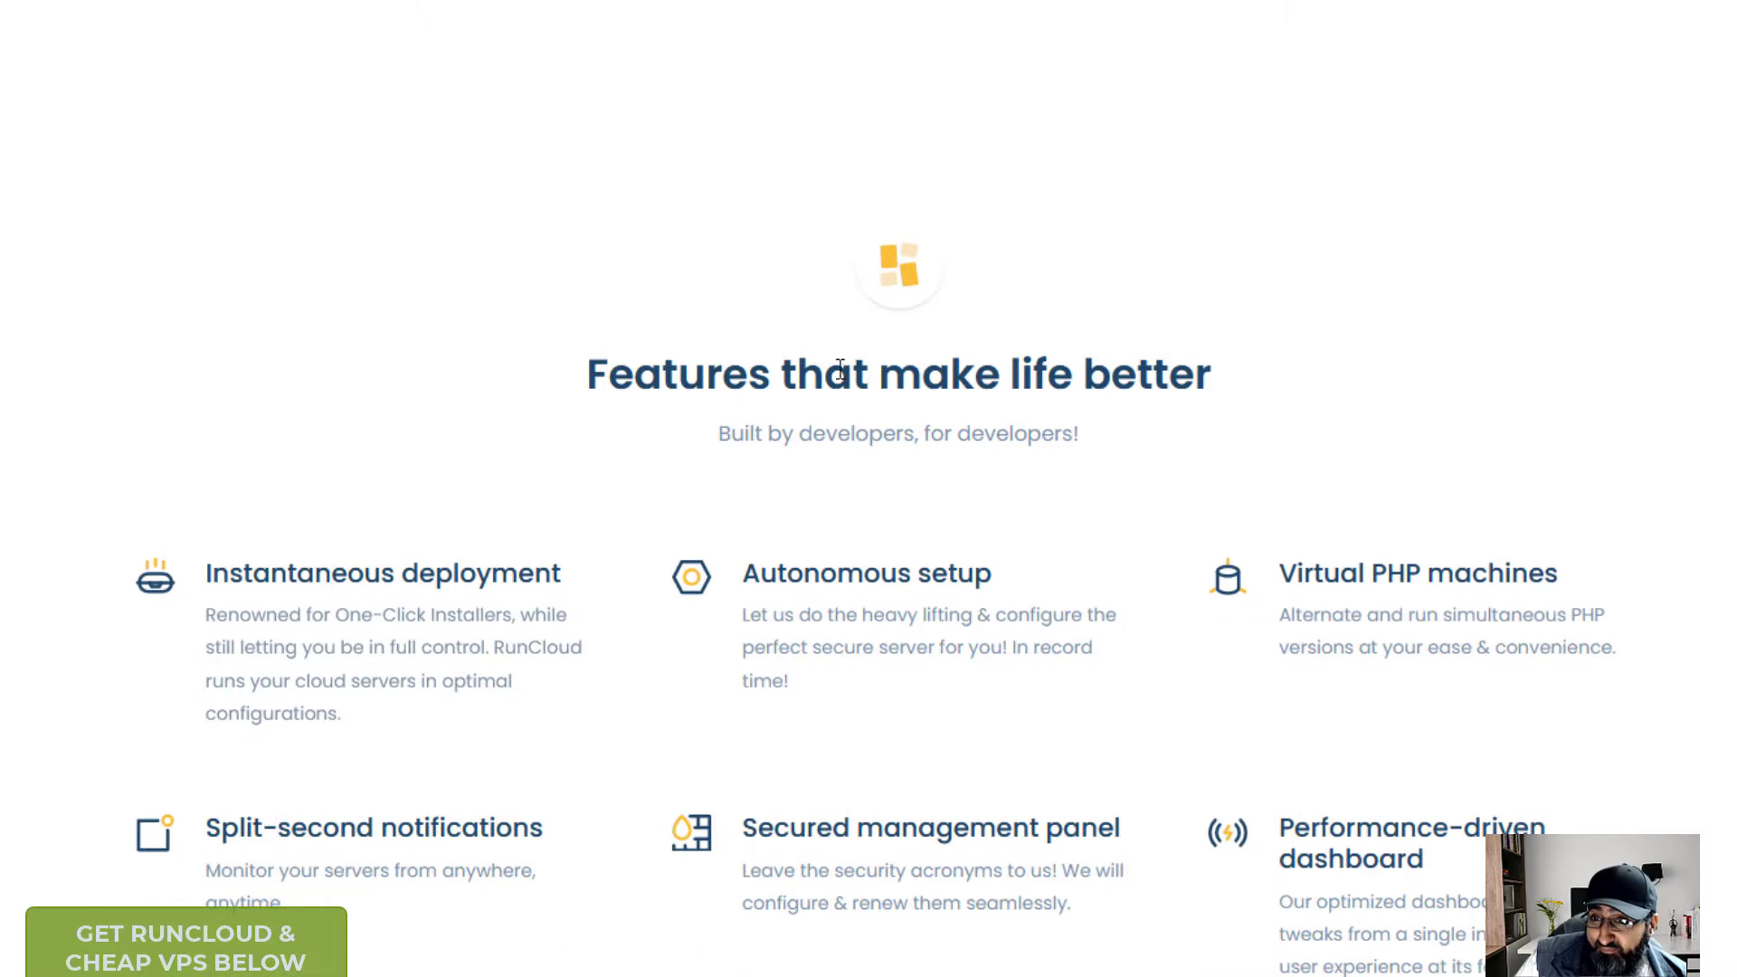
pyautogui.scroll(-2, 601, 425)
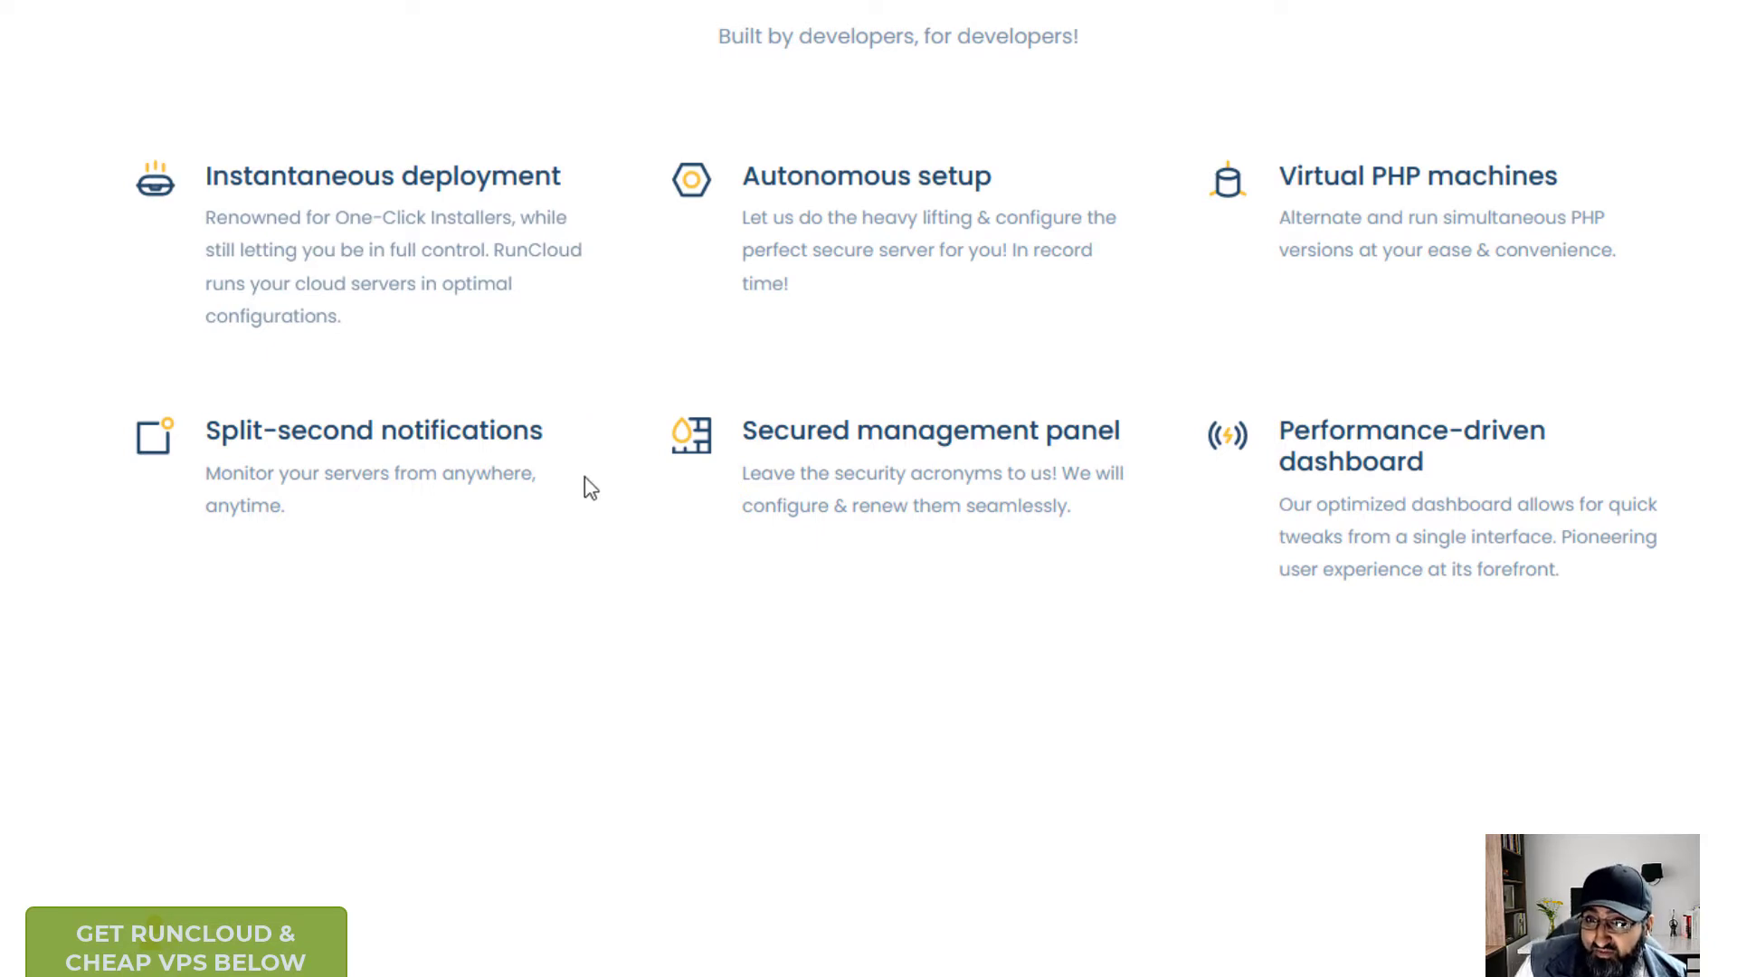
pyautogui.scroll(-7, 586, 488)
pyautogui.scroll(20, 420, 430)
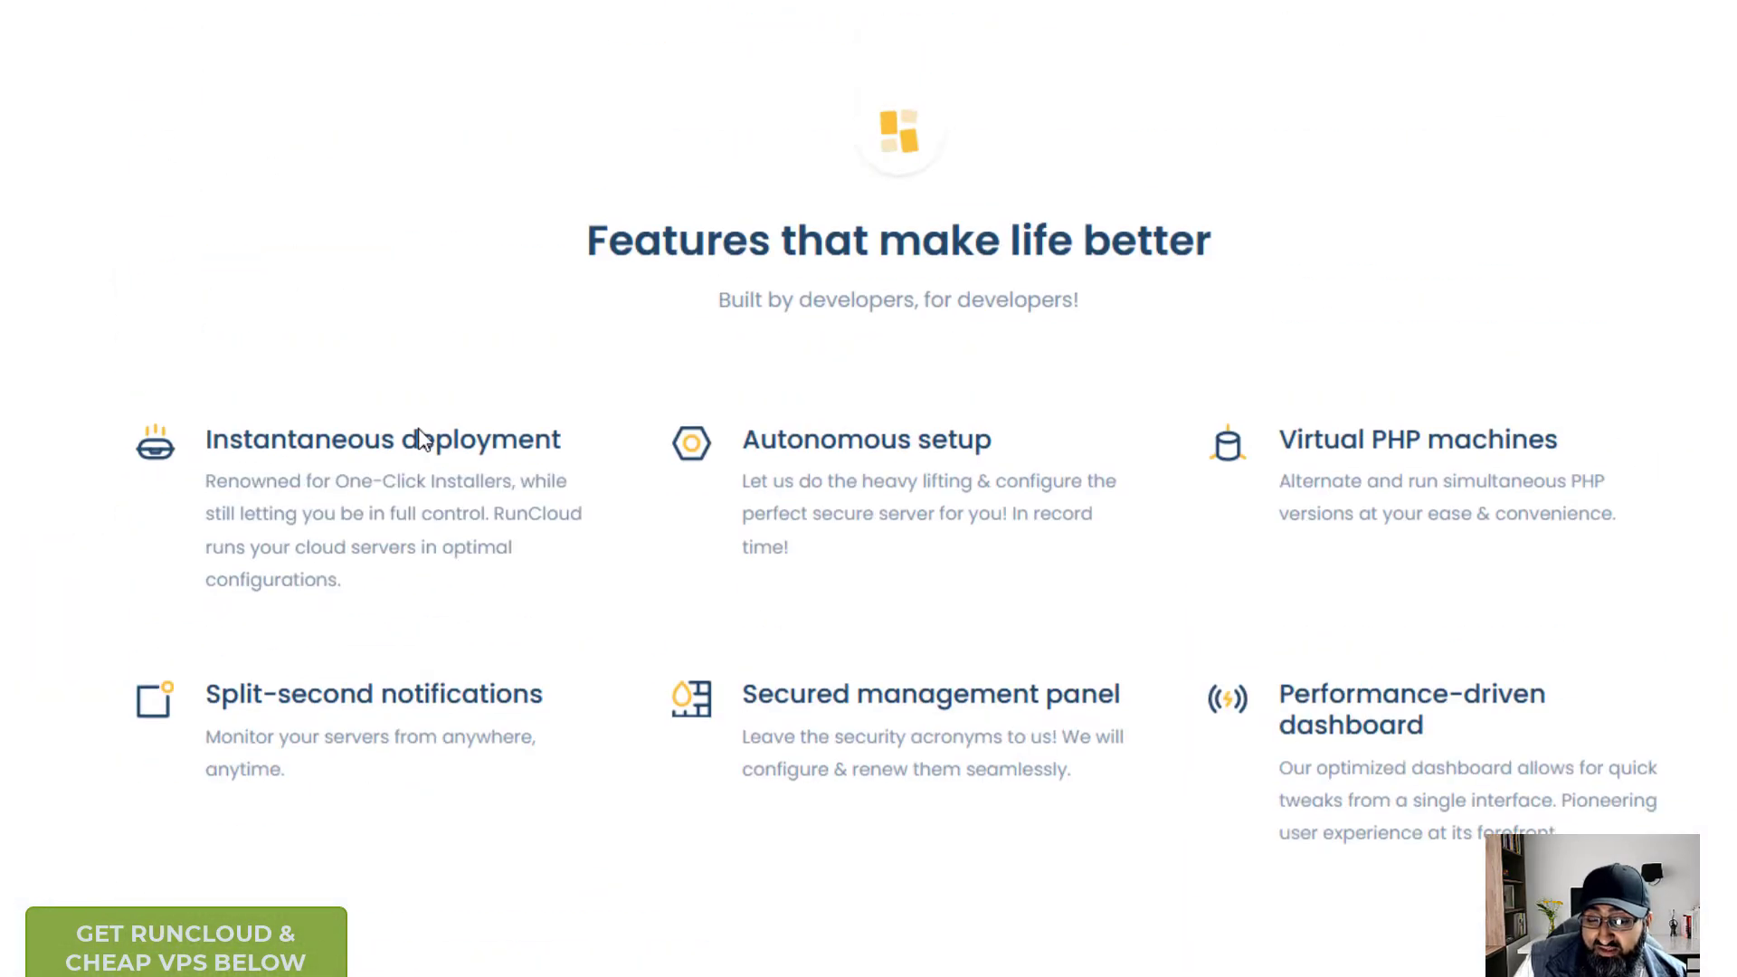
pyautogui.scroll(15, 344, 438)
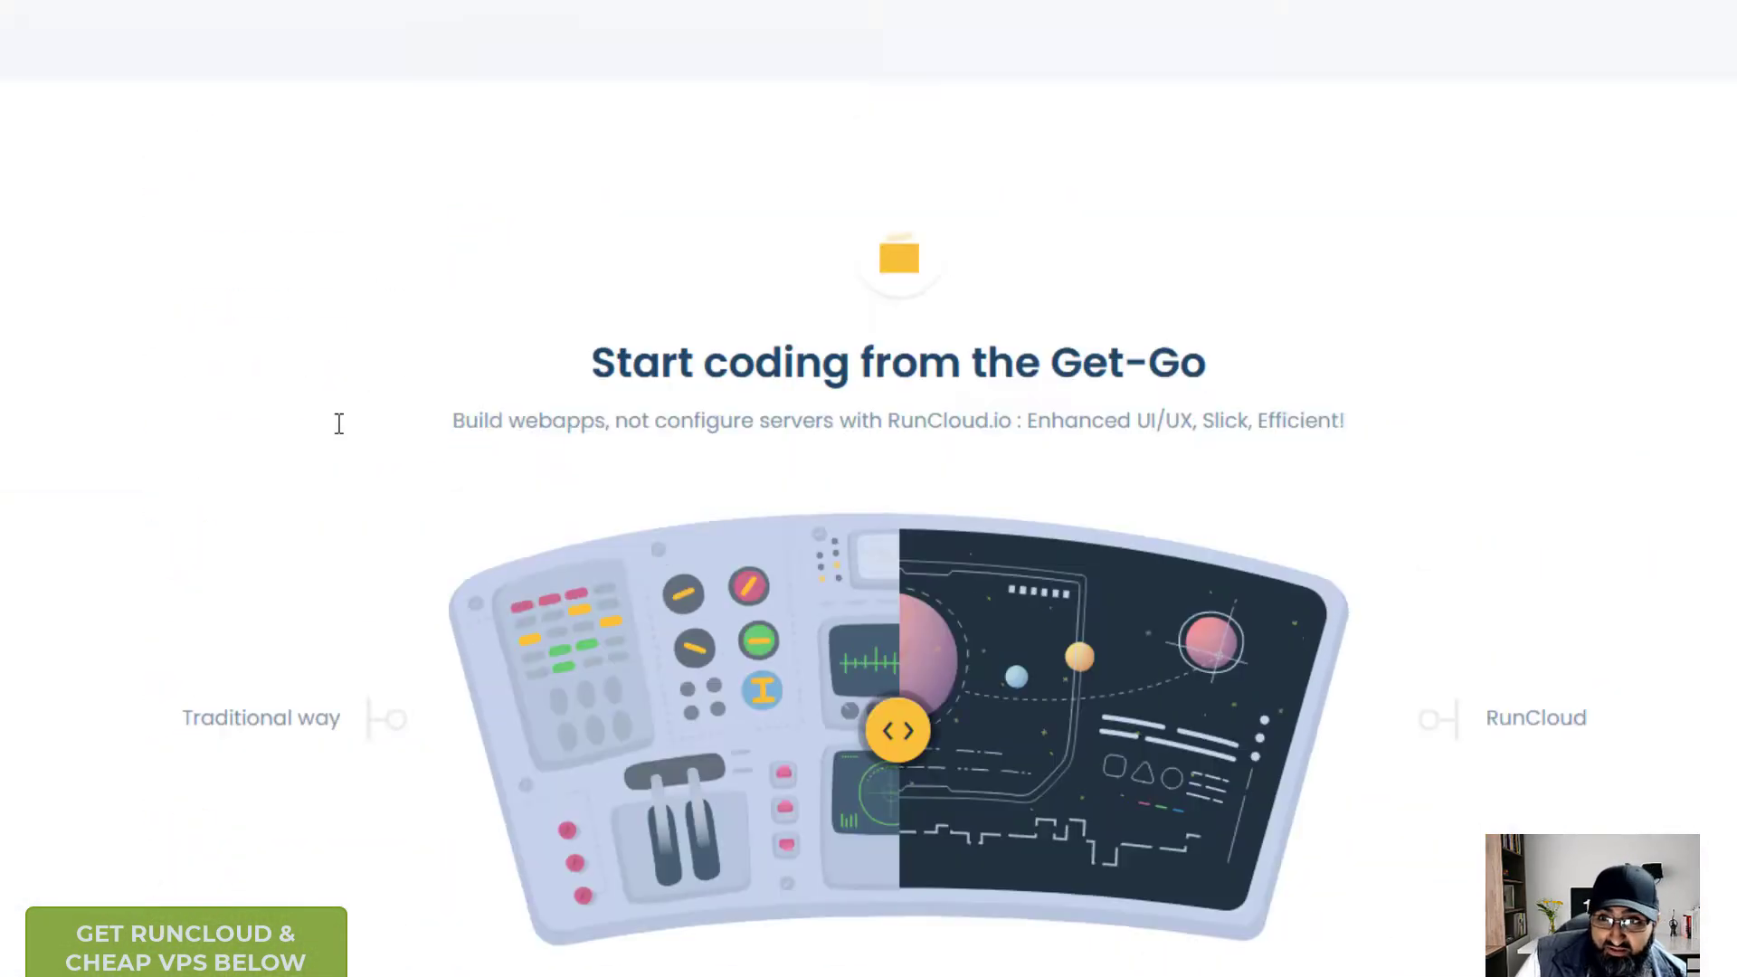
pyautogui.scroll(9, 334, 430)
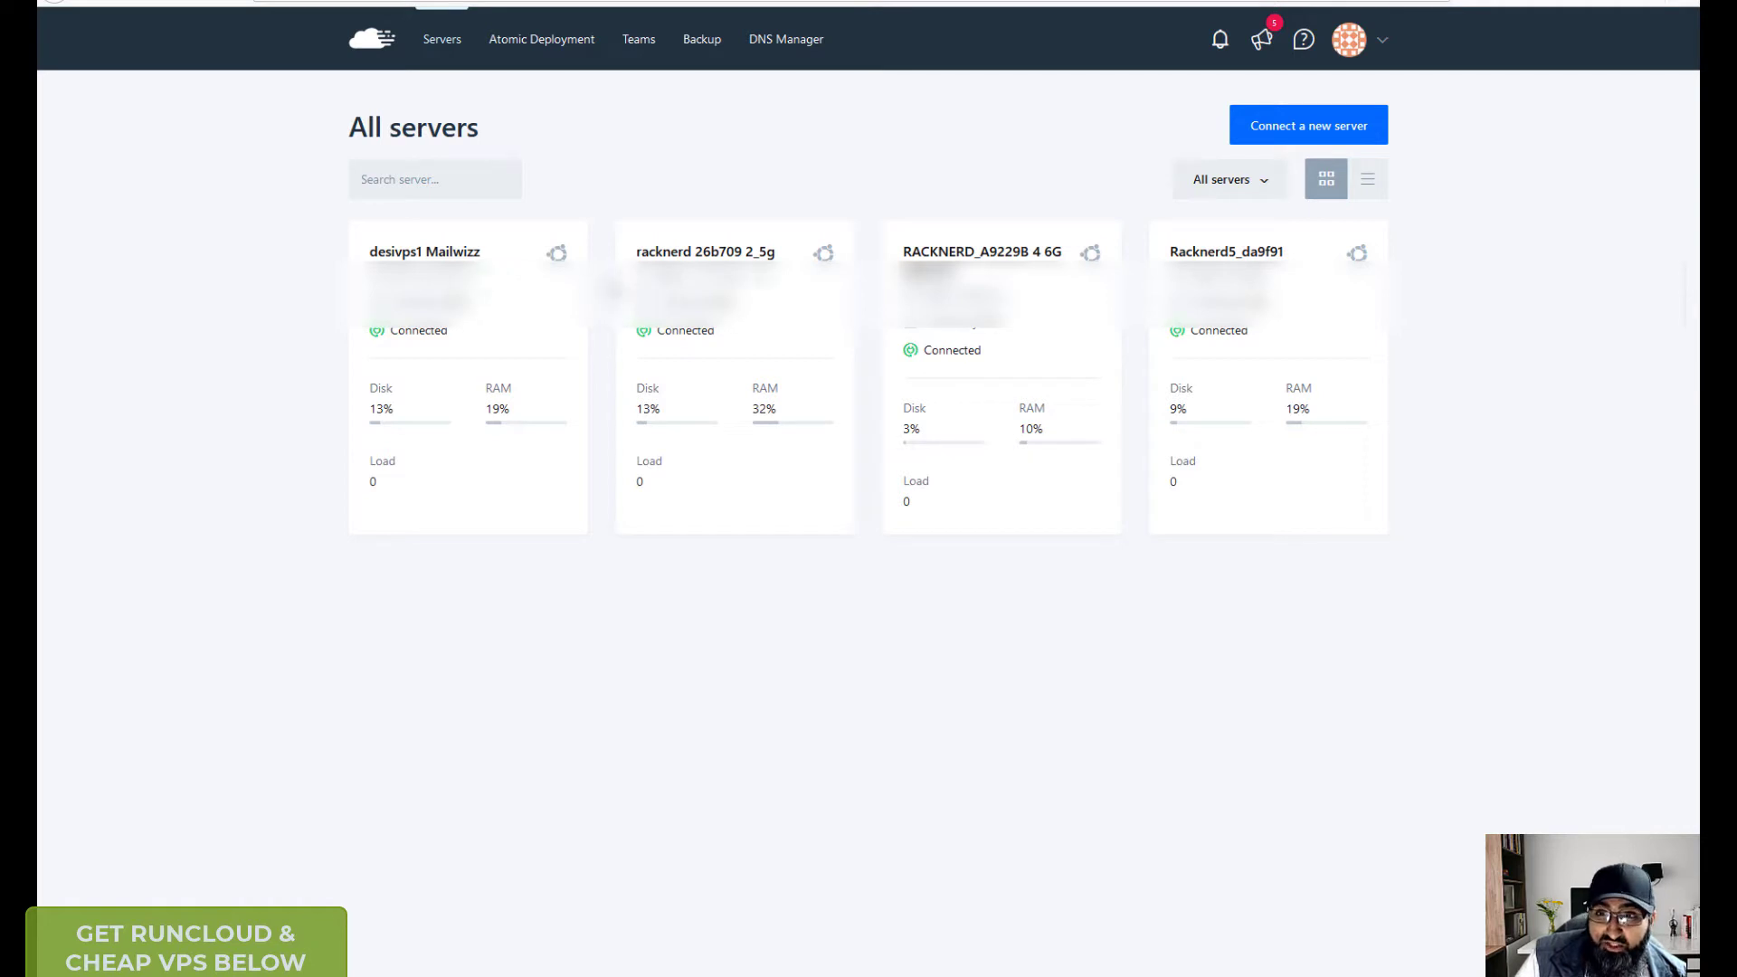
# - Open desivps1 Mailwizz's summary: 1 web app, 1 database, 0 supervisors, 7 cron jobs
pyautogui.click(407, 258)
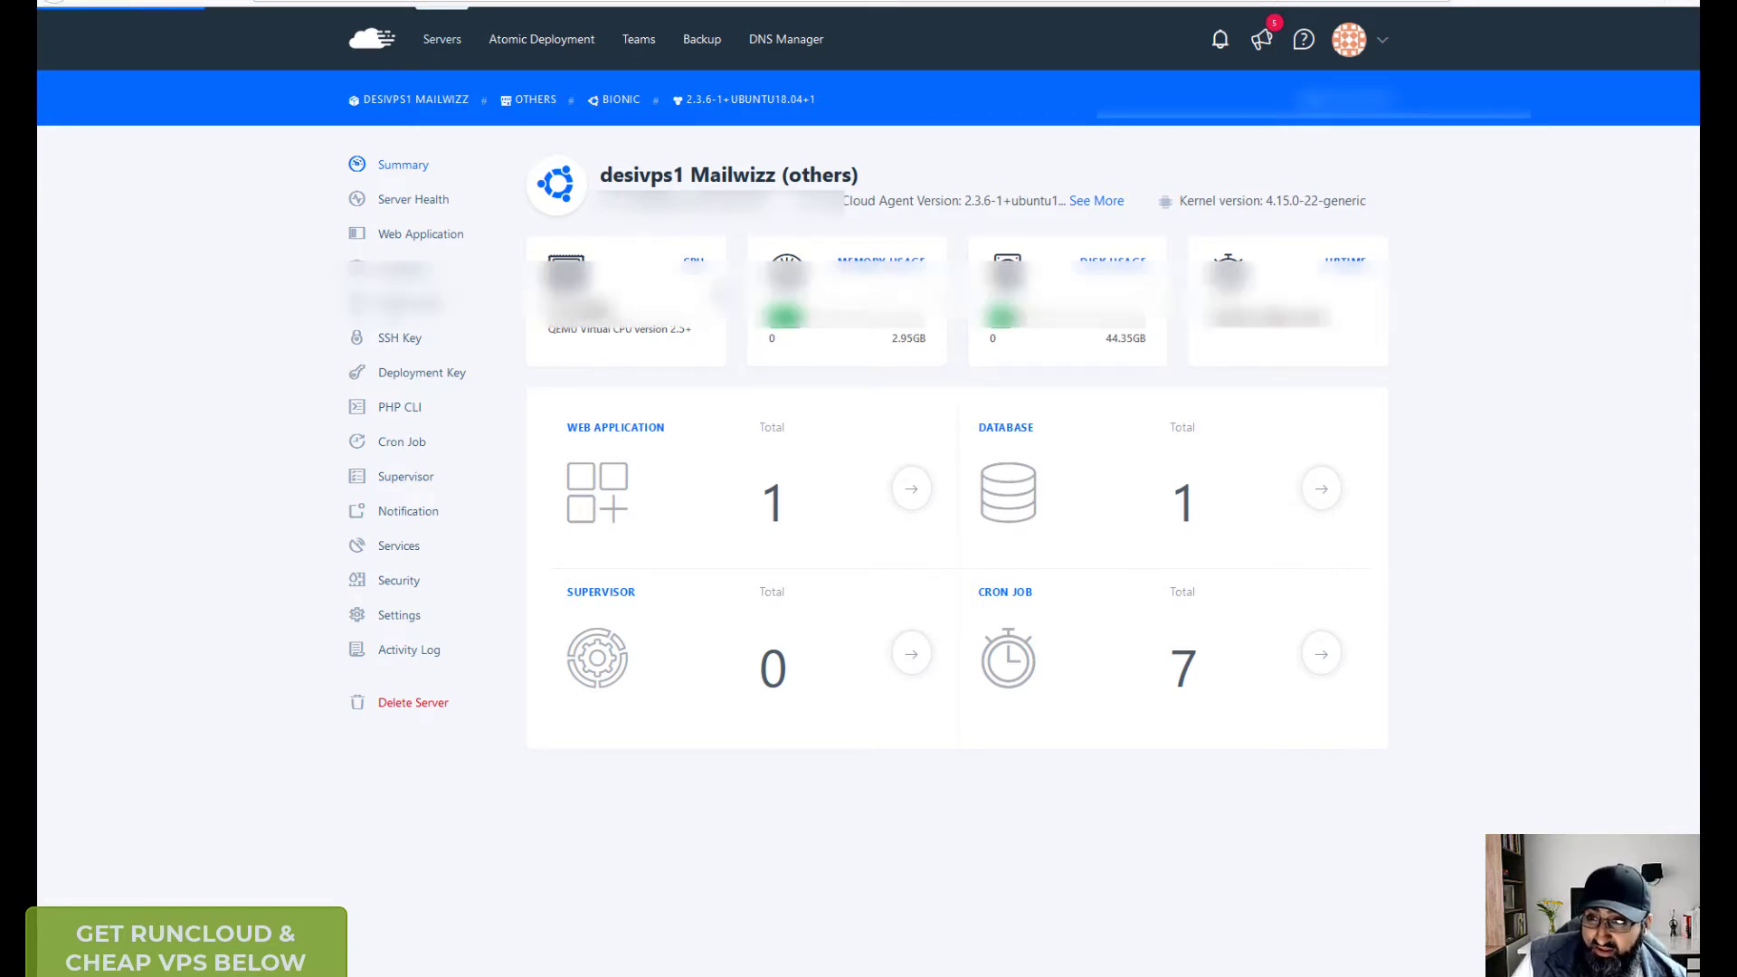
# - Browse the racknerd 26b709 2_5g and desivps1 Mailwizz summaries, returning to All servers each time
pyautogui.click(54, 2)
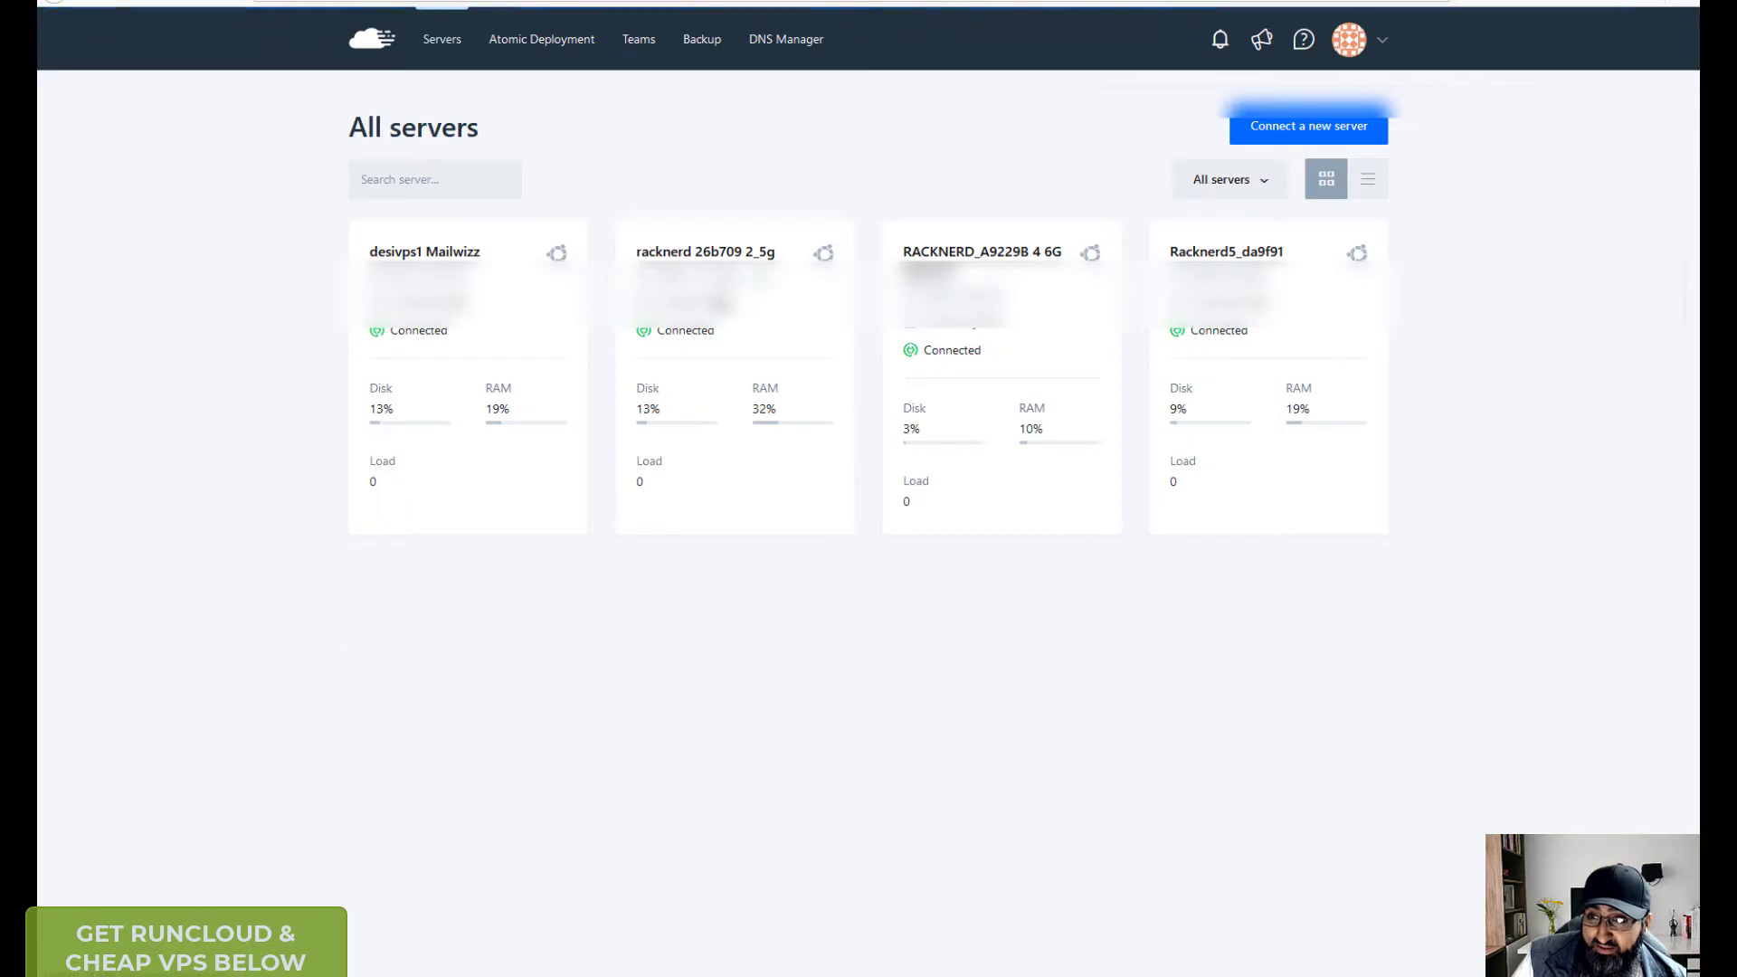
pyautogui.click(748, 385)
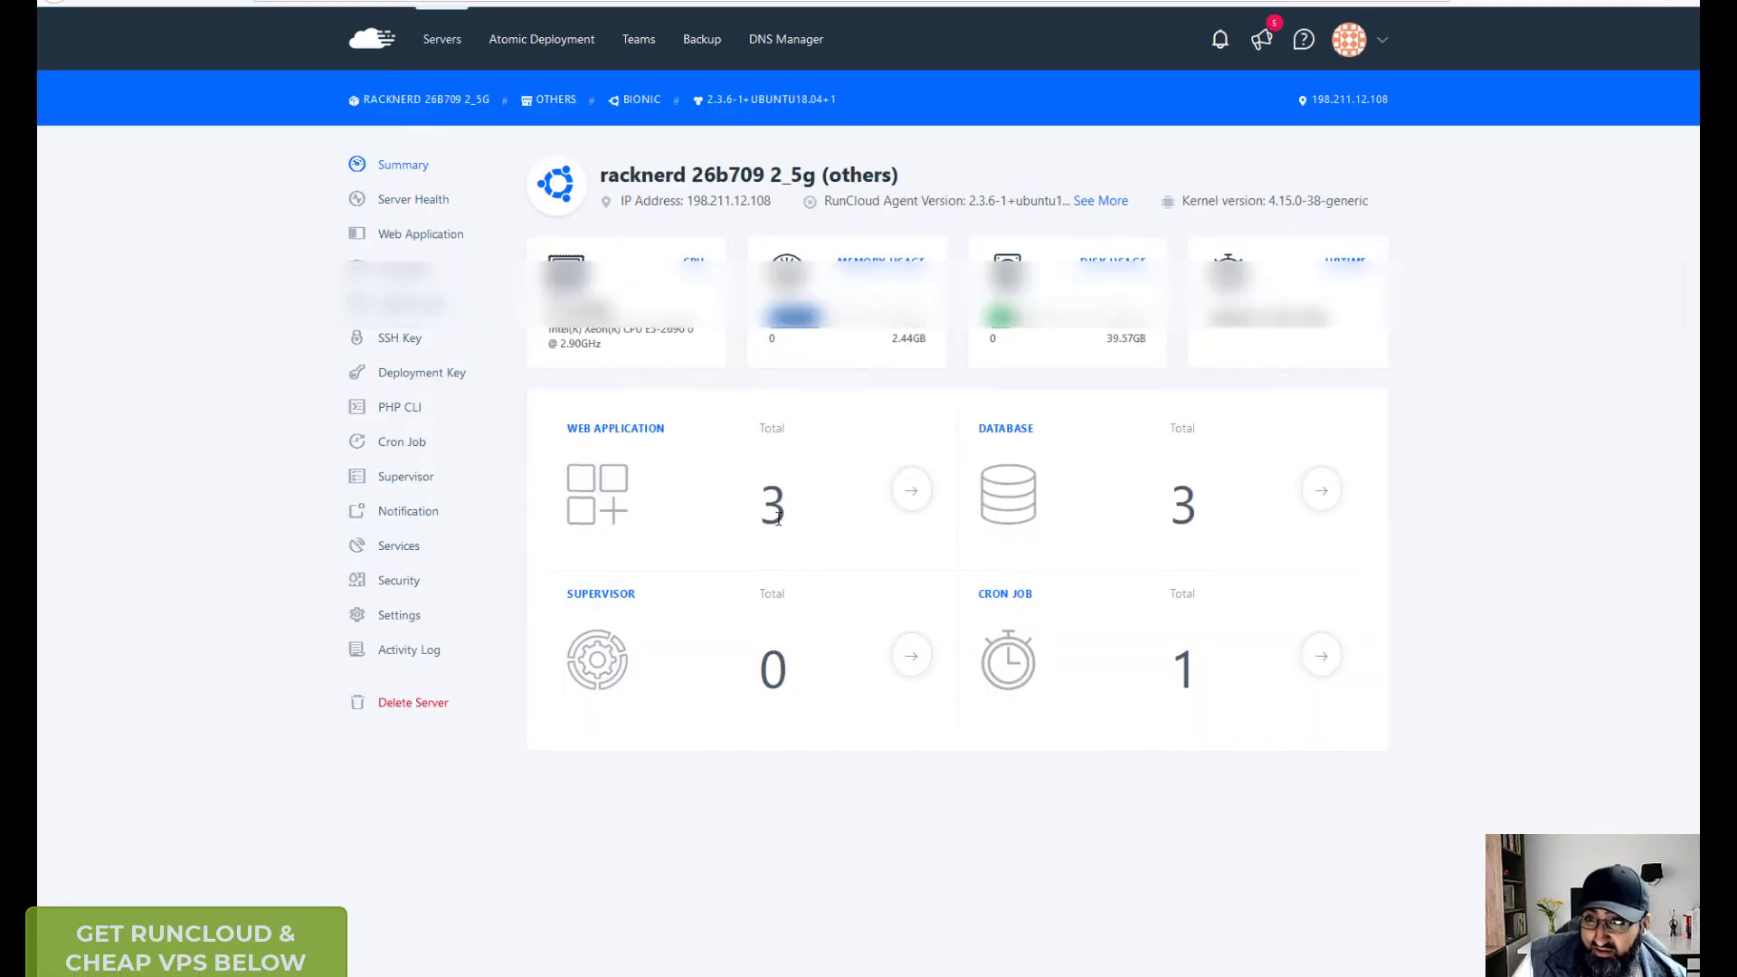
pyautogui.hotkey('alt', 'Left')
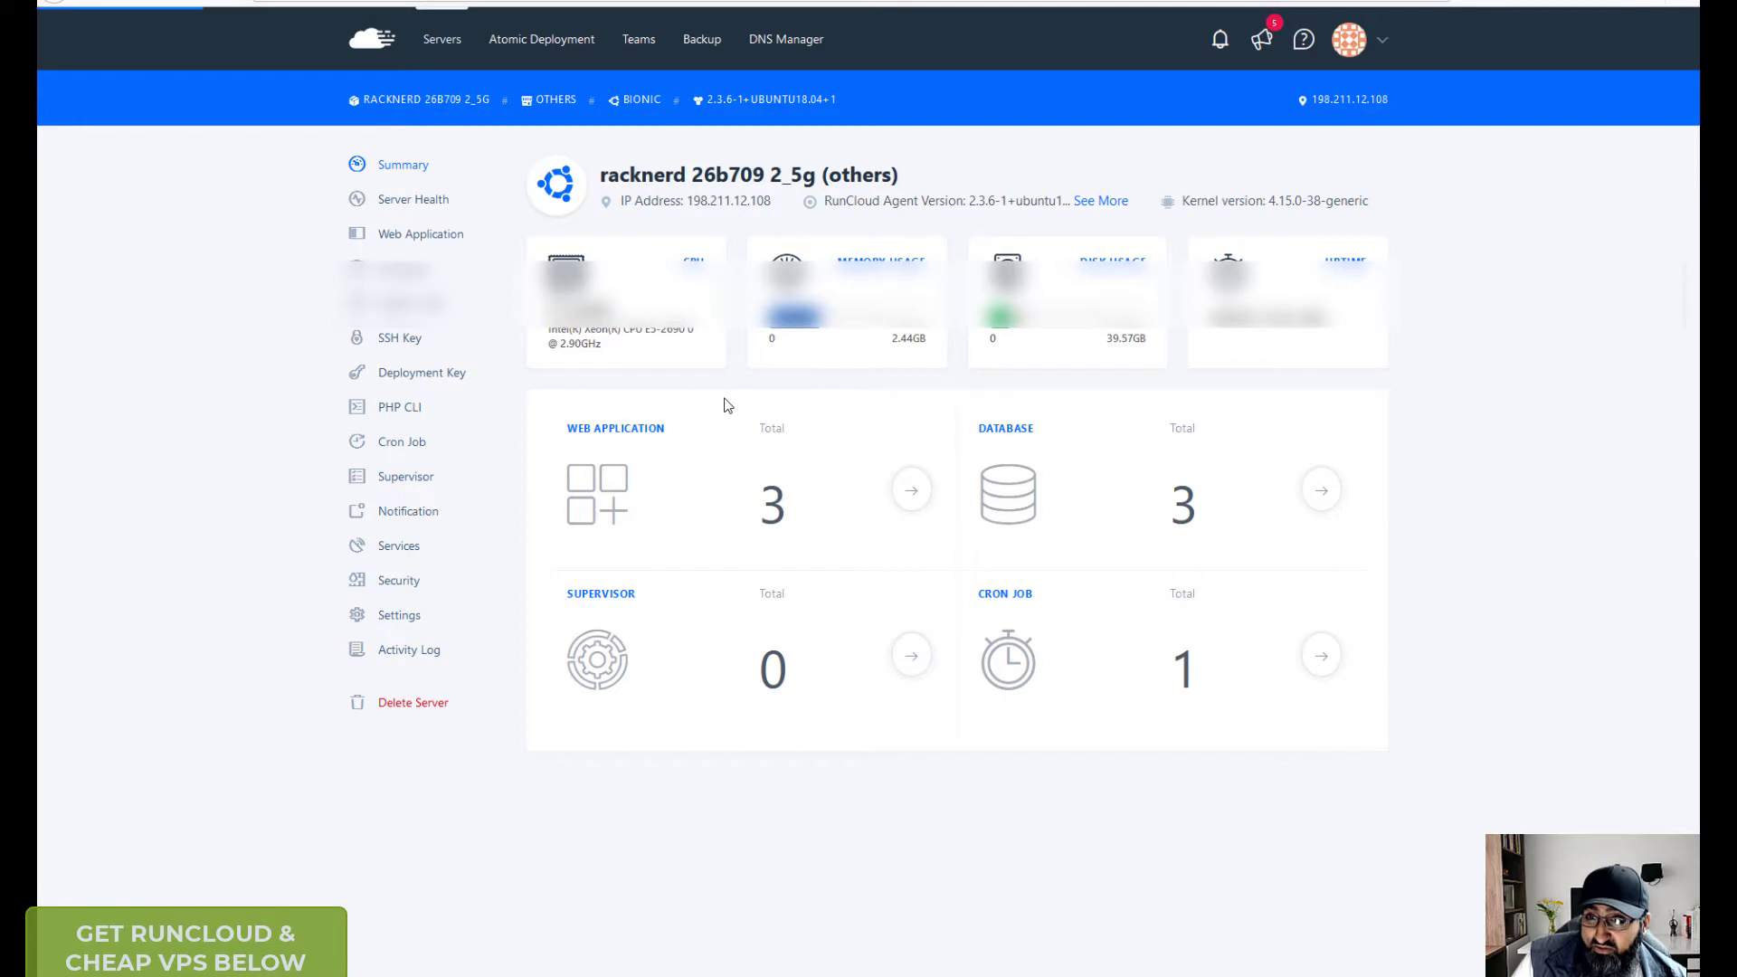
pyautogui.click(423, 261)
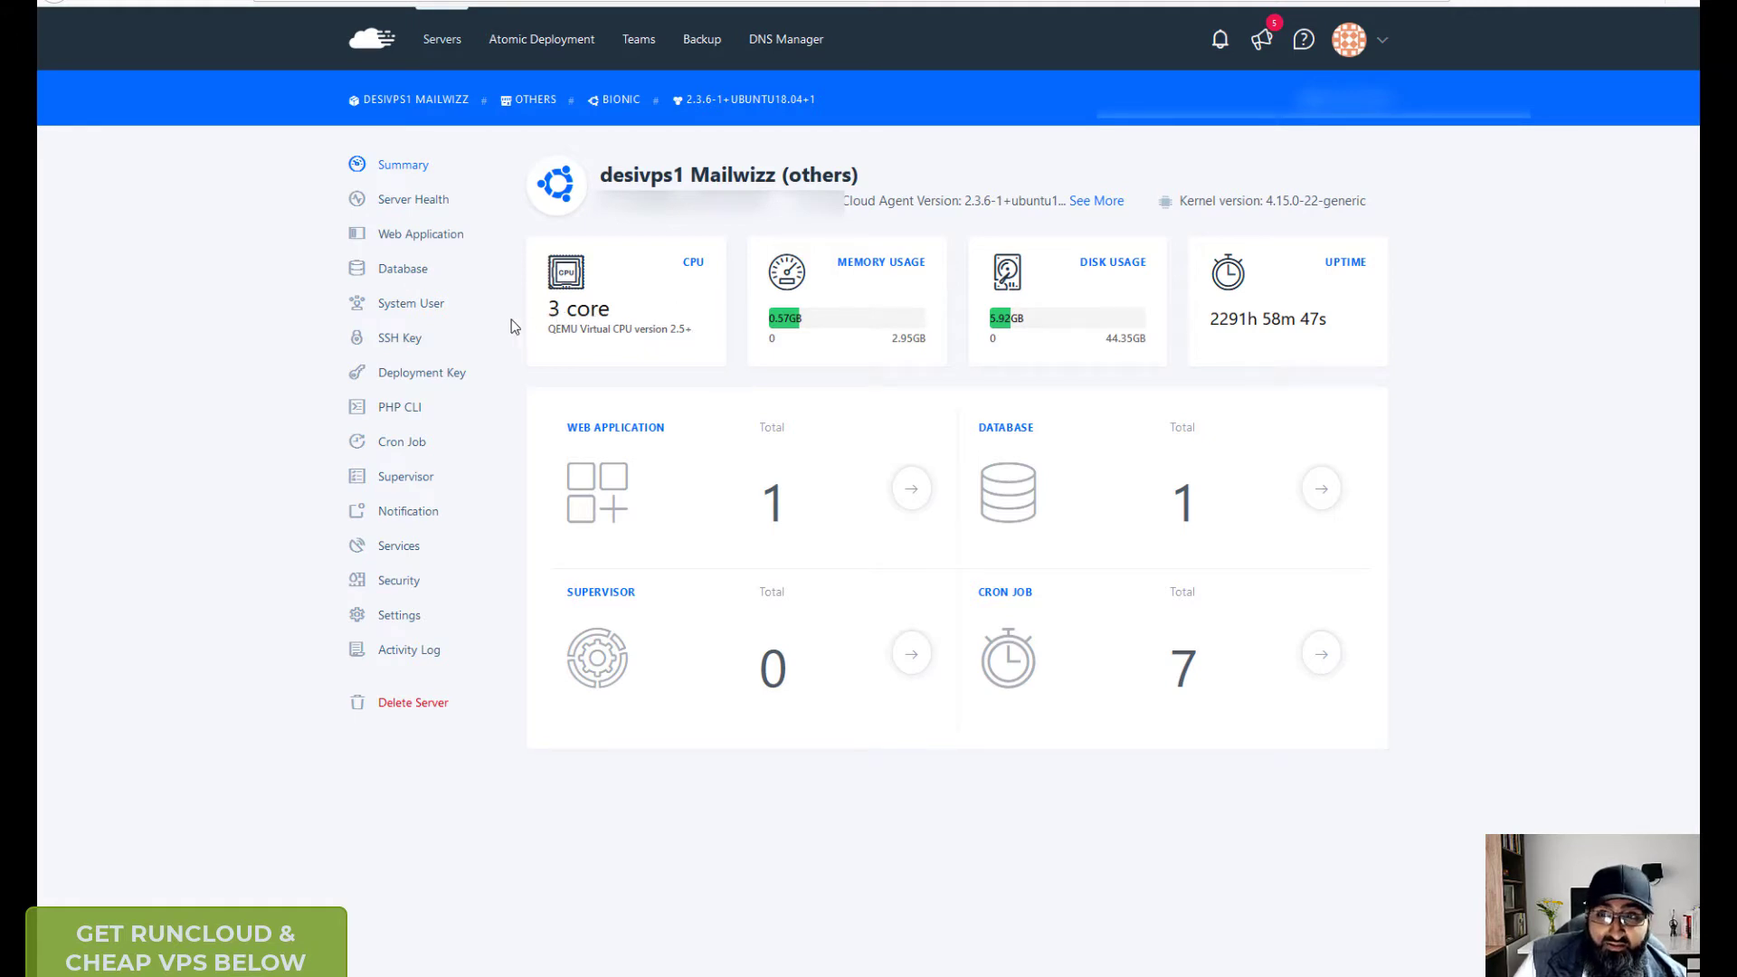
pyautogui.hotkey('alt', 'Left')
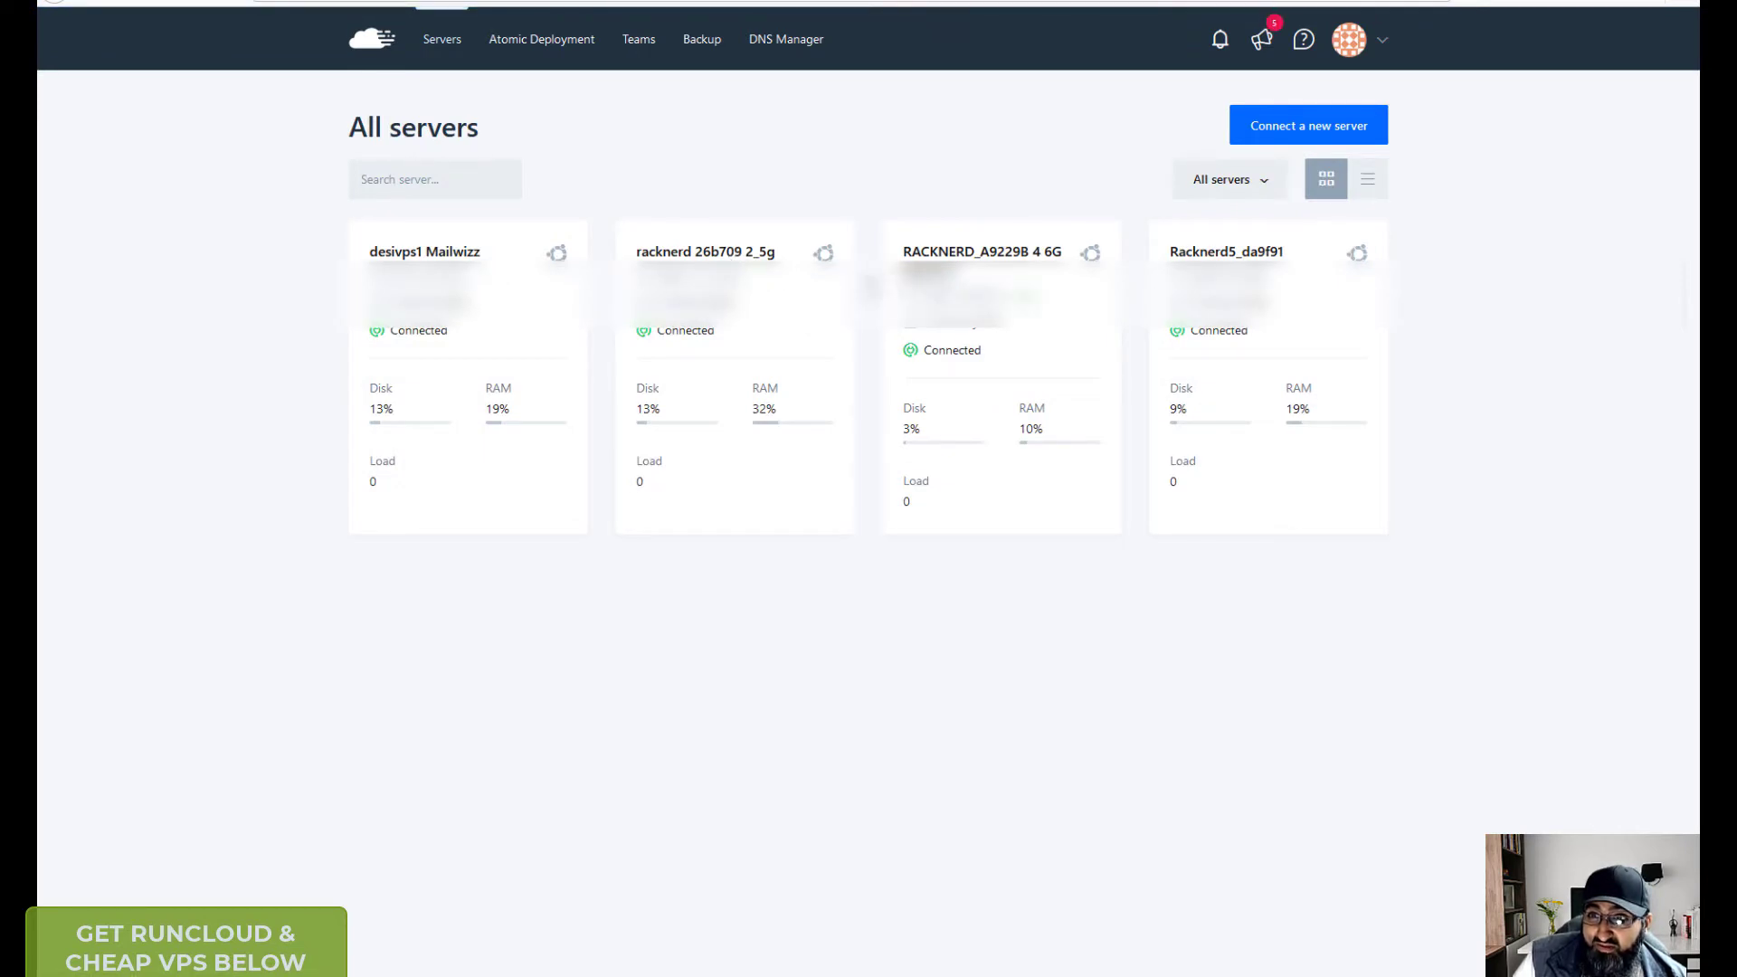
pyautogui.click(819, 312)
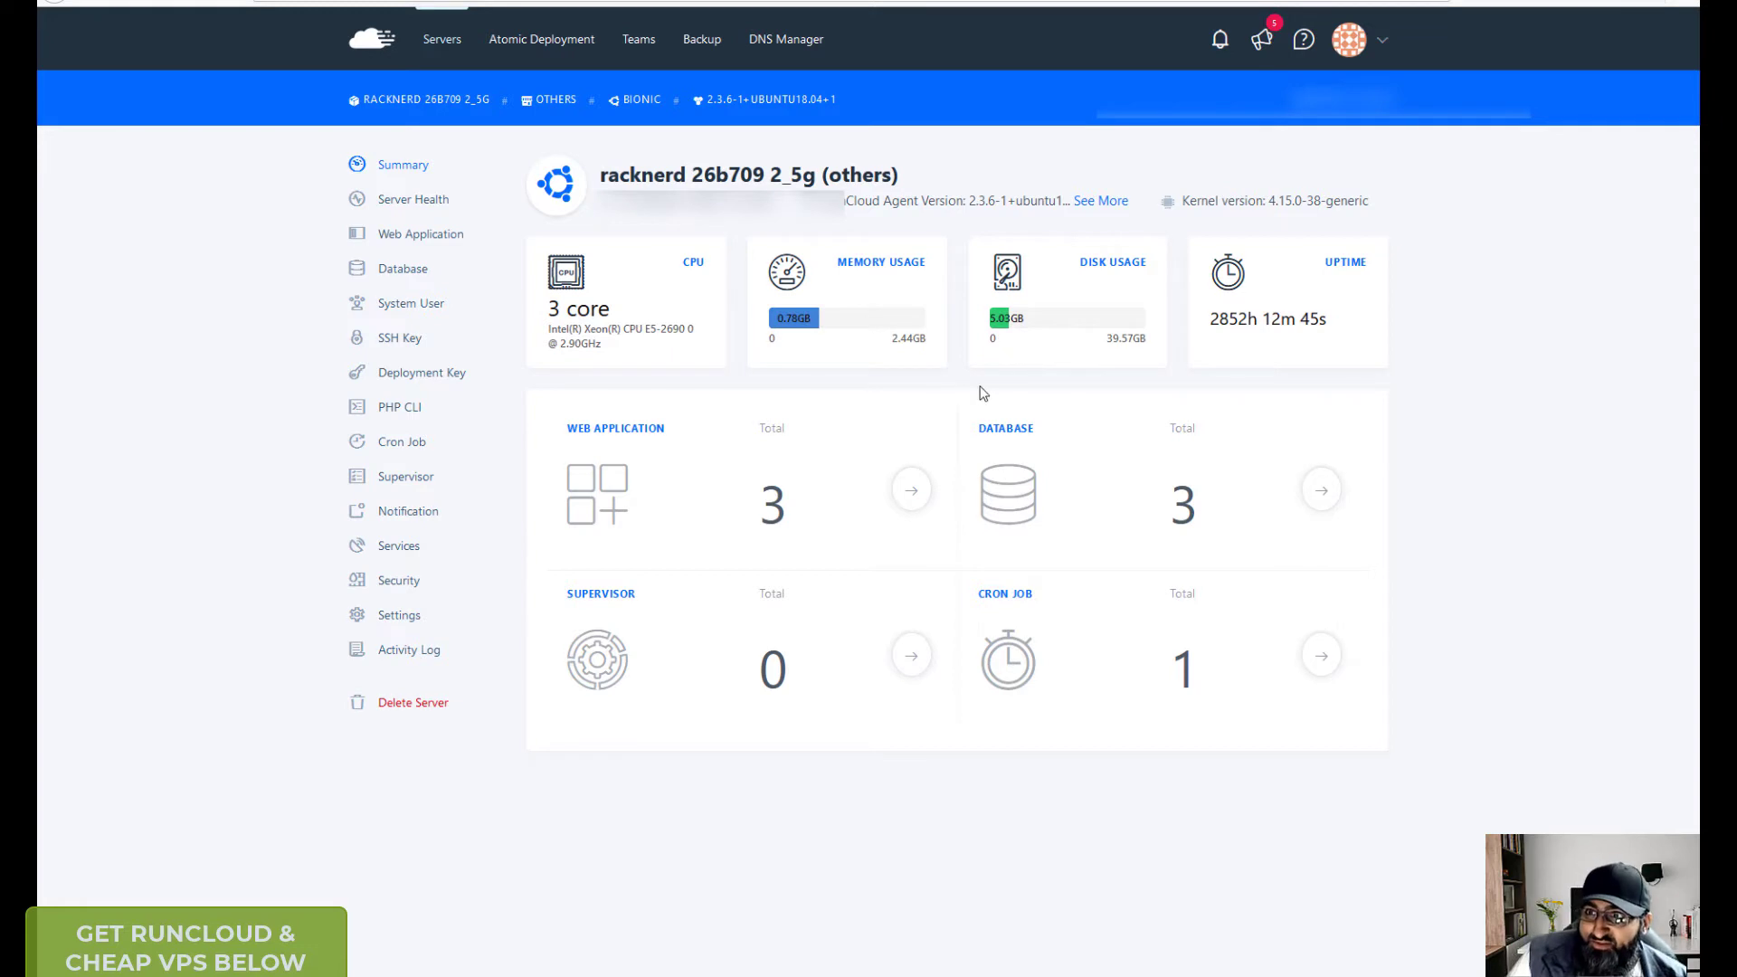
pyautogui.click(442, 40)
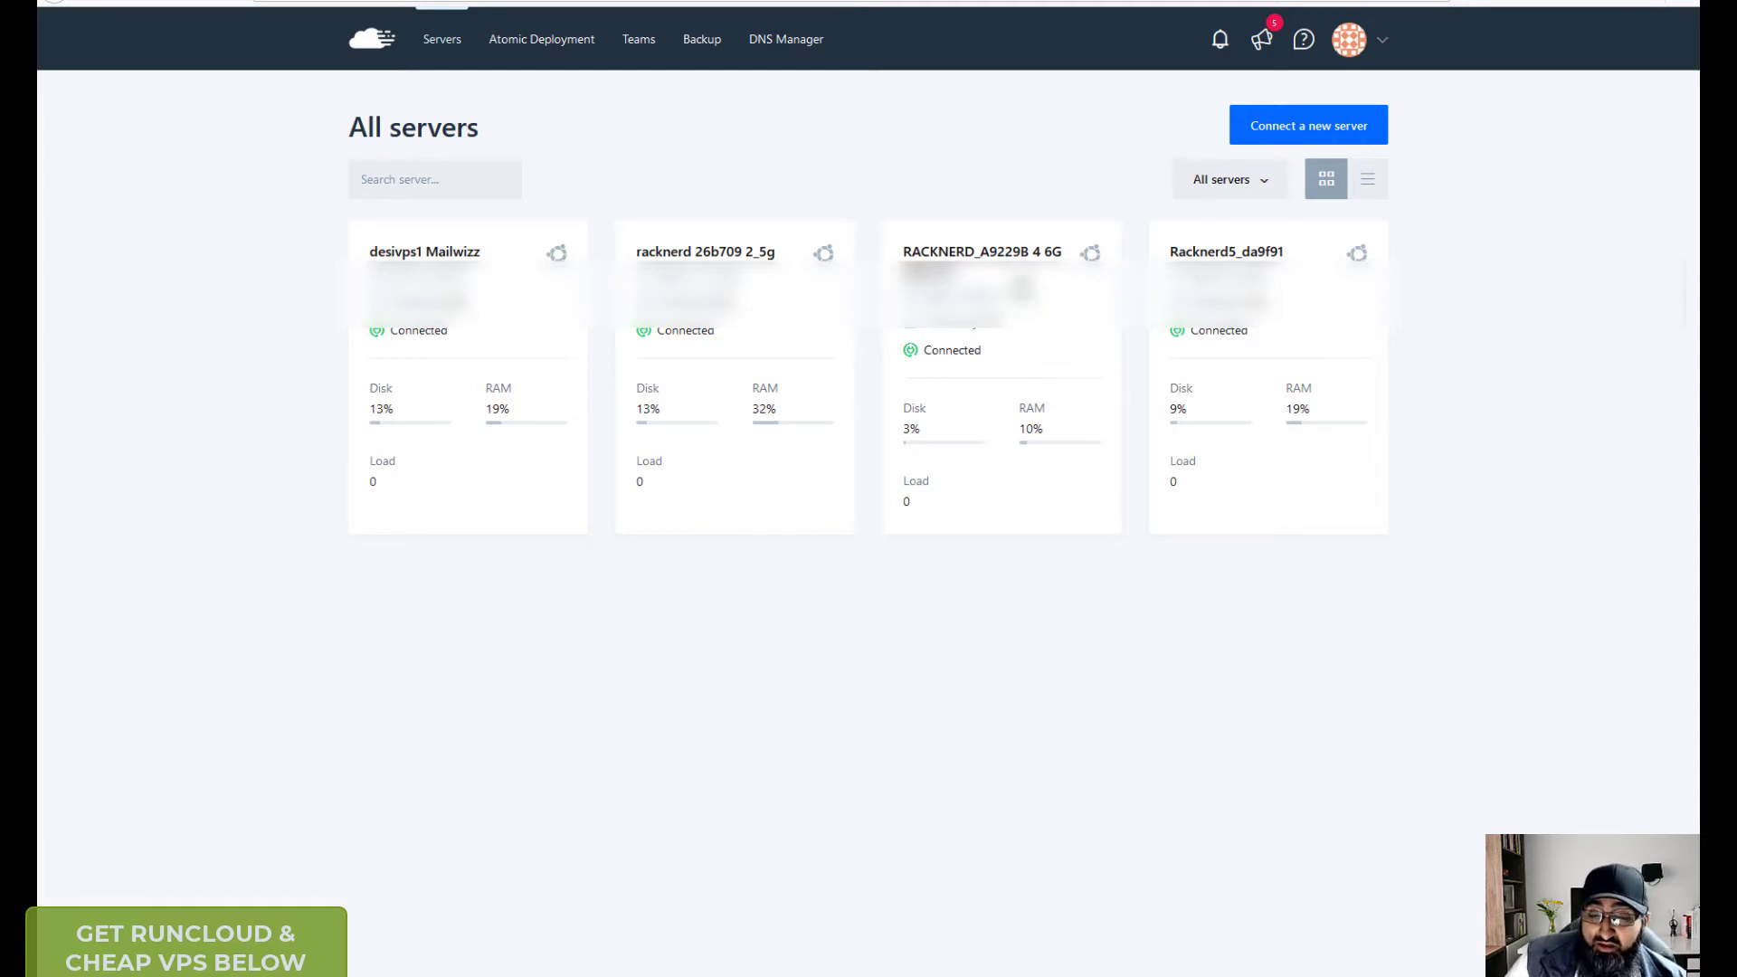
# - View the RACKNERD_A9229B and Racknerd5_da9f91 summaries and web apps, then return to All servers
pyautogui.click(1021, 256)
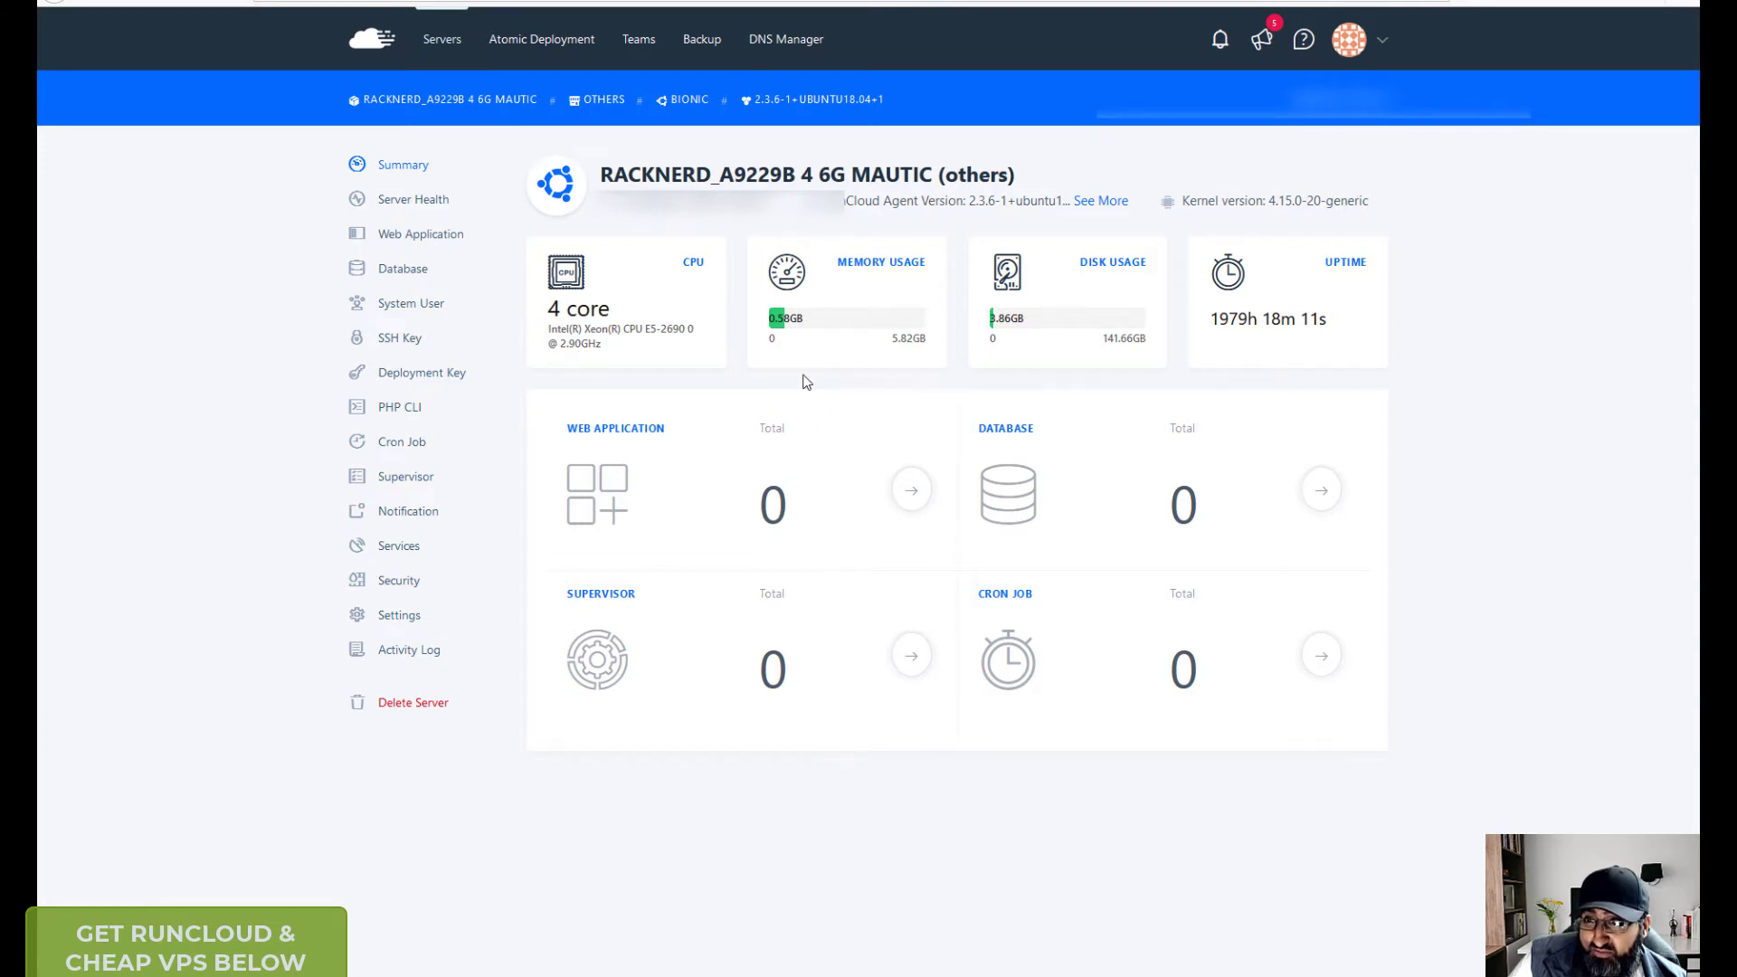
pyautogui.hotkey('alt', 'Left')
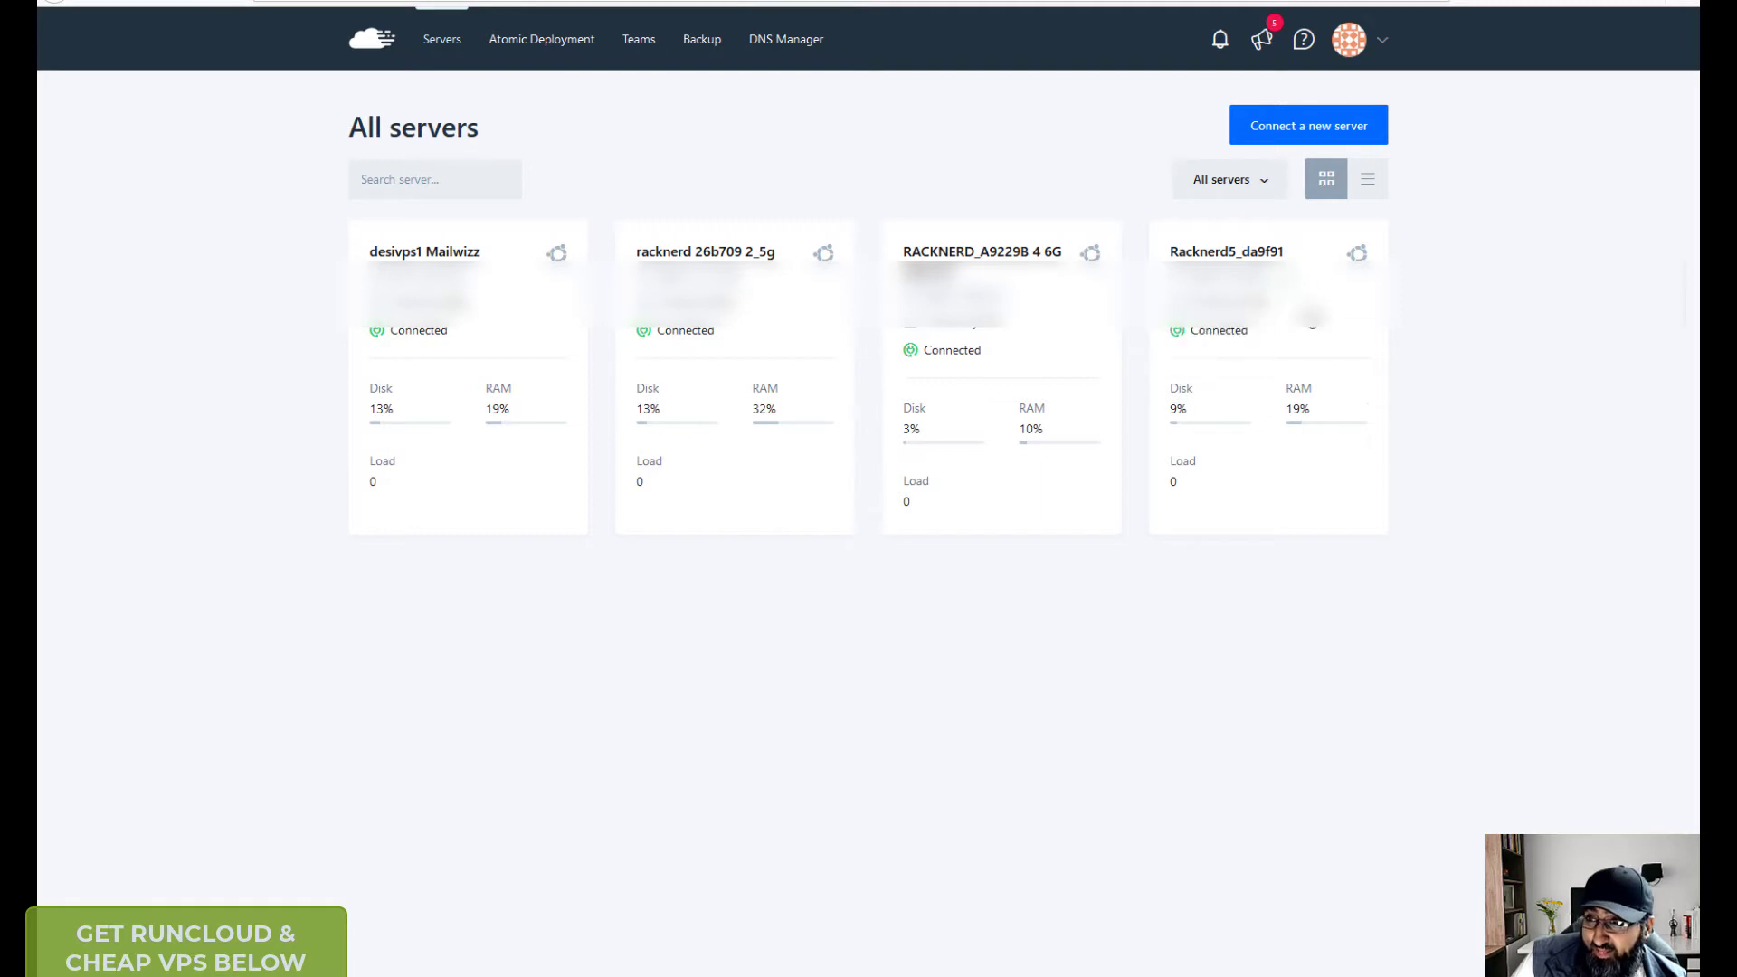
pyautogui.click(1236, 254)
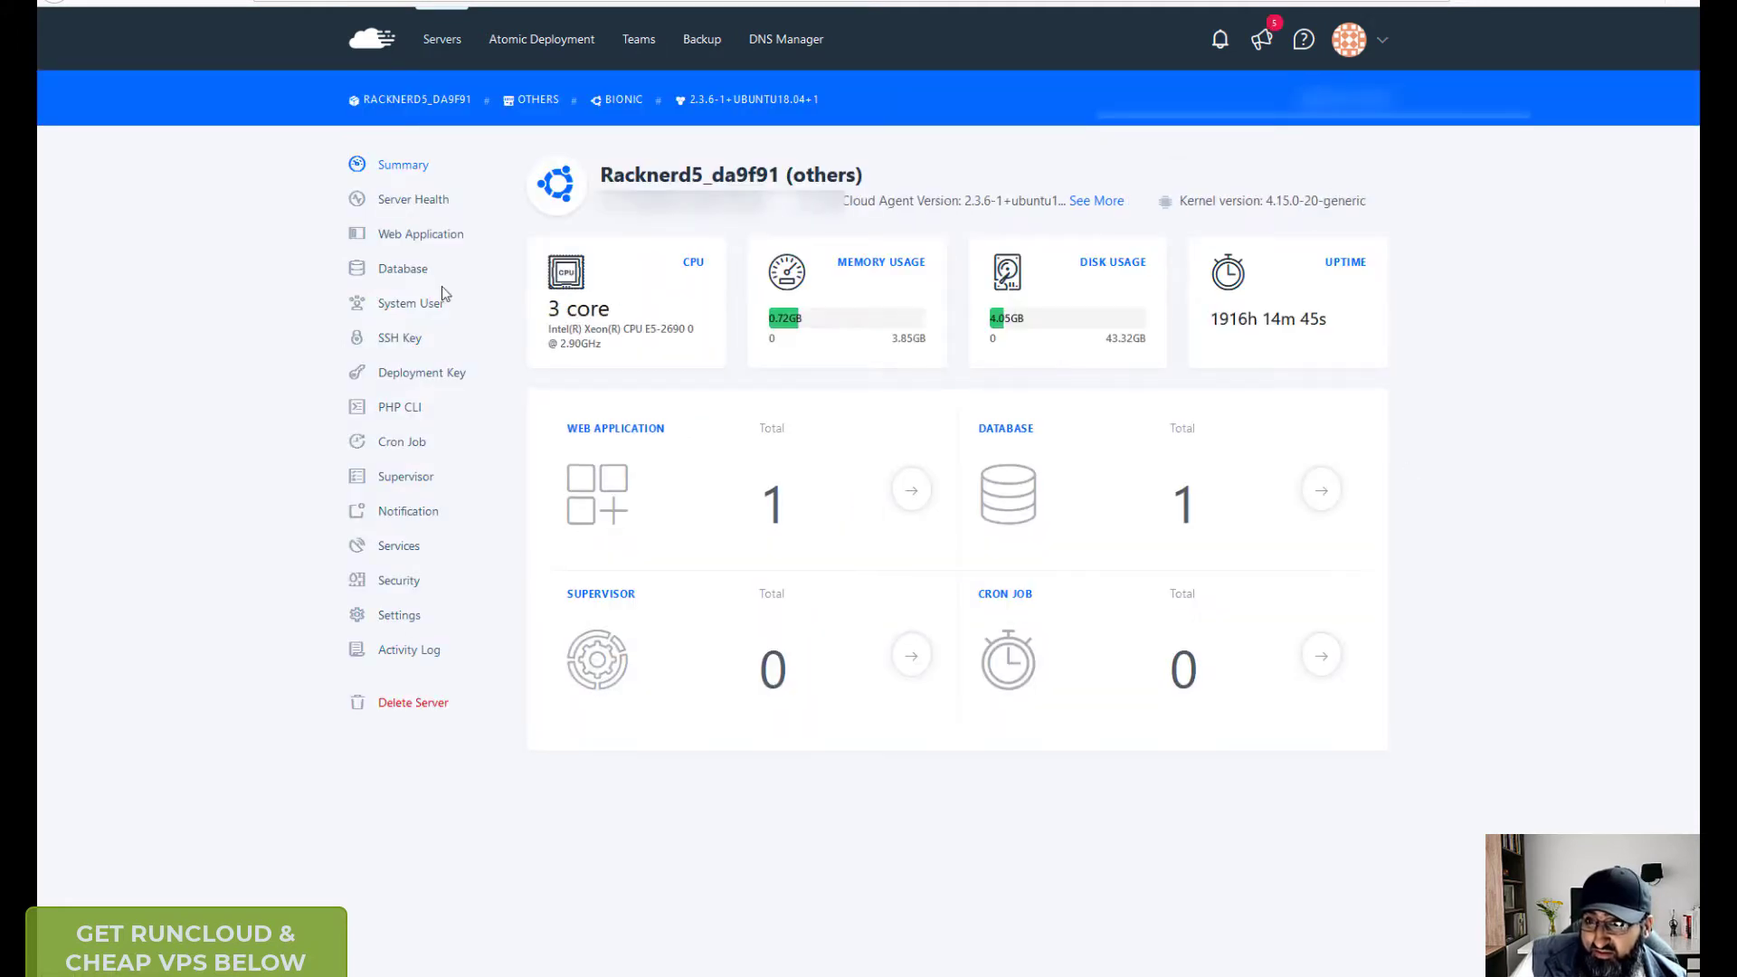
pyautogui.click(440, 240)
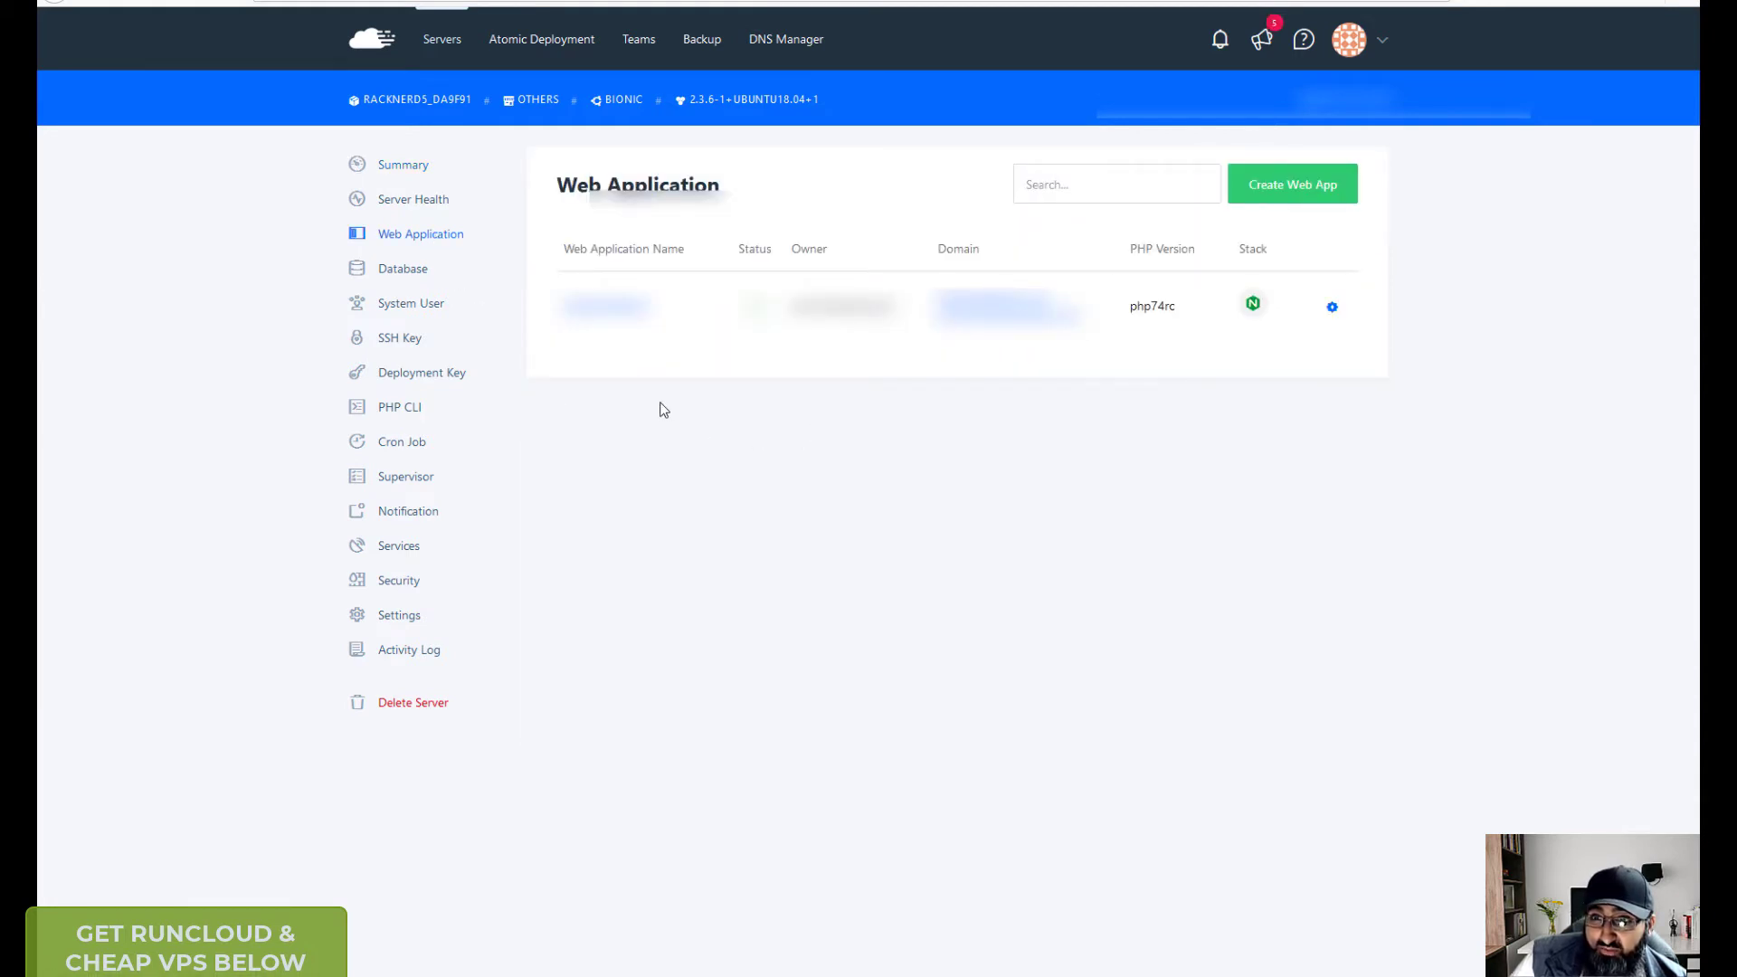
pyautogui.hotkey('alt', 'Left')
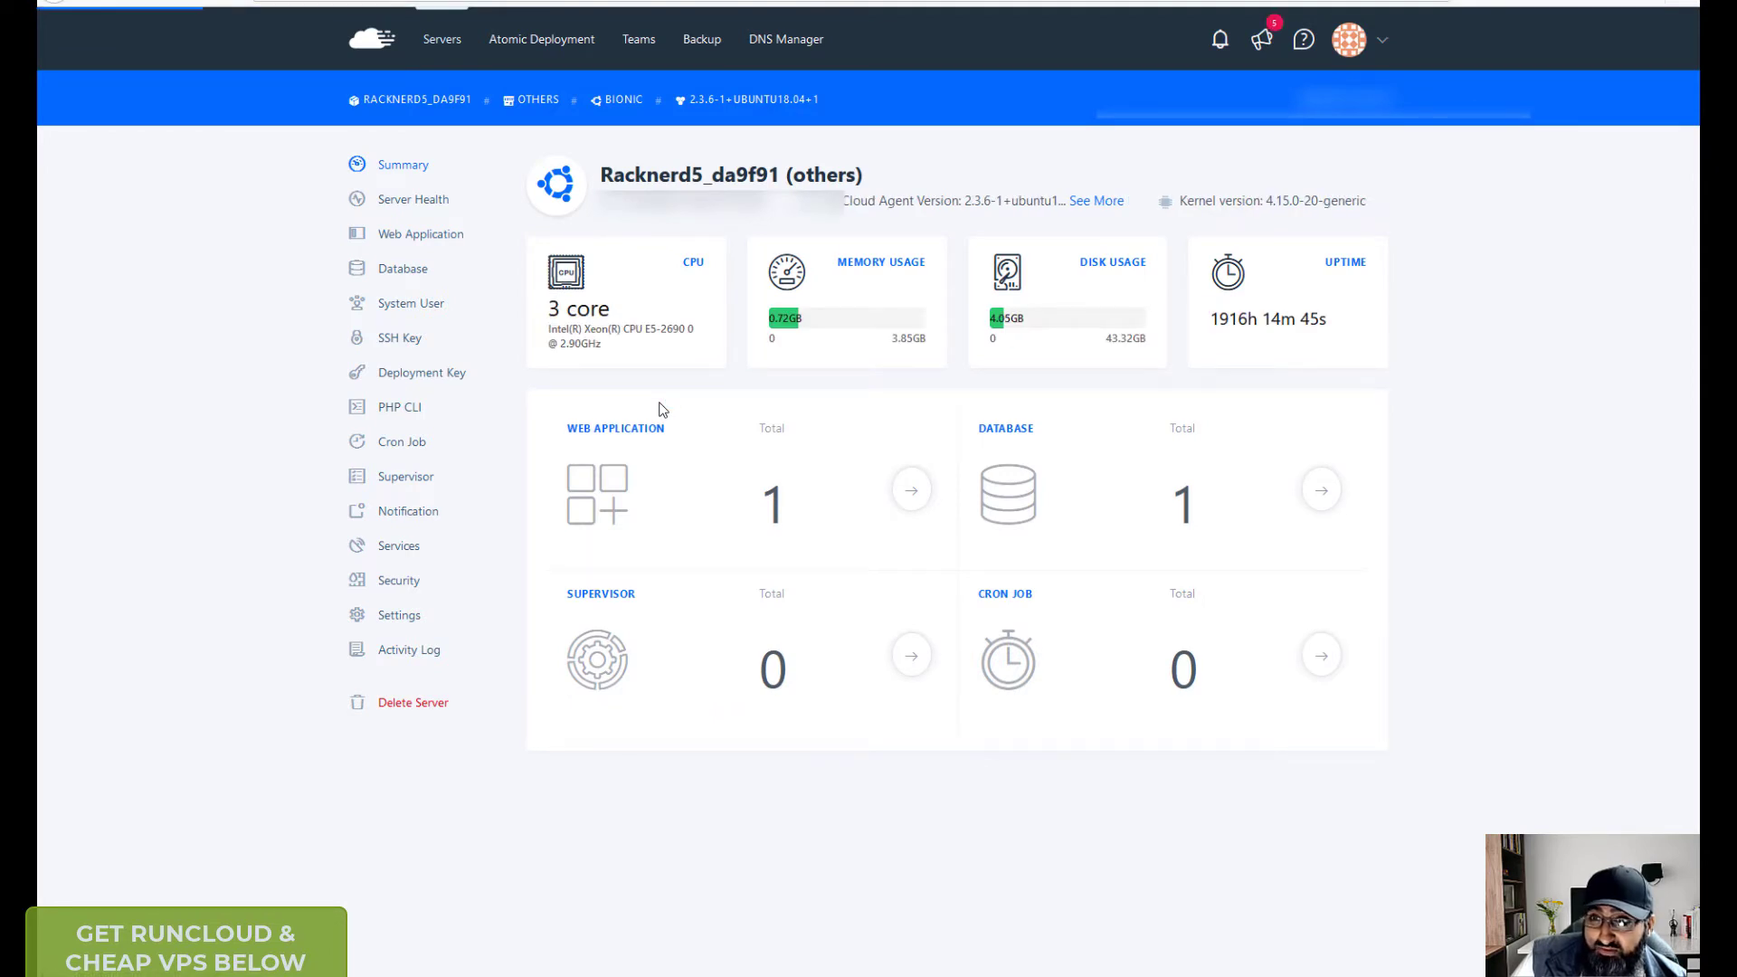
pyautogui.hotkey('alt', 'Left')
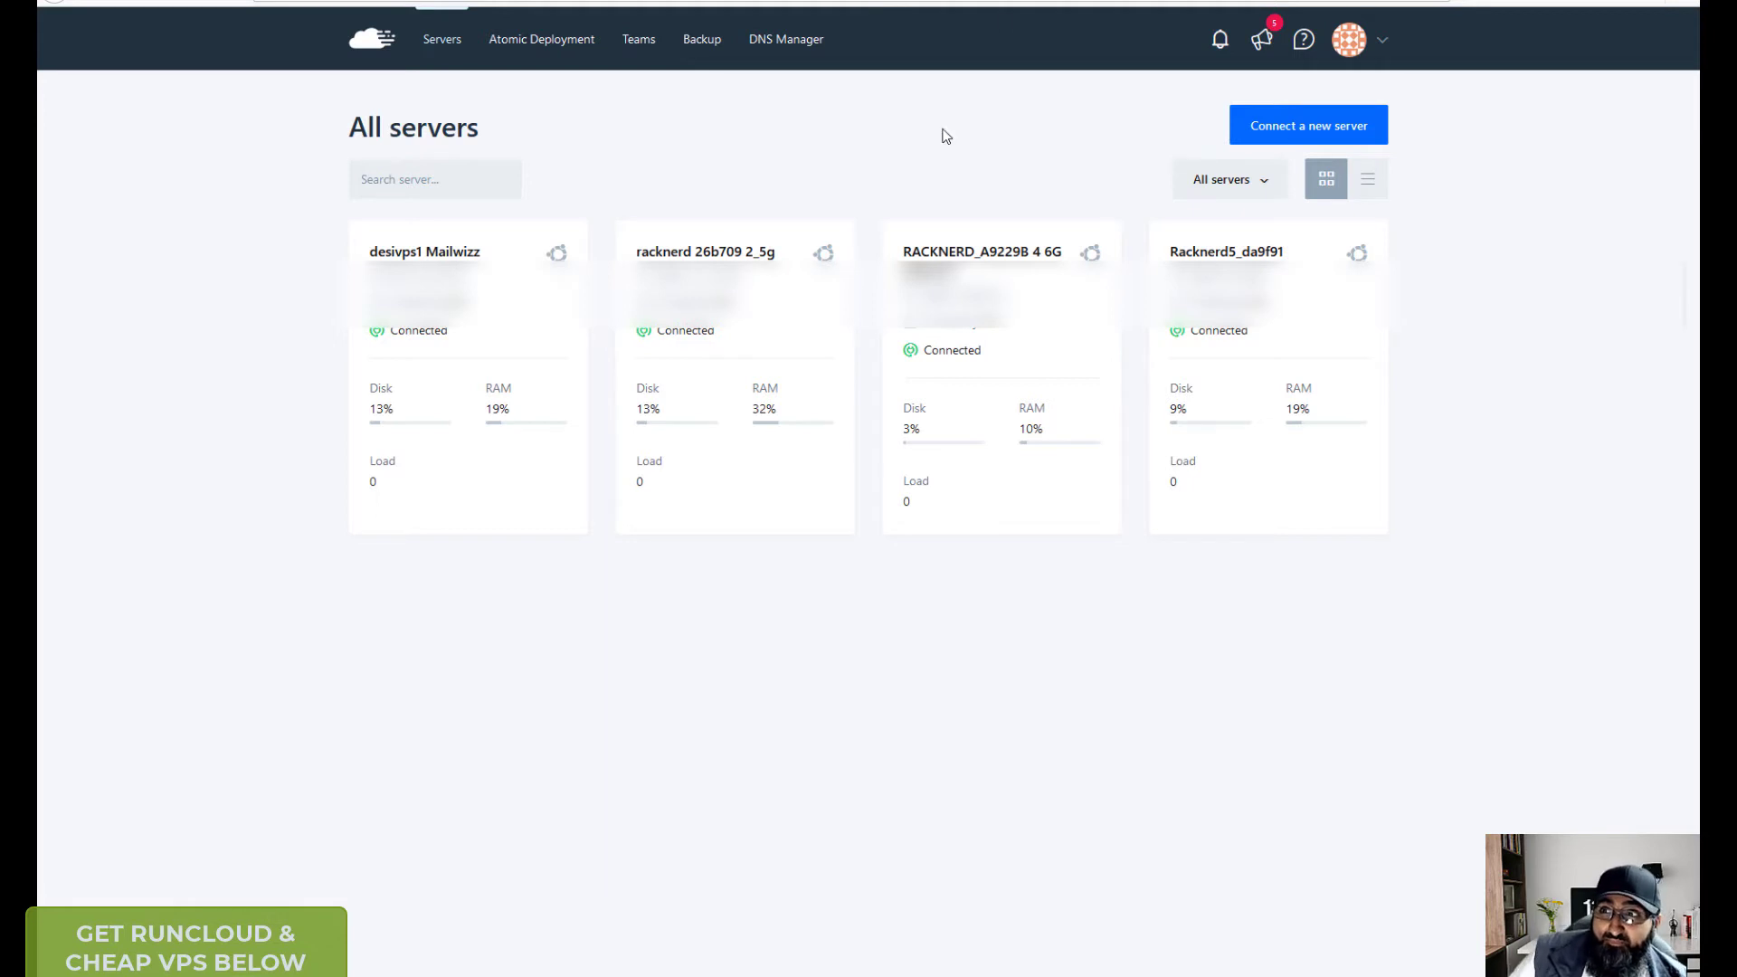
# - Start connecting a new server and look over the provider tiles
pyautogui.click(1261, 127)
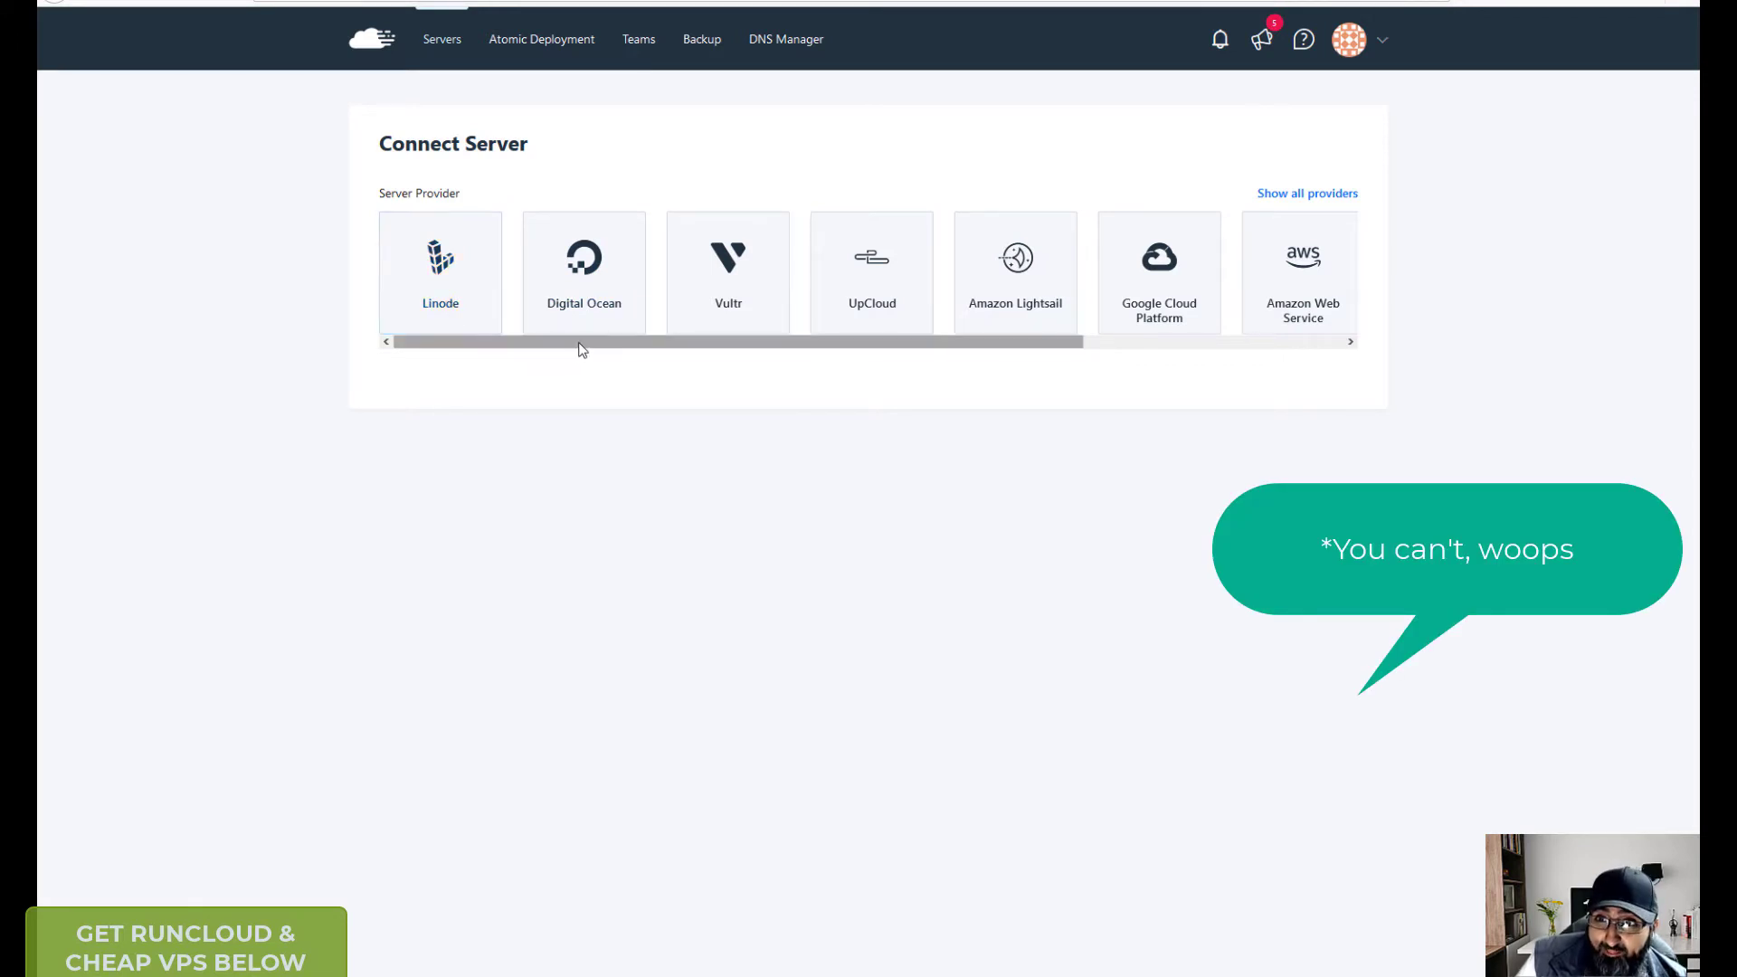
pyautogui.moveTo(582, 349); pyautogui.dragTo(920, 346)
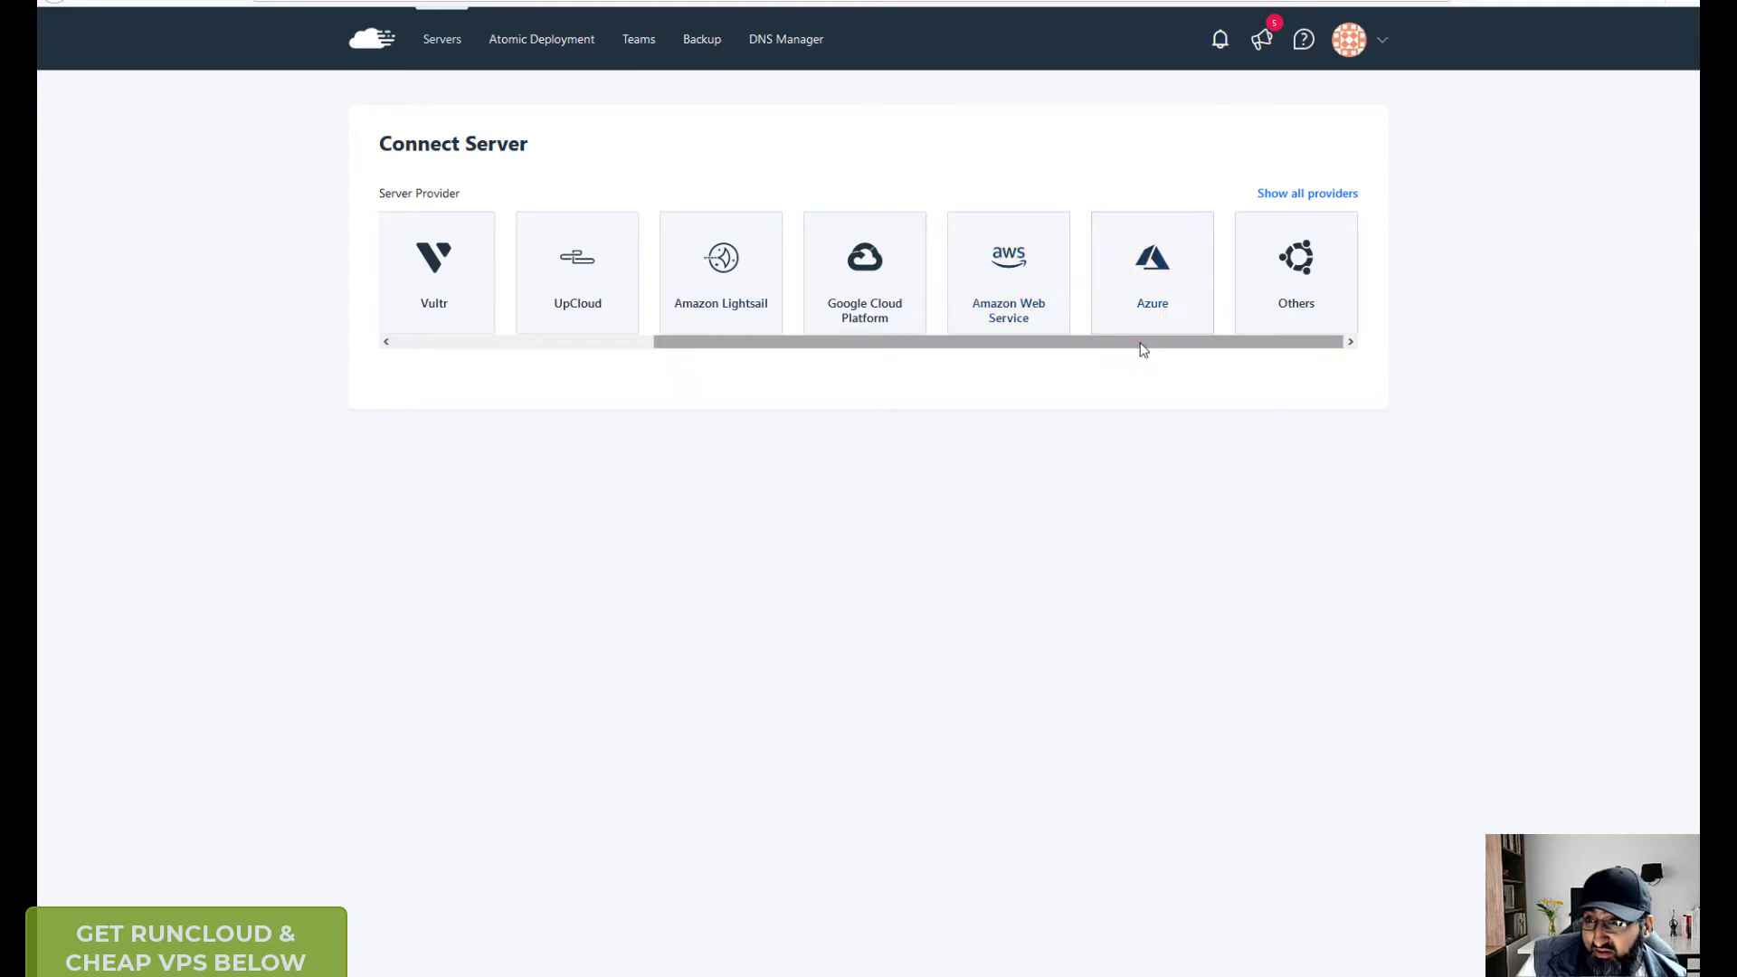
pyautogui.moveTo(1102, 350); pyautogui.dragTo(652, 341)
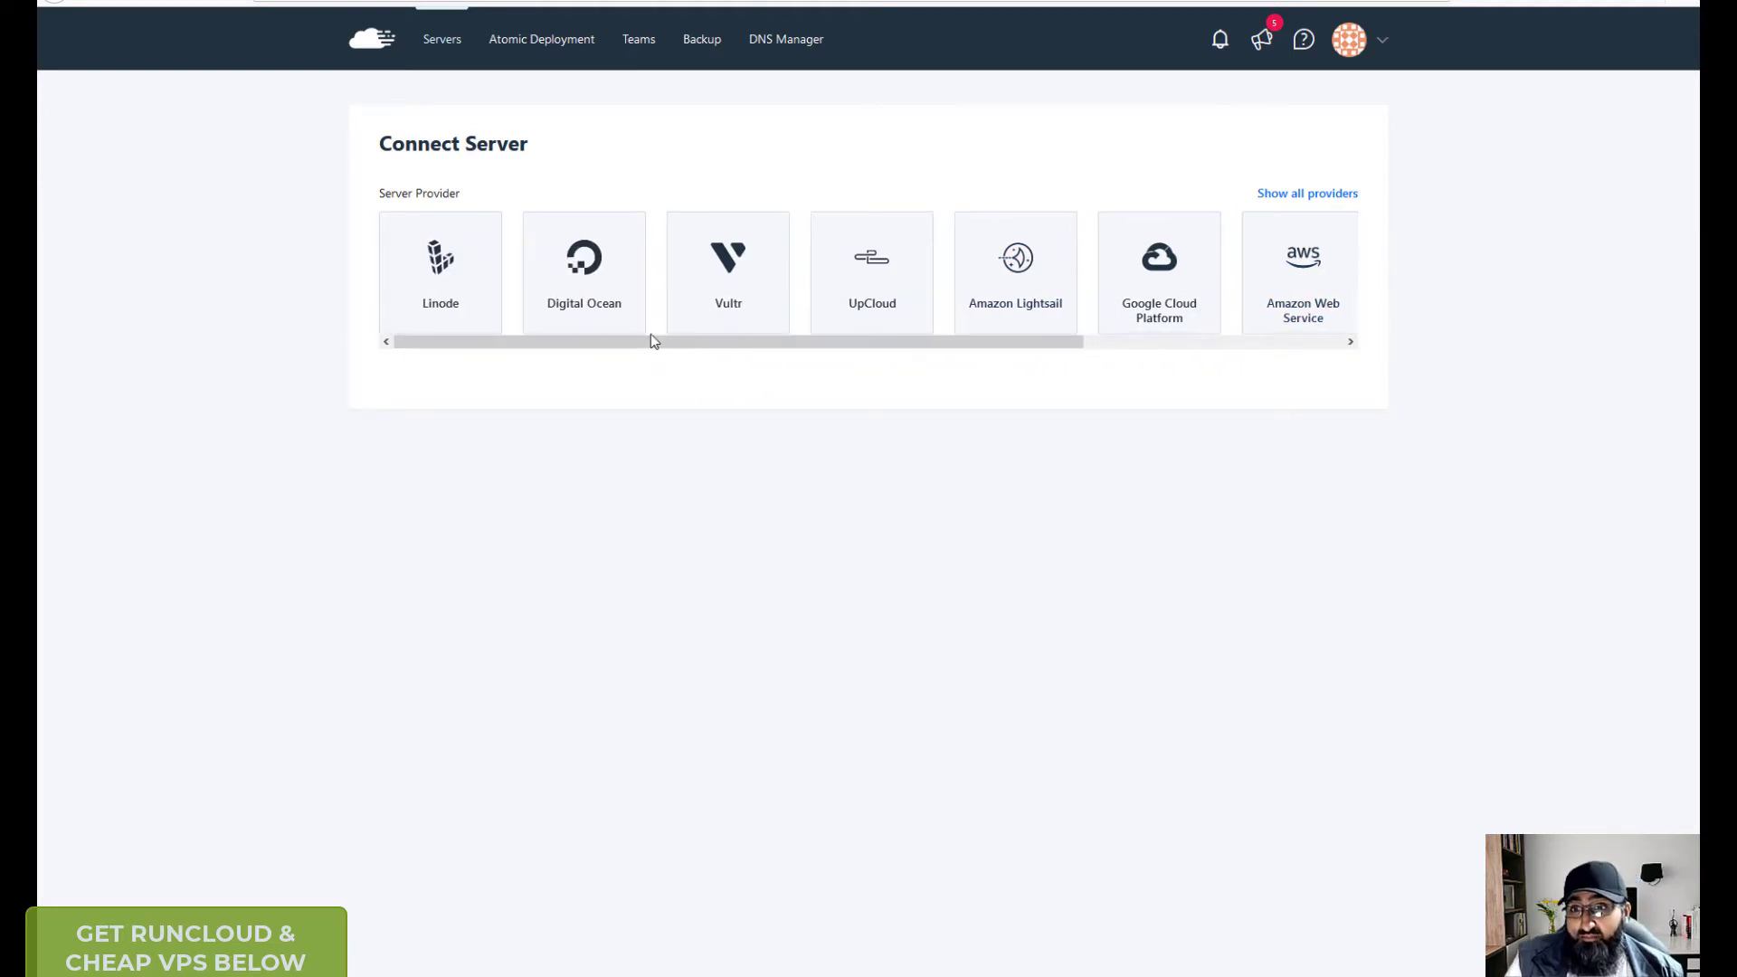
# - Choose Linode with Build Server and check its provider API keys list
pyautogui.click(450, 284)
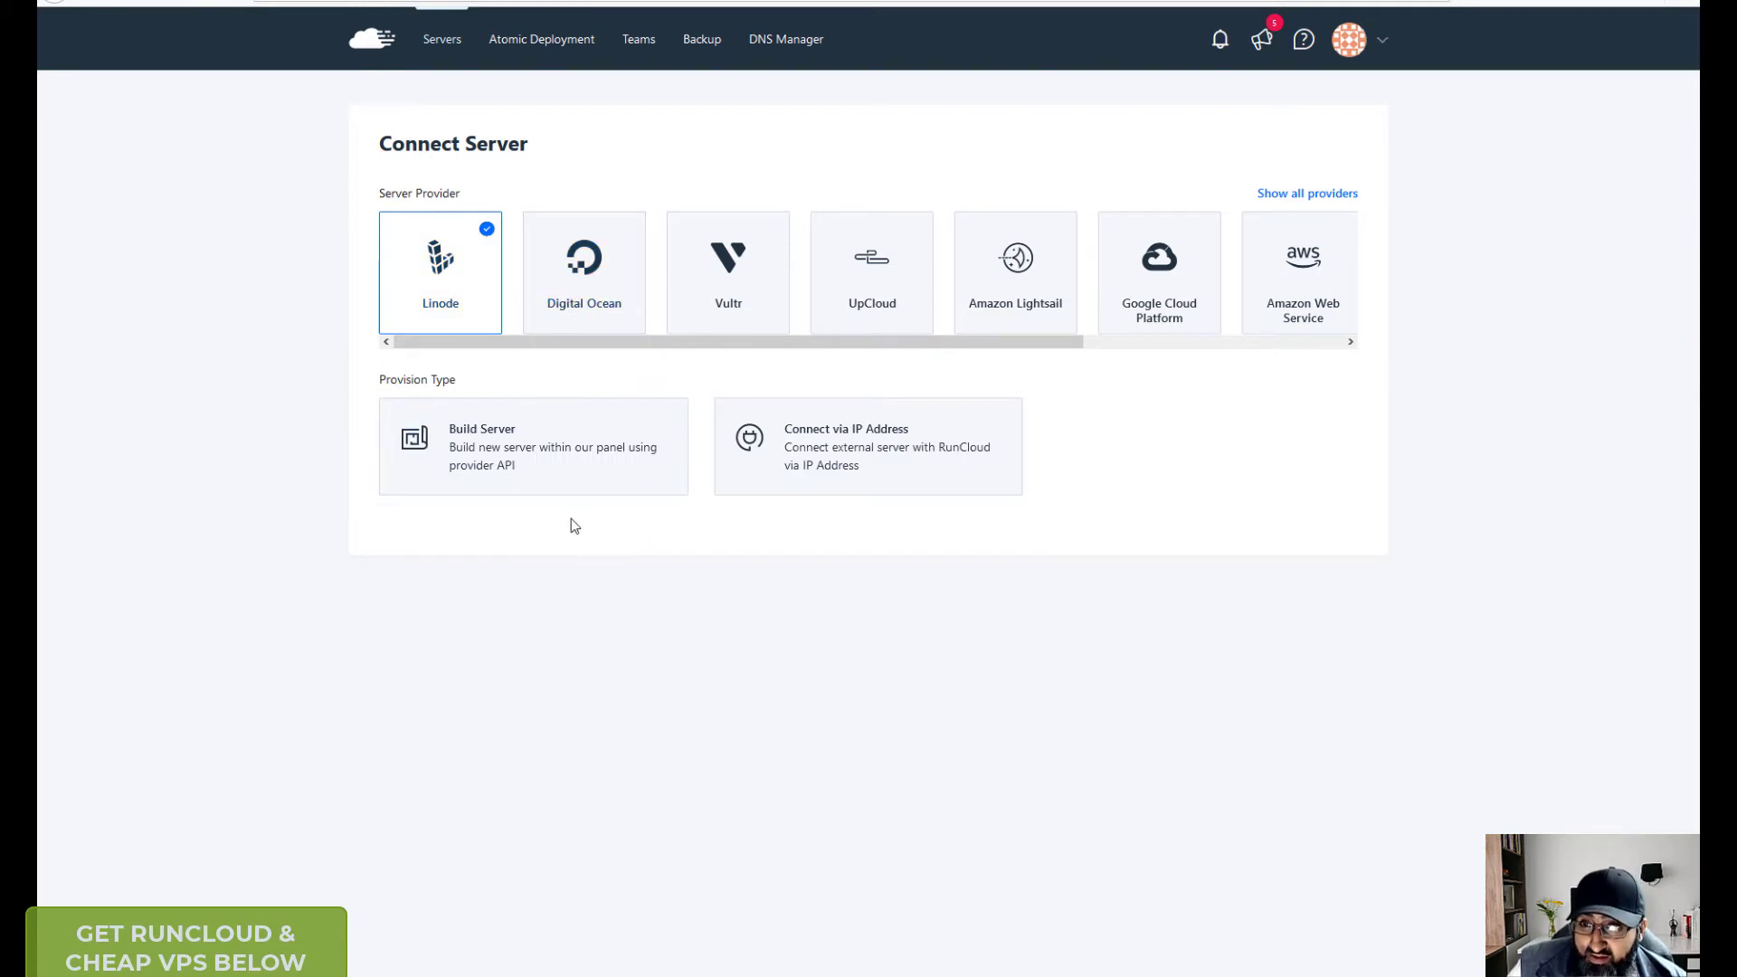
pyautogui.click(601, 451)
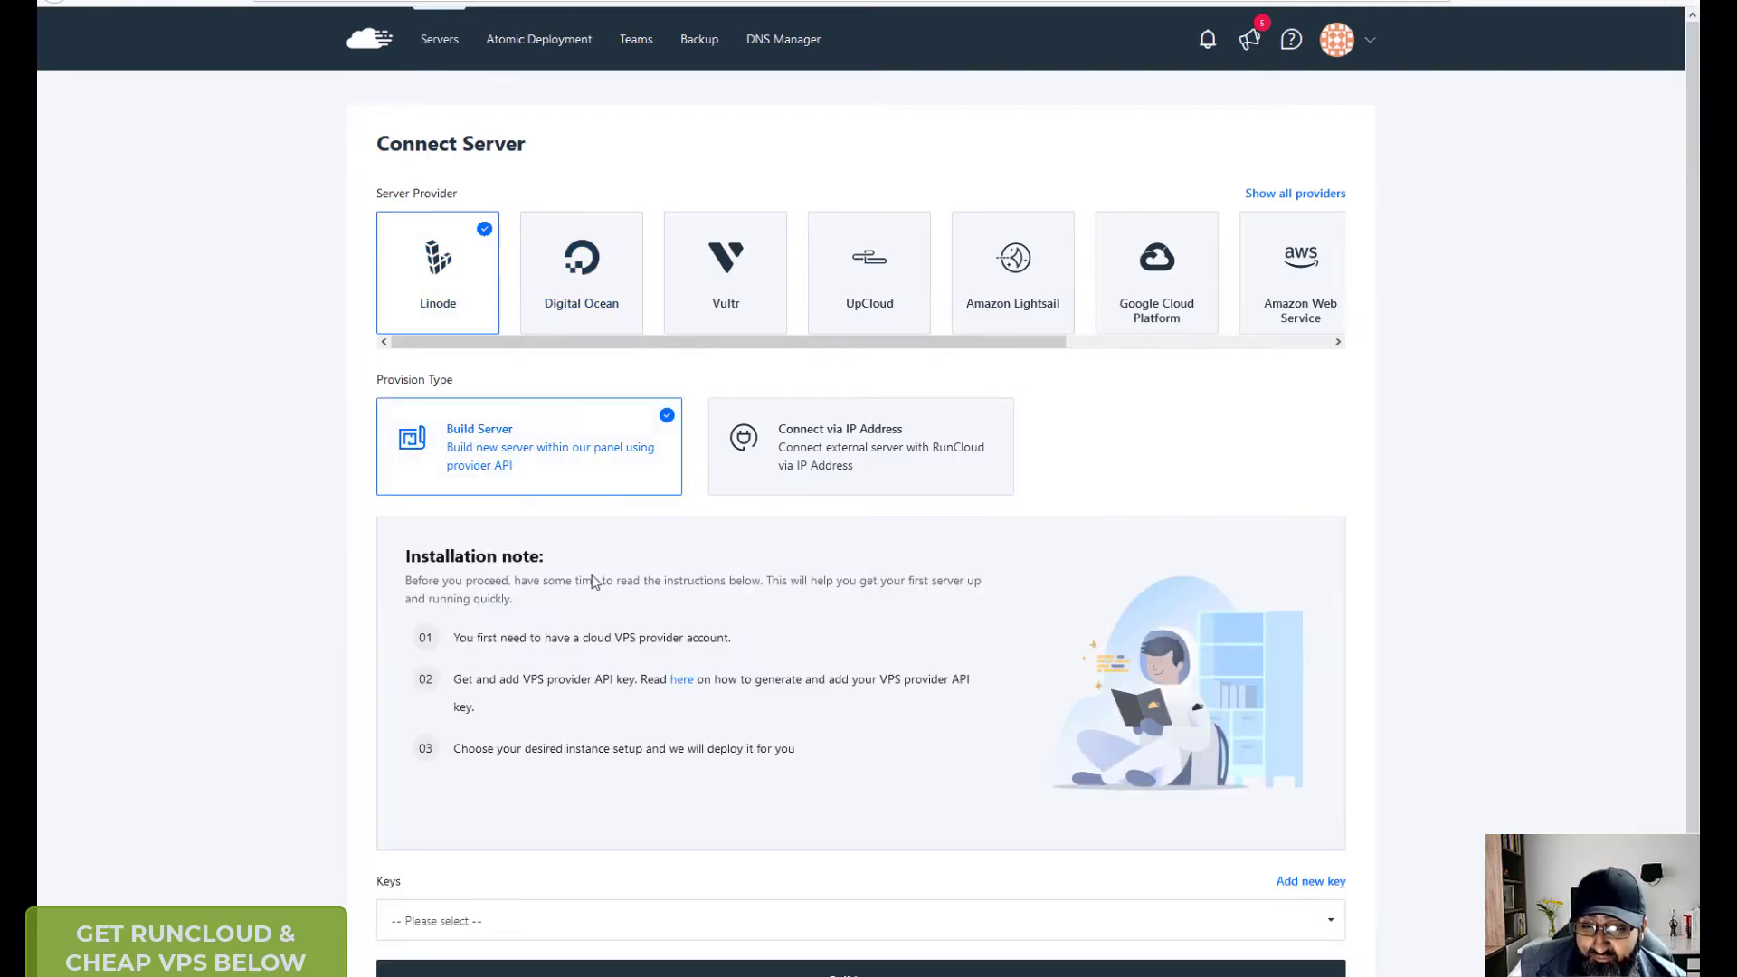
pyautogui.scroll(-2, 570, 642)
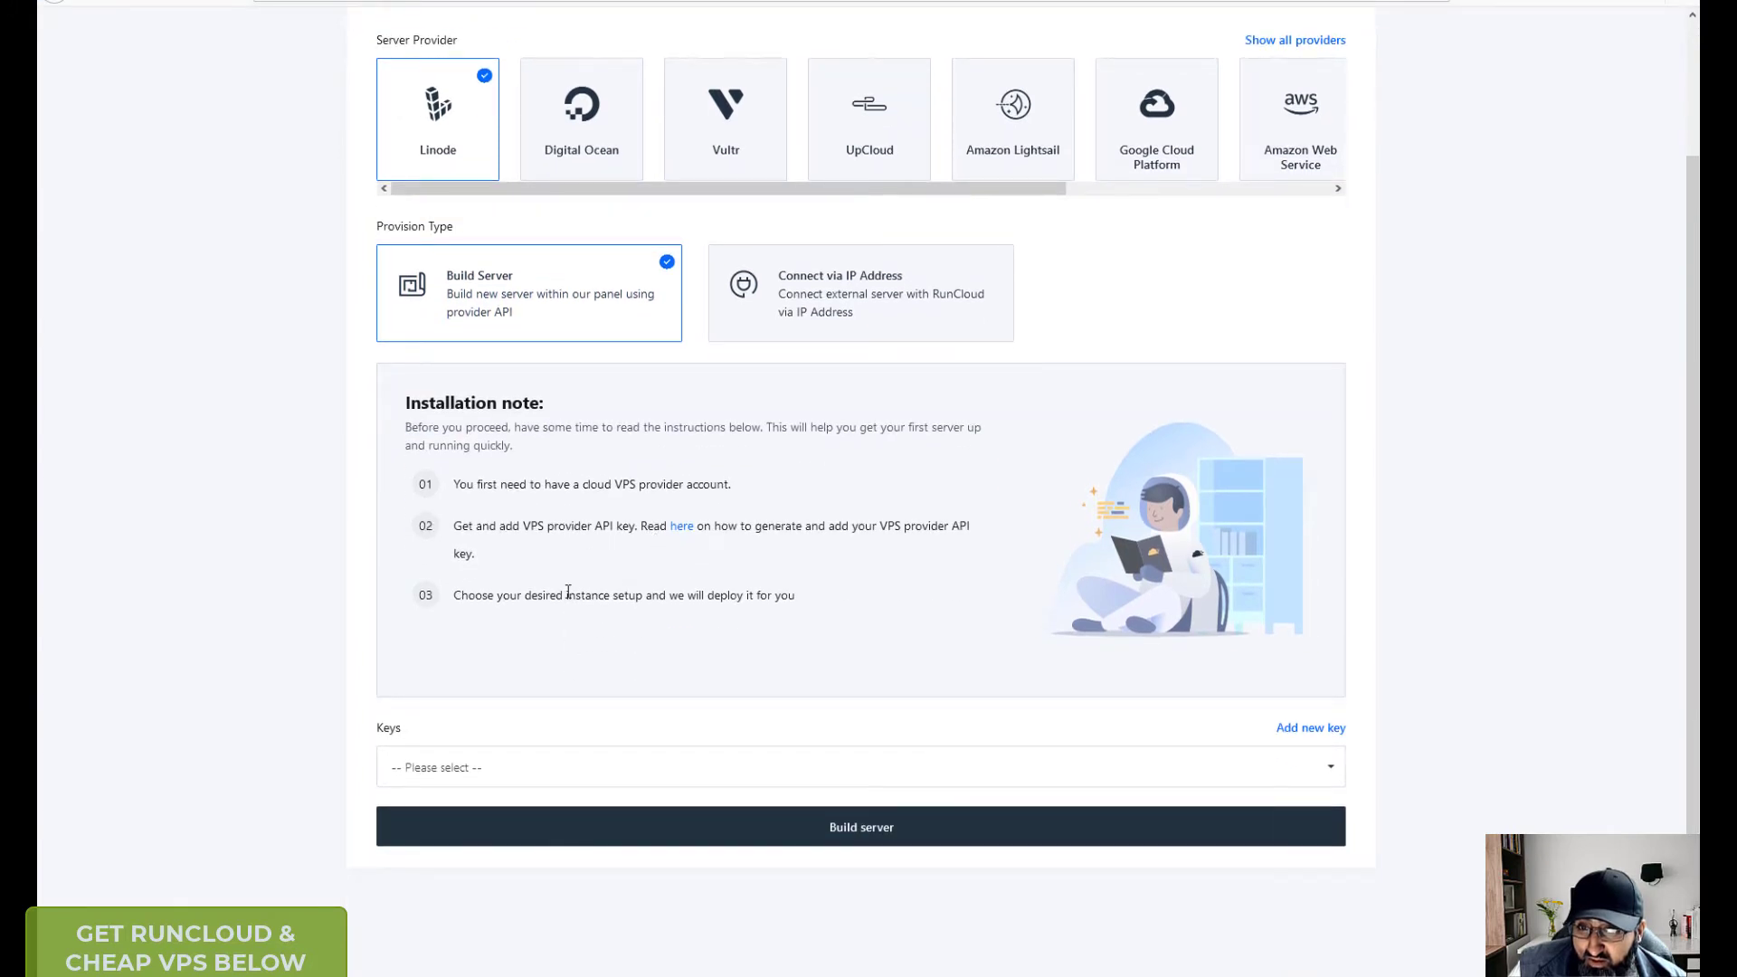
pyautogui.click(590, 769)
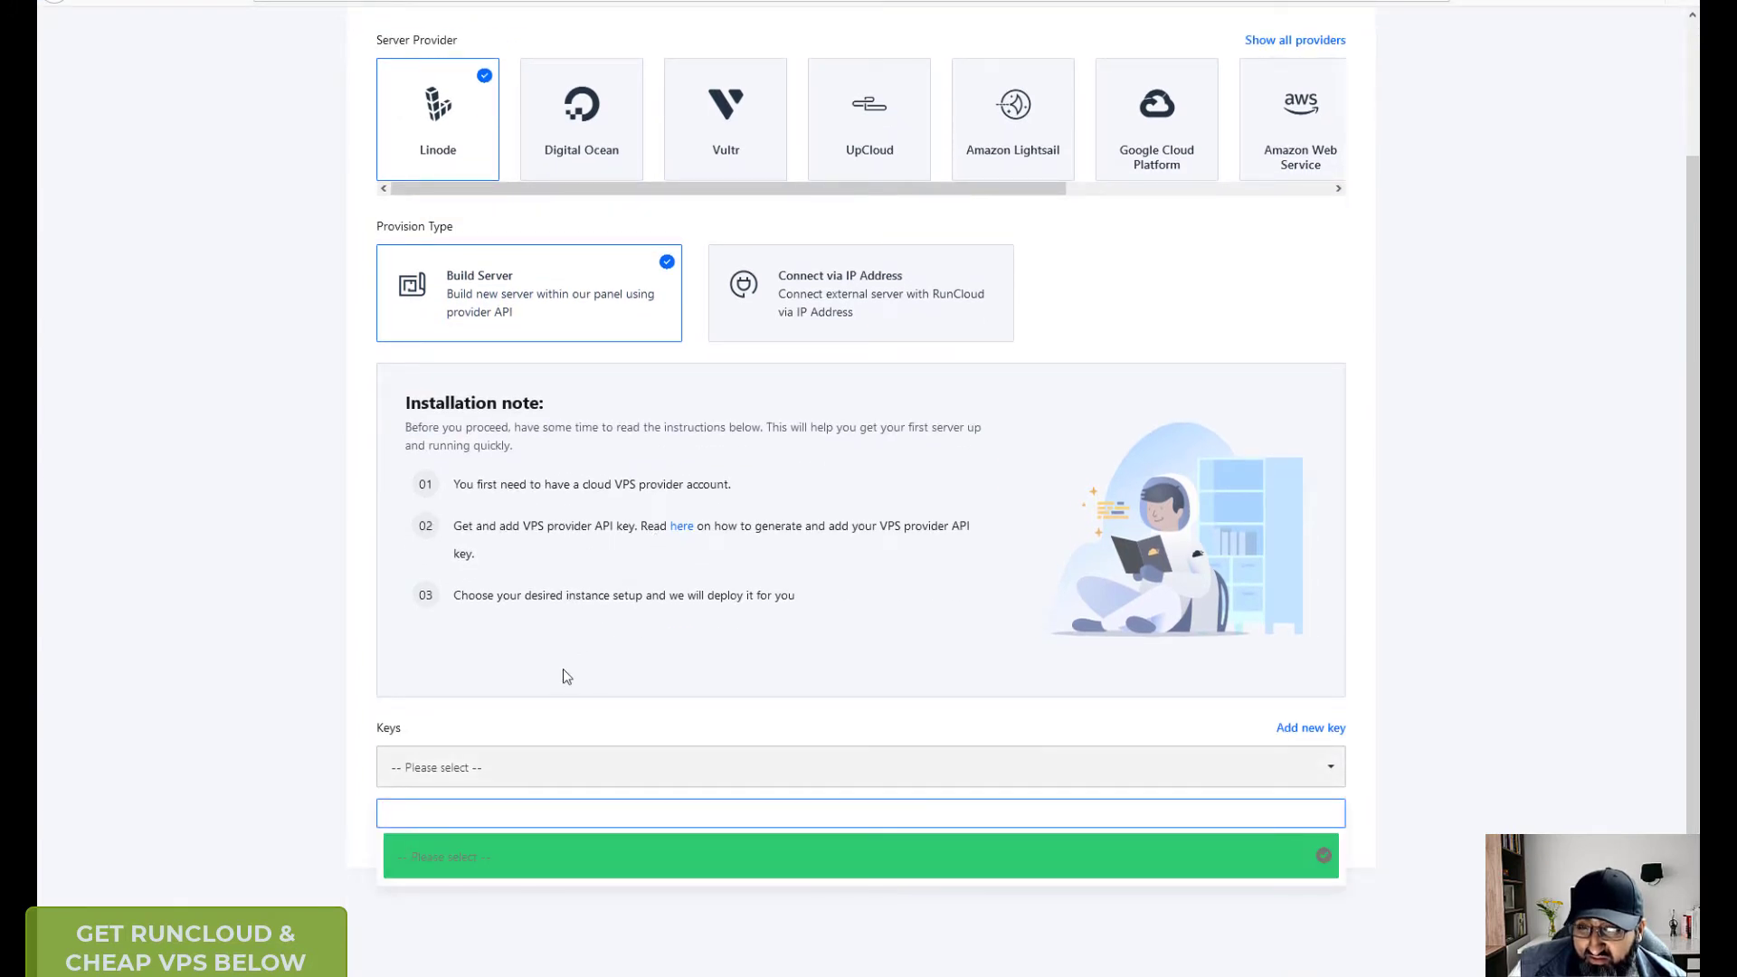
pyautogui.scroll(2, 567, 693)
# - Switch the provider to Digital Ocean, then Vultr, and check the Vultr API keys list
pyautogui.click(584, 117)
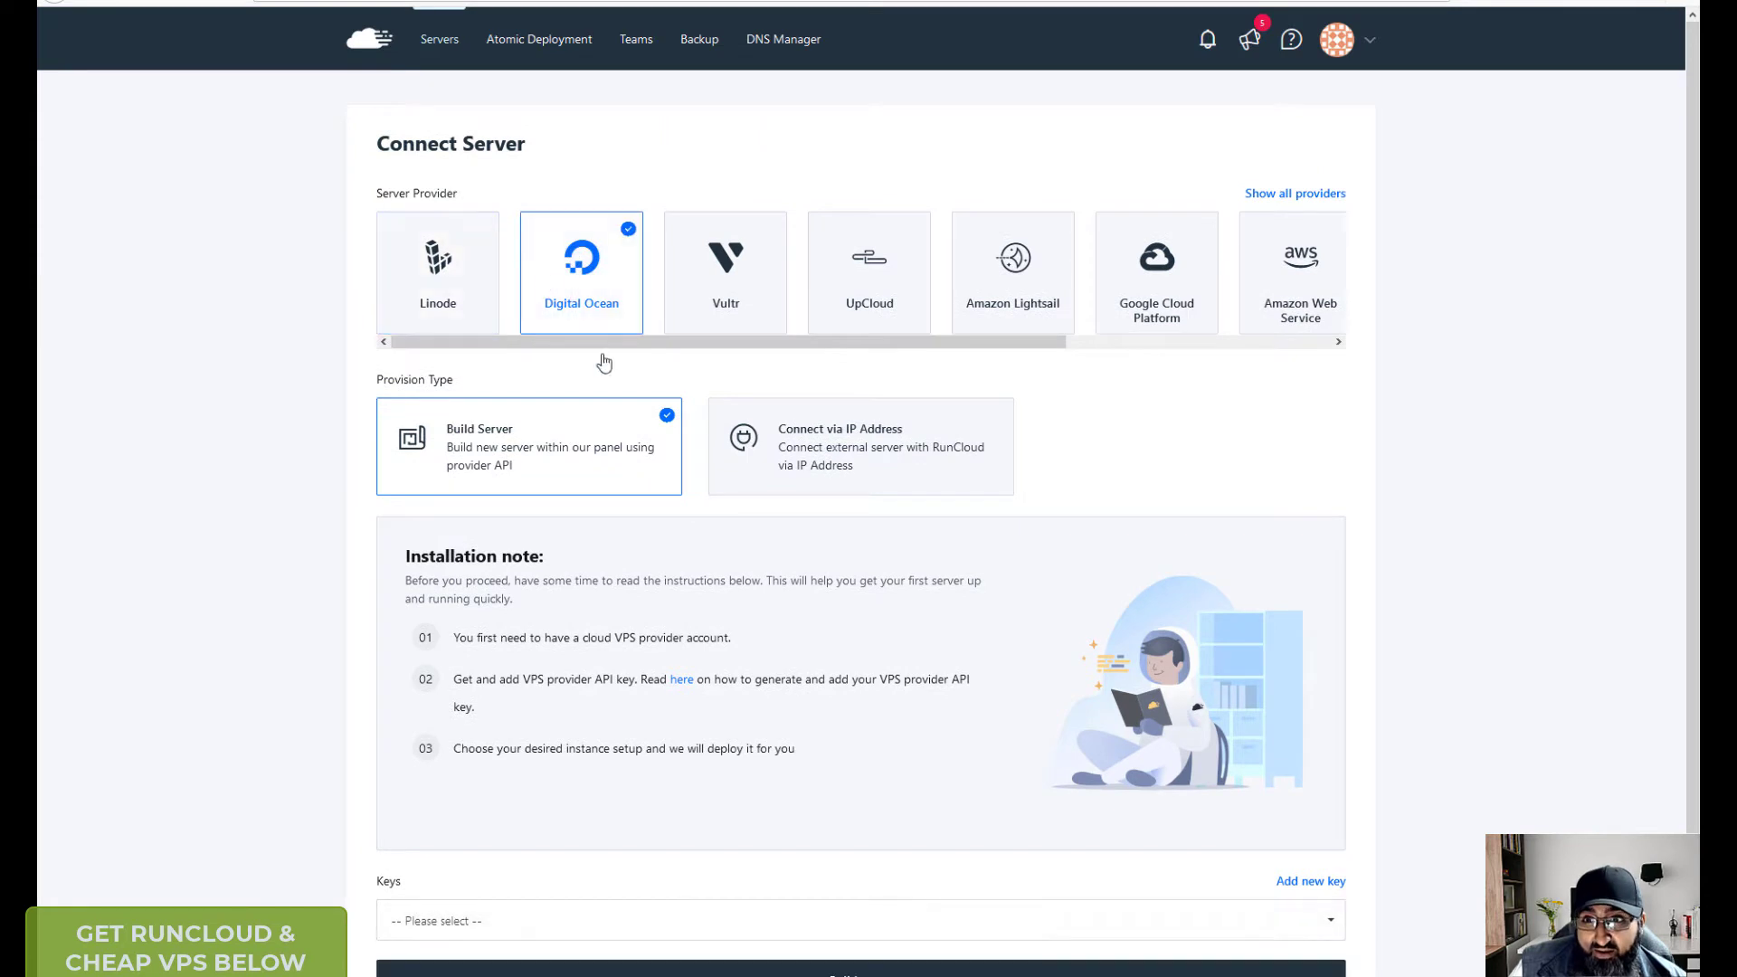
pyautogui.scroll(-2, 711, 751)
pyautogui.scroll(2, 711, 751)
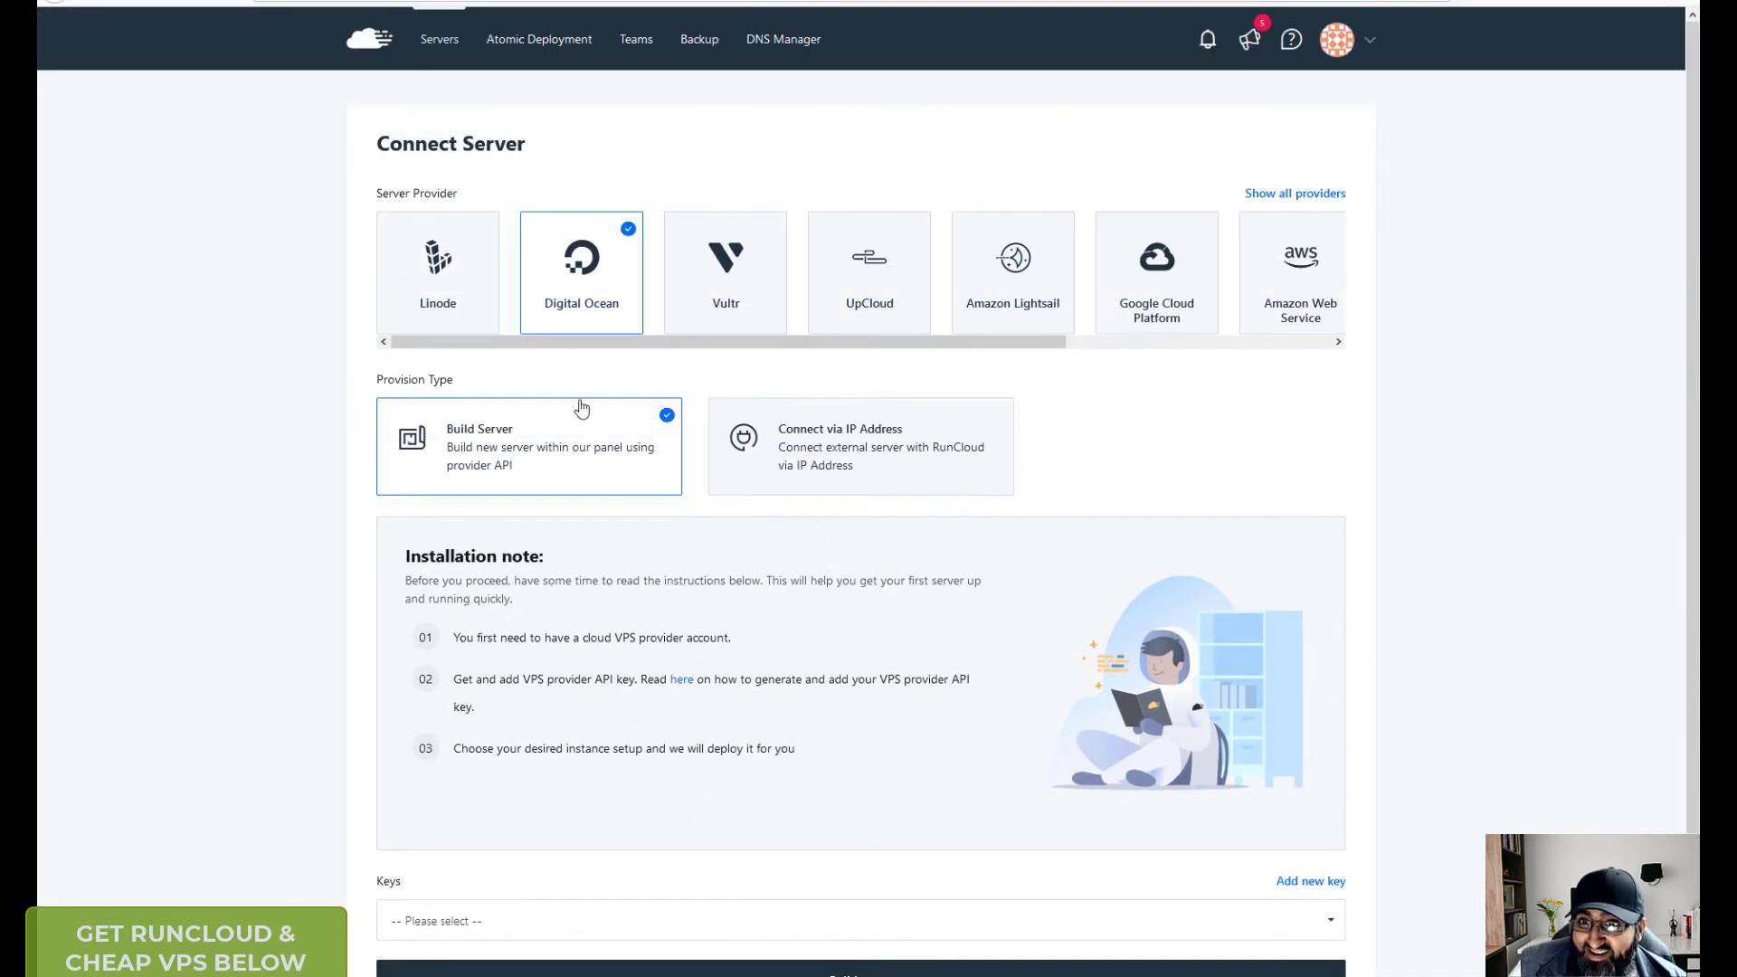
pyautogui.click(724, 262)
pyautogui.scroll(-2, 740, 581)
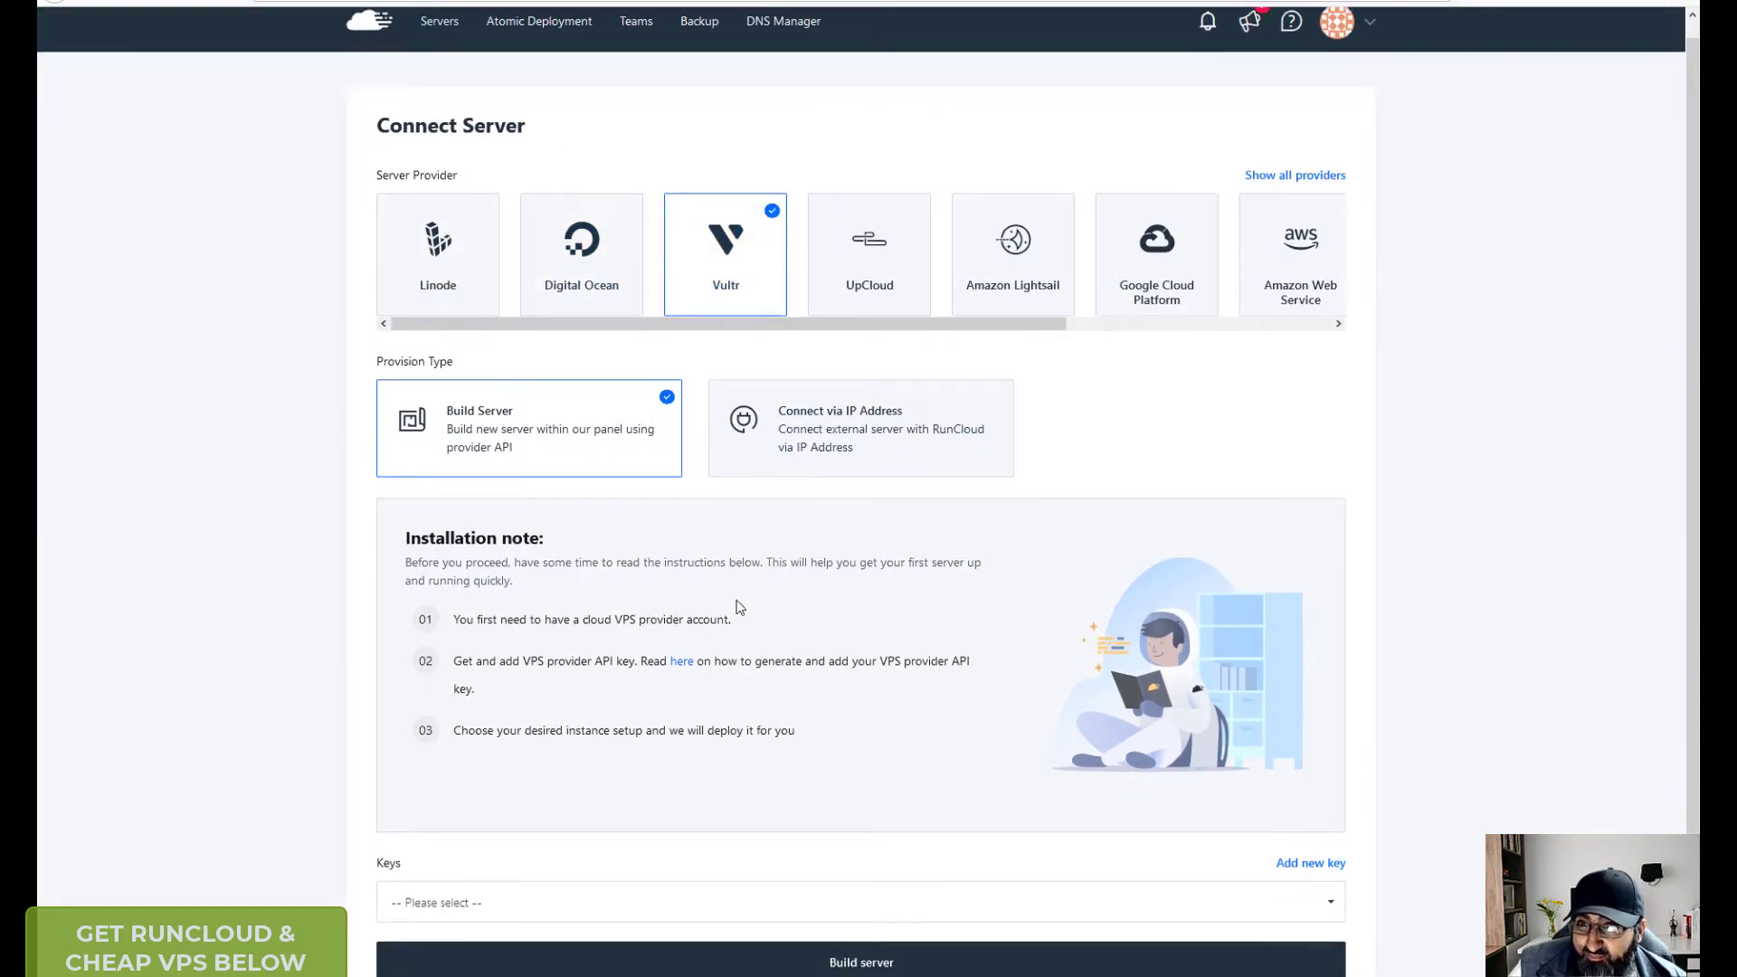
pyautogui.click(727, 765)
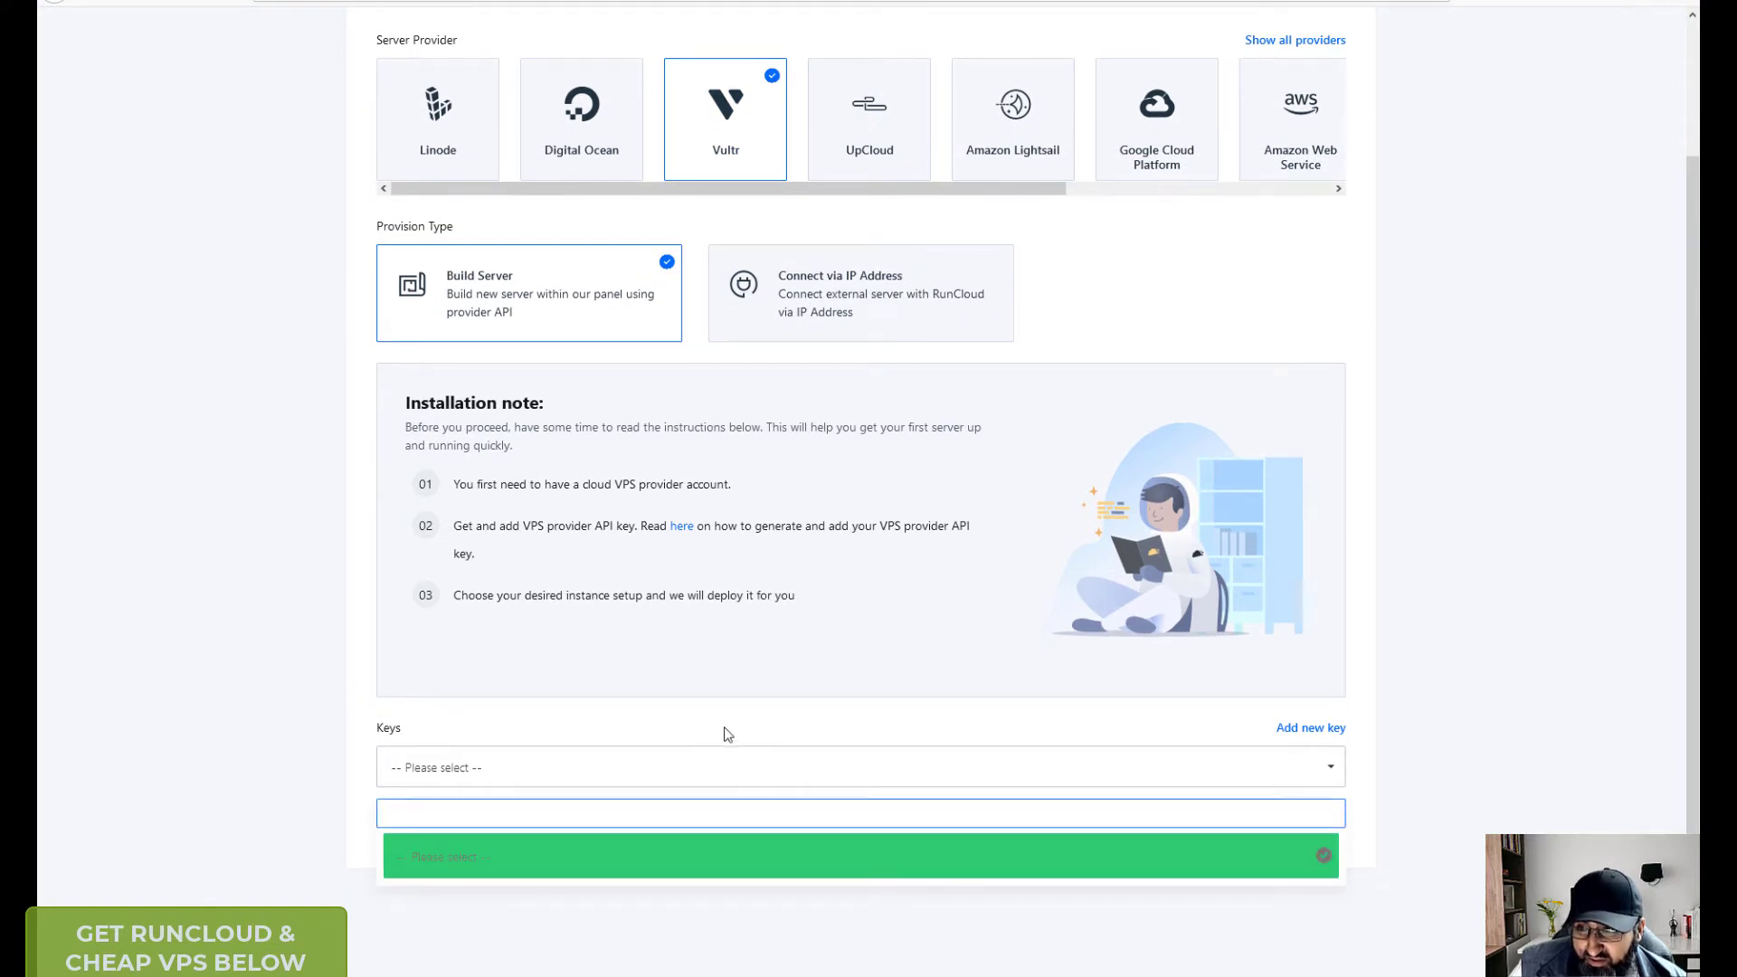
pyautogui.scroll(2, 728, 733)
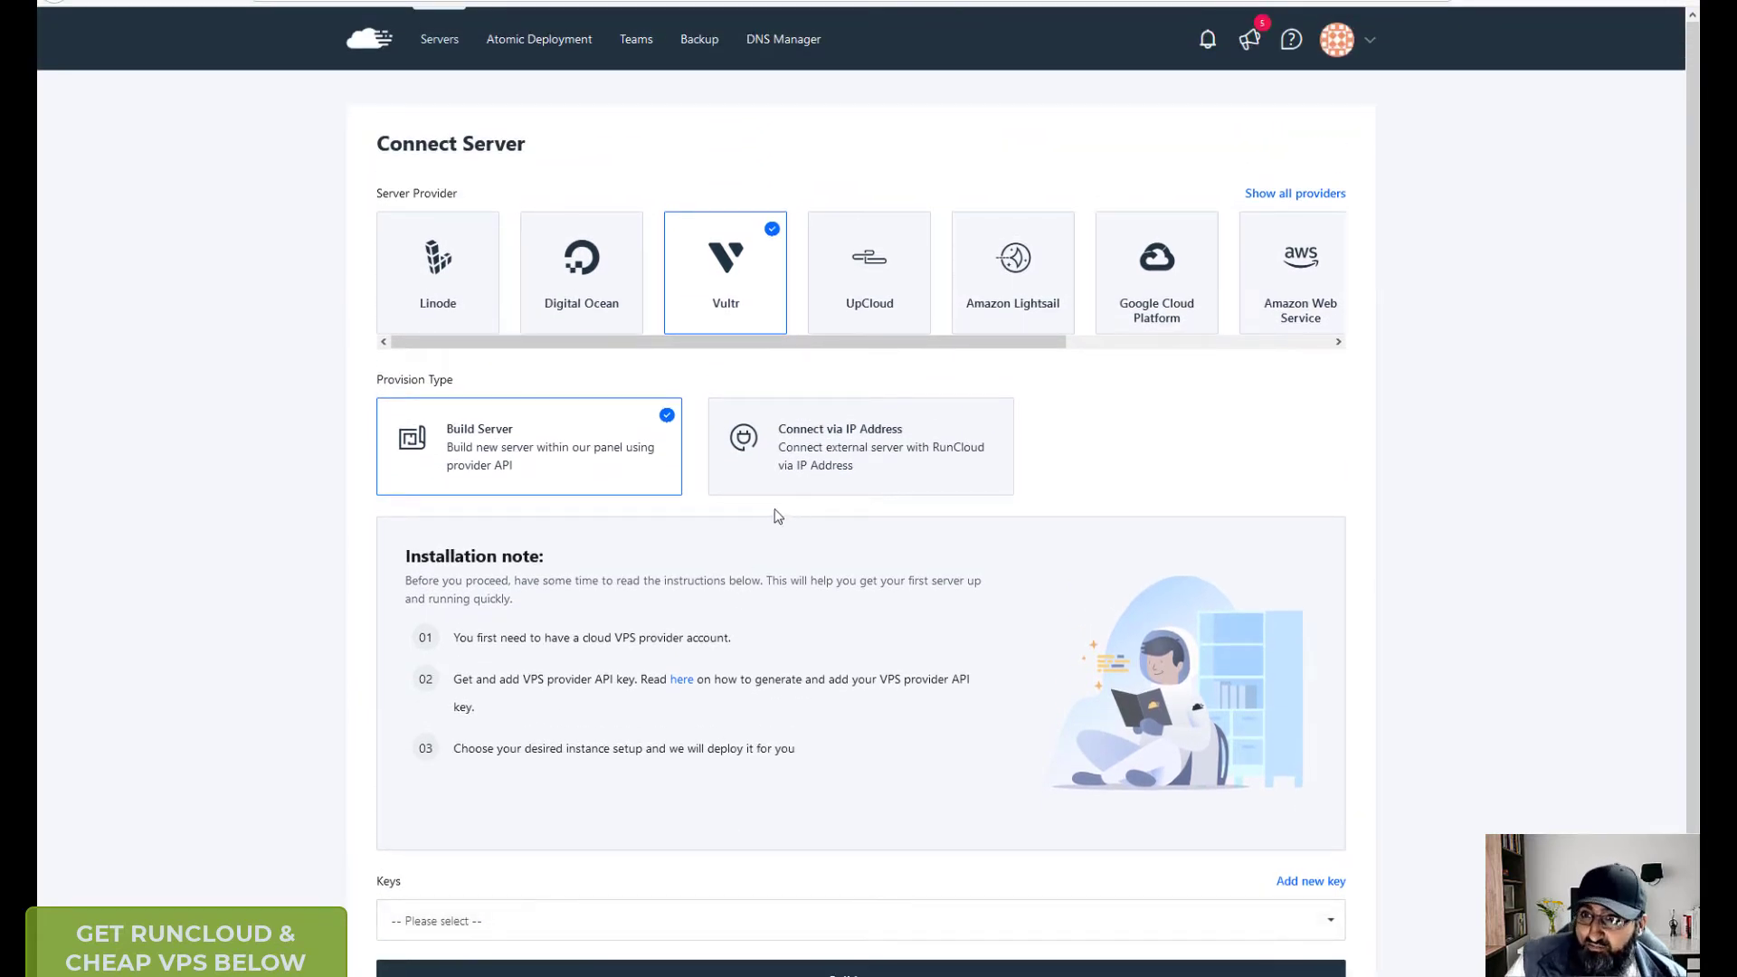
pyautogui.moveTo(999, 344); pyautogui.dragTo(1261, 343)
# - Choose Others as provider and leave the Server Name and IP Address fields empty
pyautogui.click(1289, 295)
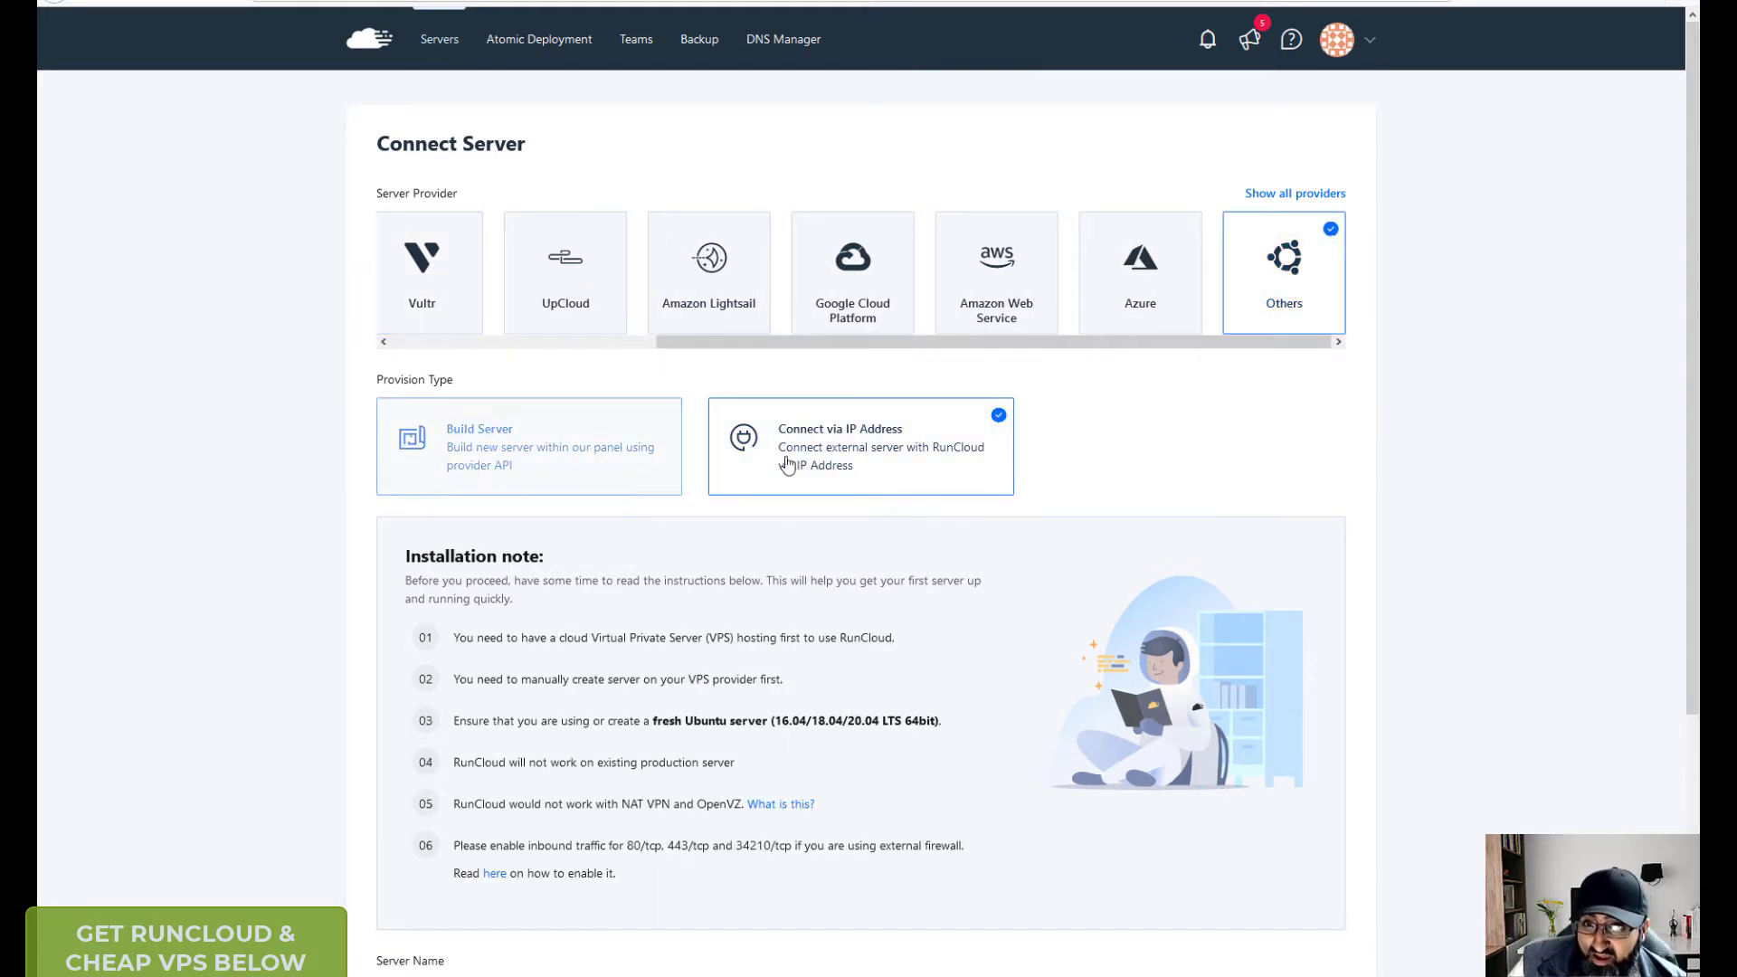
pyautogui.scroll(-4, 852, 510)
pyautogui.click(424, 656)
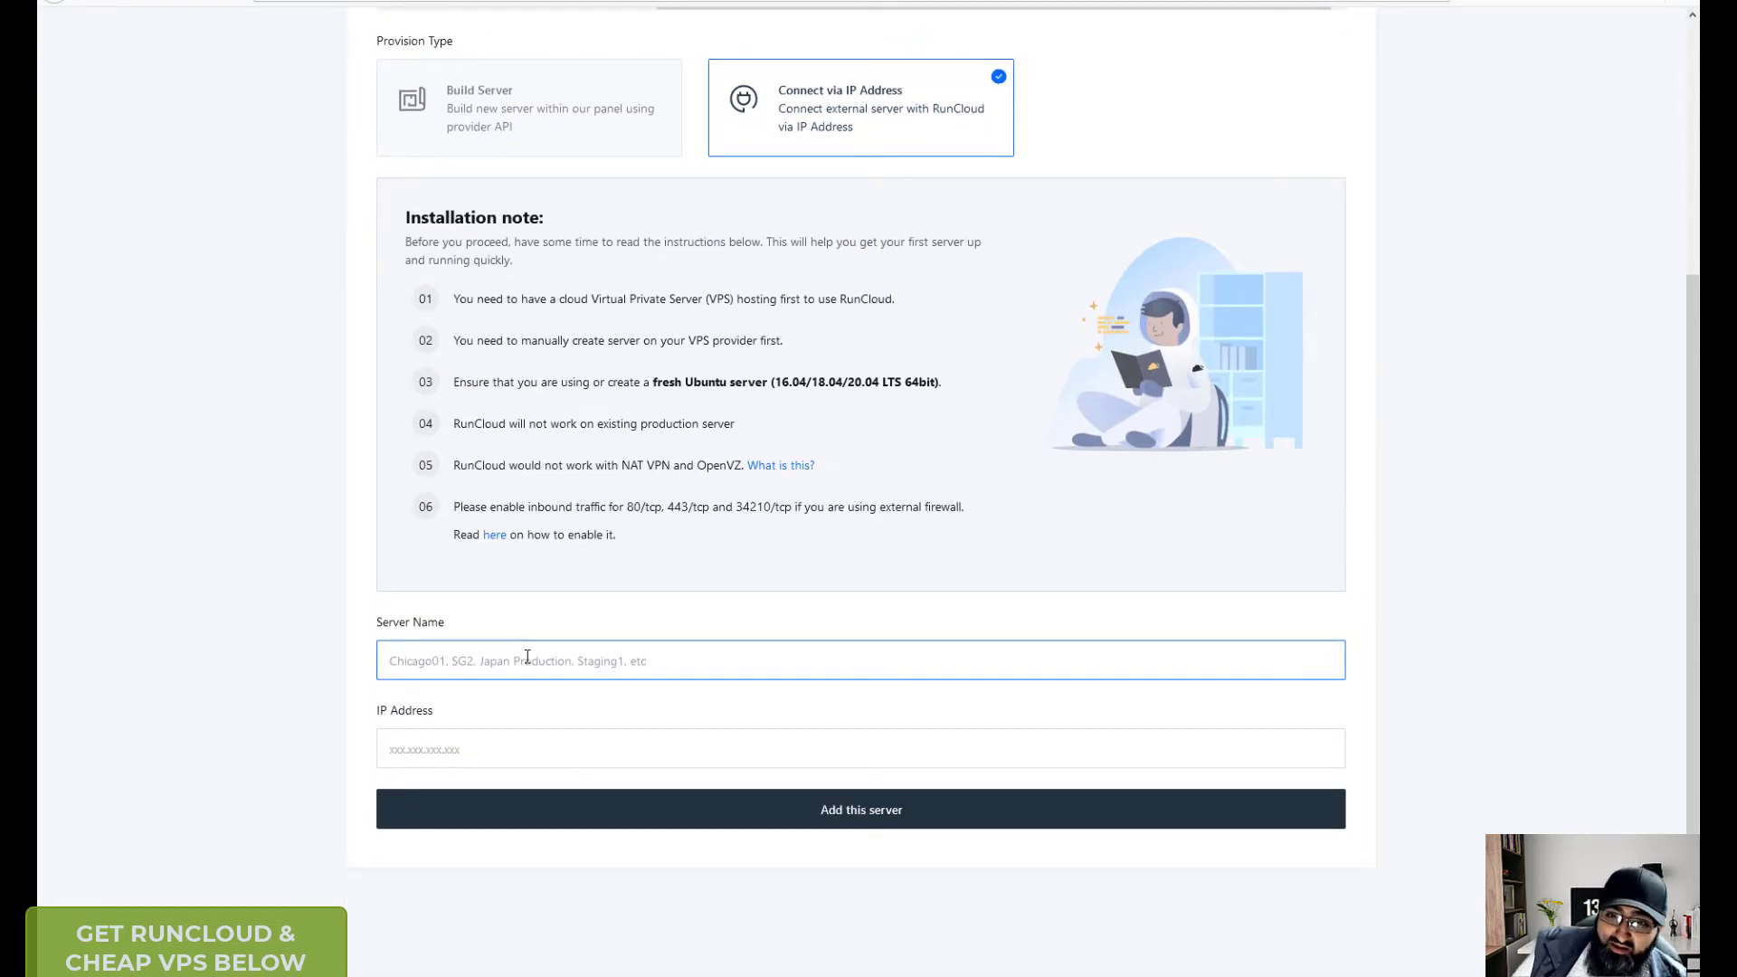
pyautogui.click(544, 740)
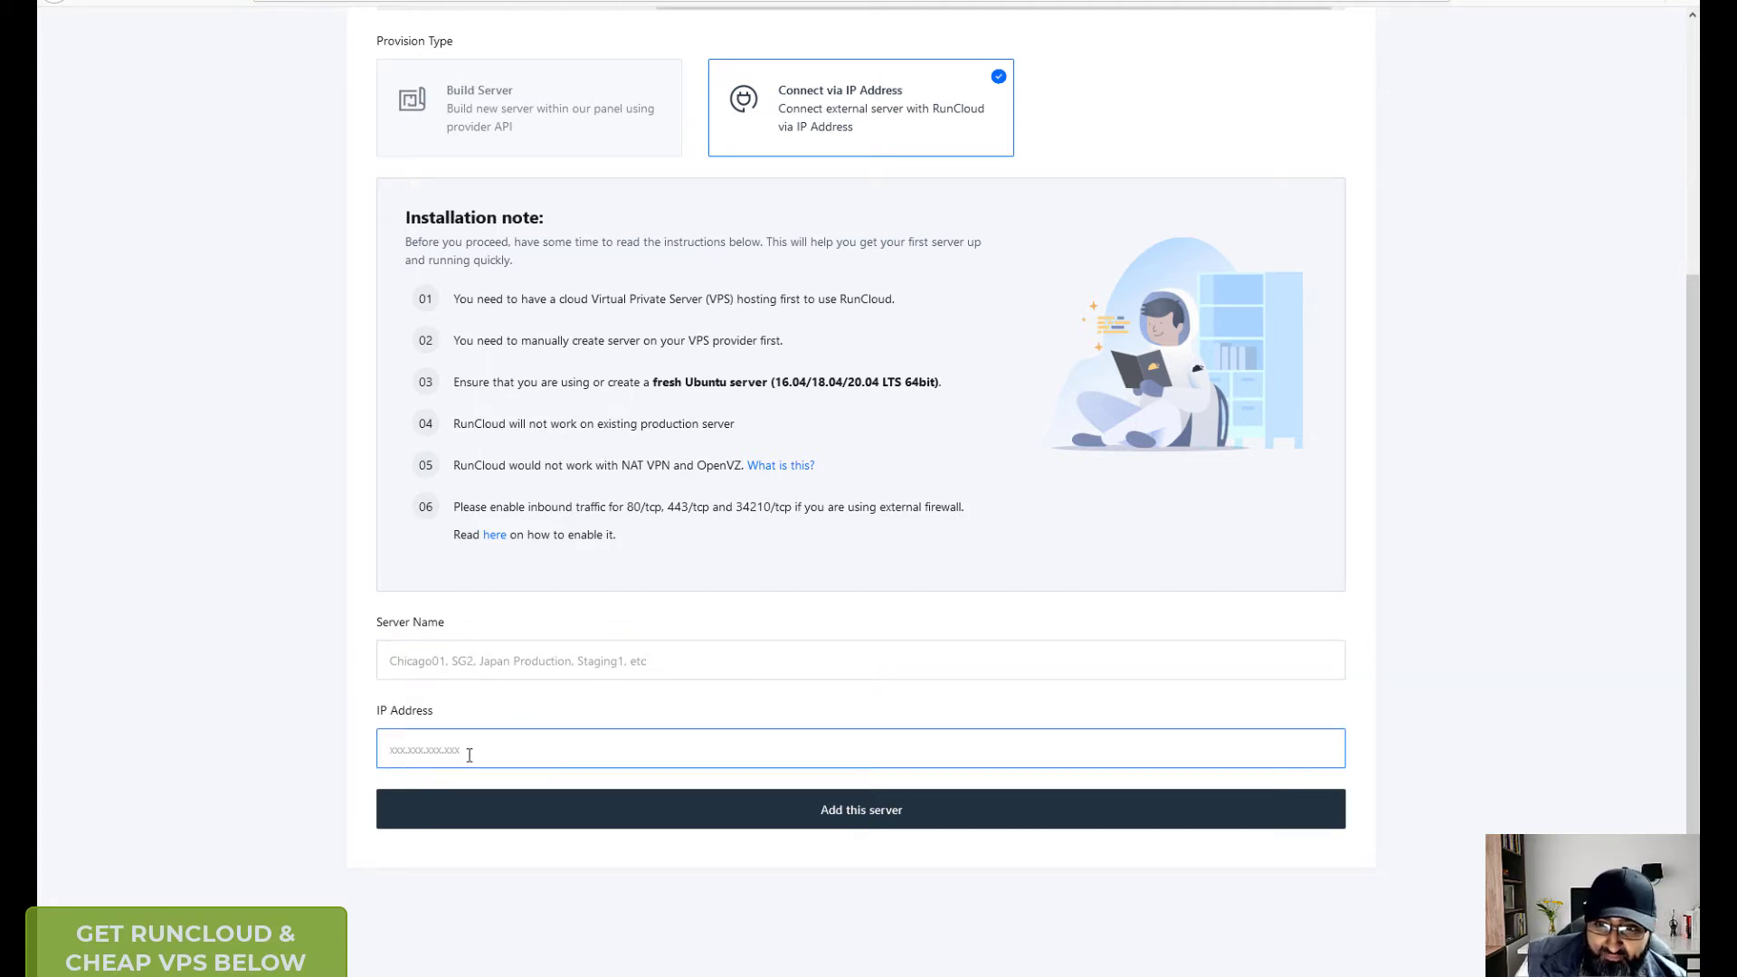
pyautogui.click(508, 715)
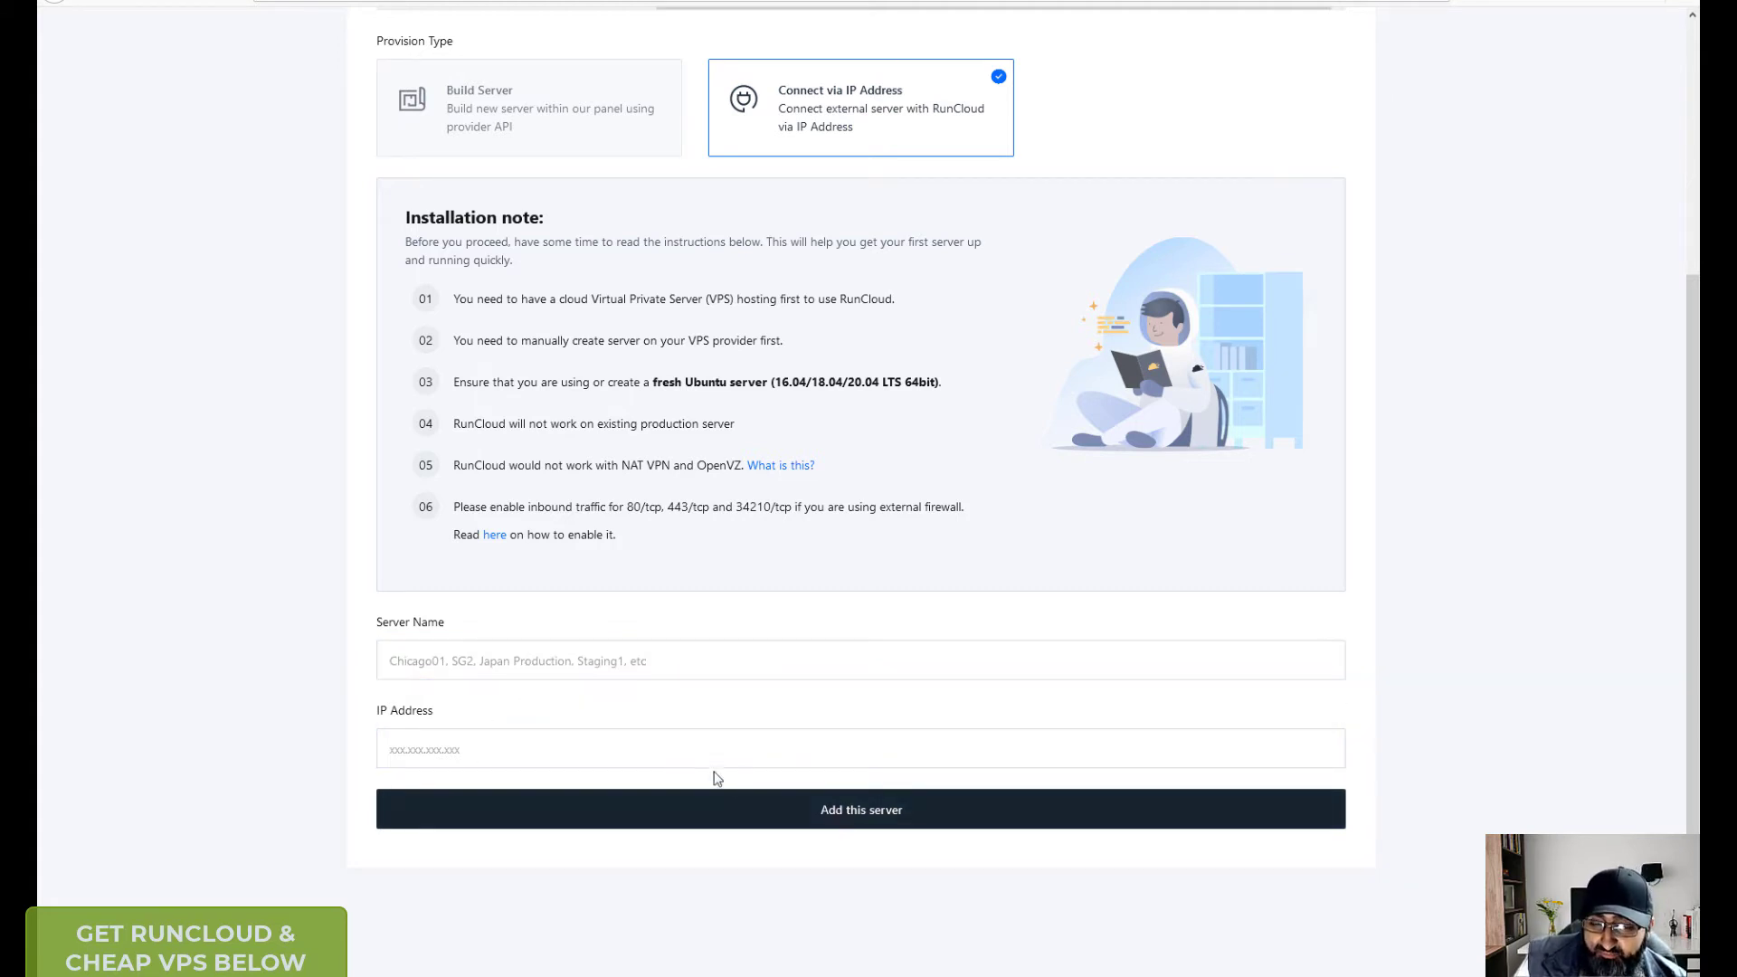
pyautogui.scroll(4, 841, 780)
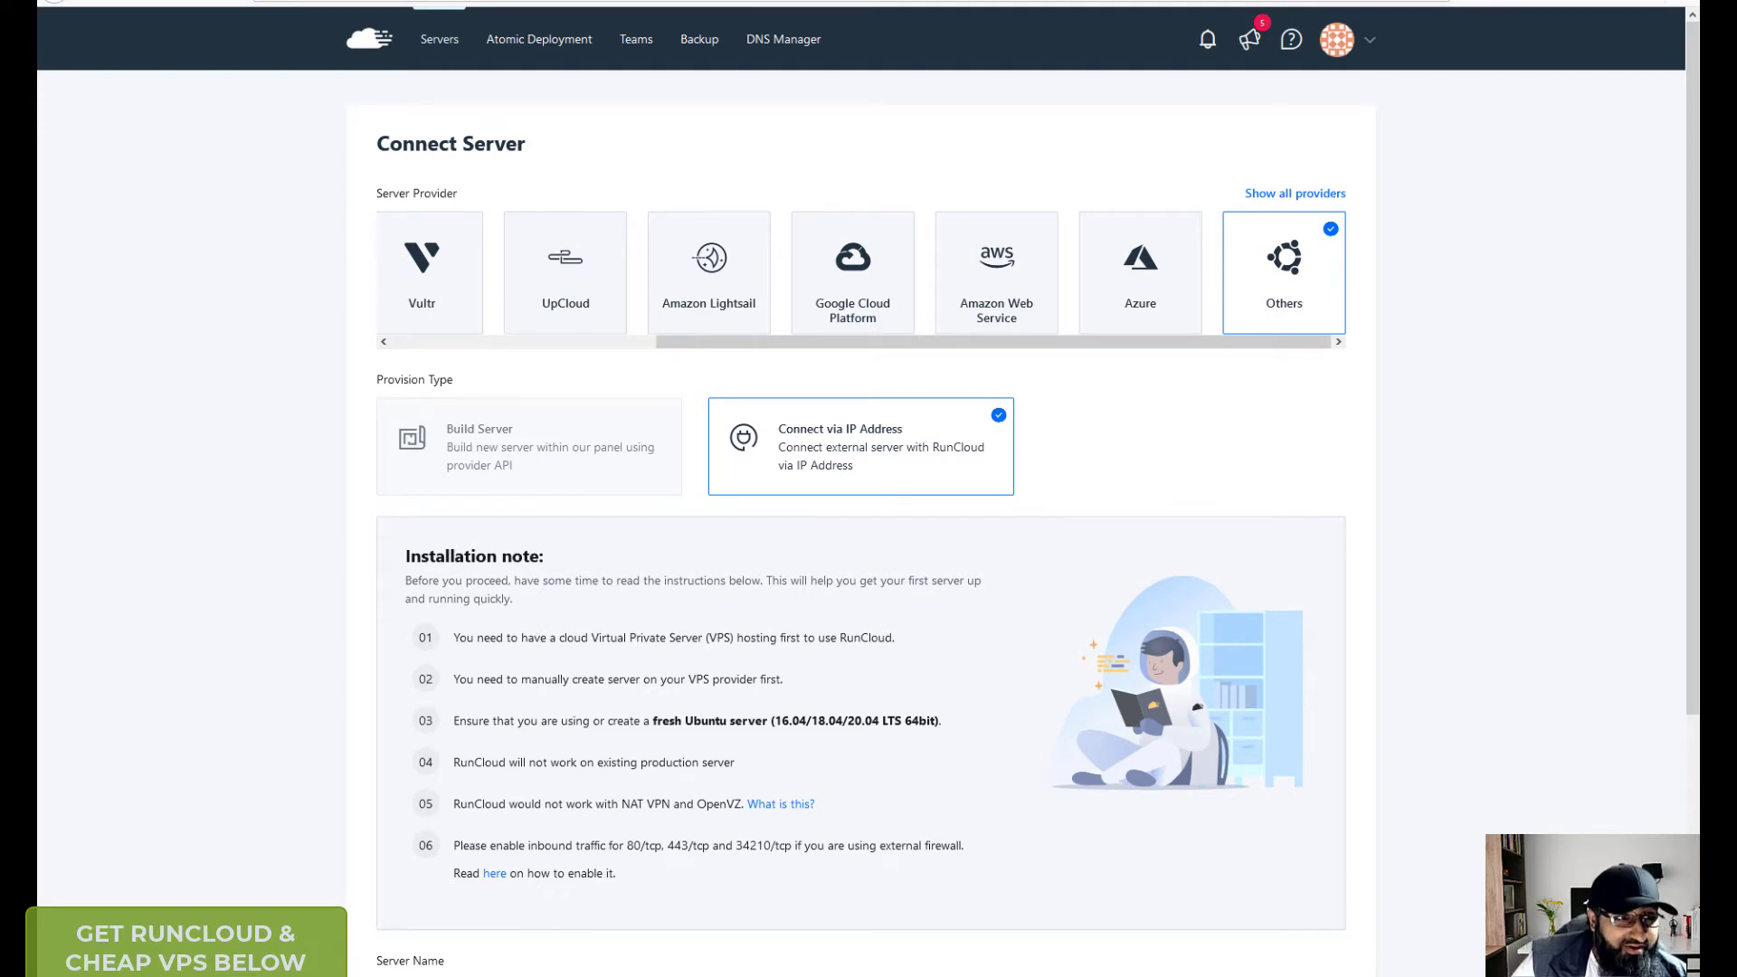
# - Rearrange the Chrome windows and open the 'Bitvise SSH Client Download | Bitvise' result
pyautogui.moveTo(340, 189); pyautogui.dragTo(1281, 78)
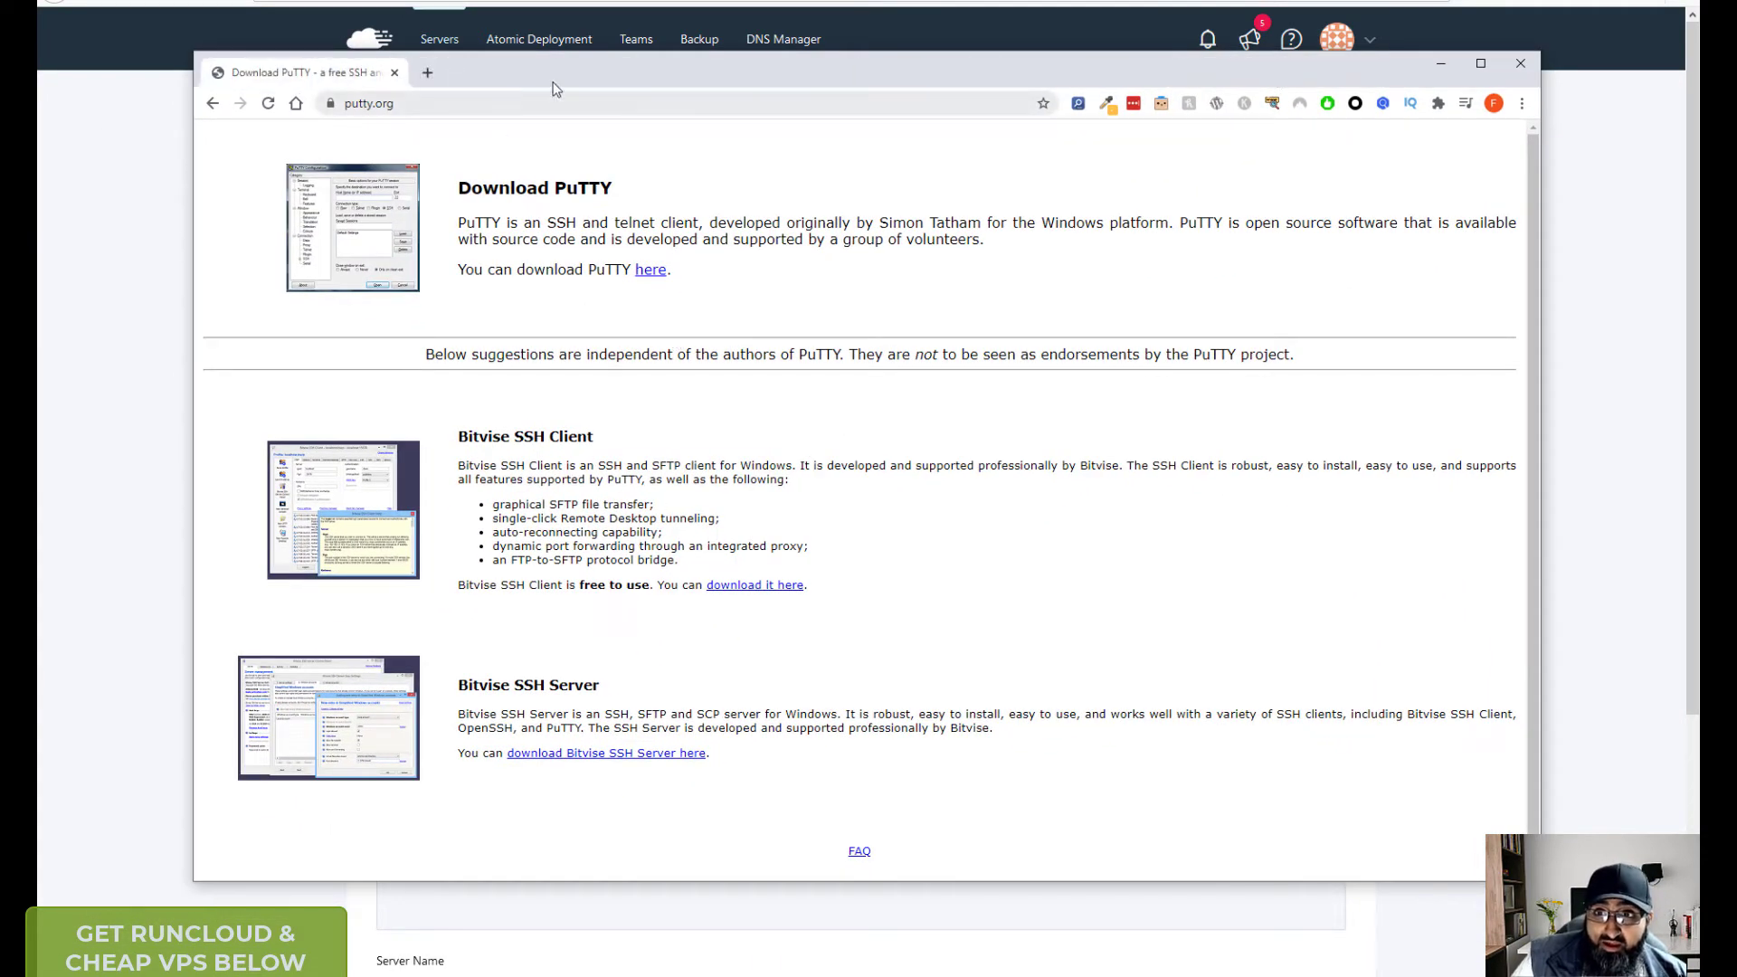
pyautogui.moveTo(592, 81); pyautogui.dragTo(0, 118)
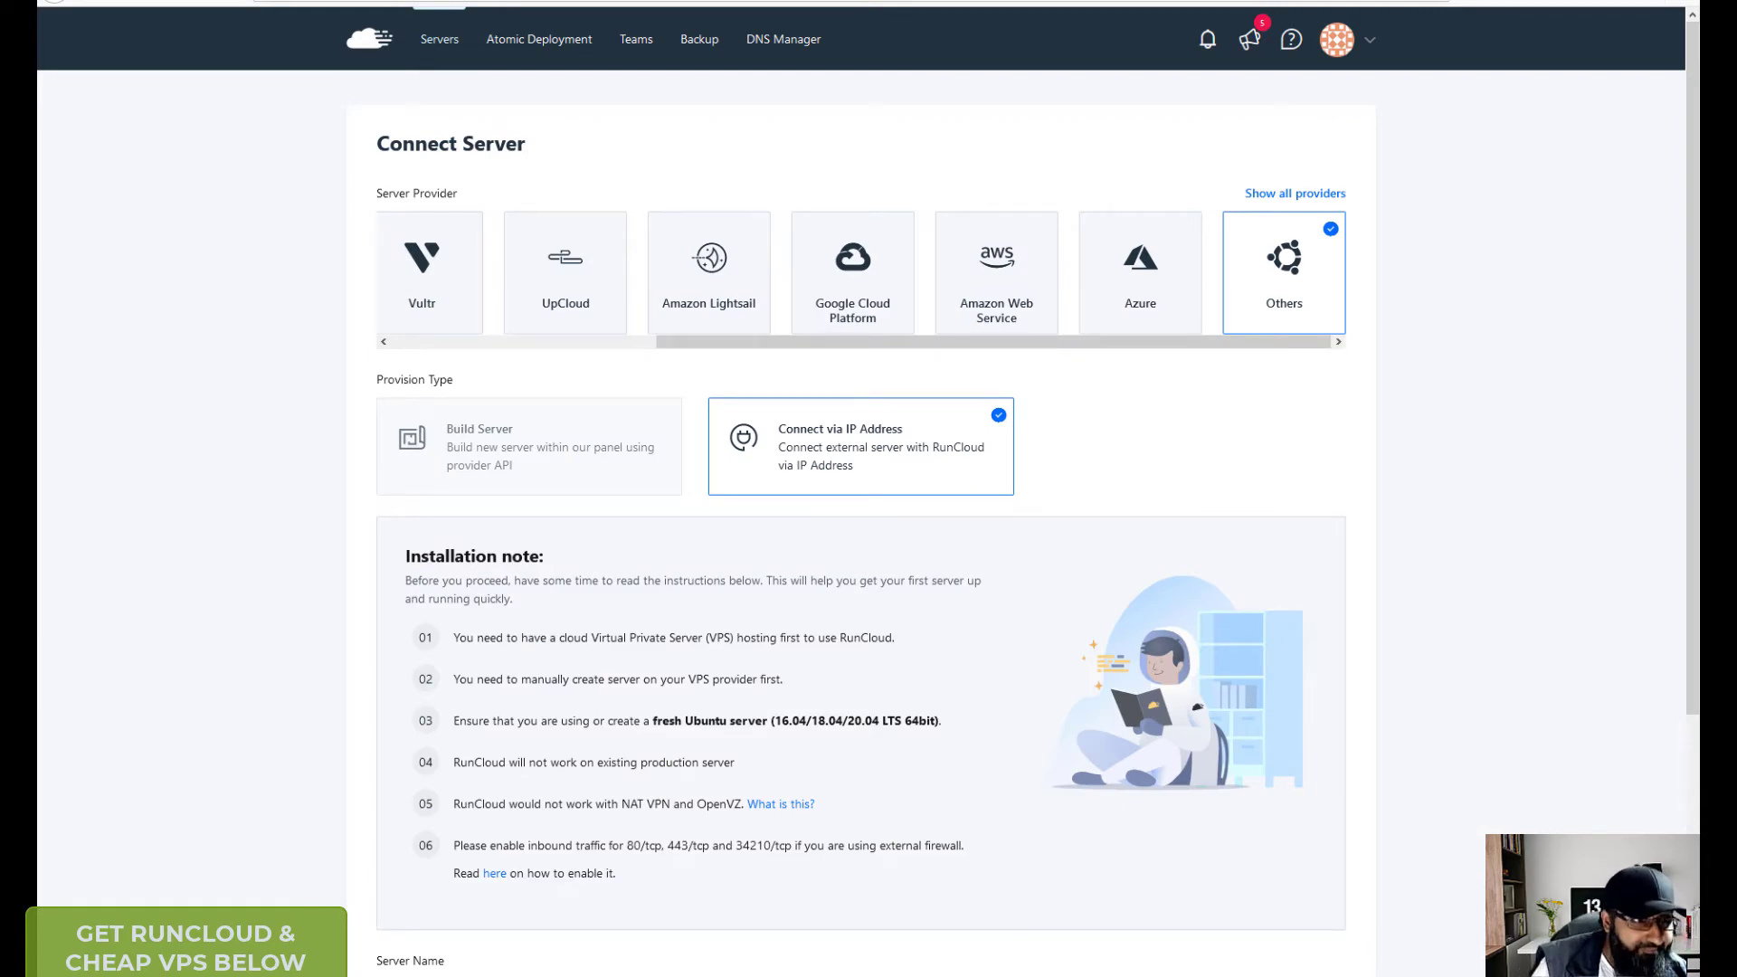
pyautogui.moveTo(0, 156); pyautogui.dragTo(759, 93)
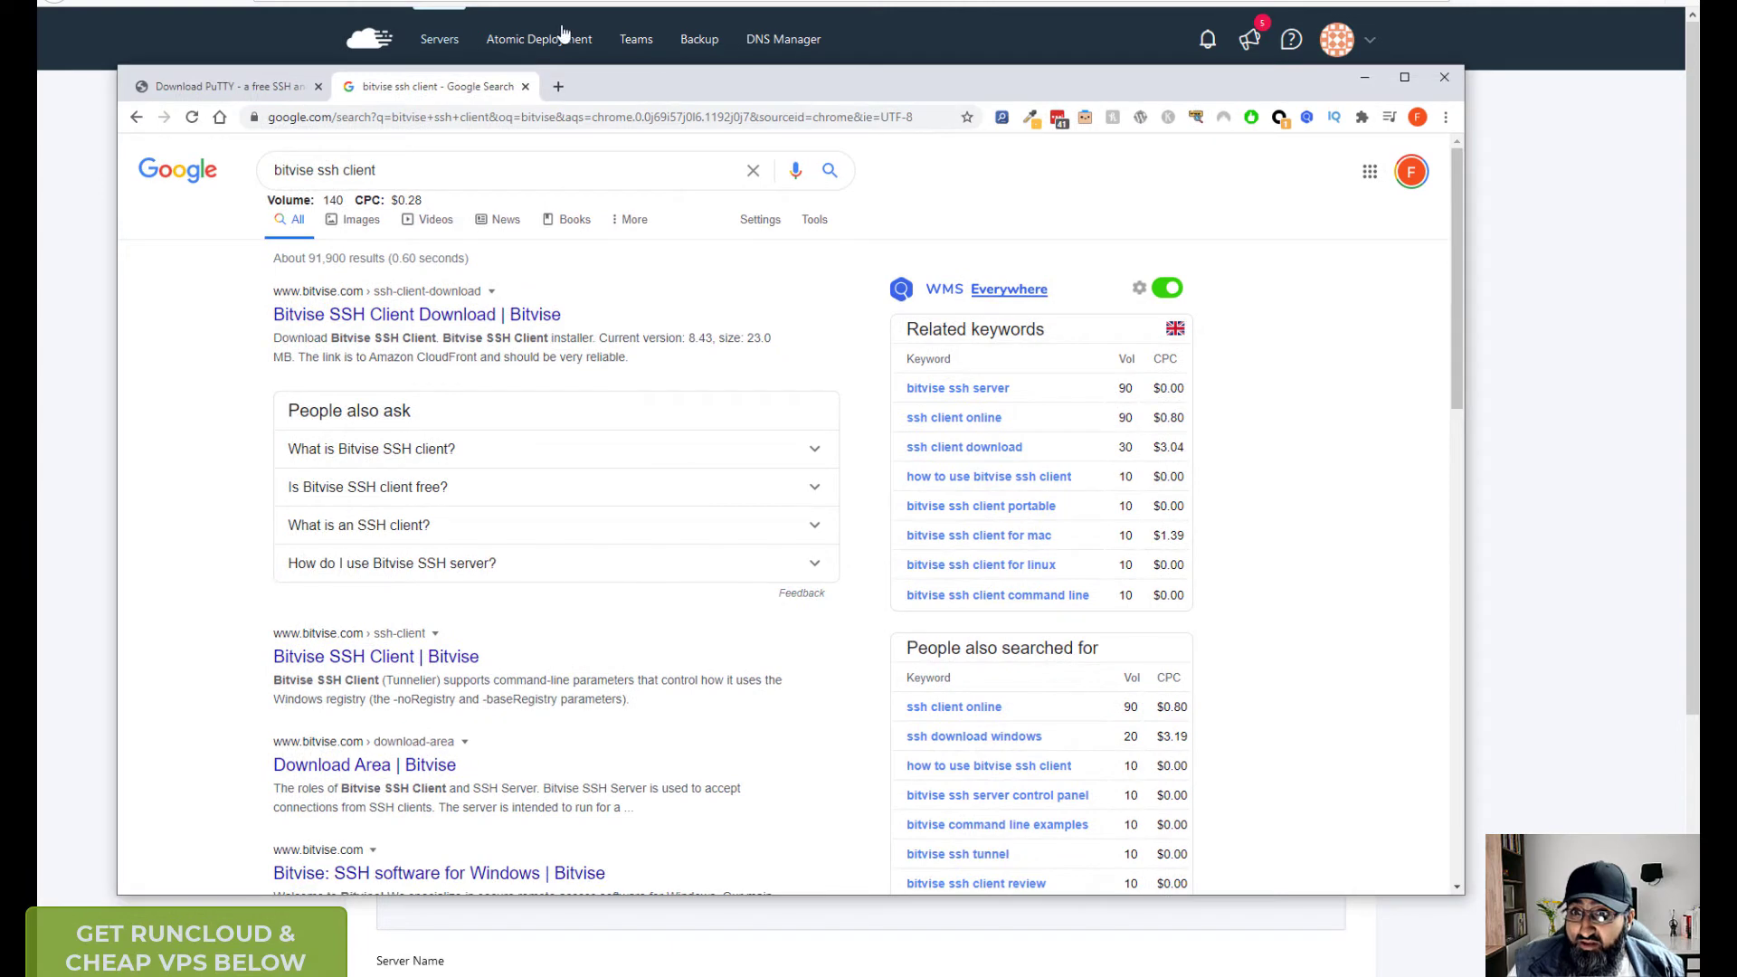
pyautogui.click(470, 316)
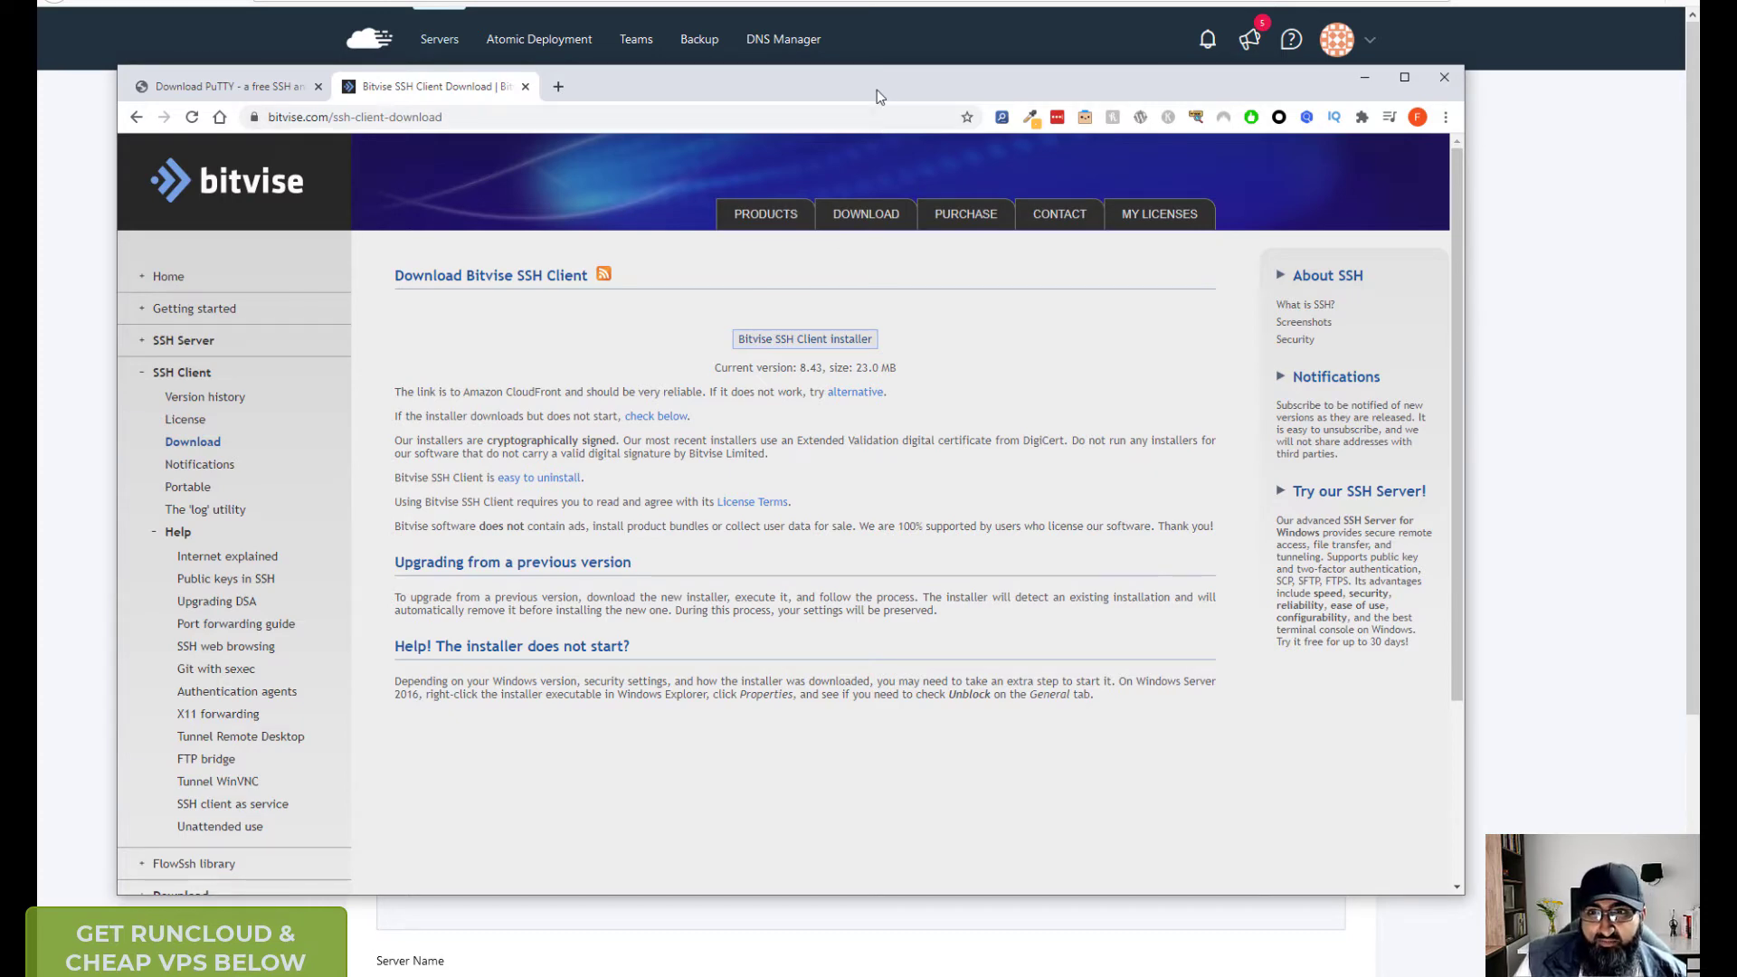
# - Drag the Bitvise download window off screen to reveal the RunCloud Connect Server page
pyautogui.moveTo(877, 89); pyautogui.dragTo(0, 90)
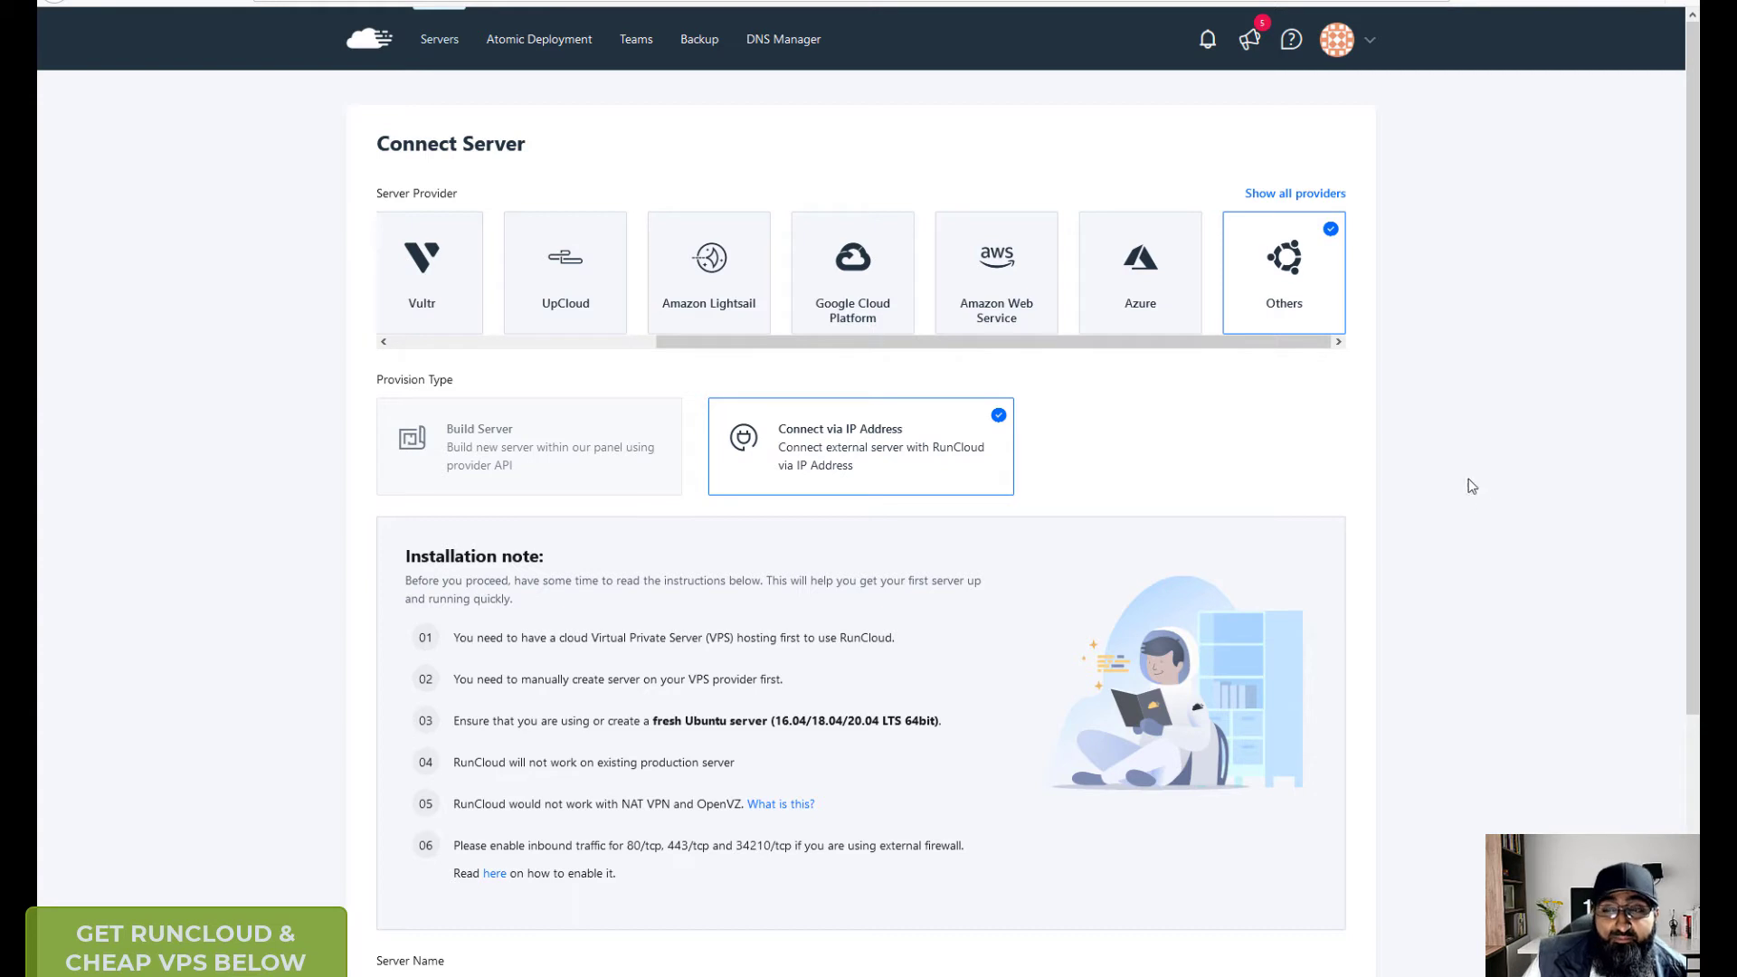
# - Return to All servers and open Racknerd5_da9f91's summary: 3-core CPU, 3.85 GB memory
pyautogui.click(886, 438)
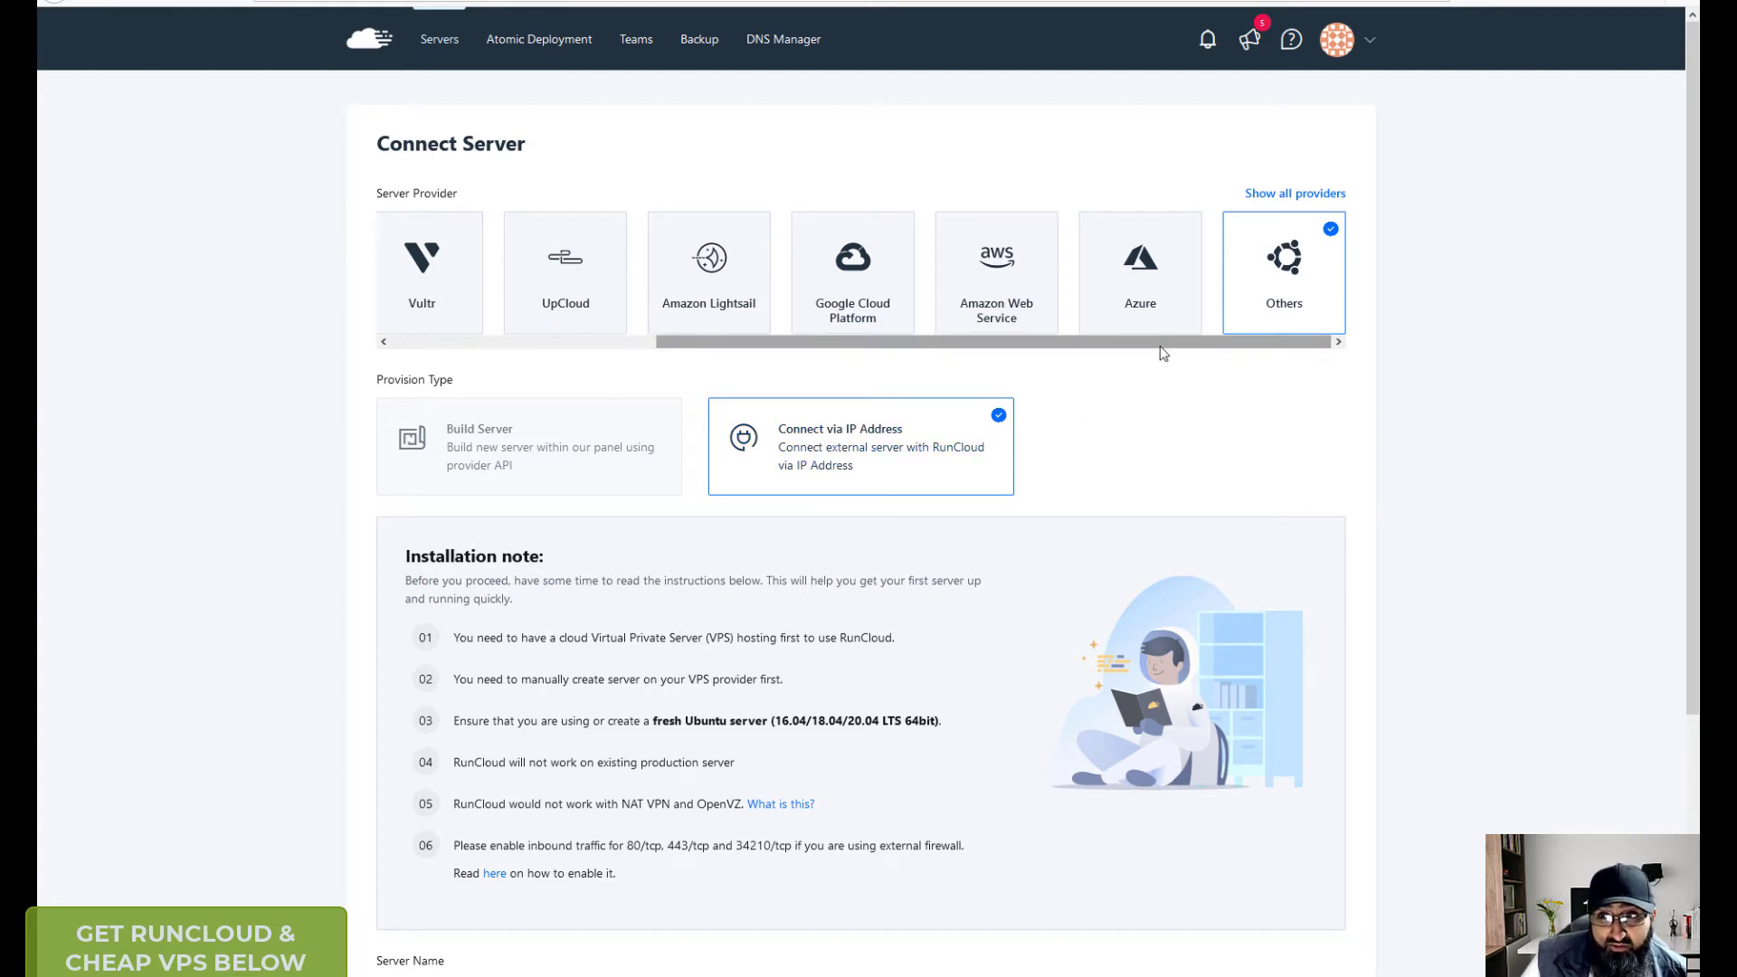
pyautogui.moveTo(1158, 346)
pyautogui.mouseDown()
pyautogui.moveTo(1066, 348)
pyautogui.moveTo(1164, 344)
pyautogui.mouseUp()
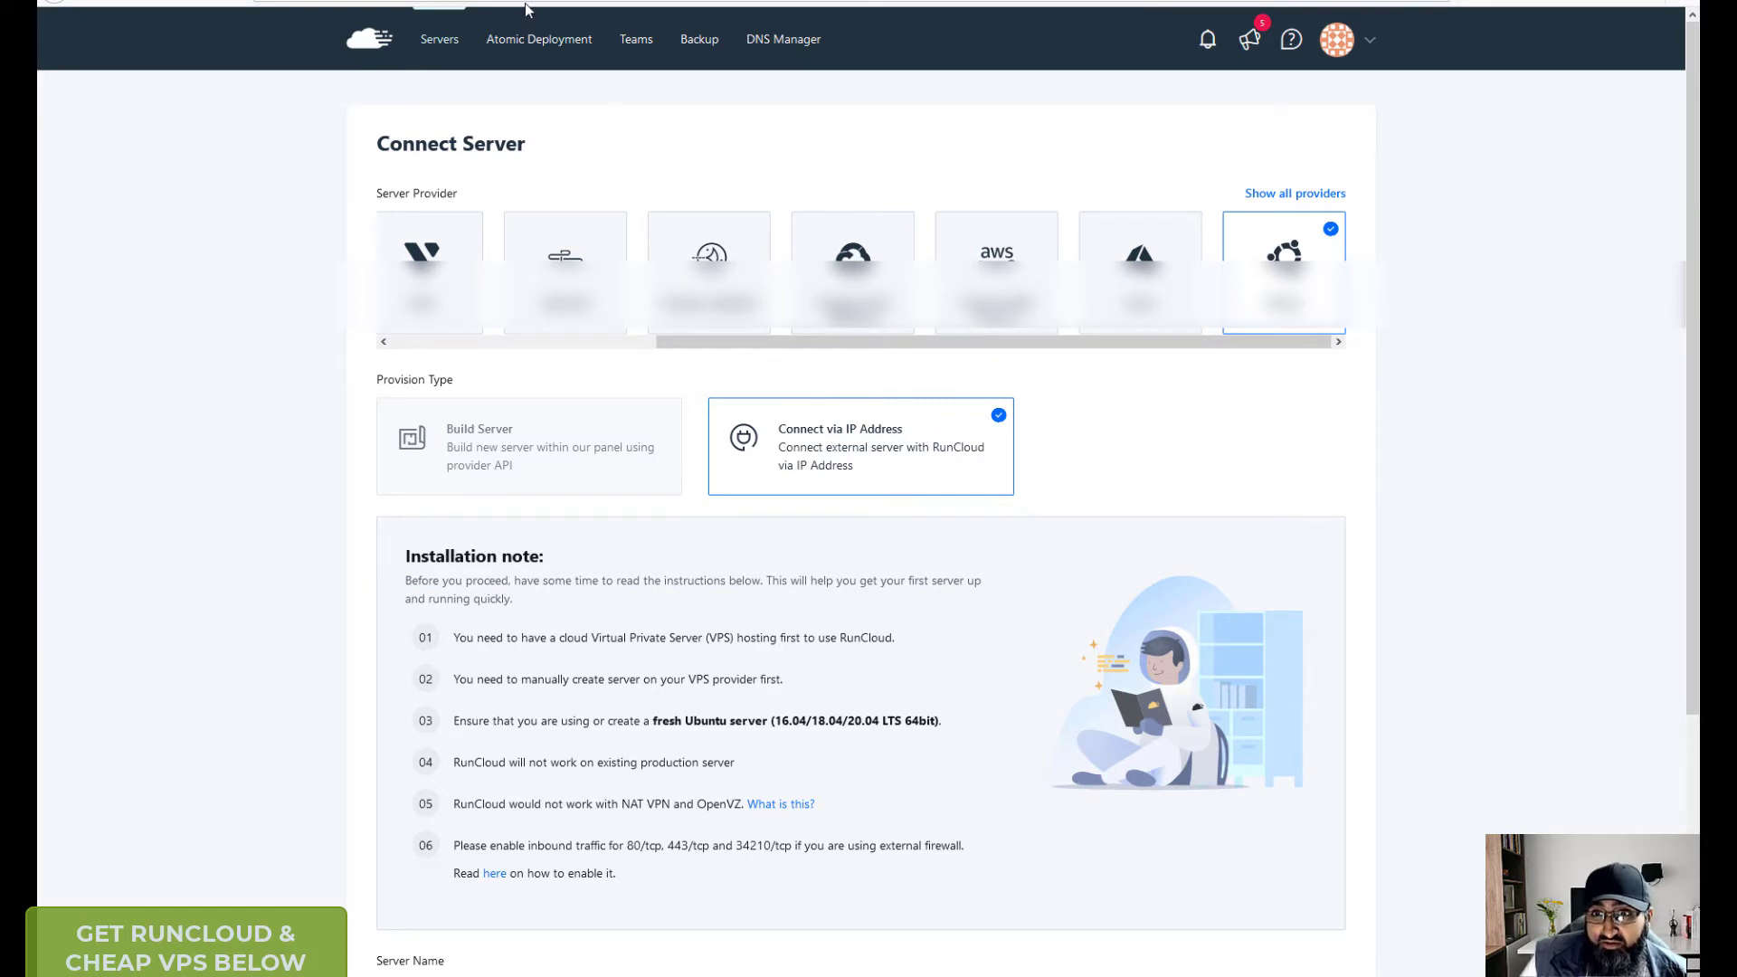
pyautogui.click(442, 43)
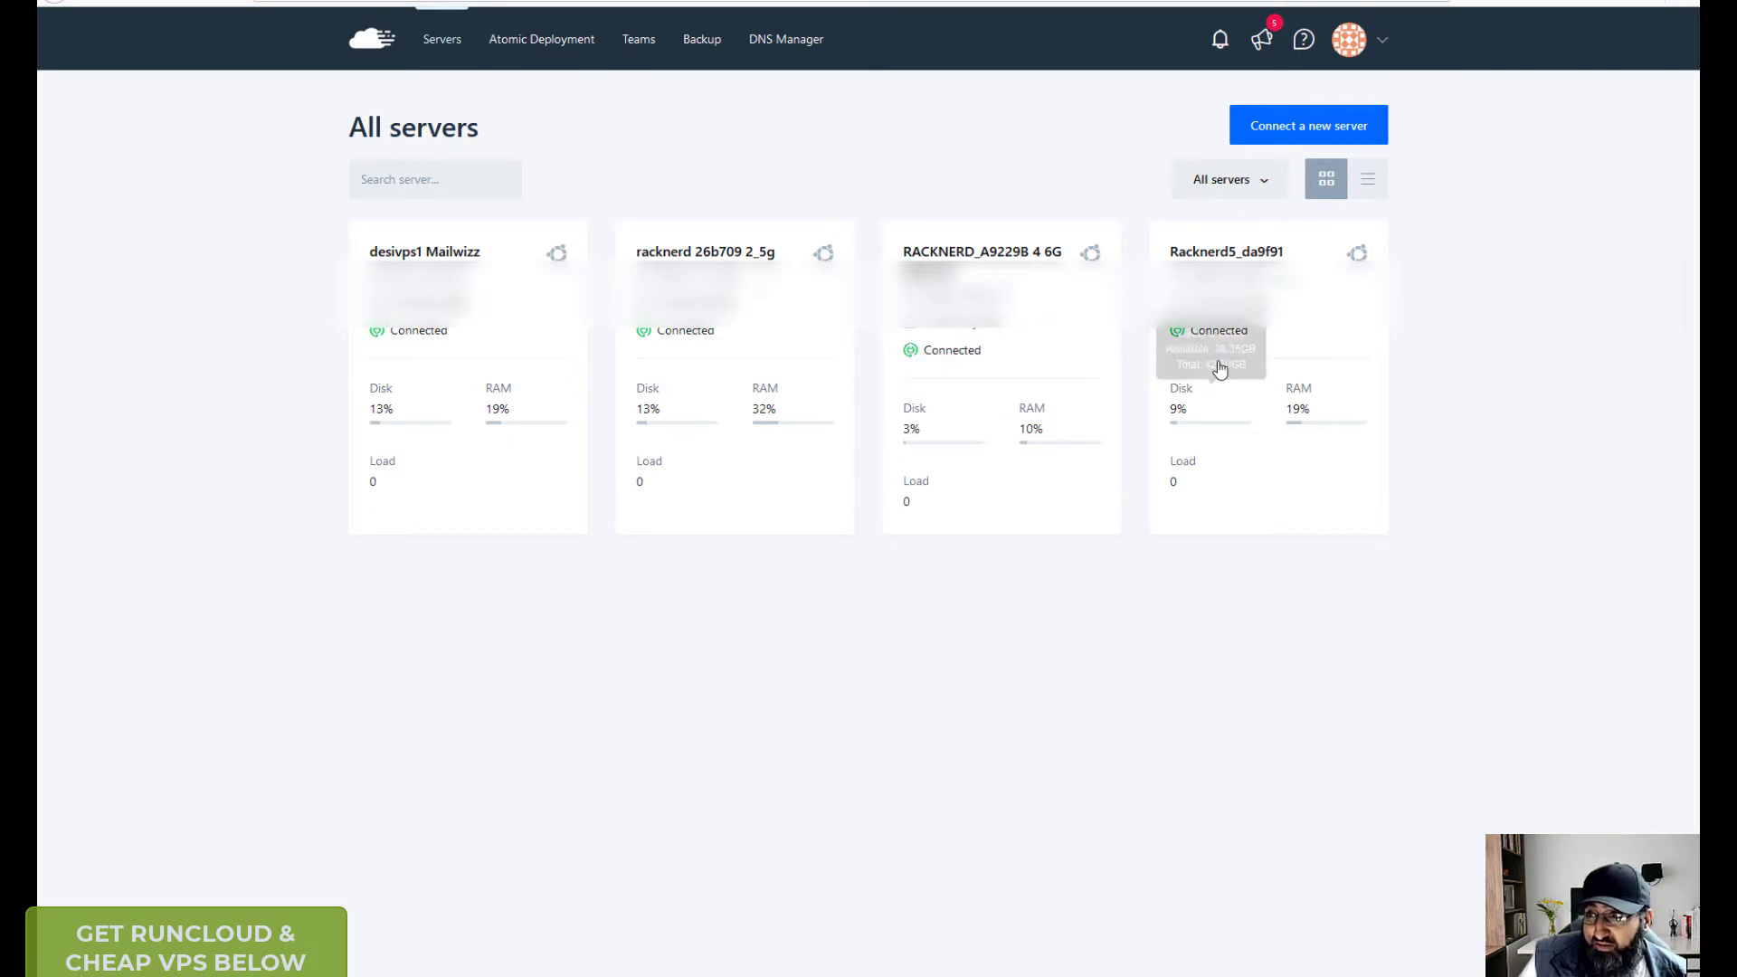
pyautogui.click(1254, 256)
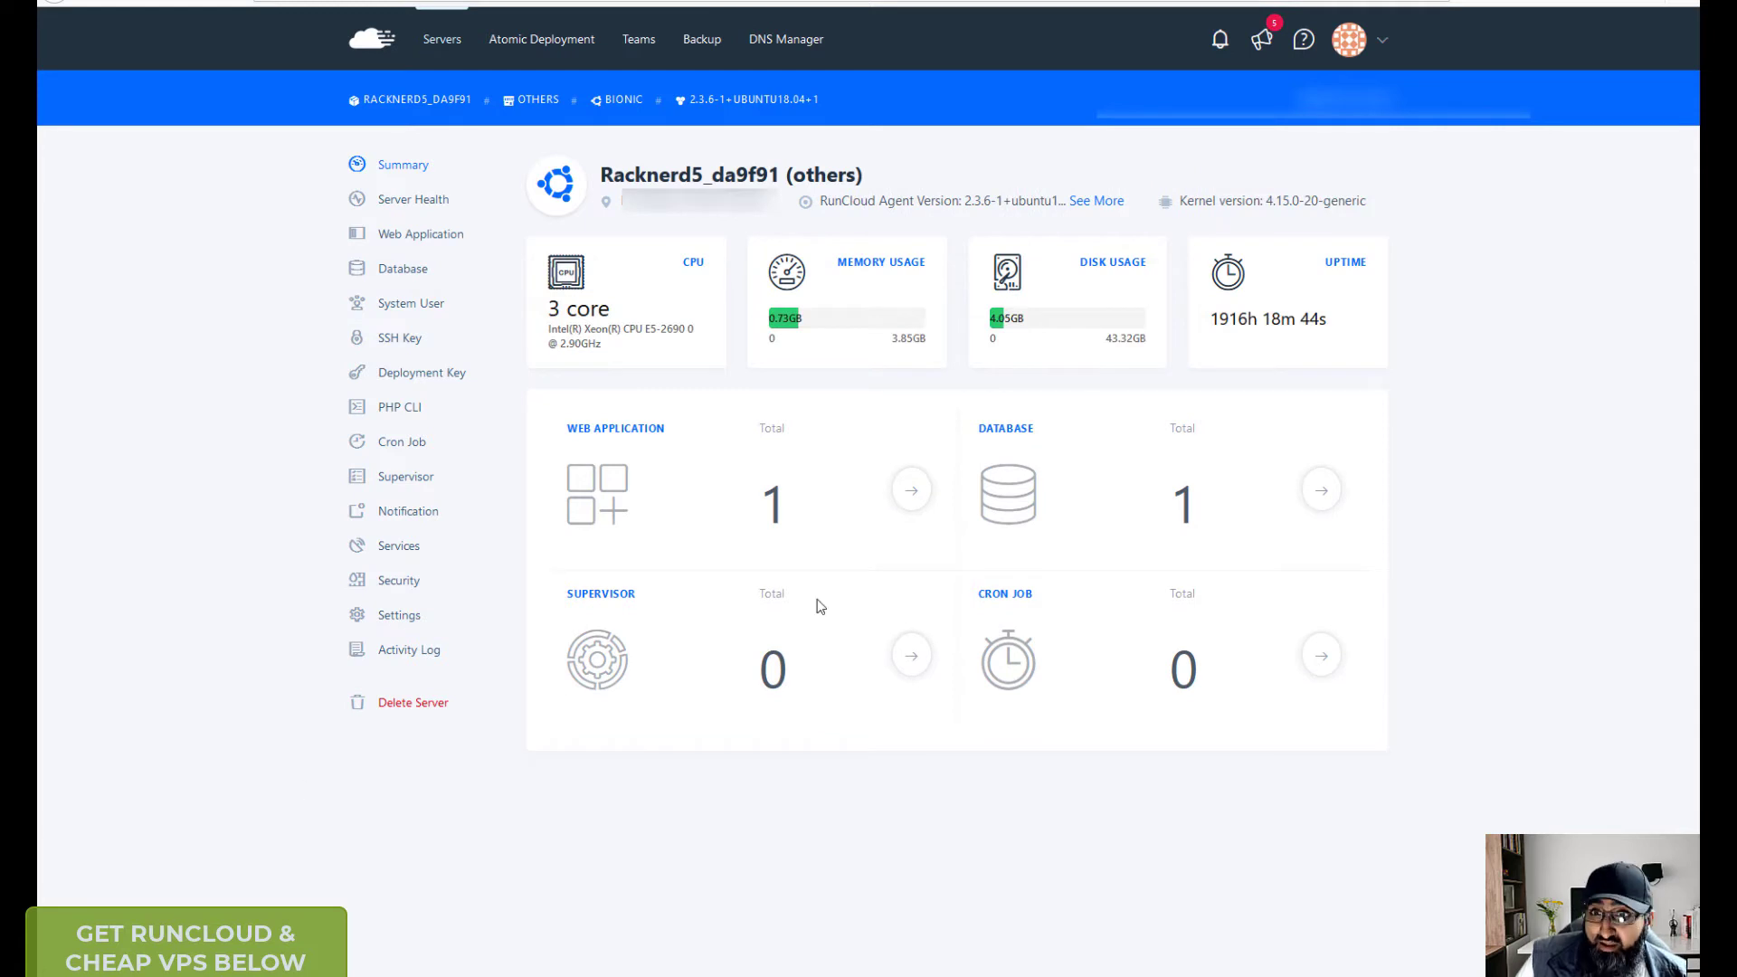
# - Start a new one-click WordPress web application on the Racknerd5_da9f91 server
pyautogui.click(436, 239)
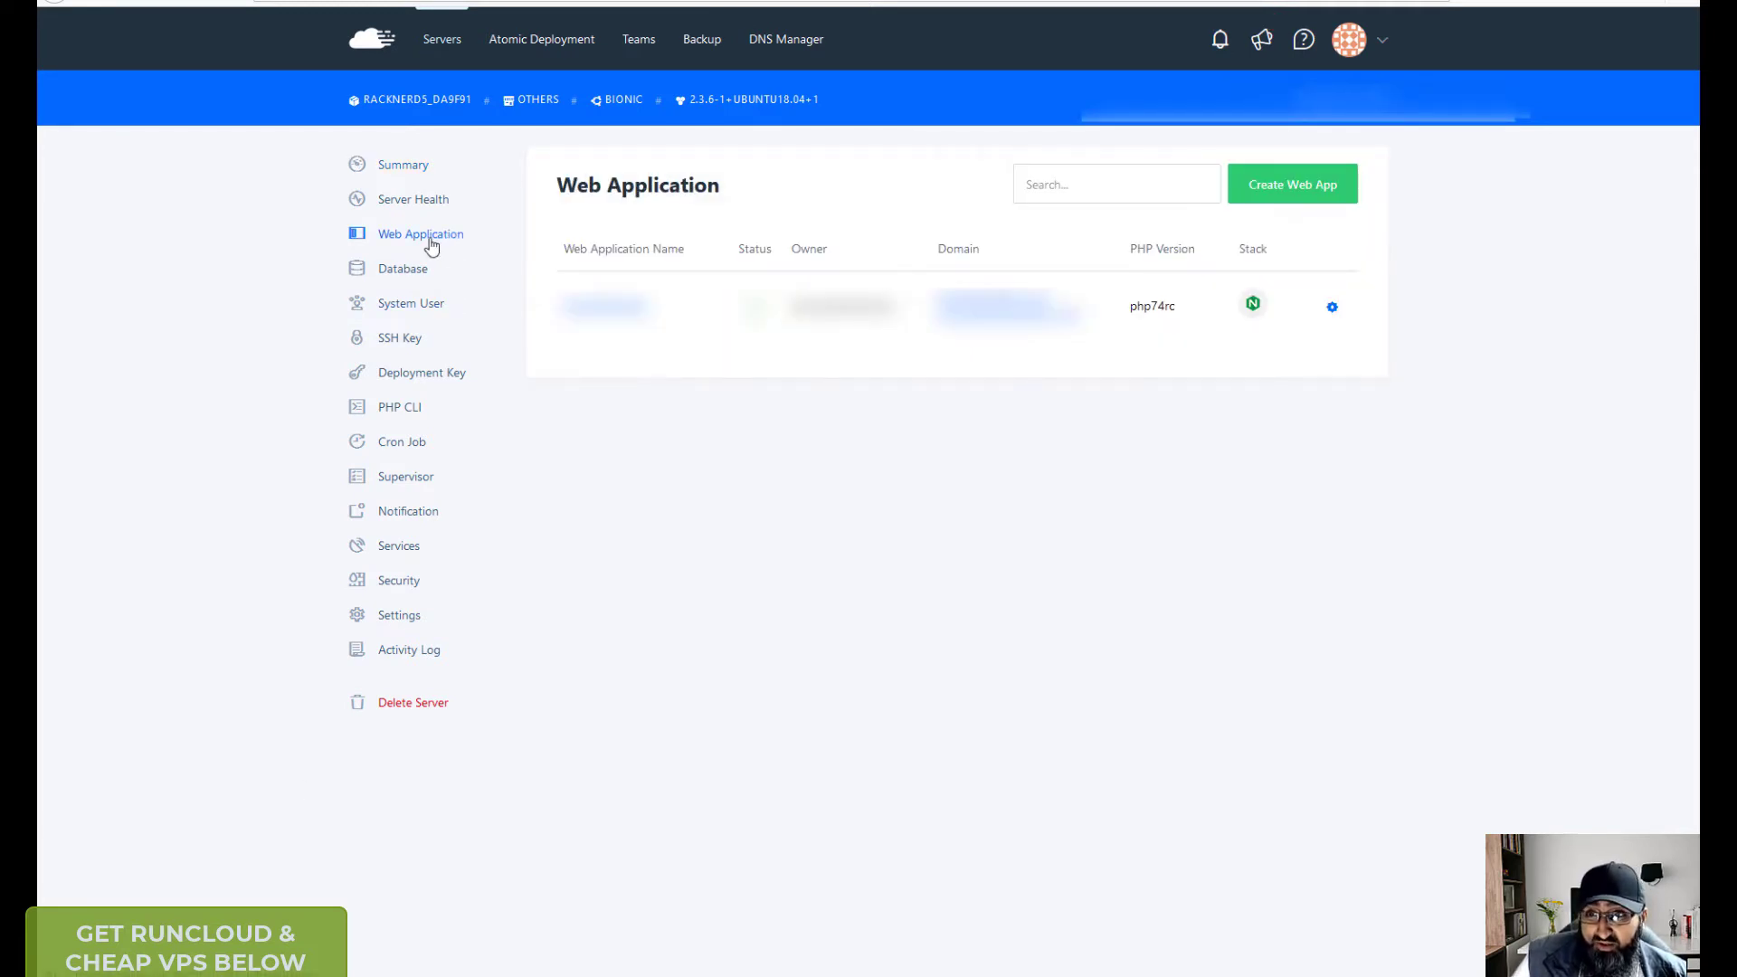
pyautogui.click(1316, 194)
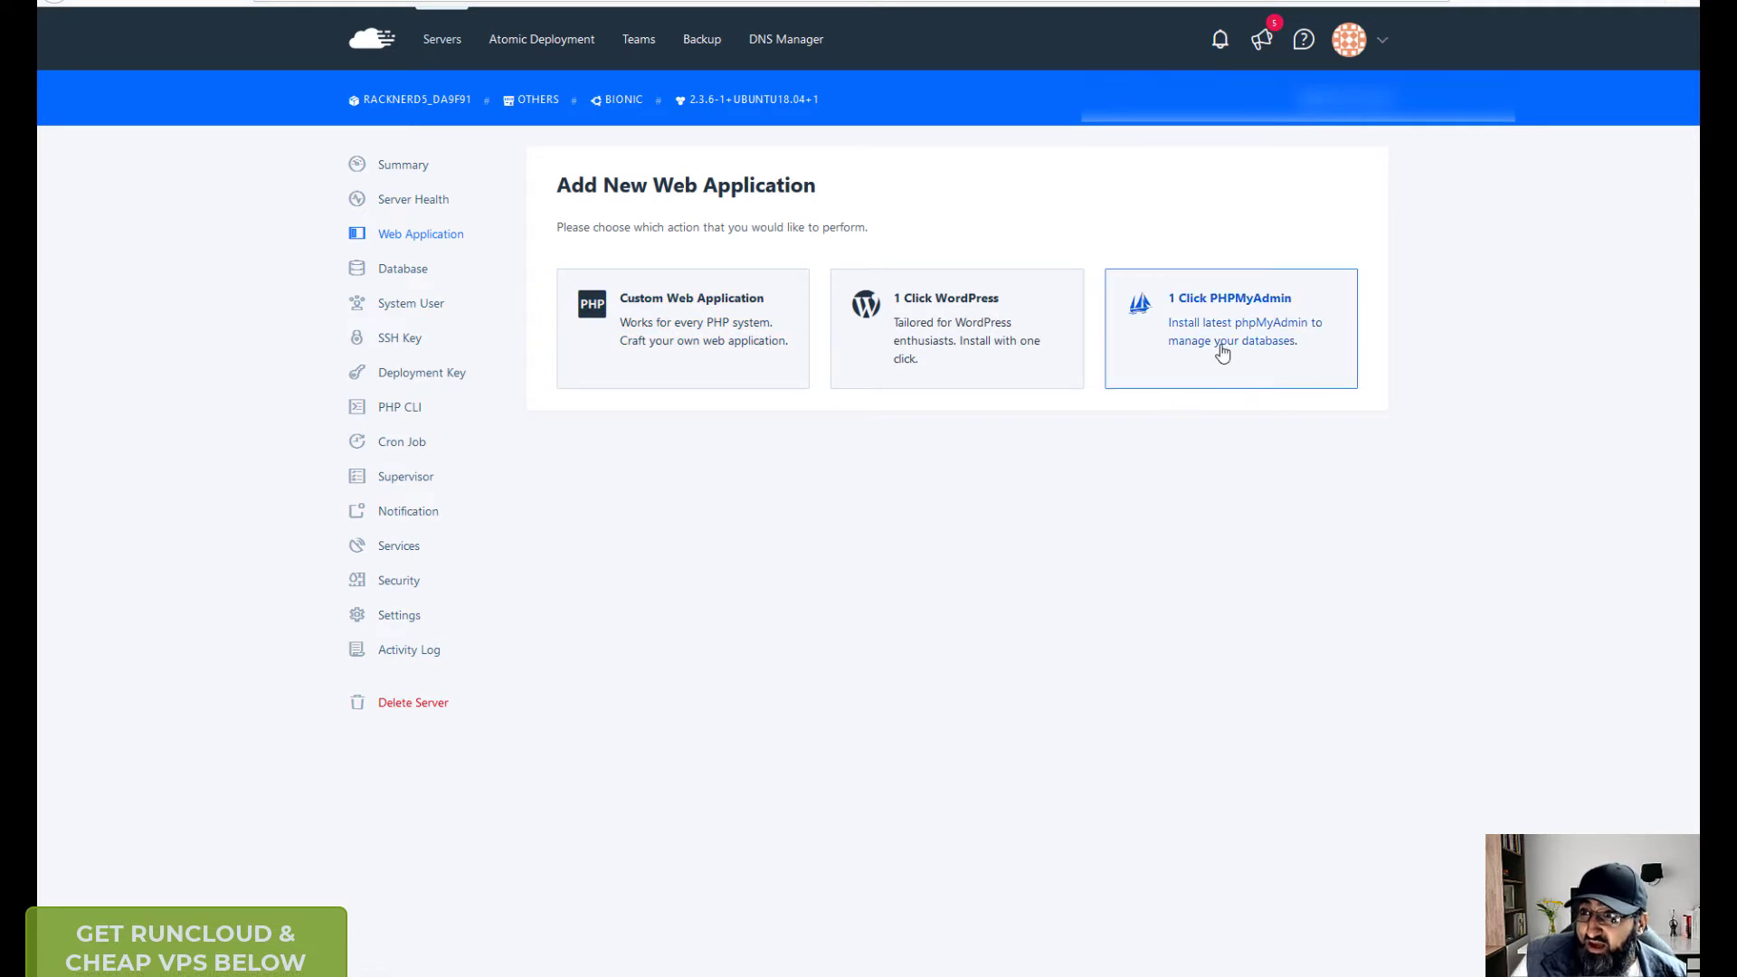
pyautogui.click(995, 347)
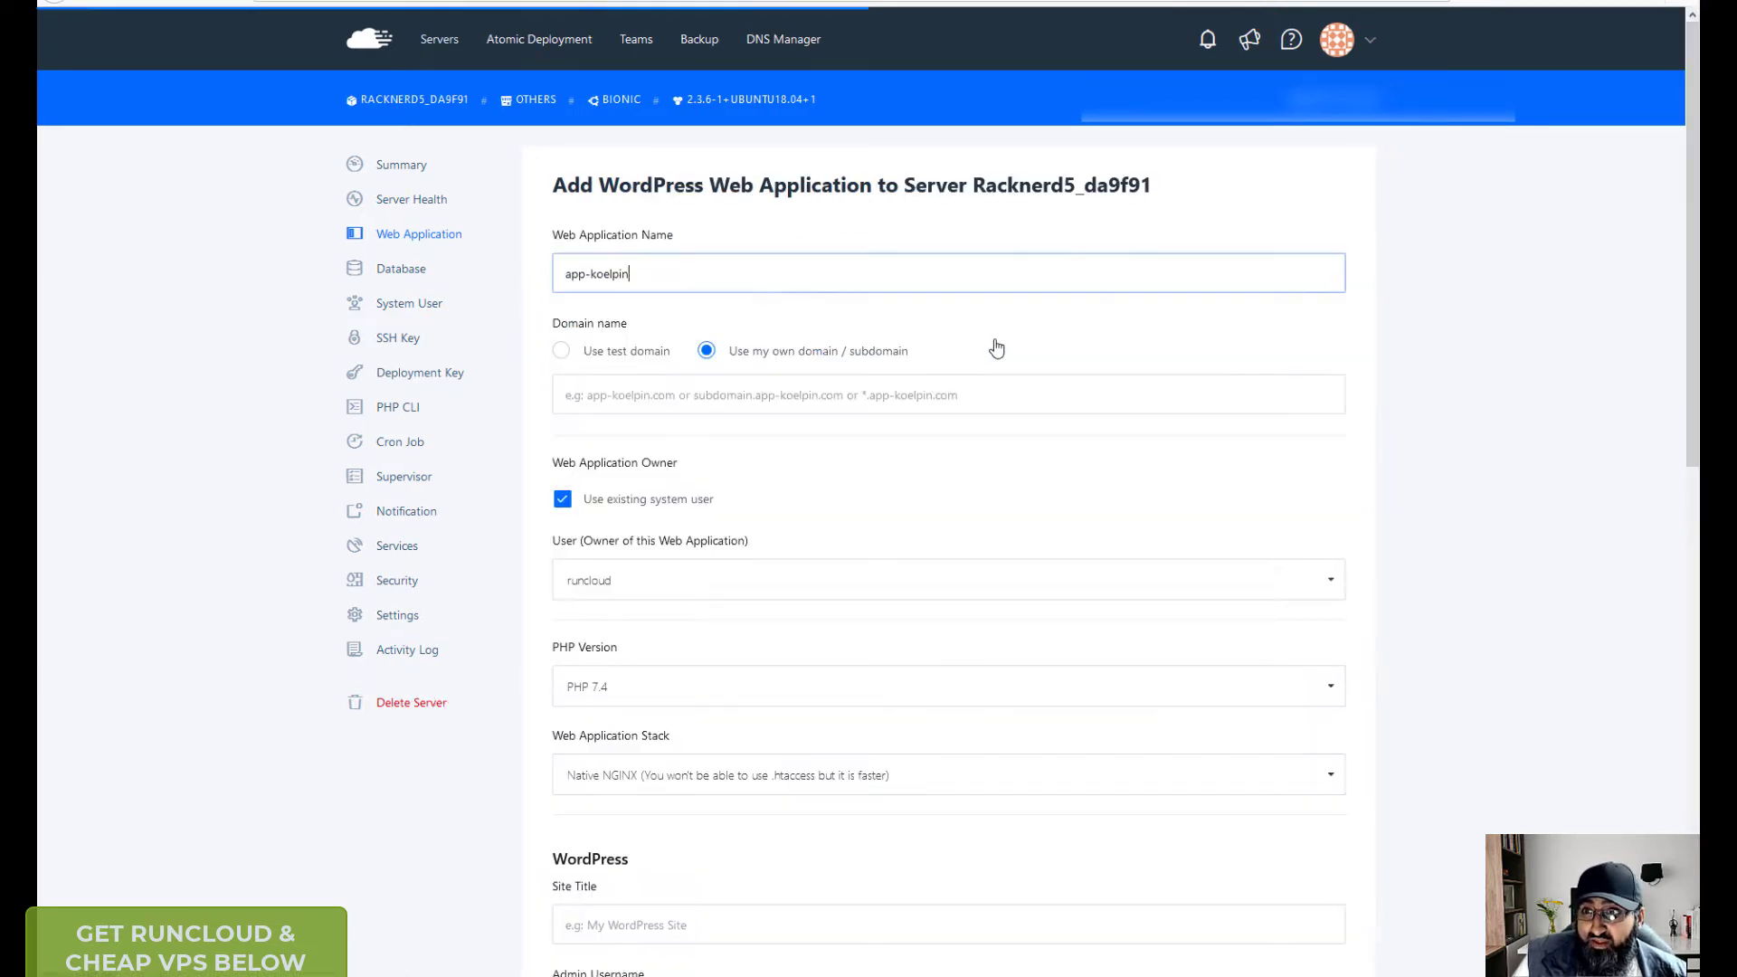
# - Replace the prefilled web application name with backpain.monster
pyautogui.hotkey('ctrl', 'shift', 'Left')
pyautogui.hotkey('ctrl', 'shift', 'Left')
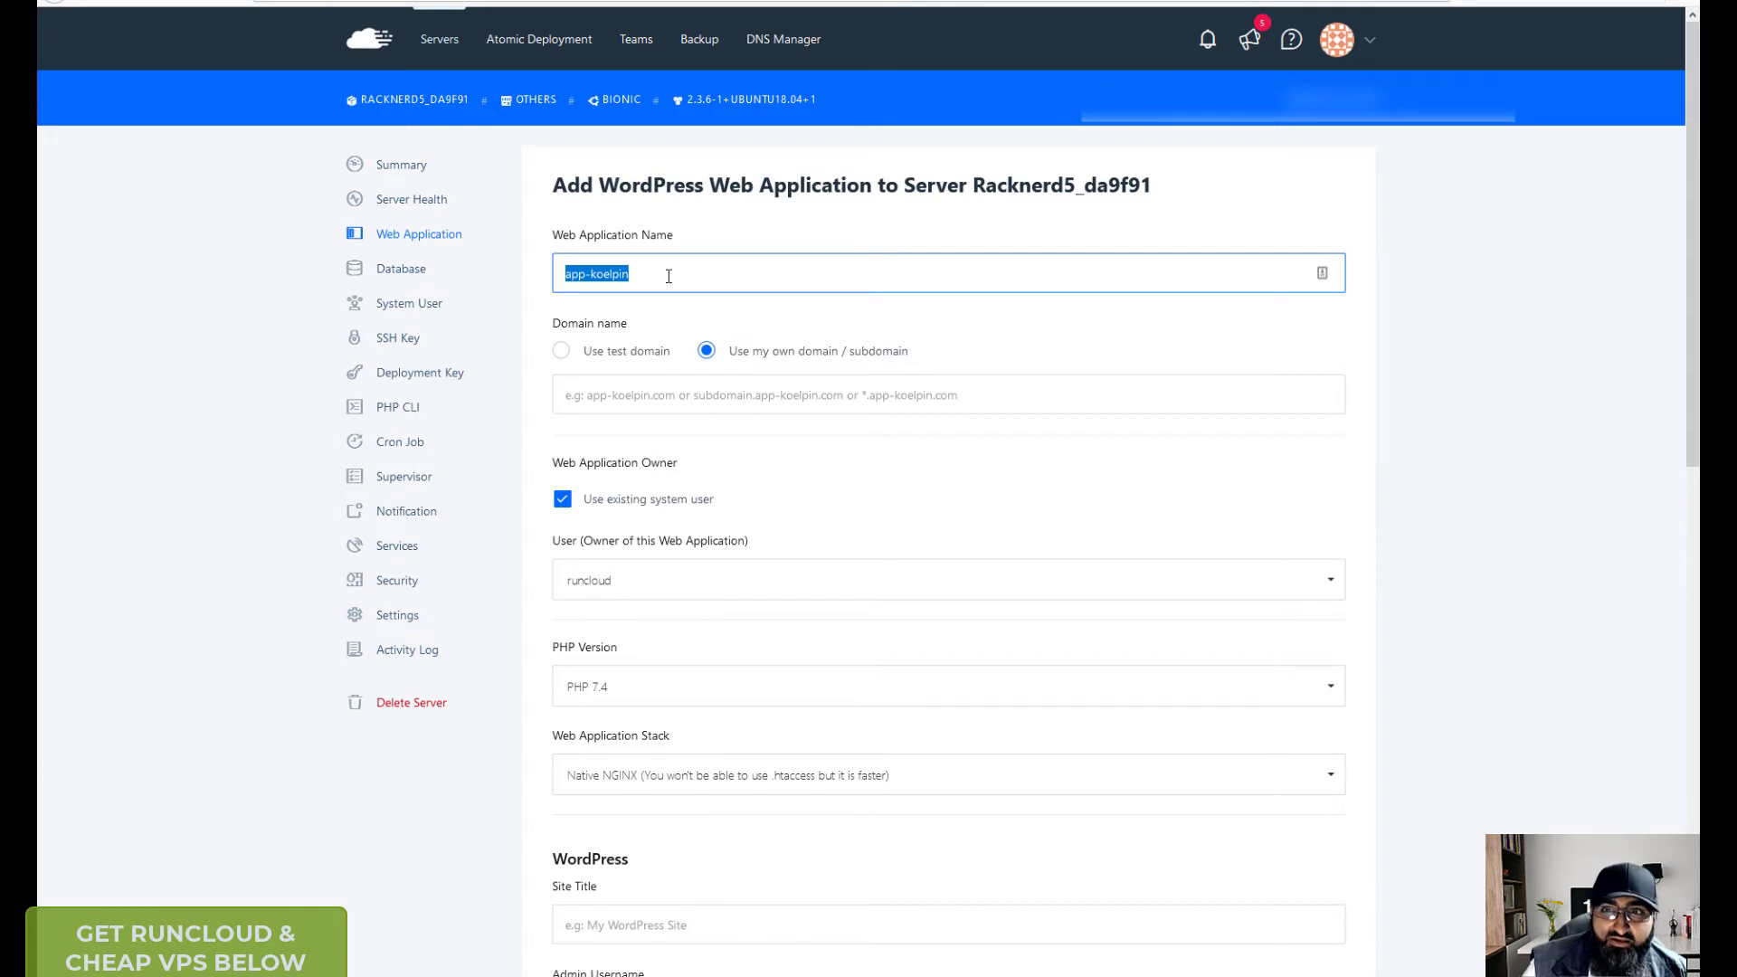
pyautogui.hotkey('alt', 'Tab')
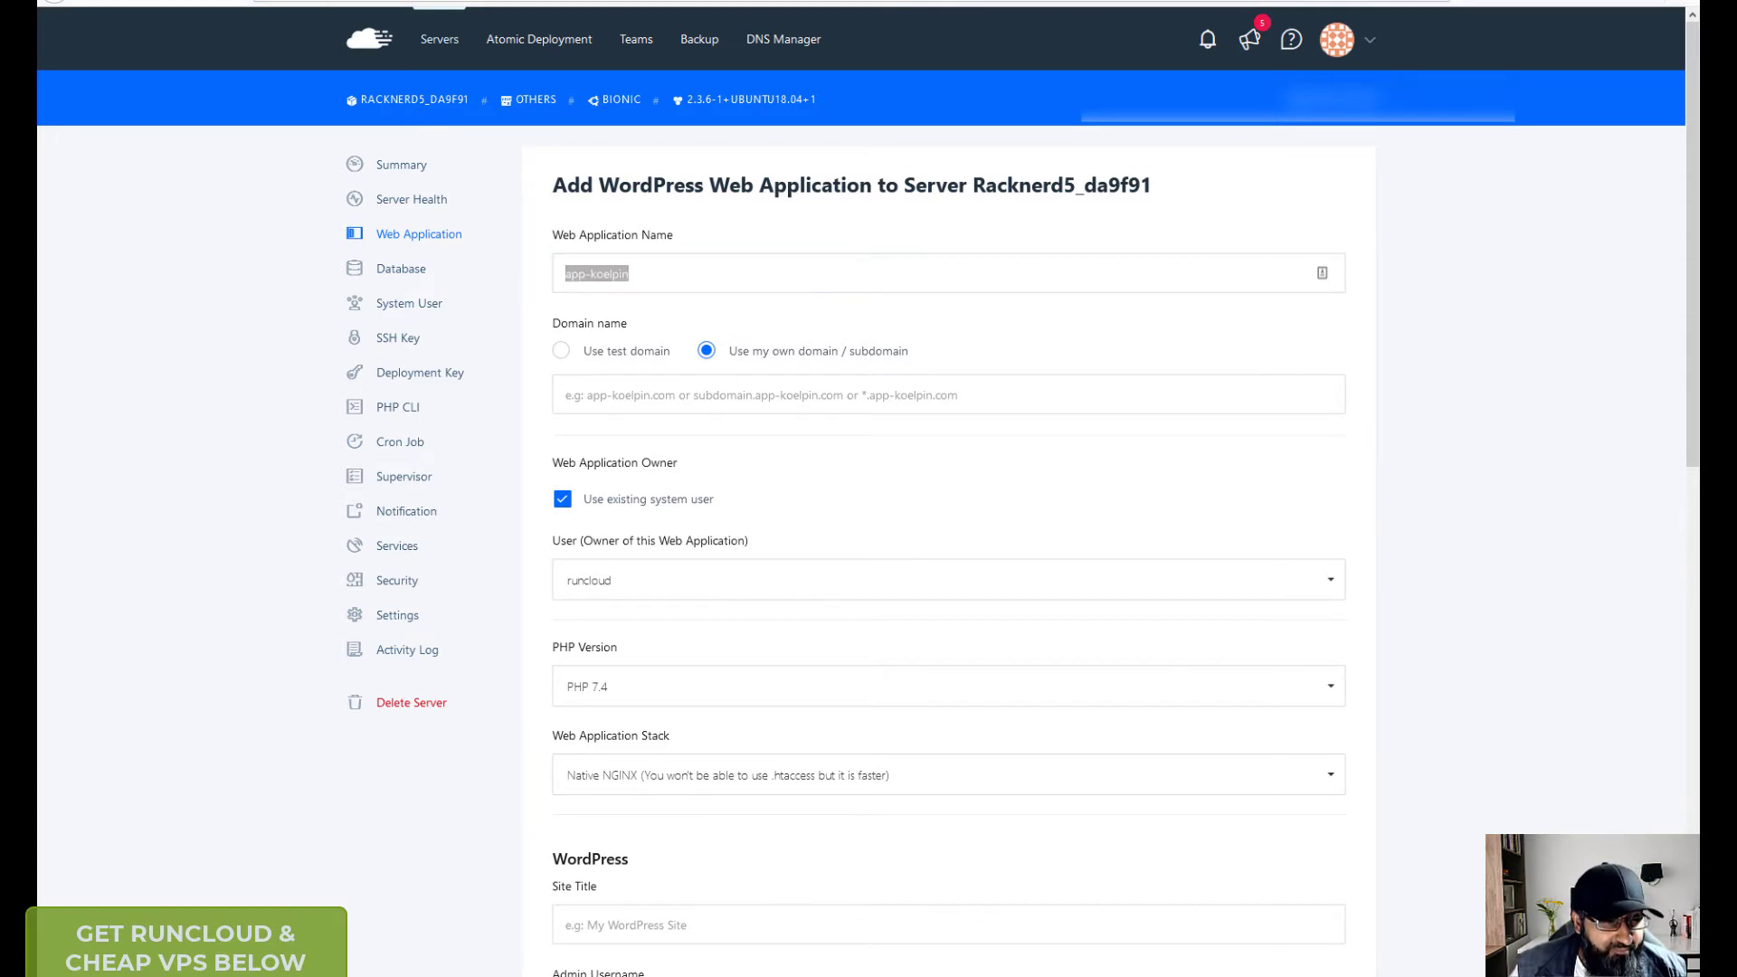
pyautogui.tripleClick(652, 279)
pyautogui.write('backpain')
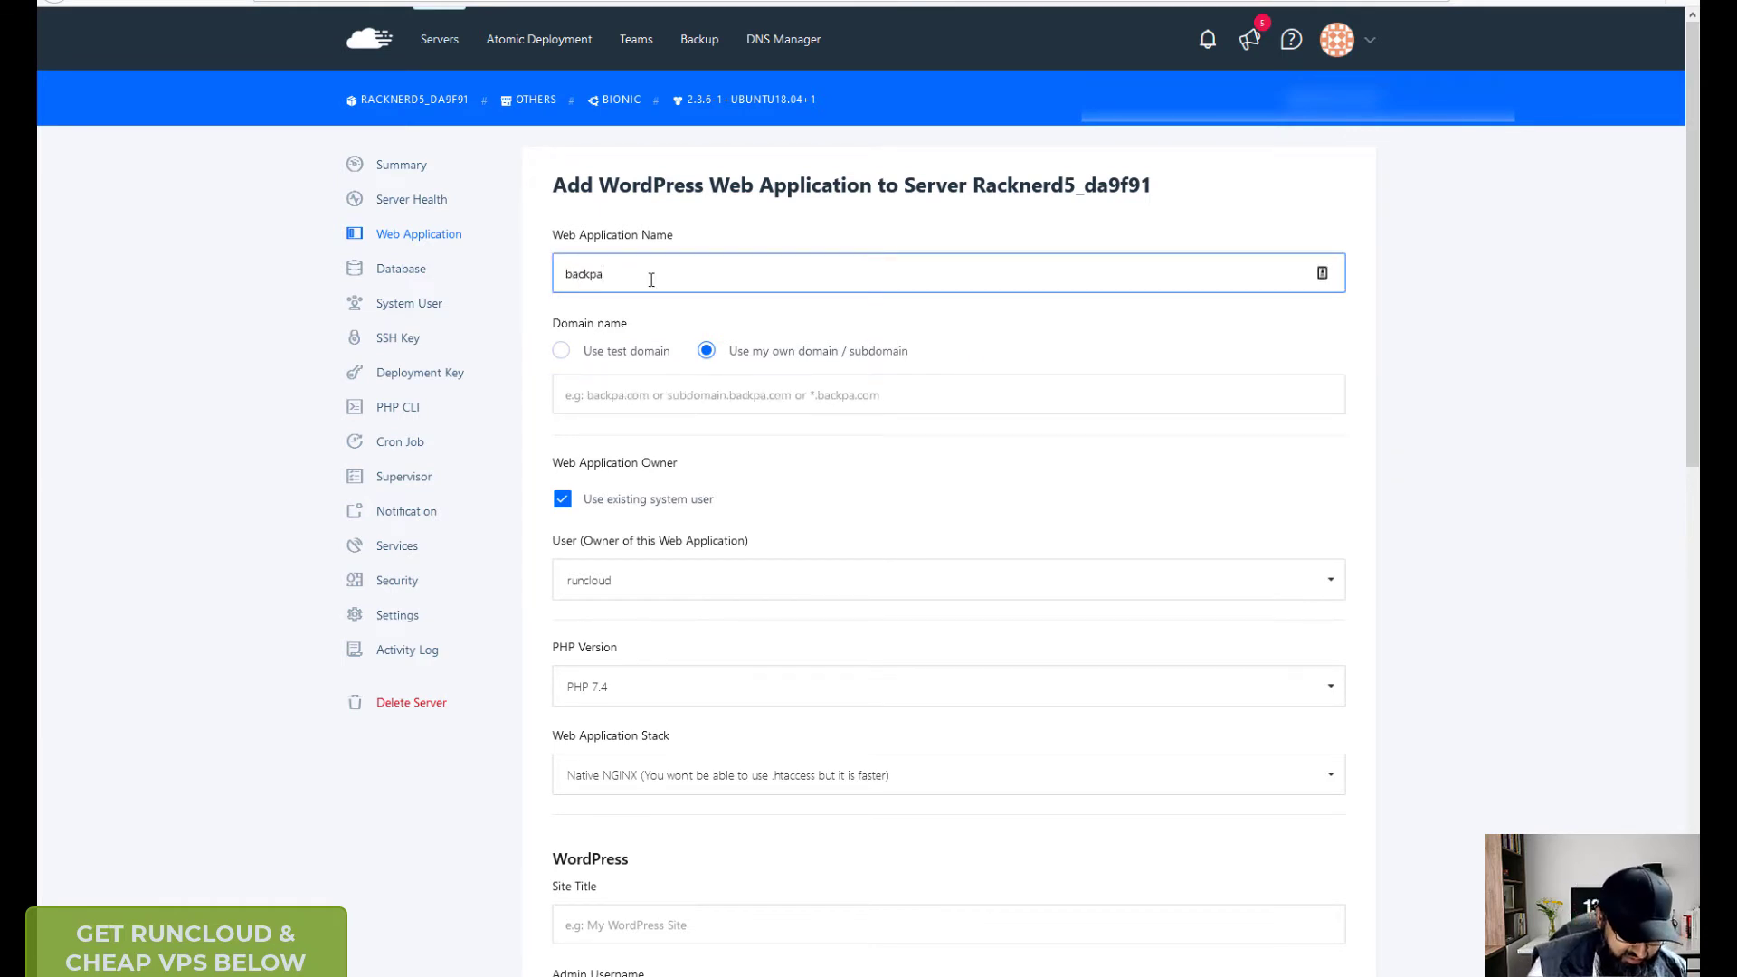
pyautogui.write('.monster')
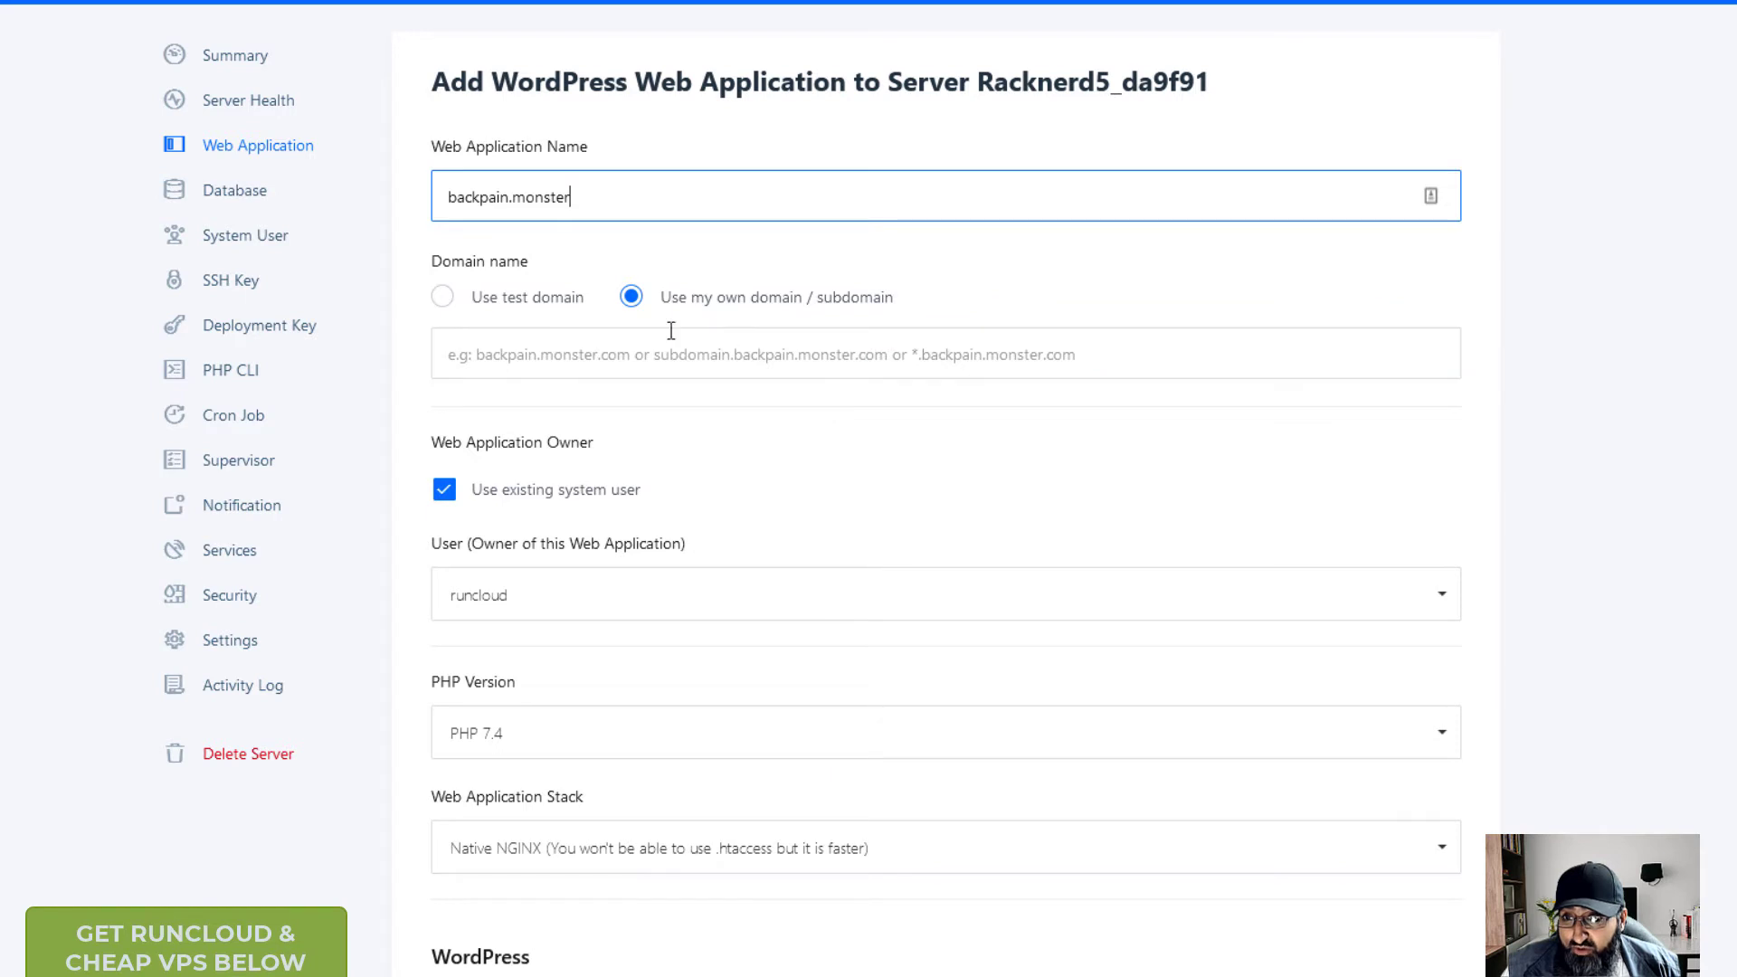
# - Paste backpain.monster in as the app's own domain name
pyautogui.moveTo(586, 198); pyautogui.dragTo(429, 206)
pyautogui.hotkey('ctrl', 'c')
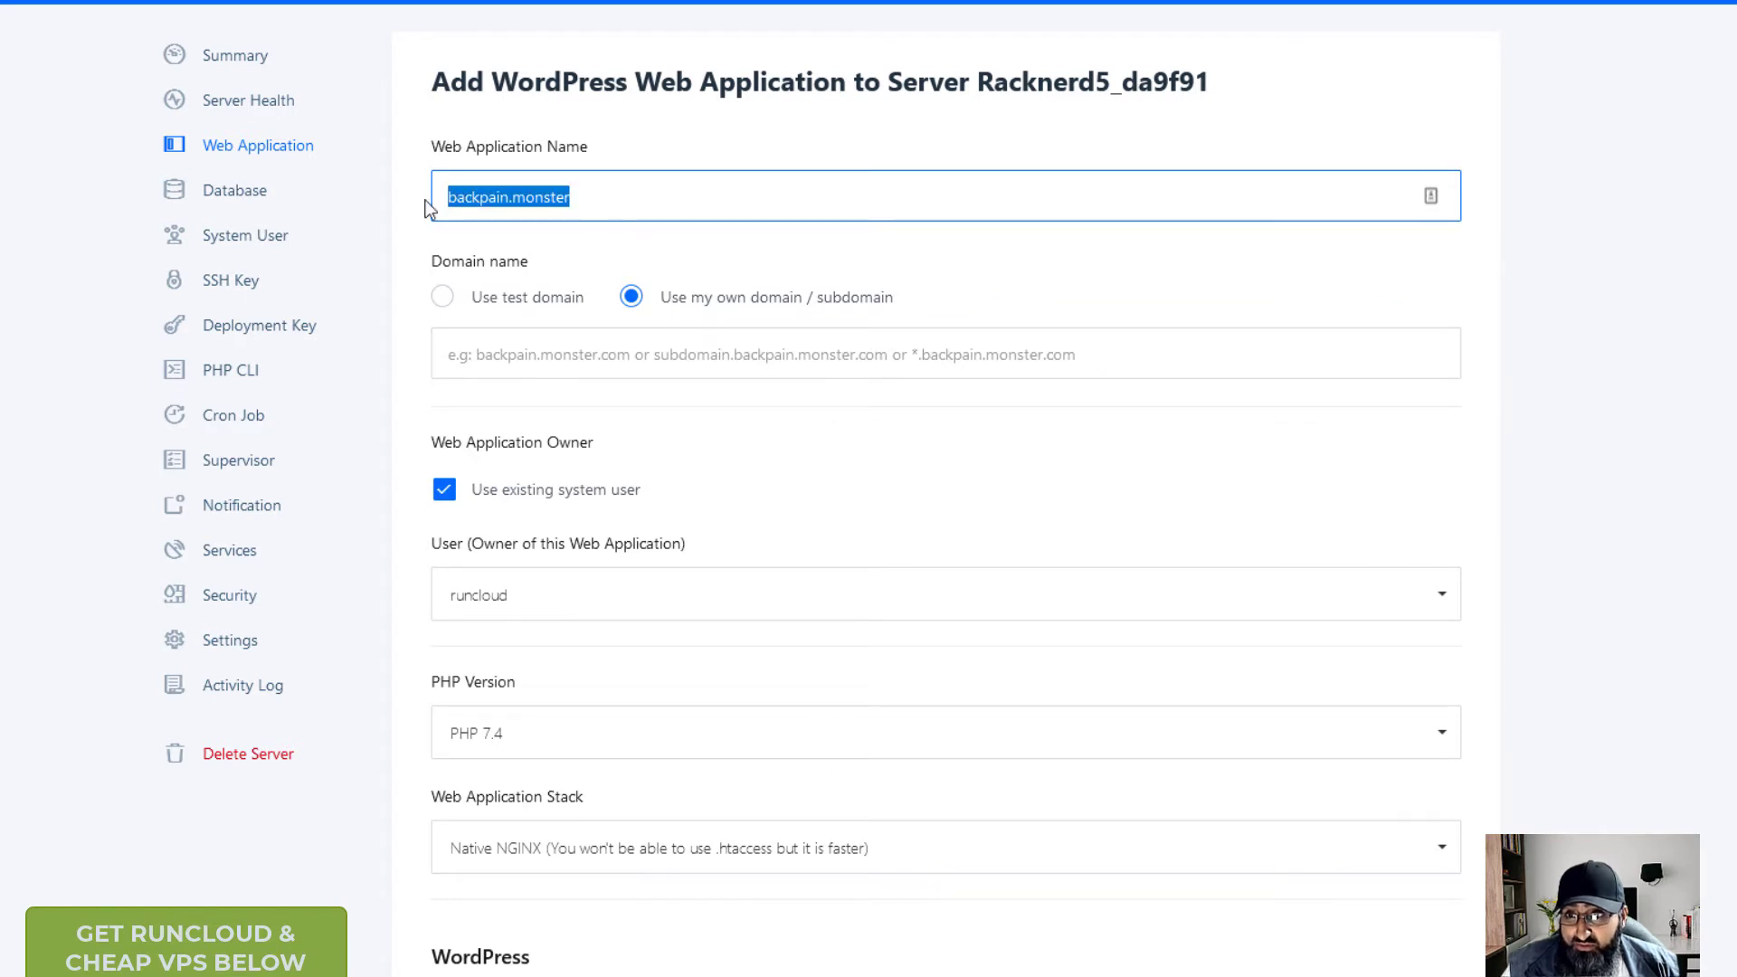
pyautogui.click(724, 354)
pyautogui.hotkey('ctrl', 'v')
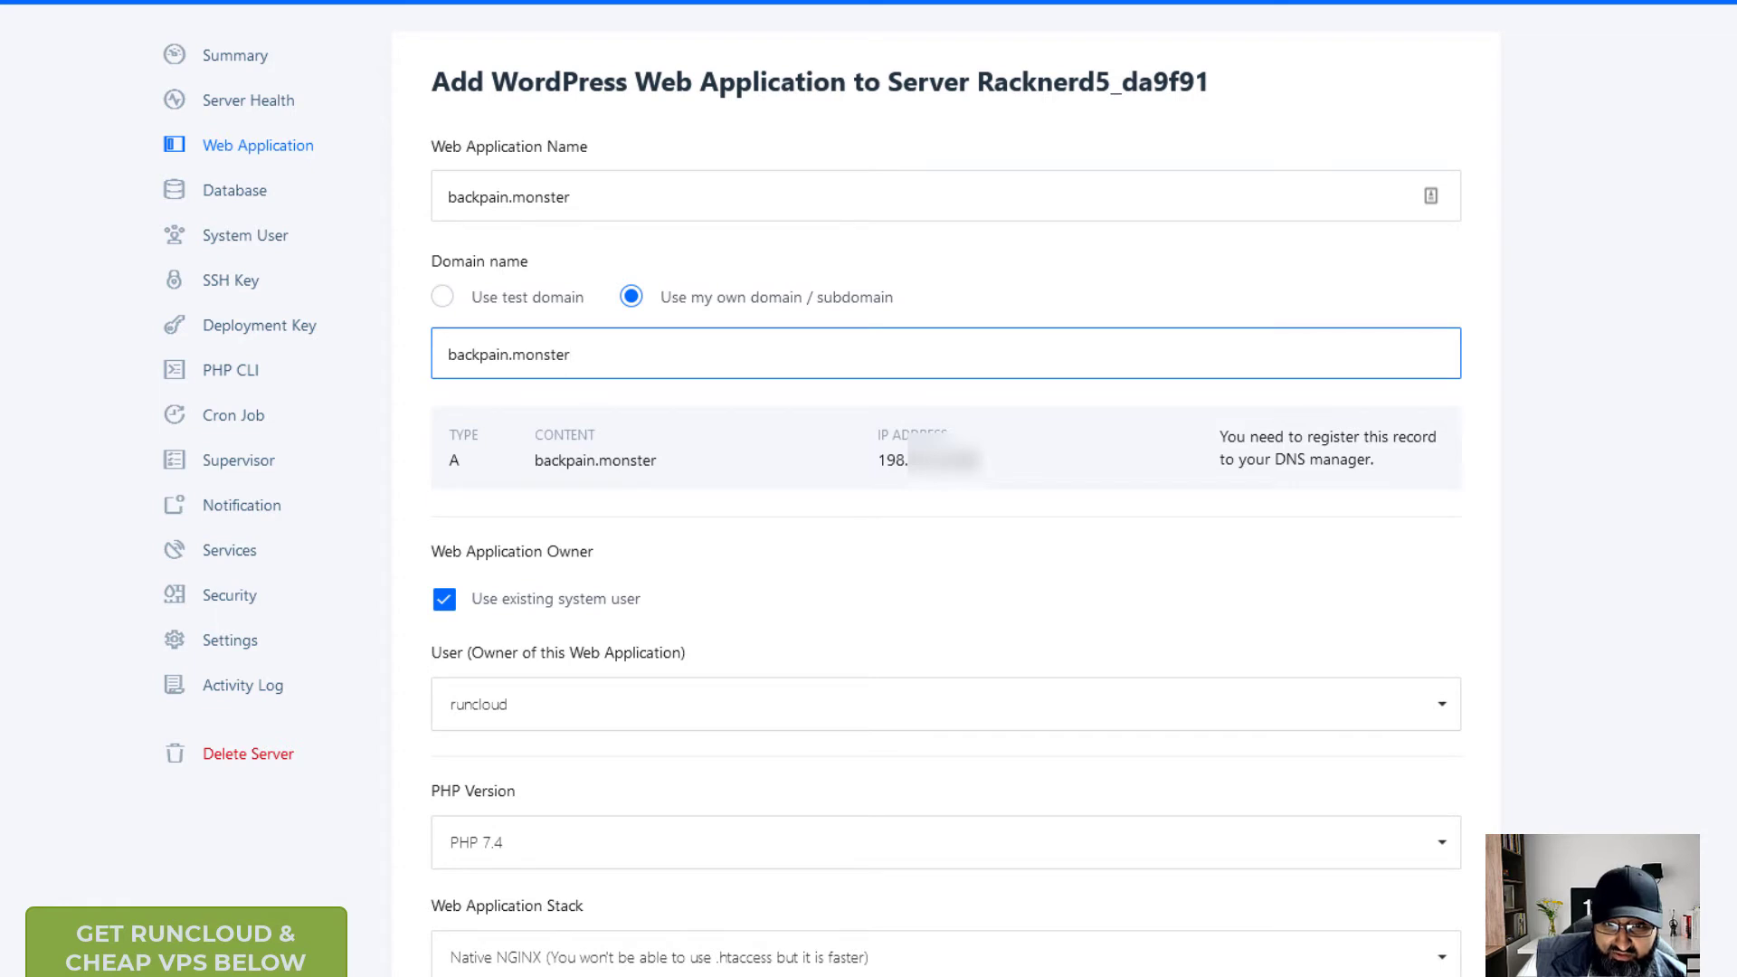
pyautogui.click(229, 779)
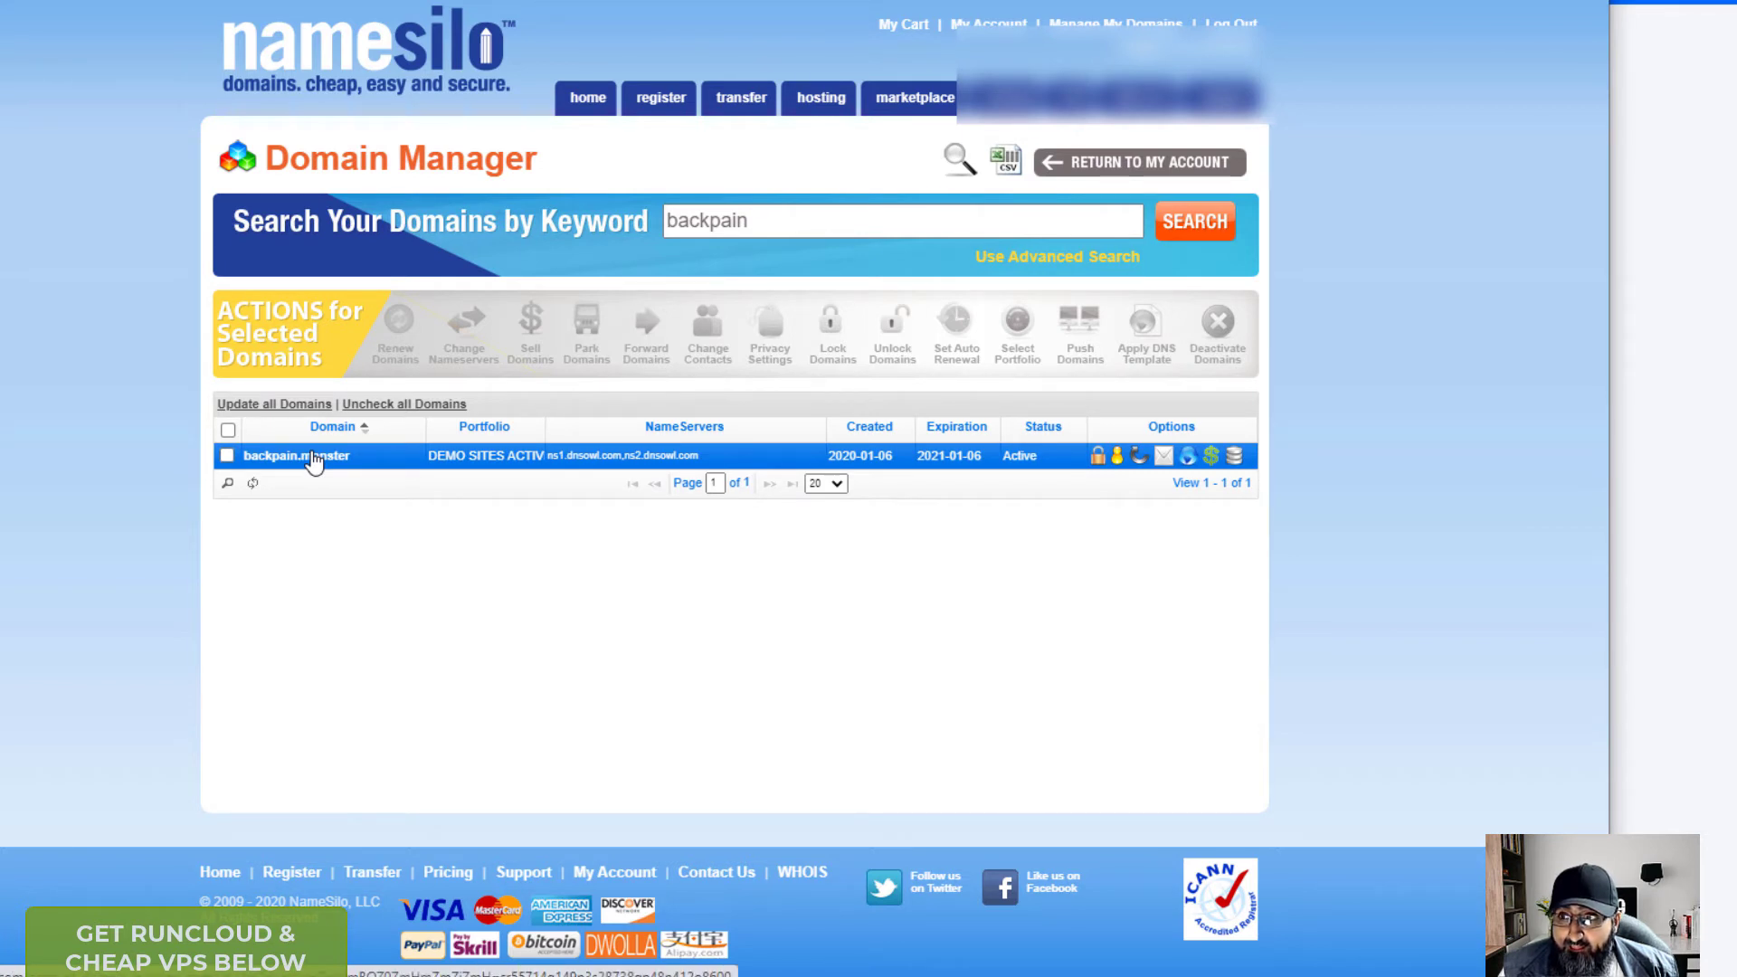
# - Open NameSilo's DNS records for backpain.monster and bring DNS Checker into view
pyautogui.click(312, 457)
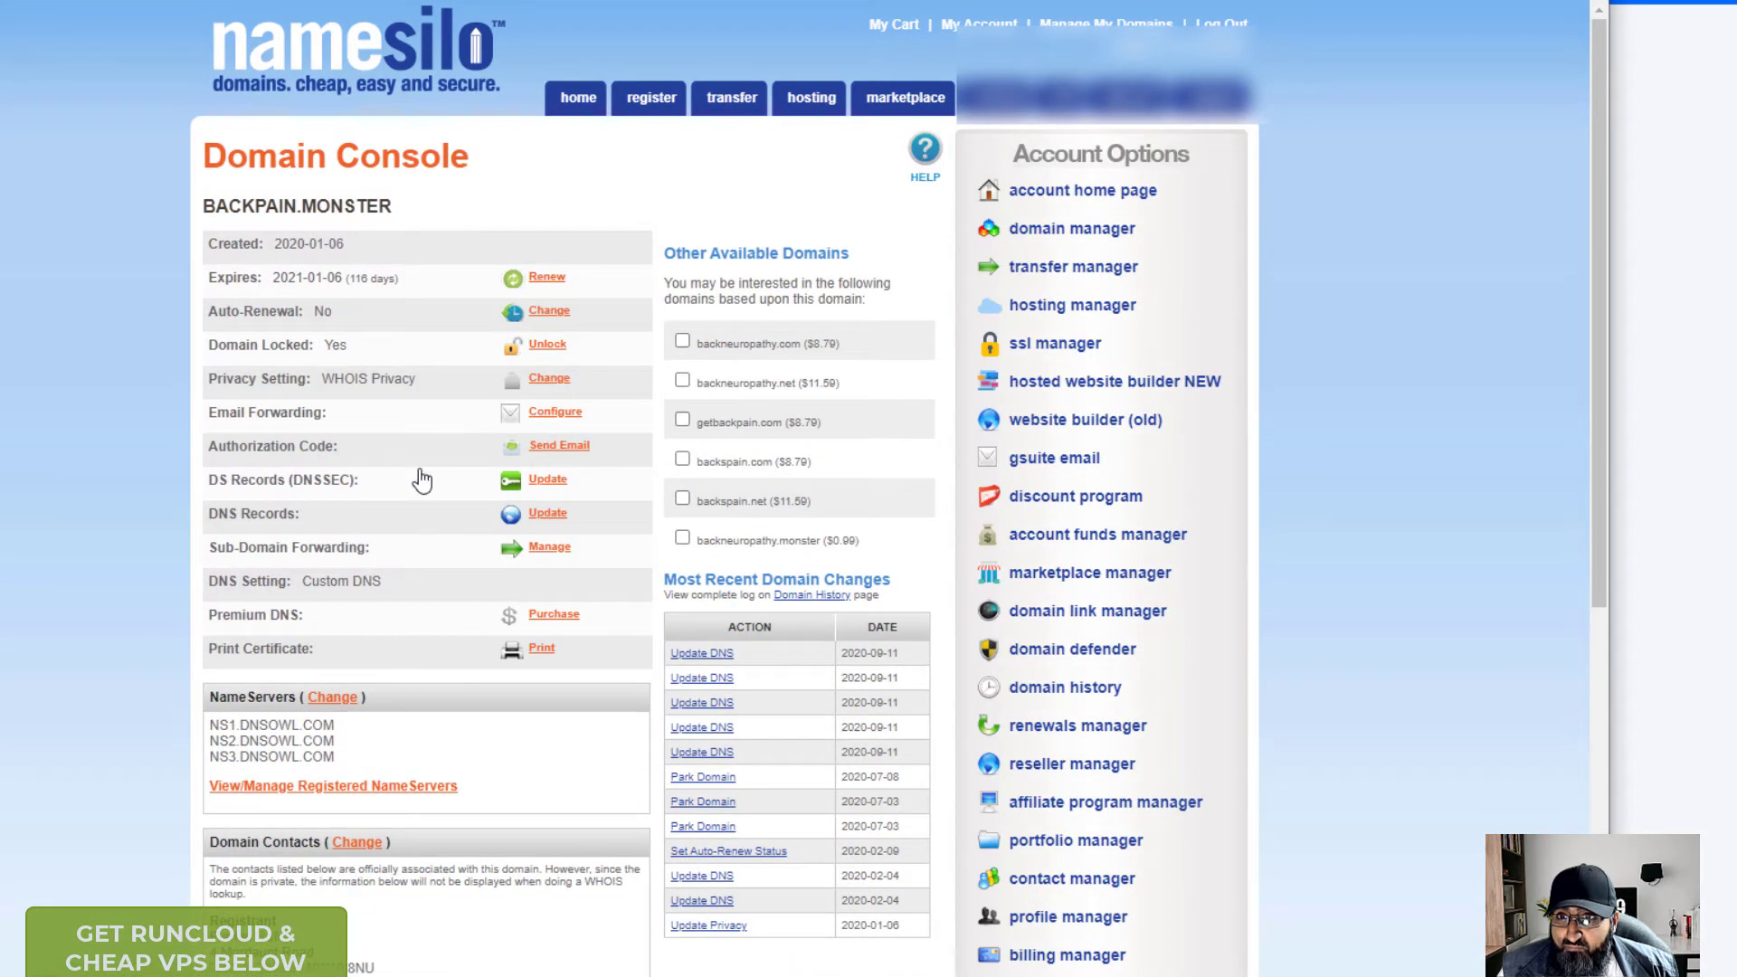
pyautogui.click(544, 516)
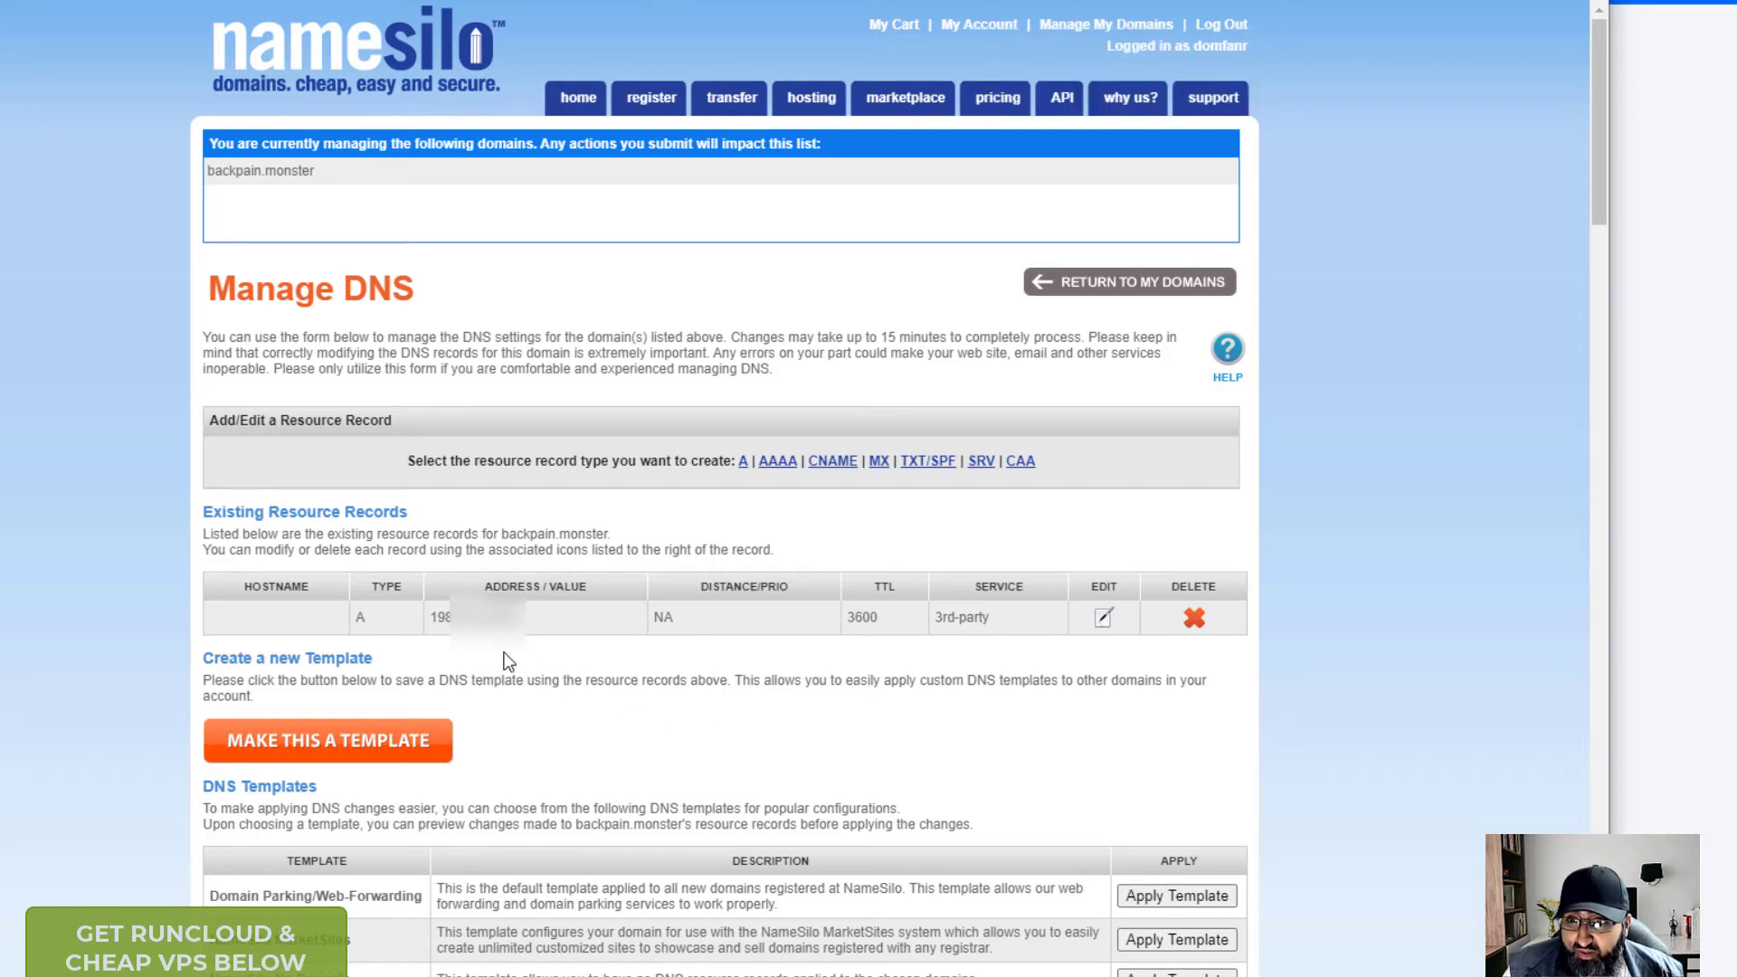
pyautogui.moveTo(941, 0); pyautogui.dragTo(0, 73)
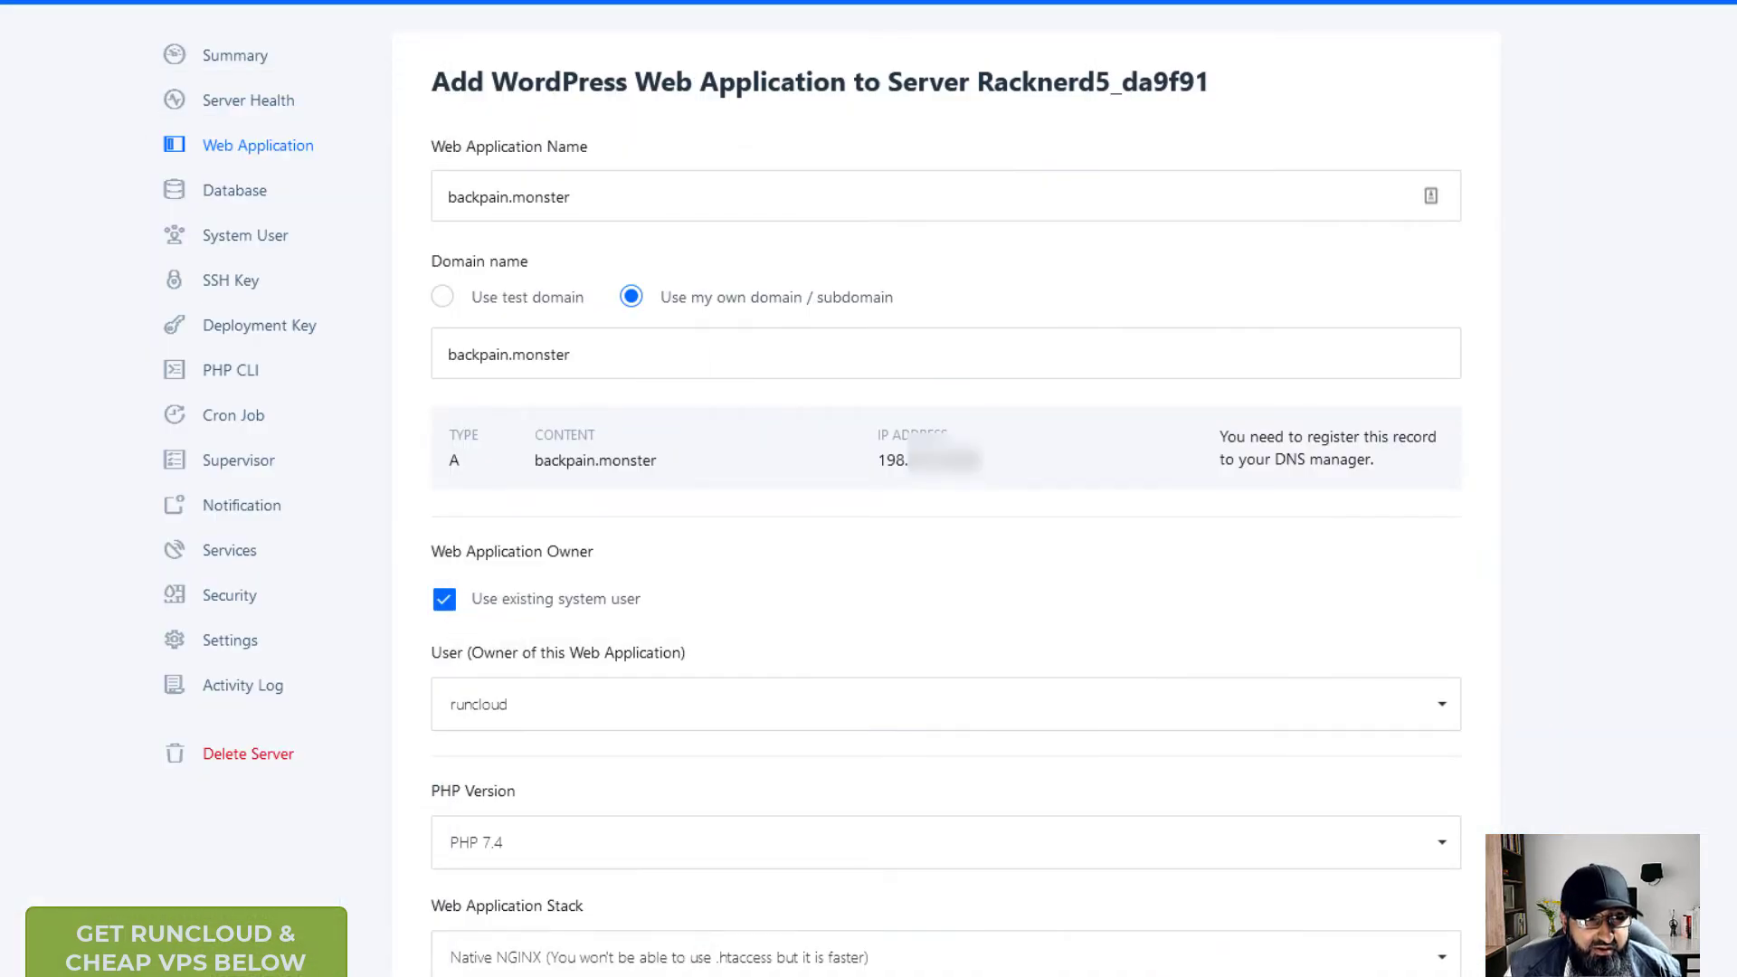
pyautogui.moveTo(0, 389); pyautogui.dragTo(484, 0)
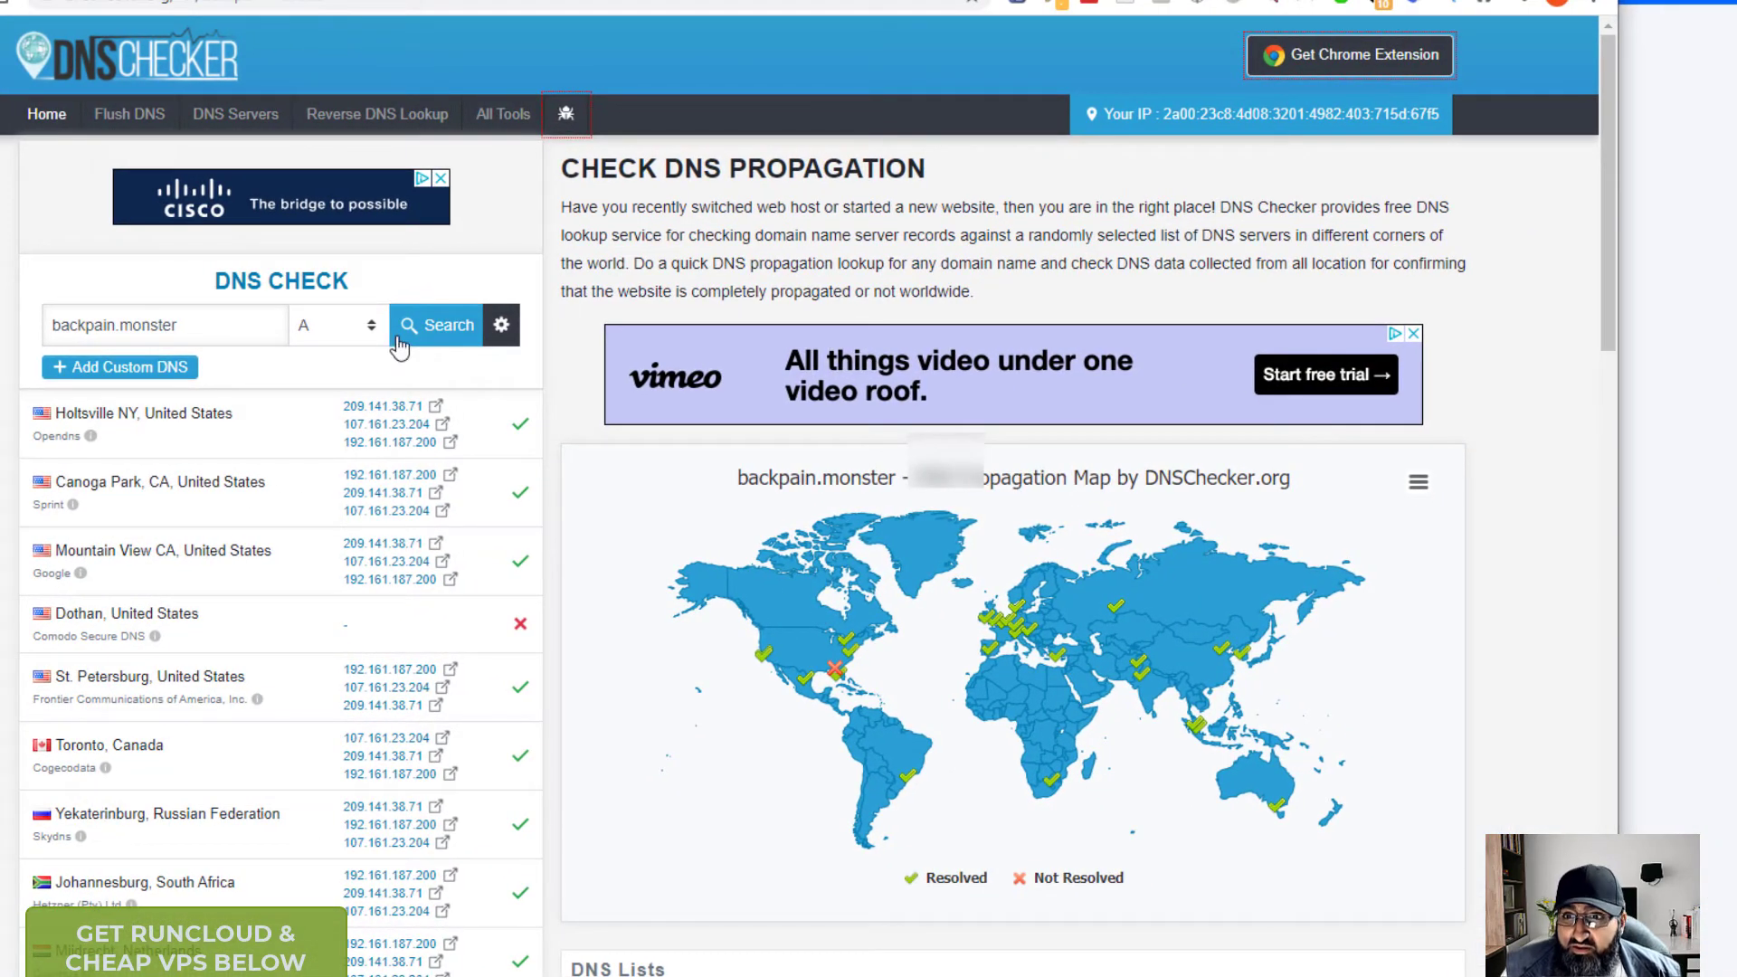
# - Rerun the backpain.monster A-record propagation check and review the worldwide results
pyautogui.click(442, 336)
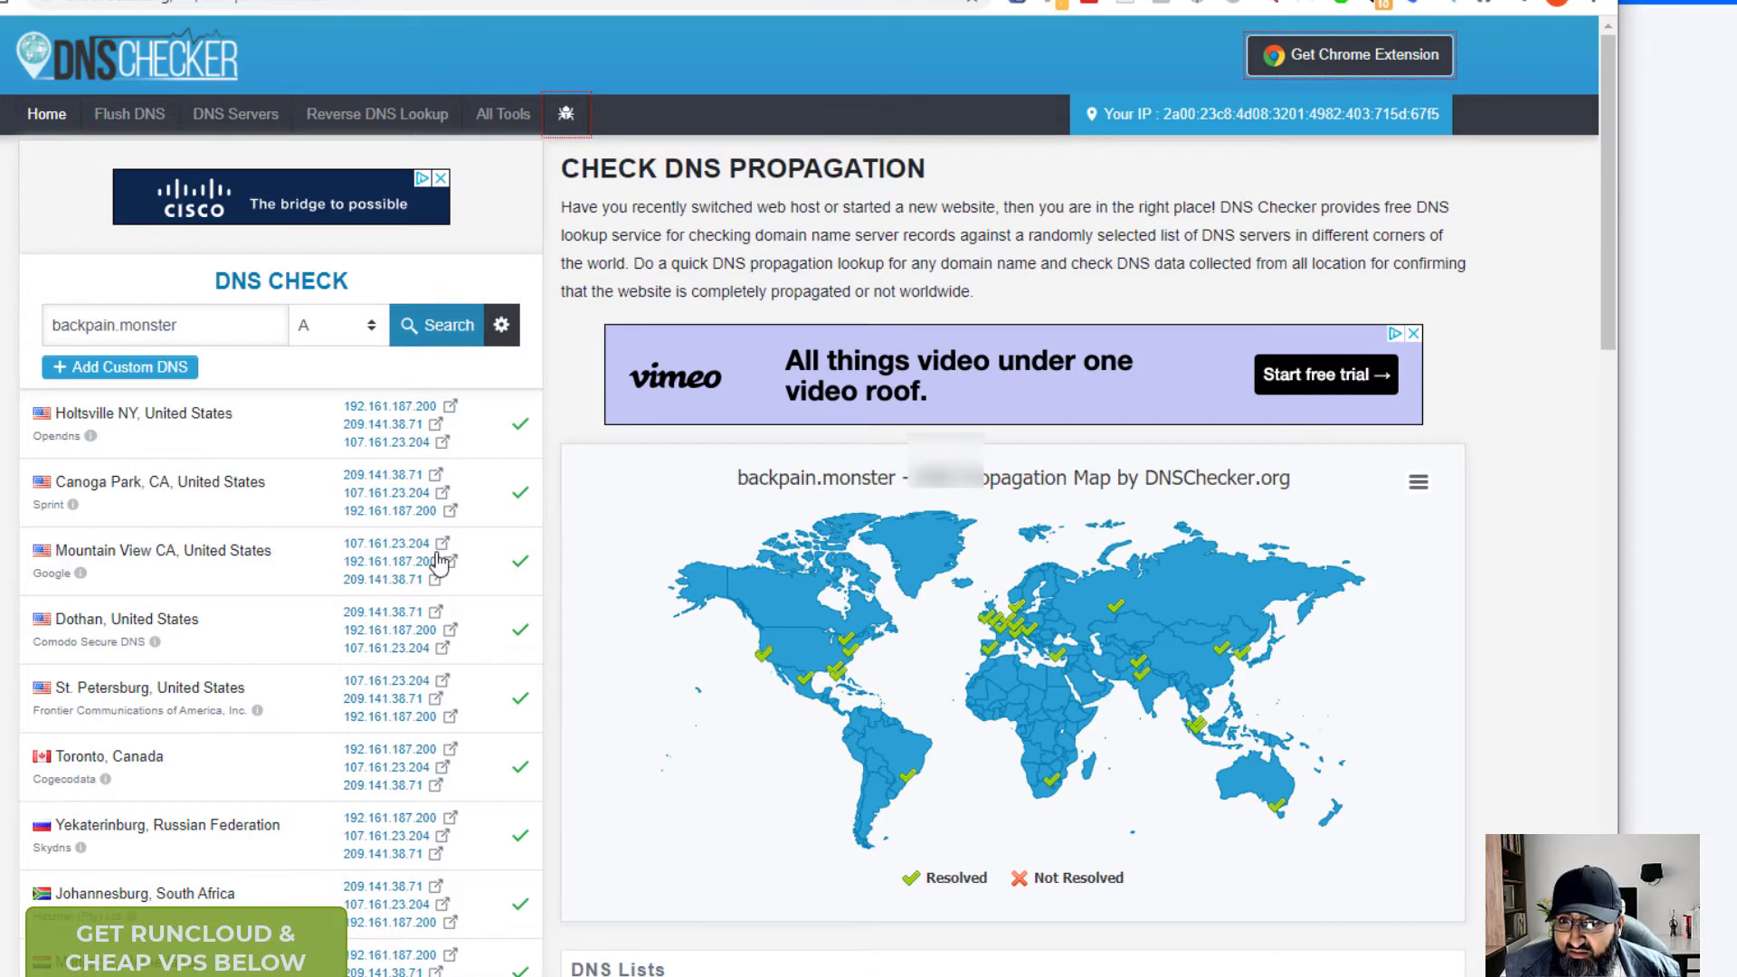
pyautogui.scroll(-7, 460, 648)
pyautogui.scroll(-6, 459, 643)
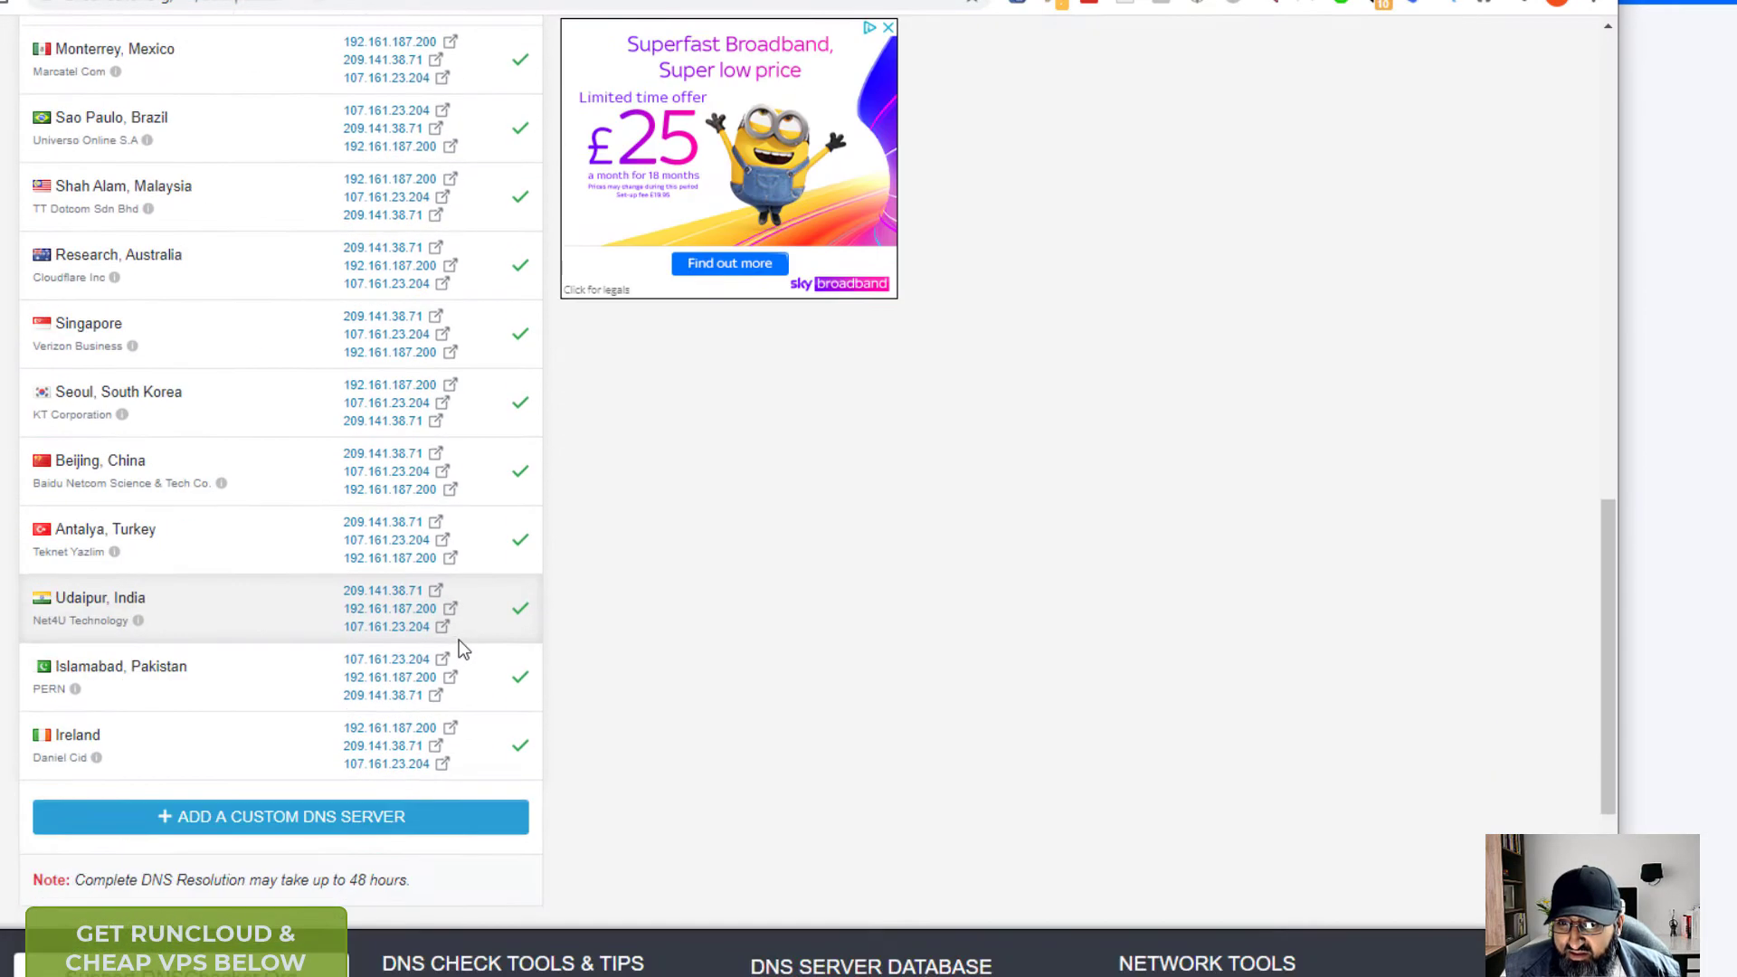
pyautogui.scroll(13, 455, 633)
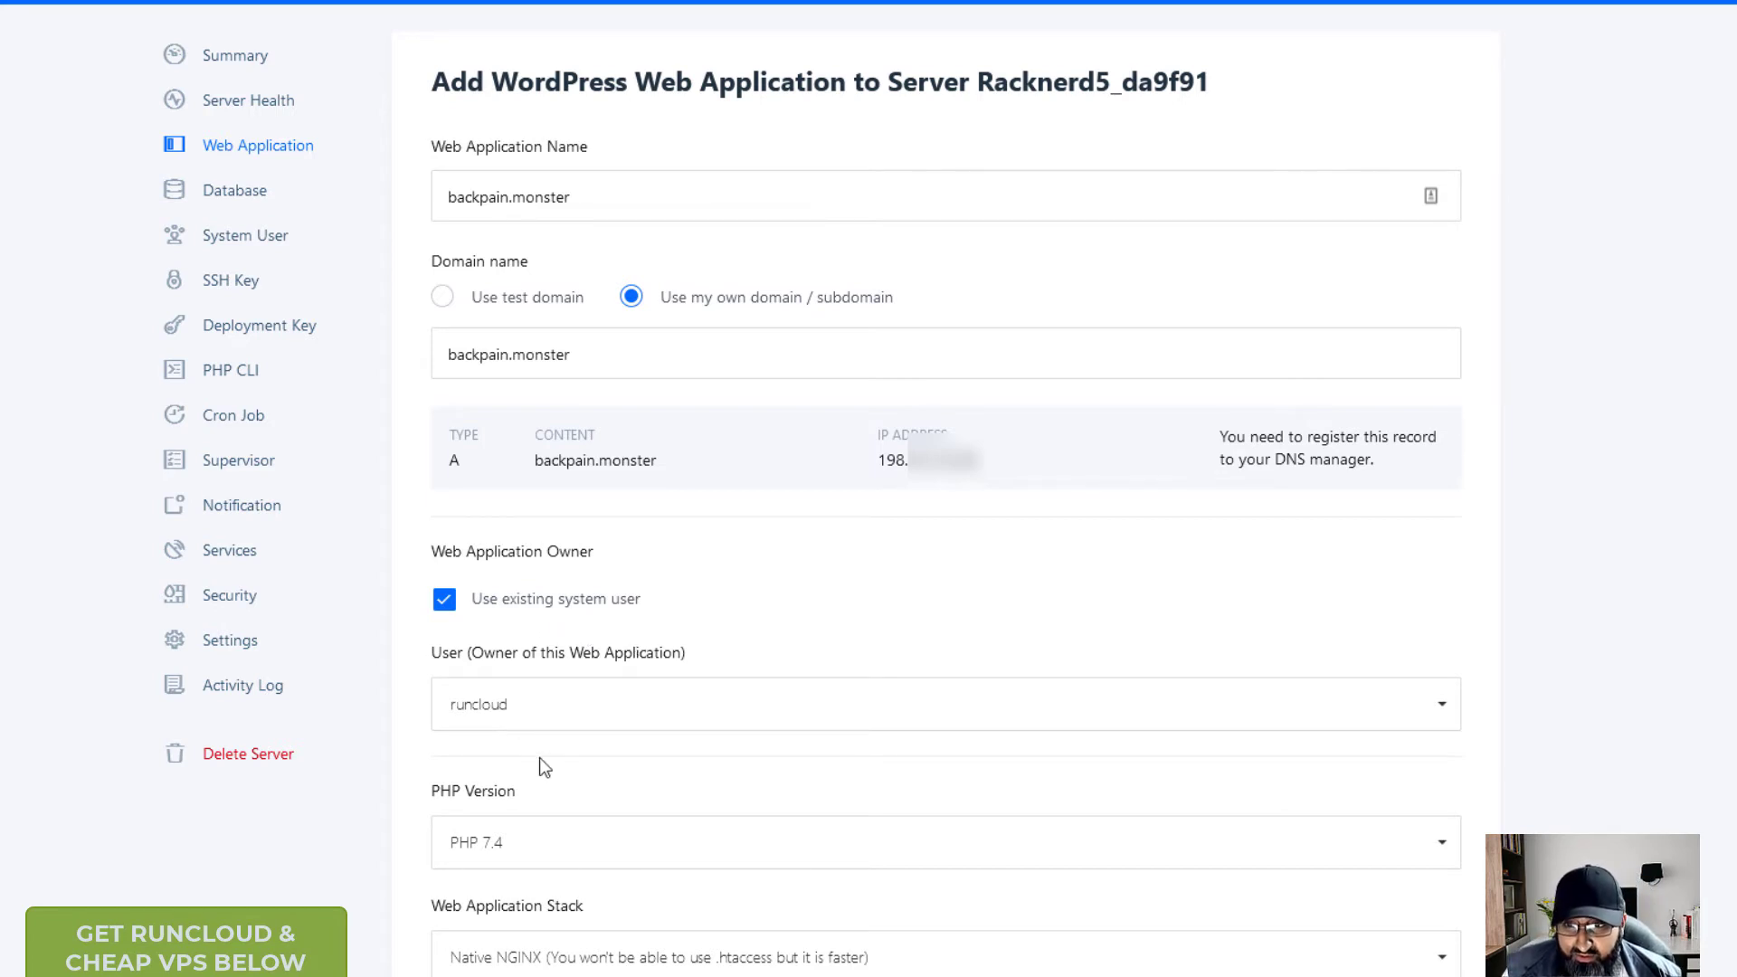
pyautogui.scroll(-4, 412, 576)
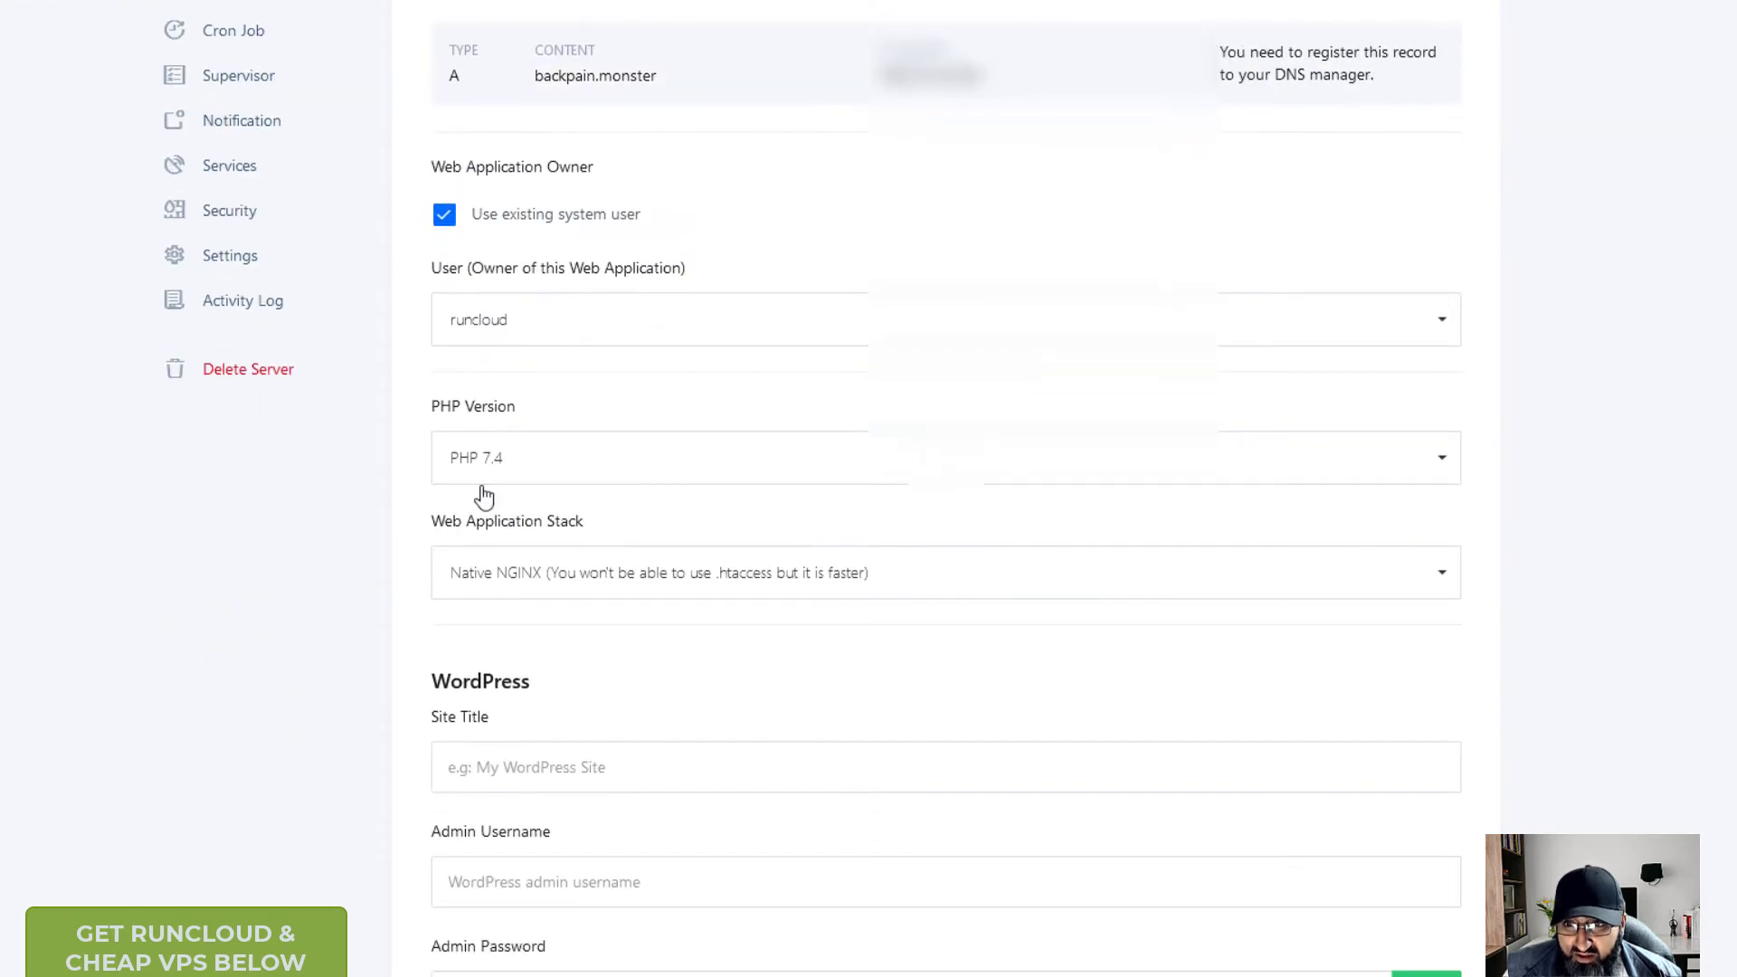
pyautogui.click(549, 463)
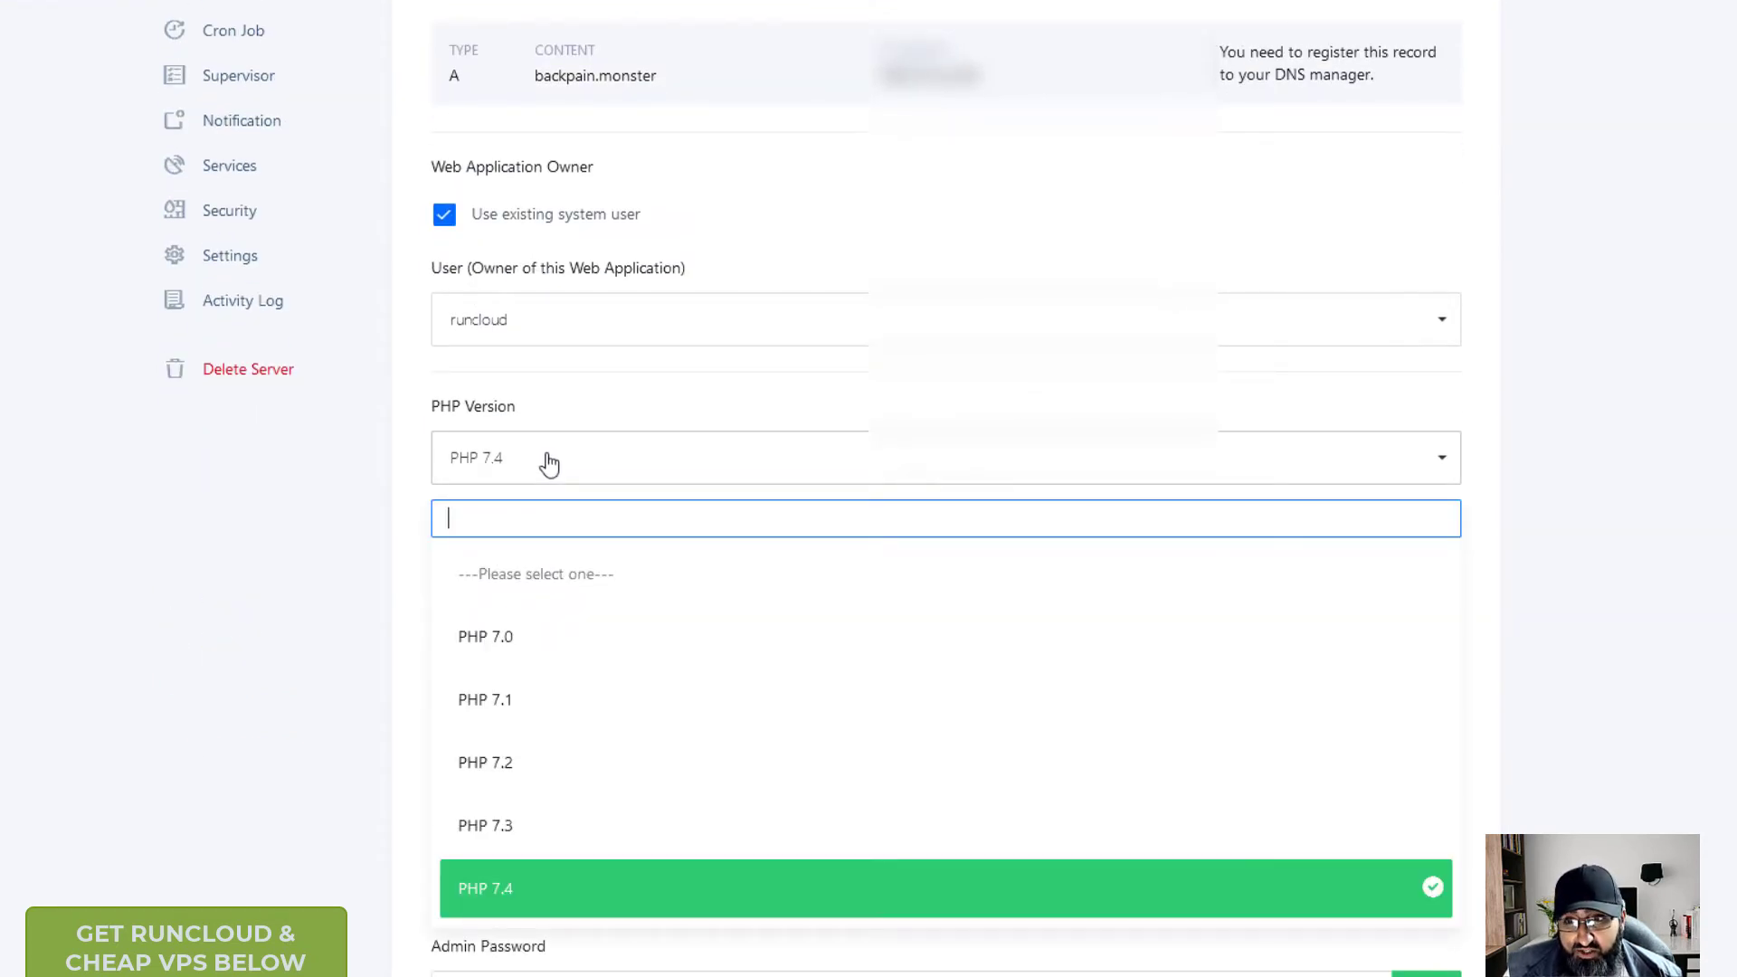
pyautogui.click(549, 463)
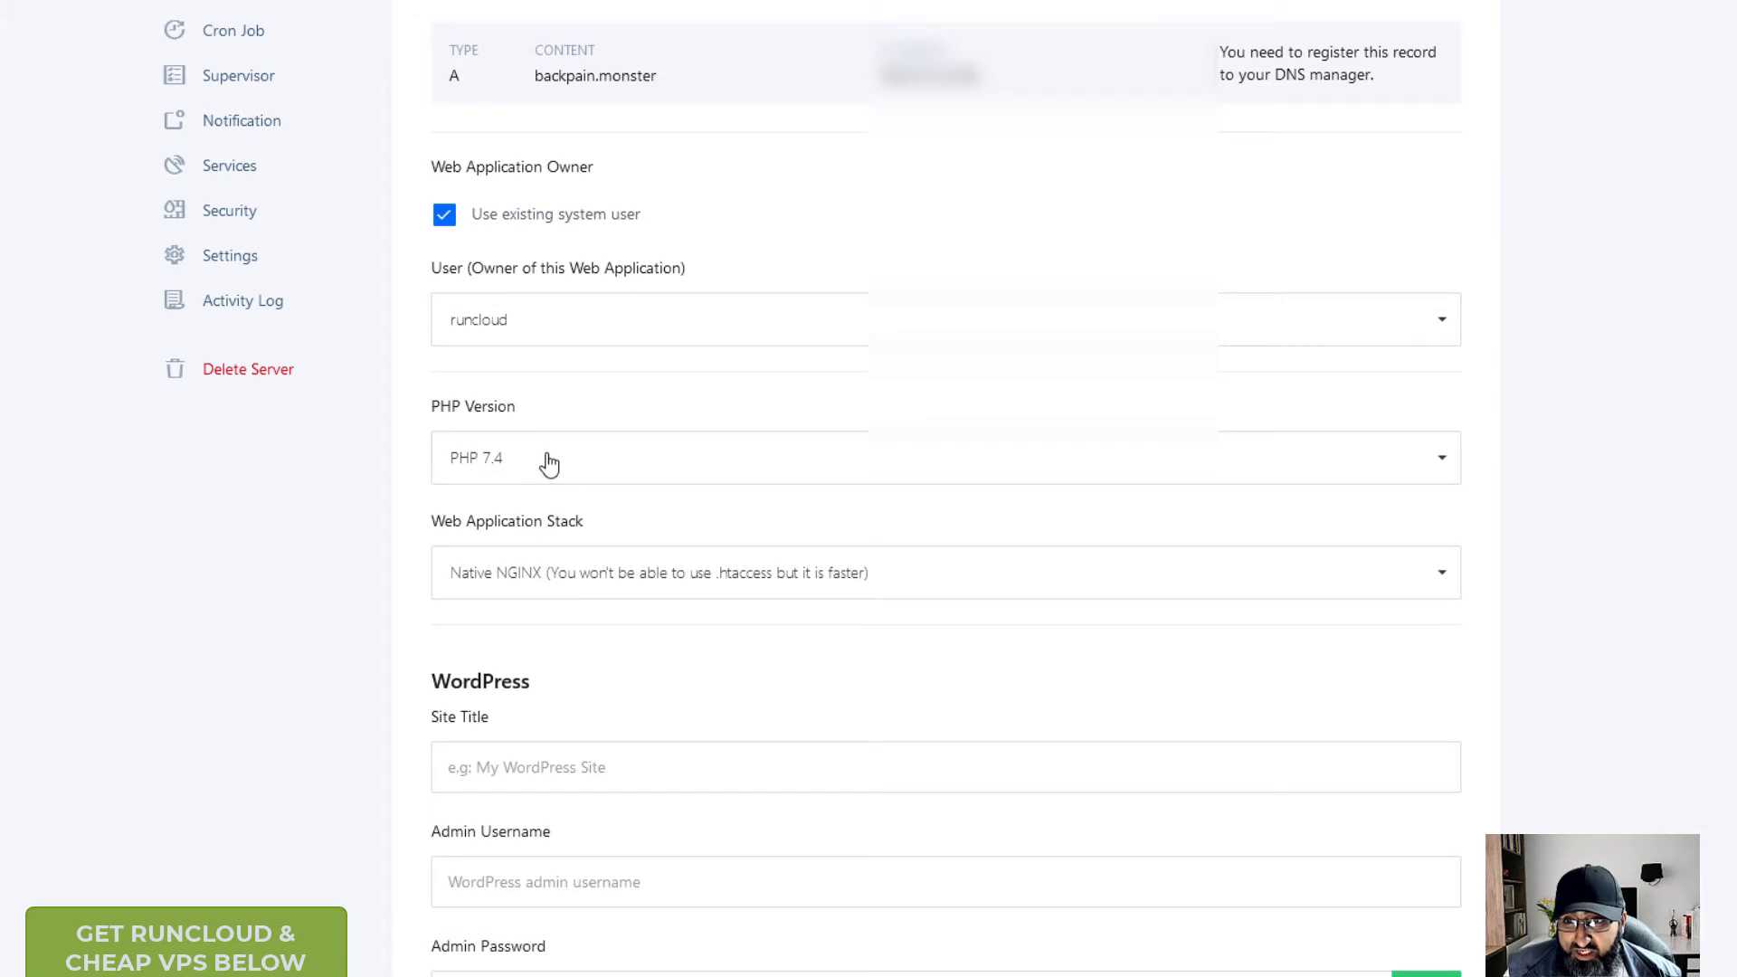
pyautogui.click(705, 582)
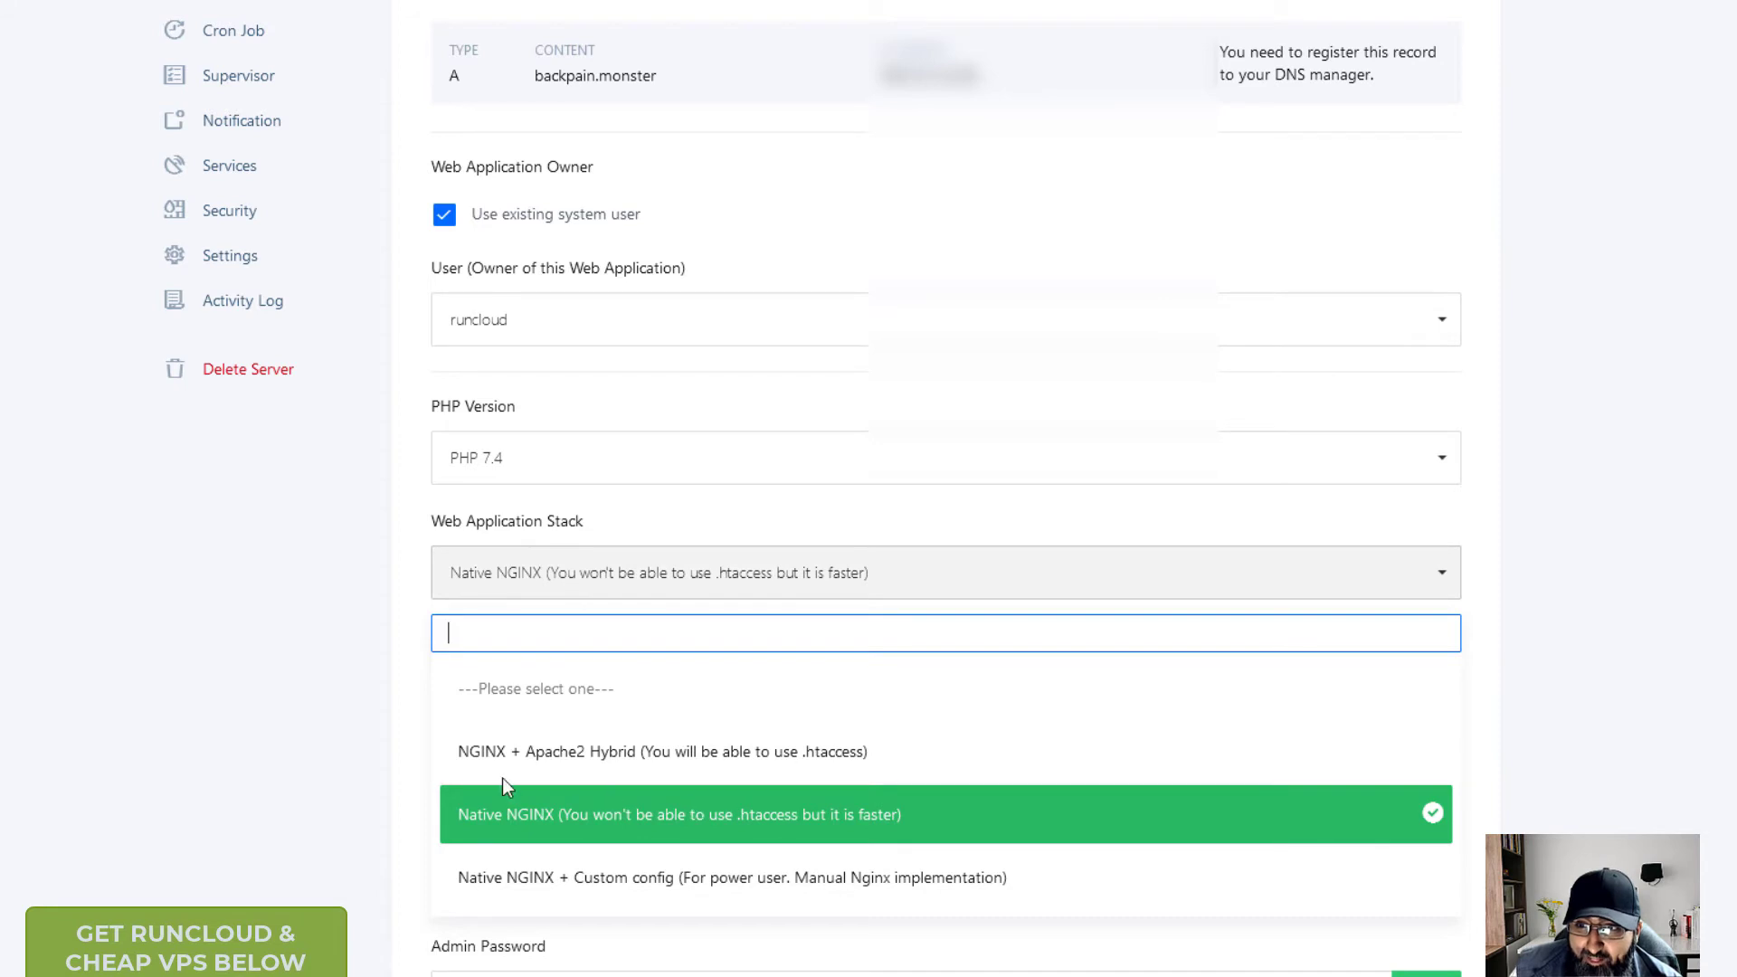
pyautogui.click(400, 562)
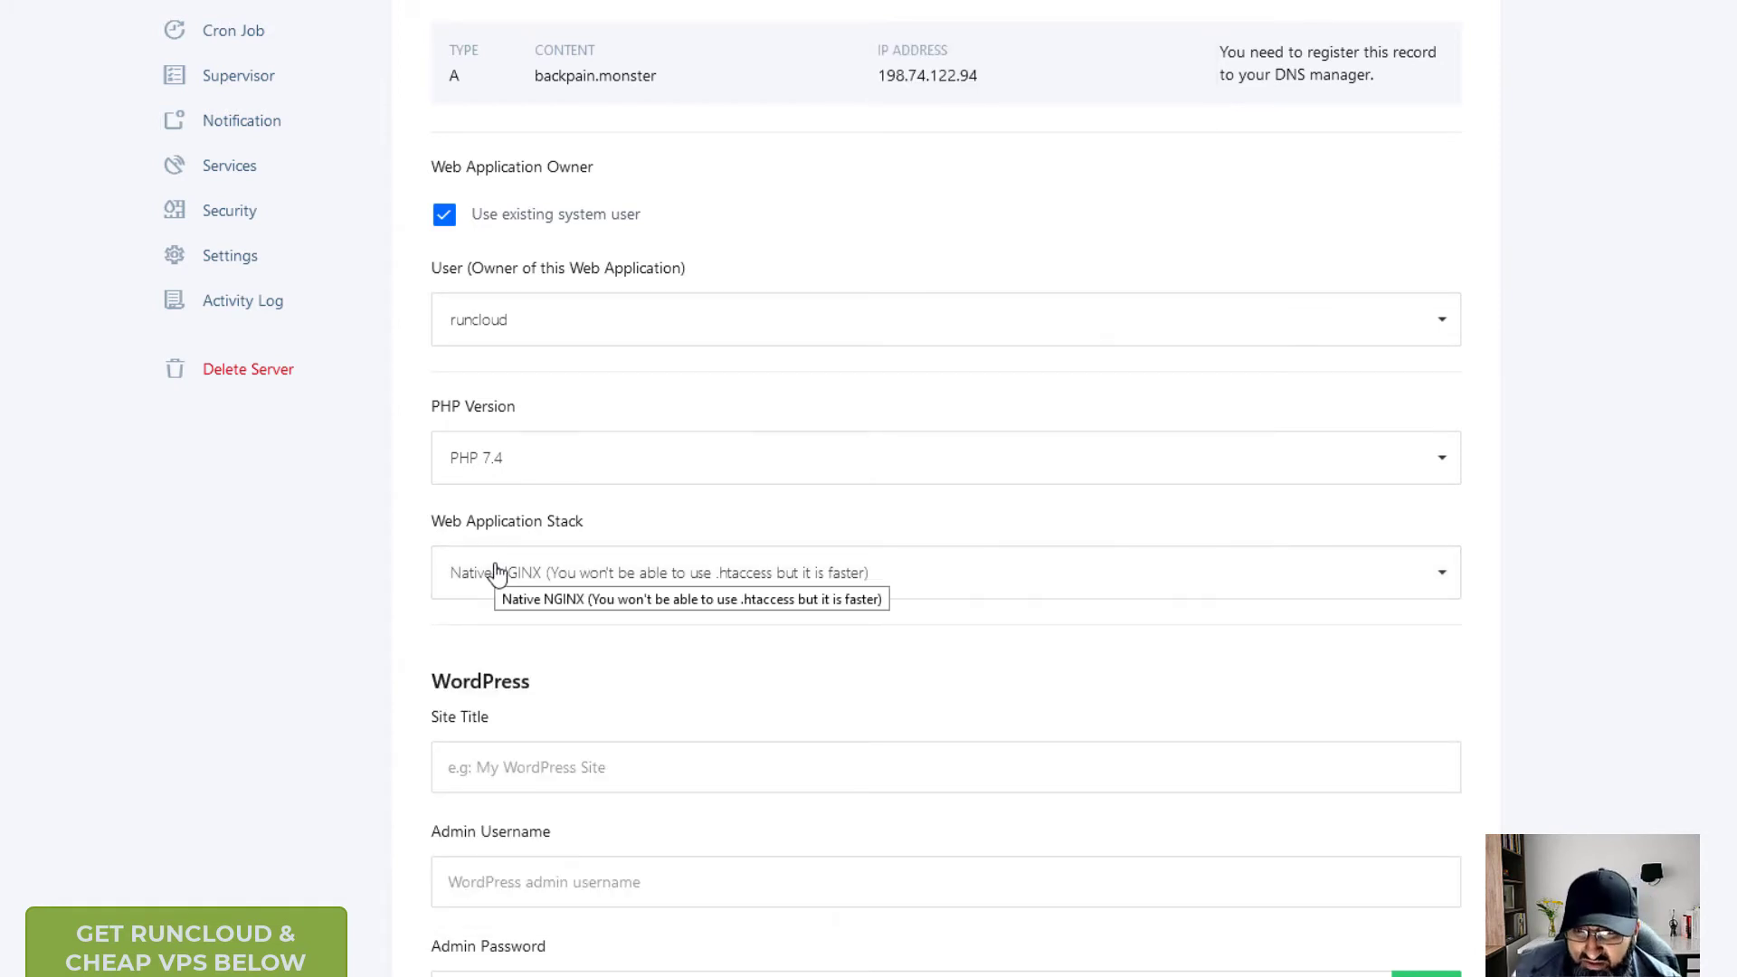
pyautogui.click(497, 573)
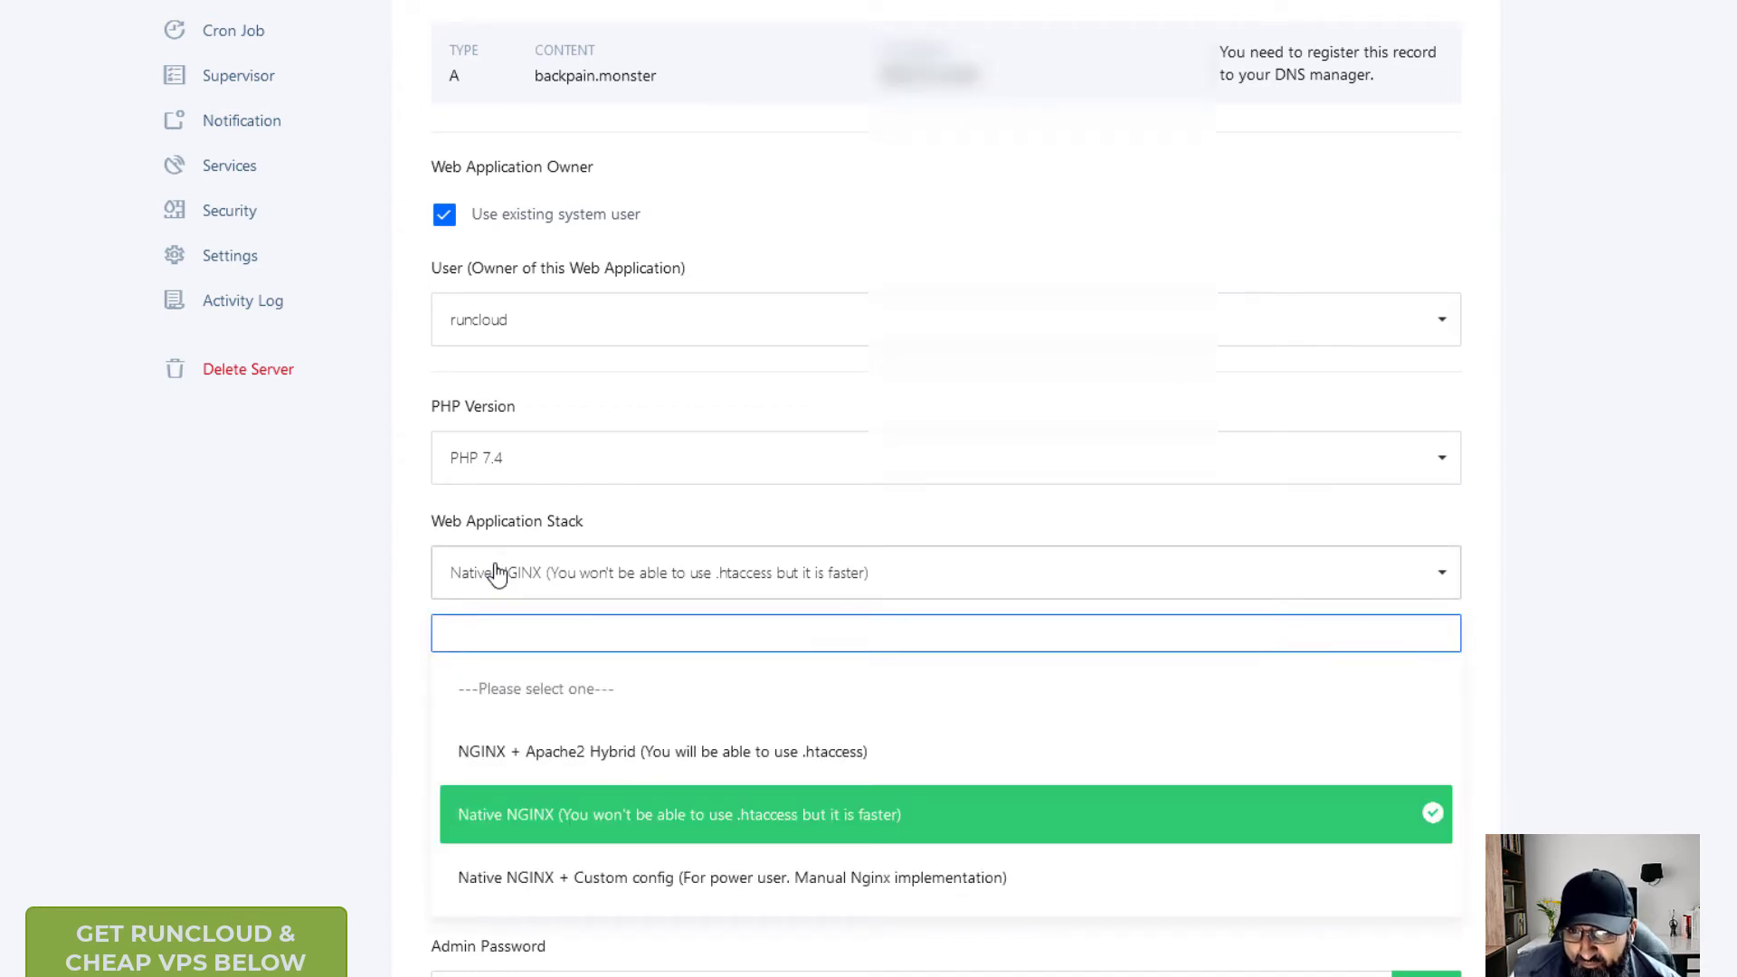
pyautogui.click(399, 551)
pyautogui.scroll(-4, 398, 566)
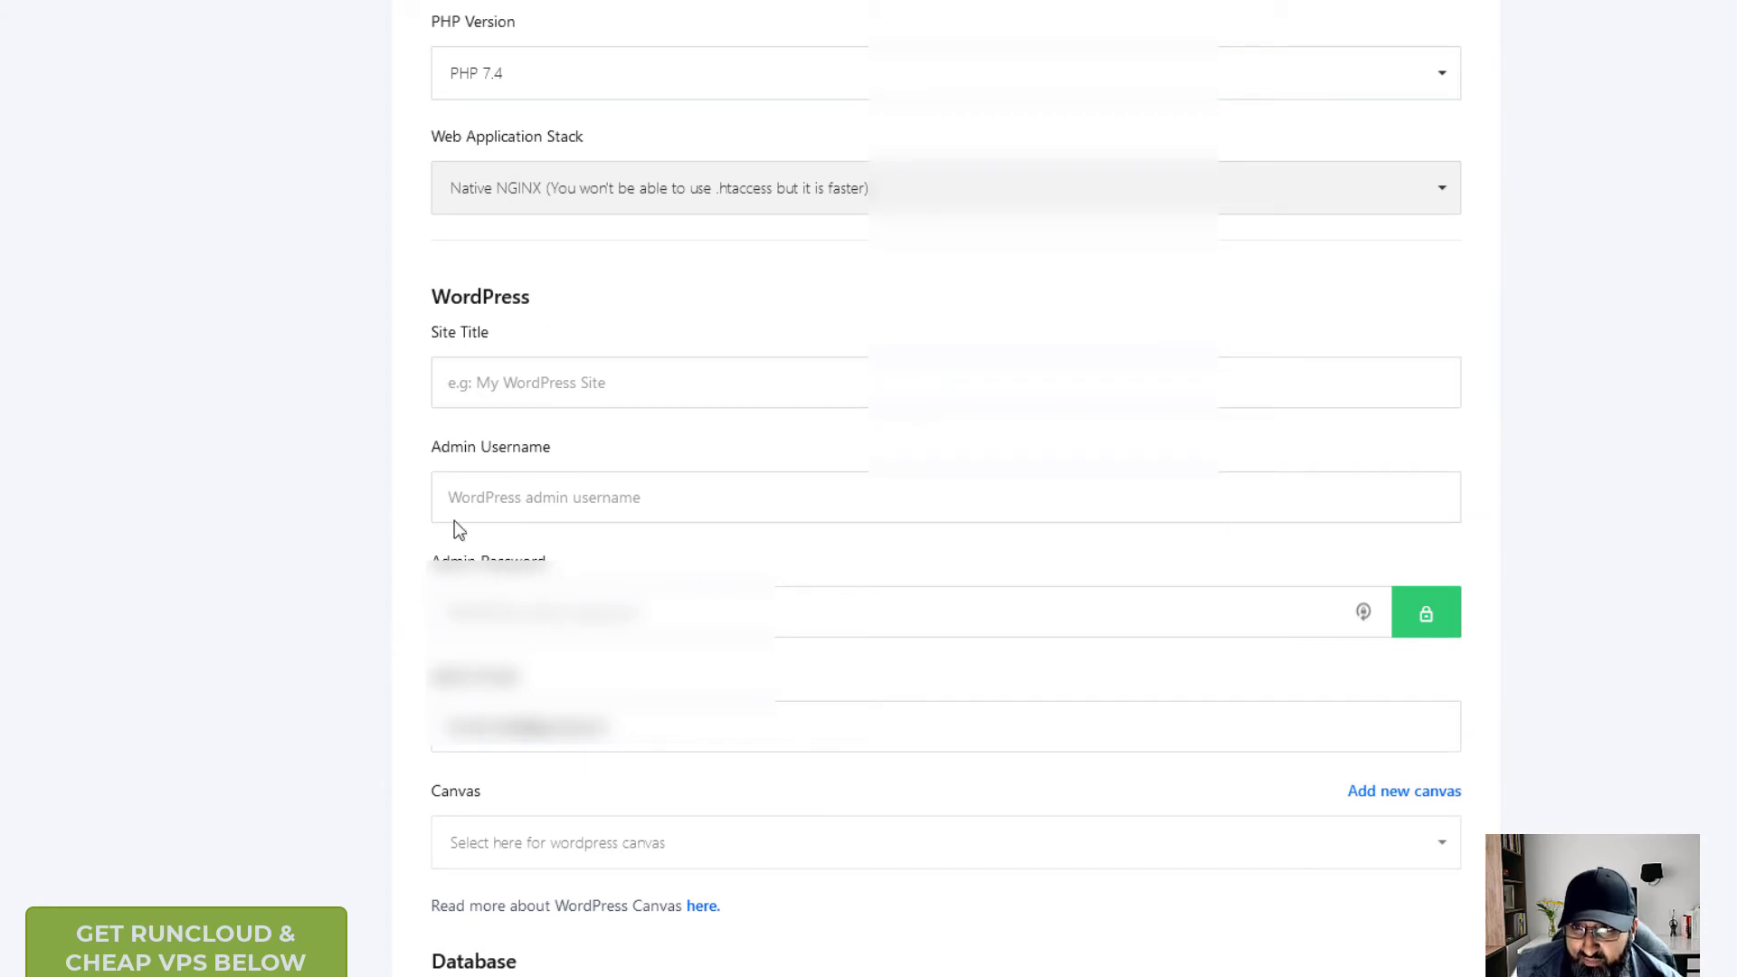
# - Enter site title backpain, admin username admin and an admin password
pyautogui.click(515, 389)
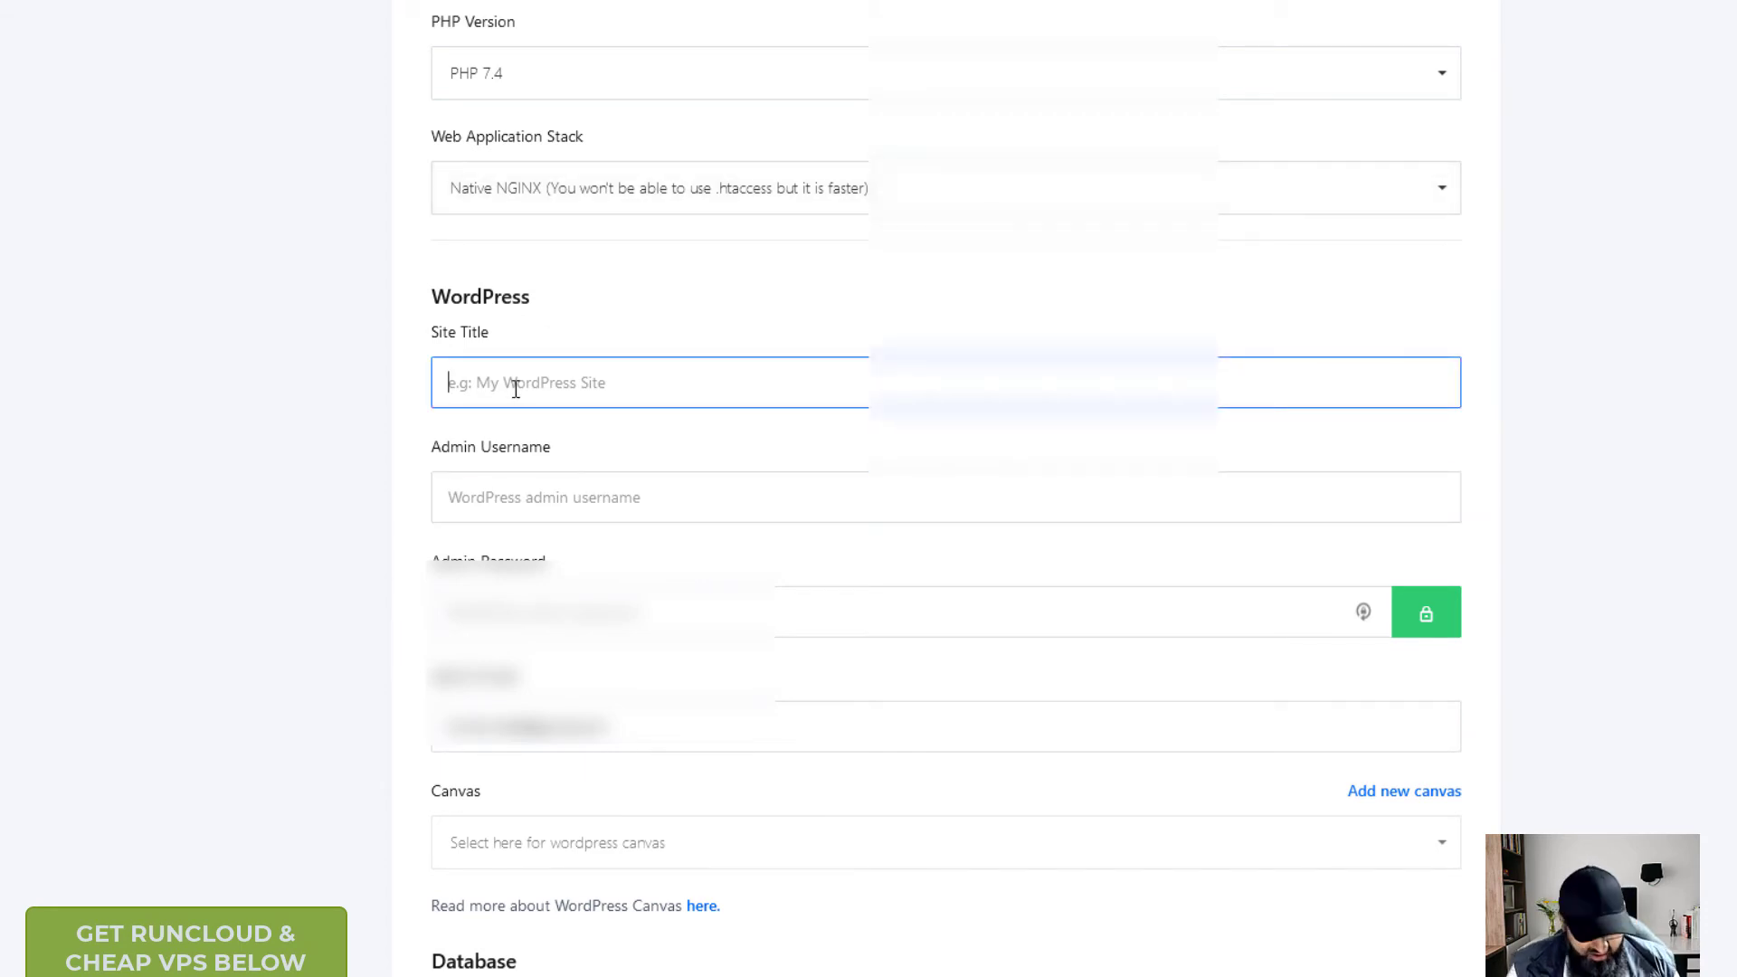
pyautogui.write('bac')
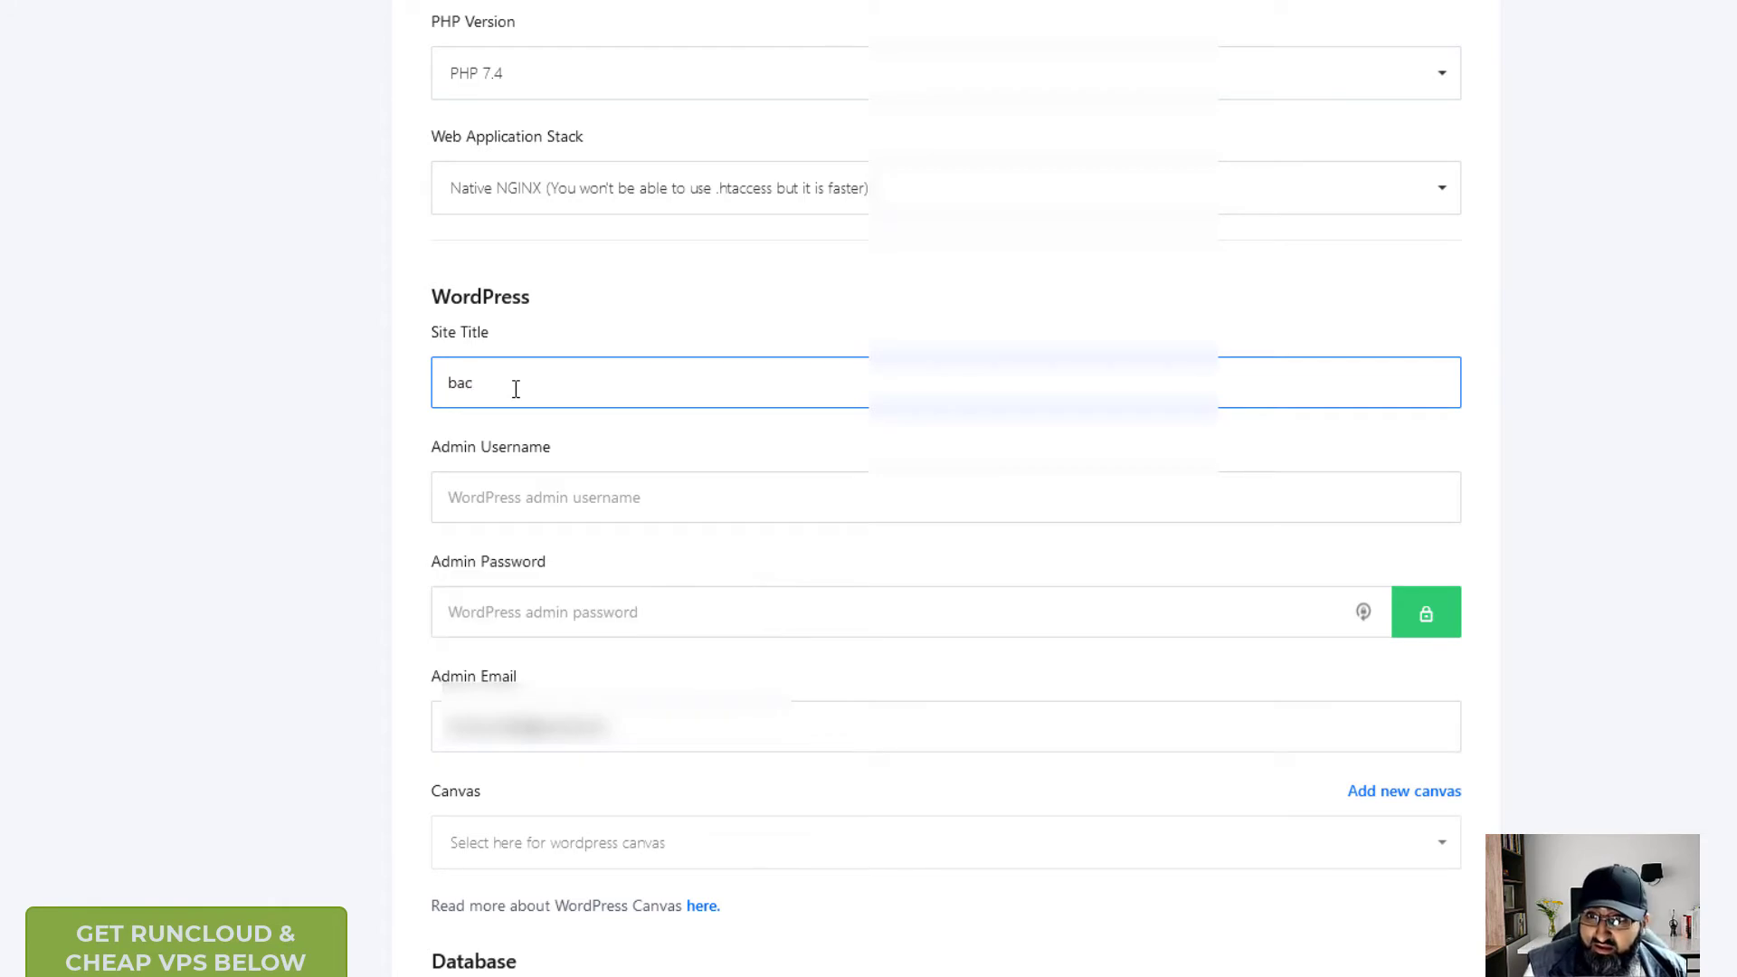
pyautogui.write('kpain')
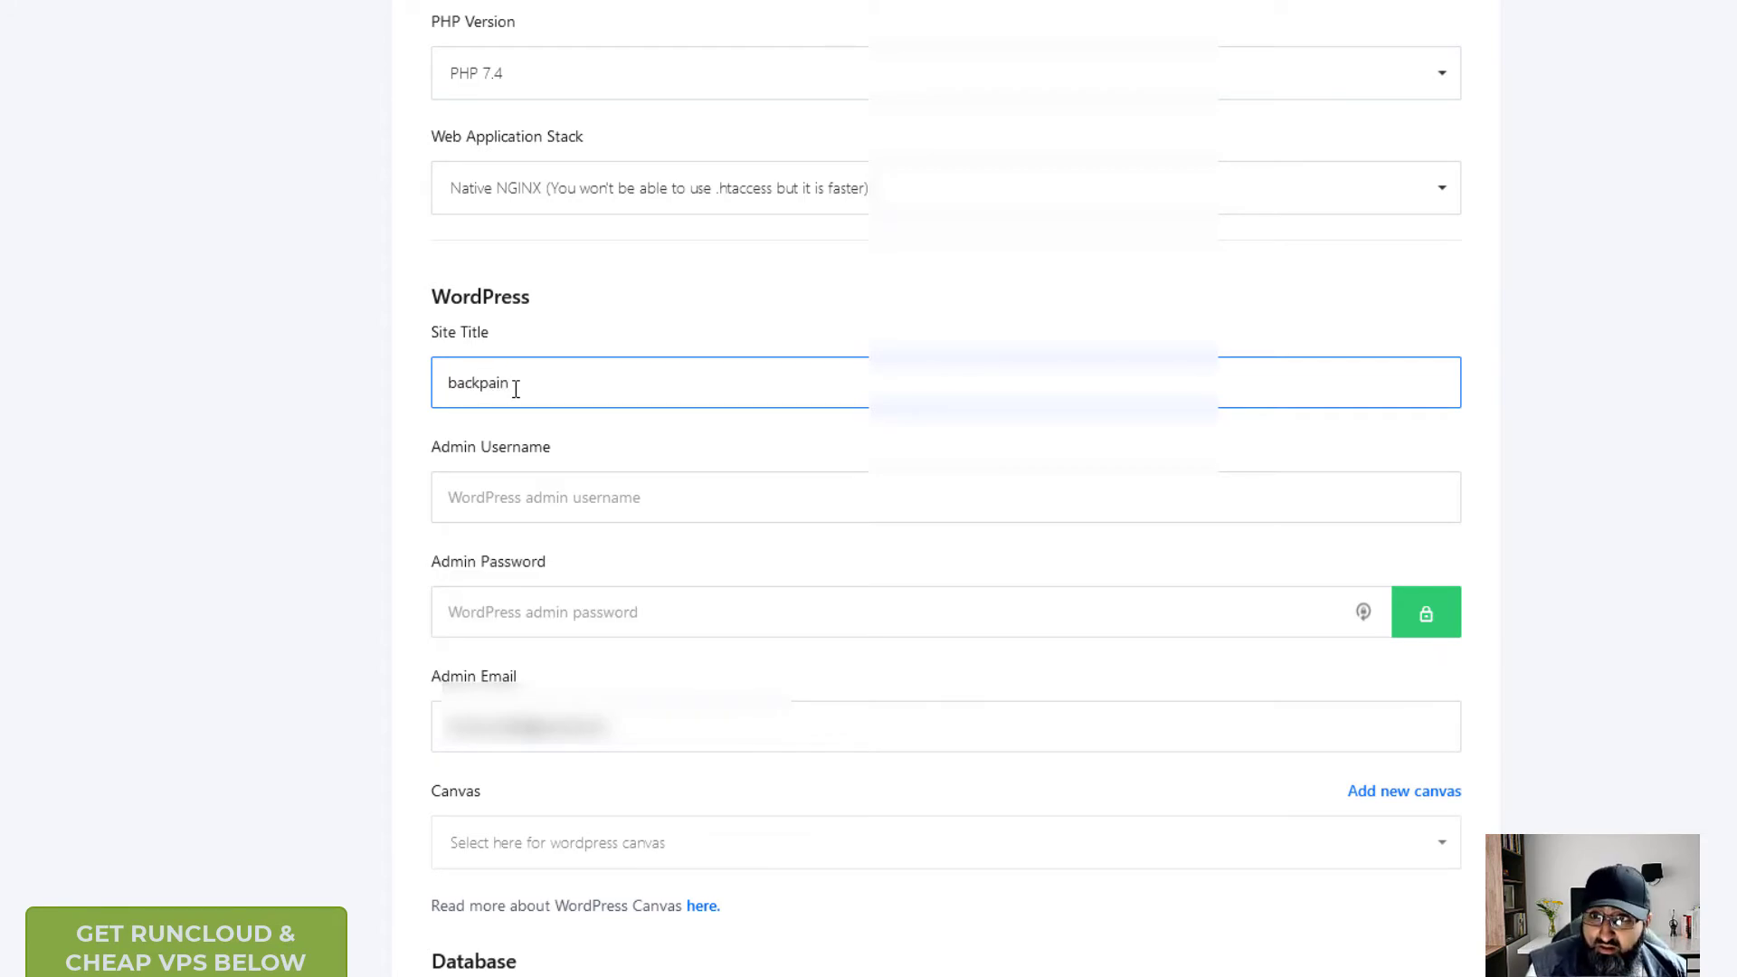
pyautogui.press('Tab')
pyautogui.write('admi')
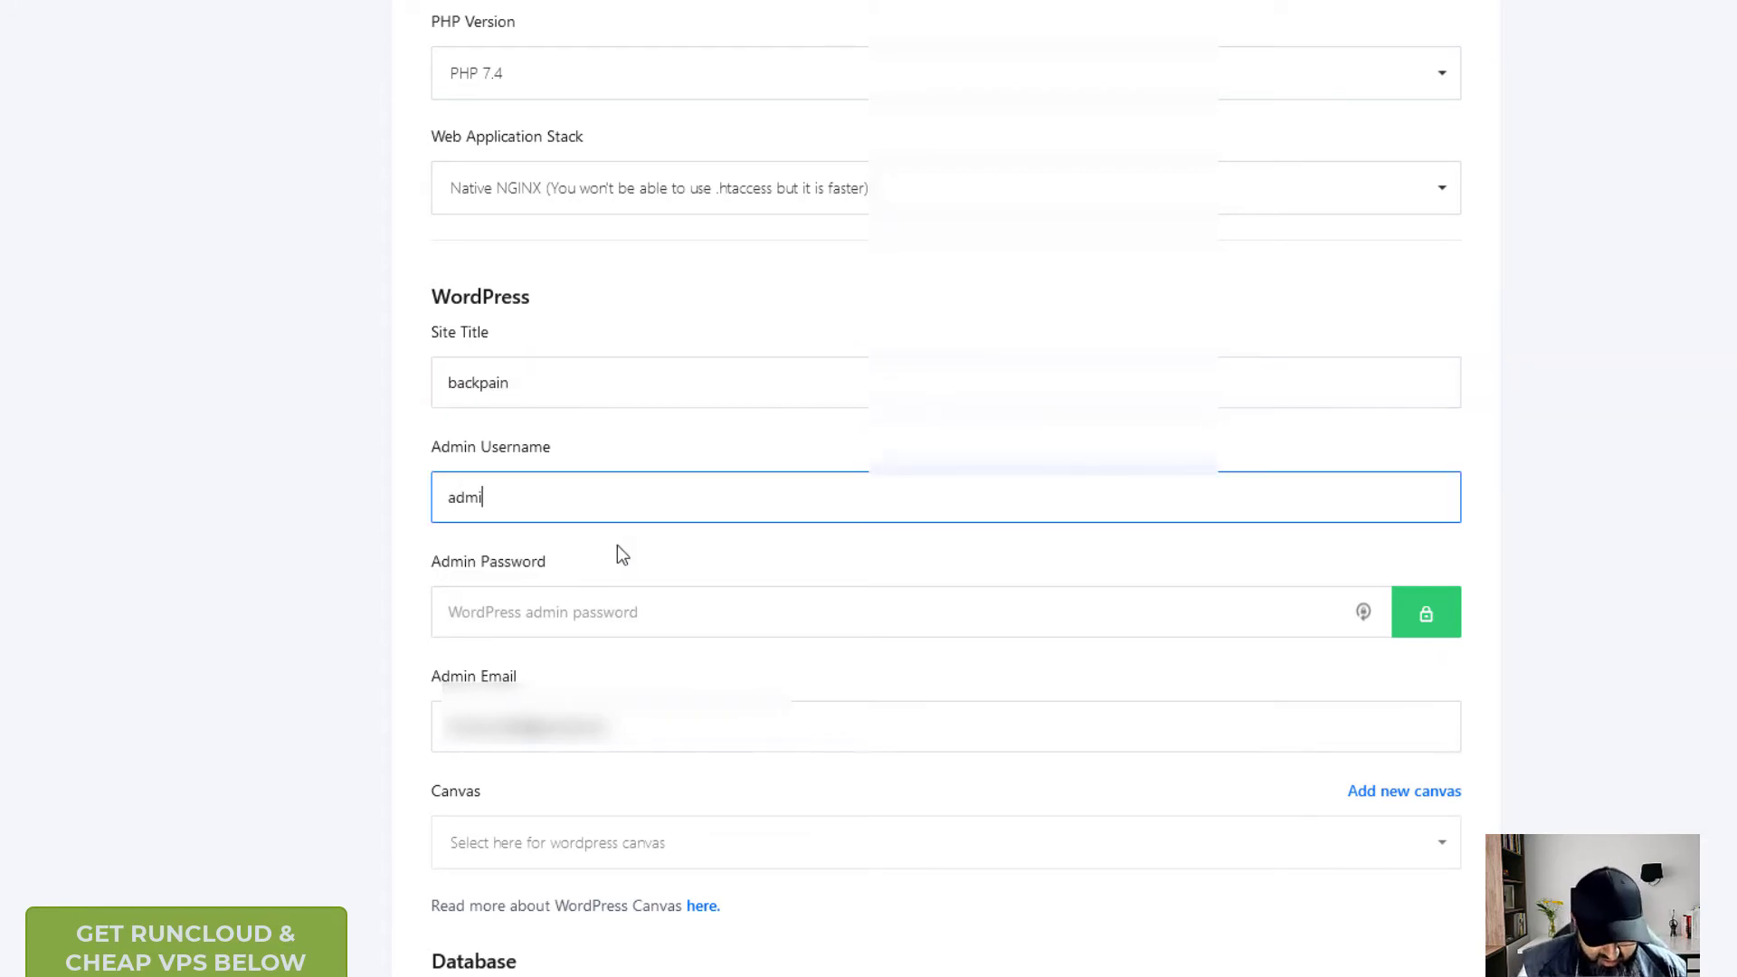
pyautogui.write('n')
pyautogui.press('Tab')
pyautogui.write('•••••')
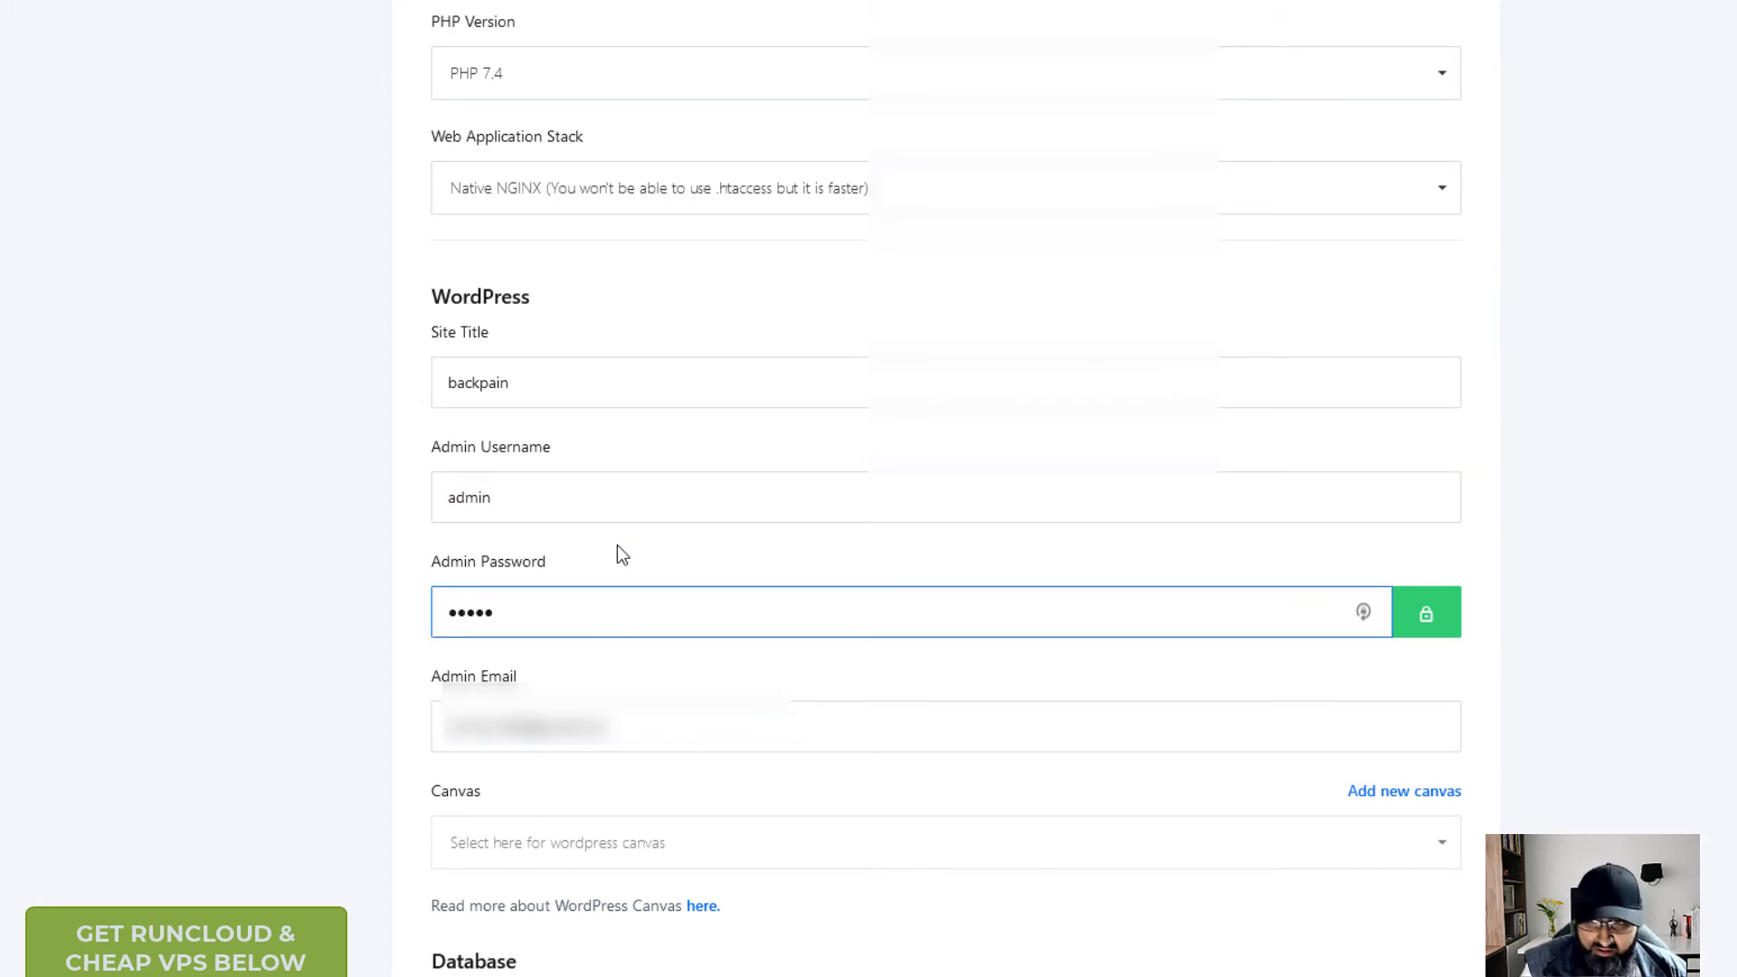
pyautogui.write('•••')
# - Replace the prefilled admin e-mail with the site's admin address, then view the database fields
pyautogui.click(636, 729)
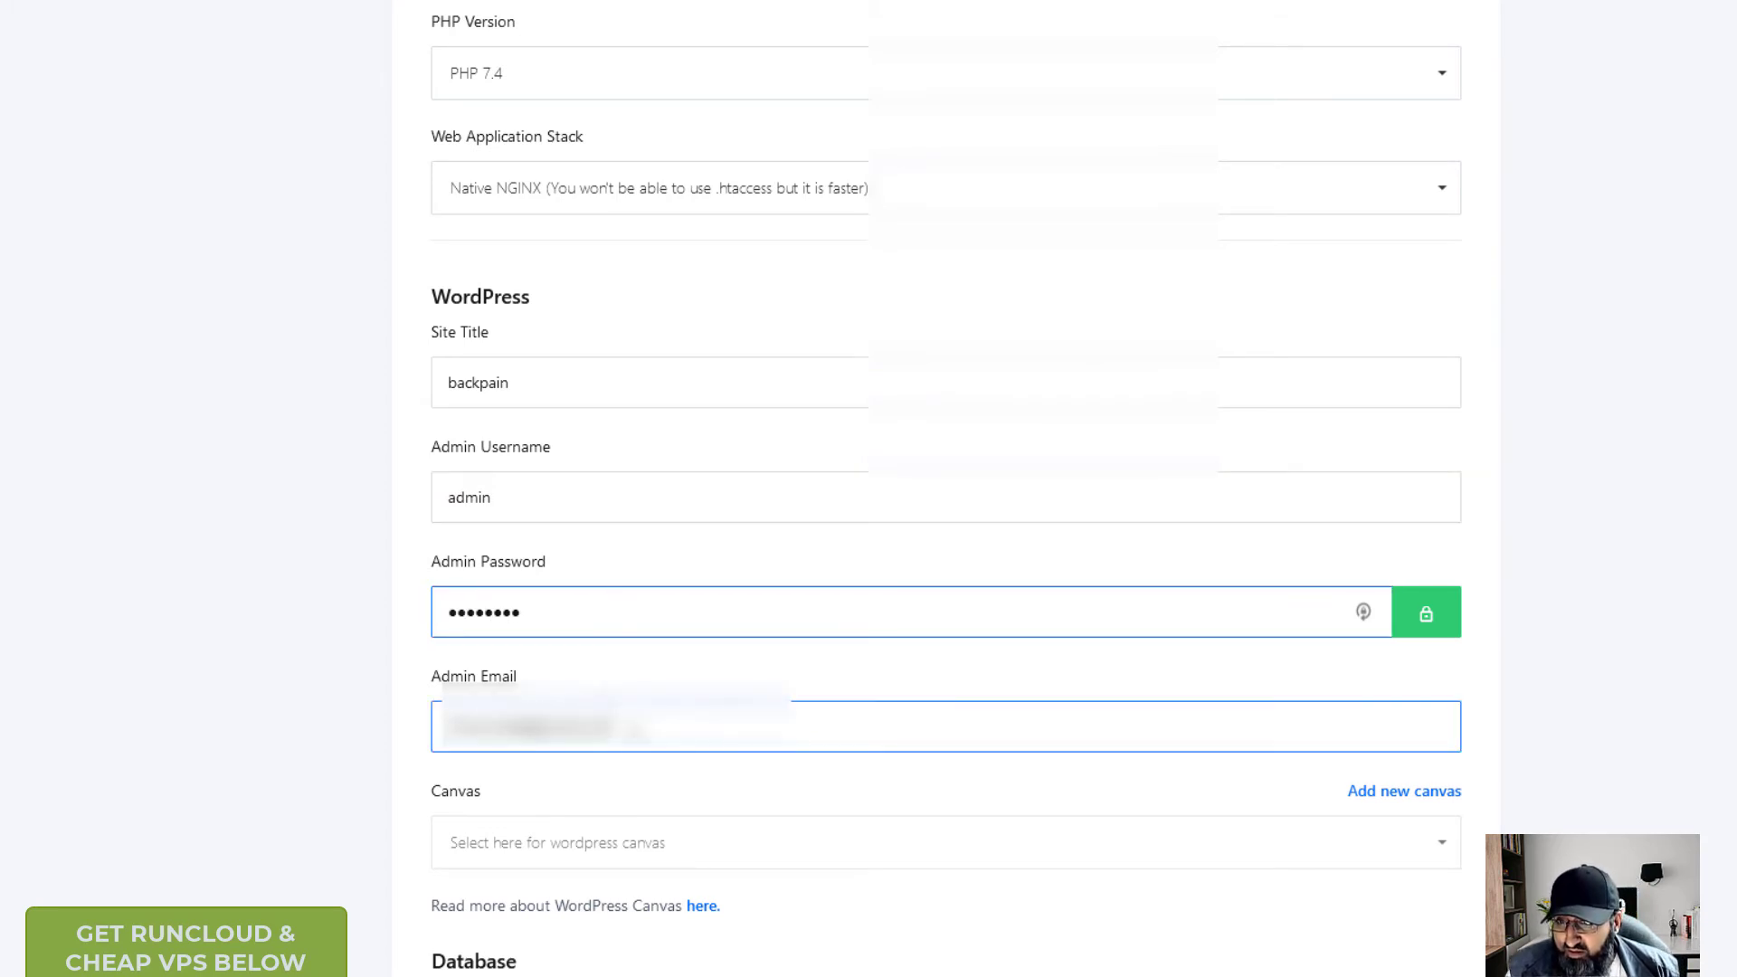
pyautogui.moveTo(636, 729); pyautogui.dragTo(399, 715)
pyautogui.press('BackSpace')
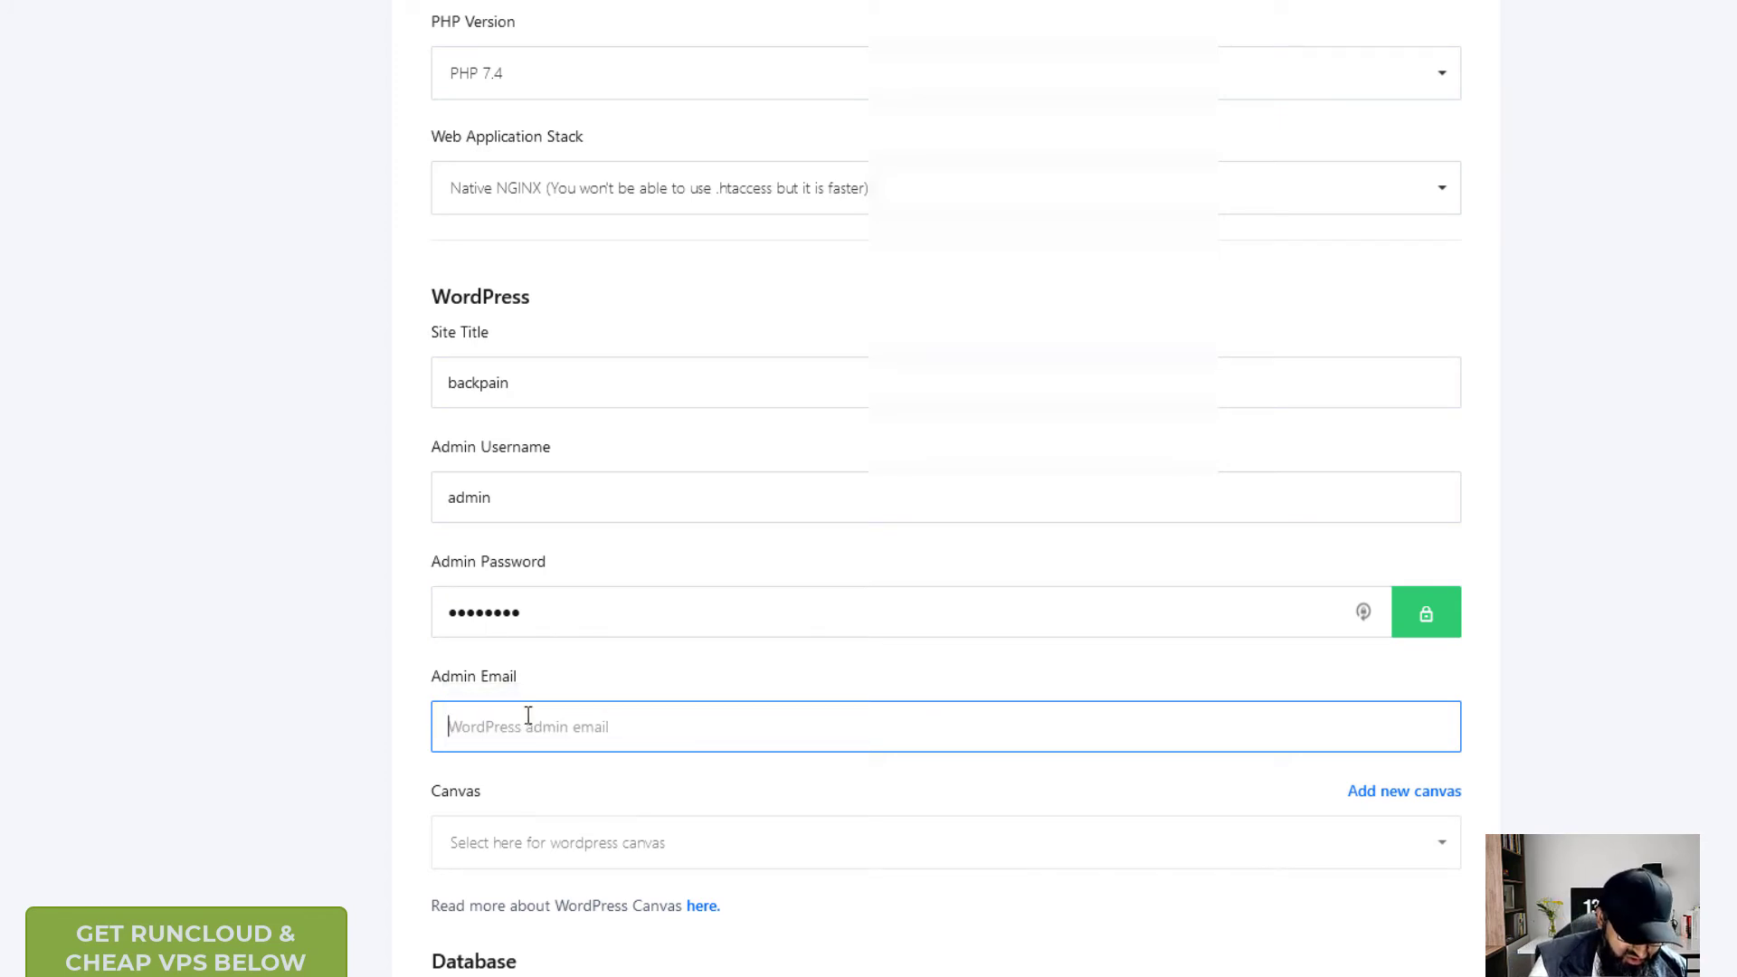
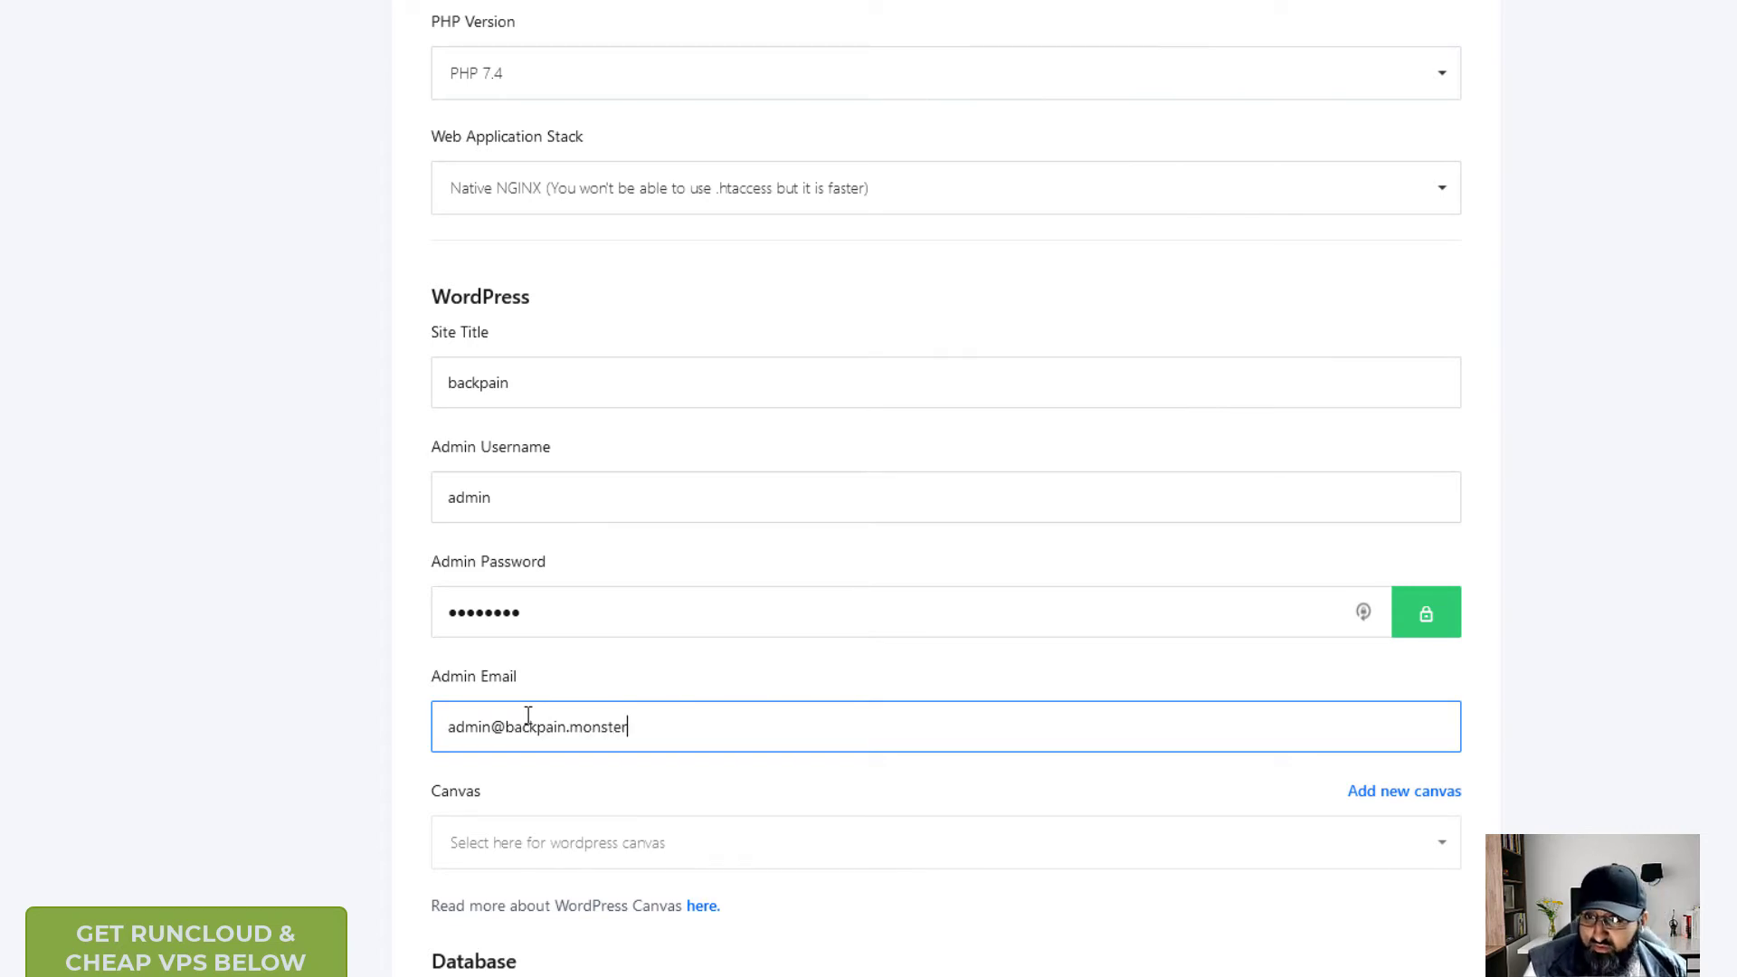
pyautogui.scroll(-3, 807, 767)
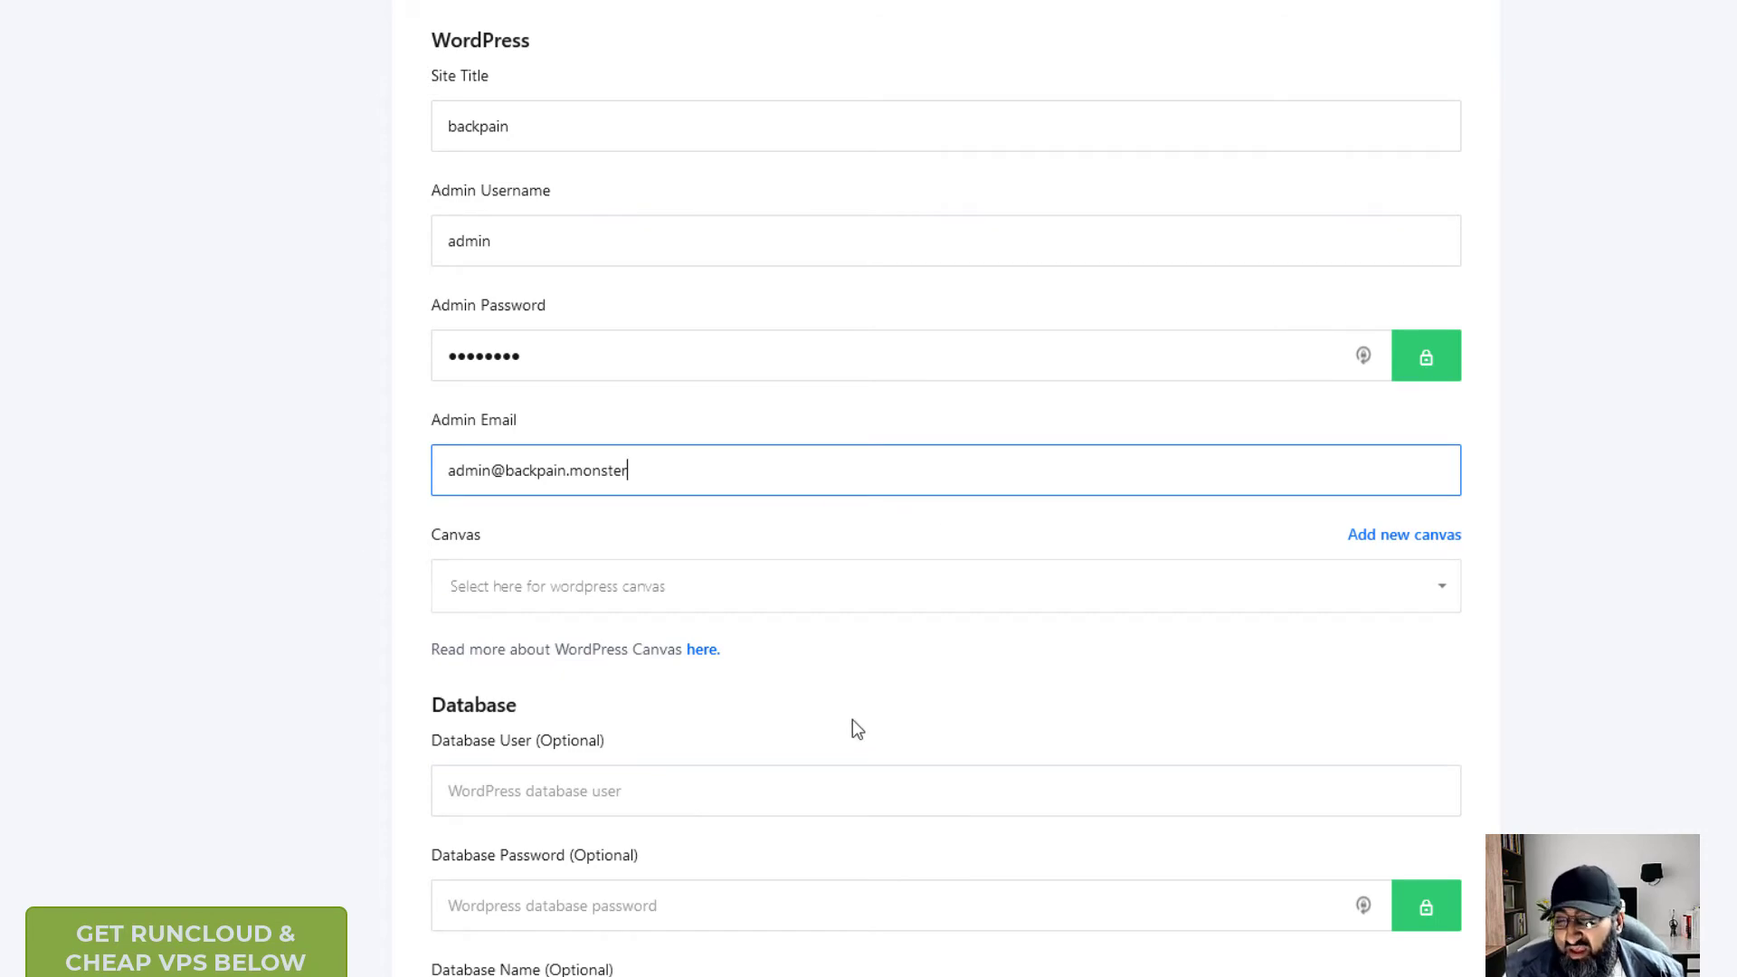
pyautogui.scroll(-4, 748, 701)
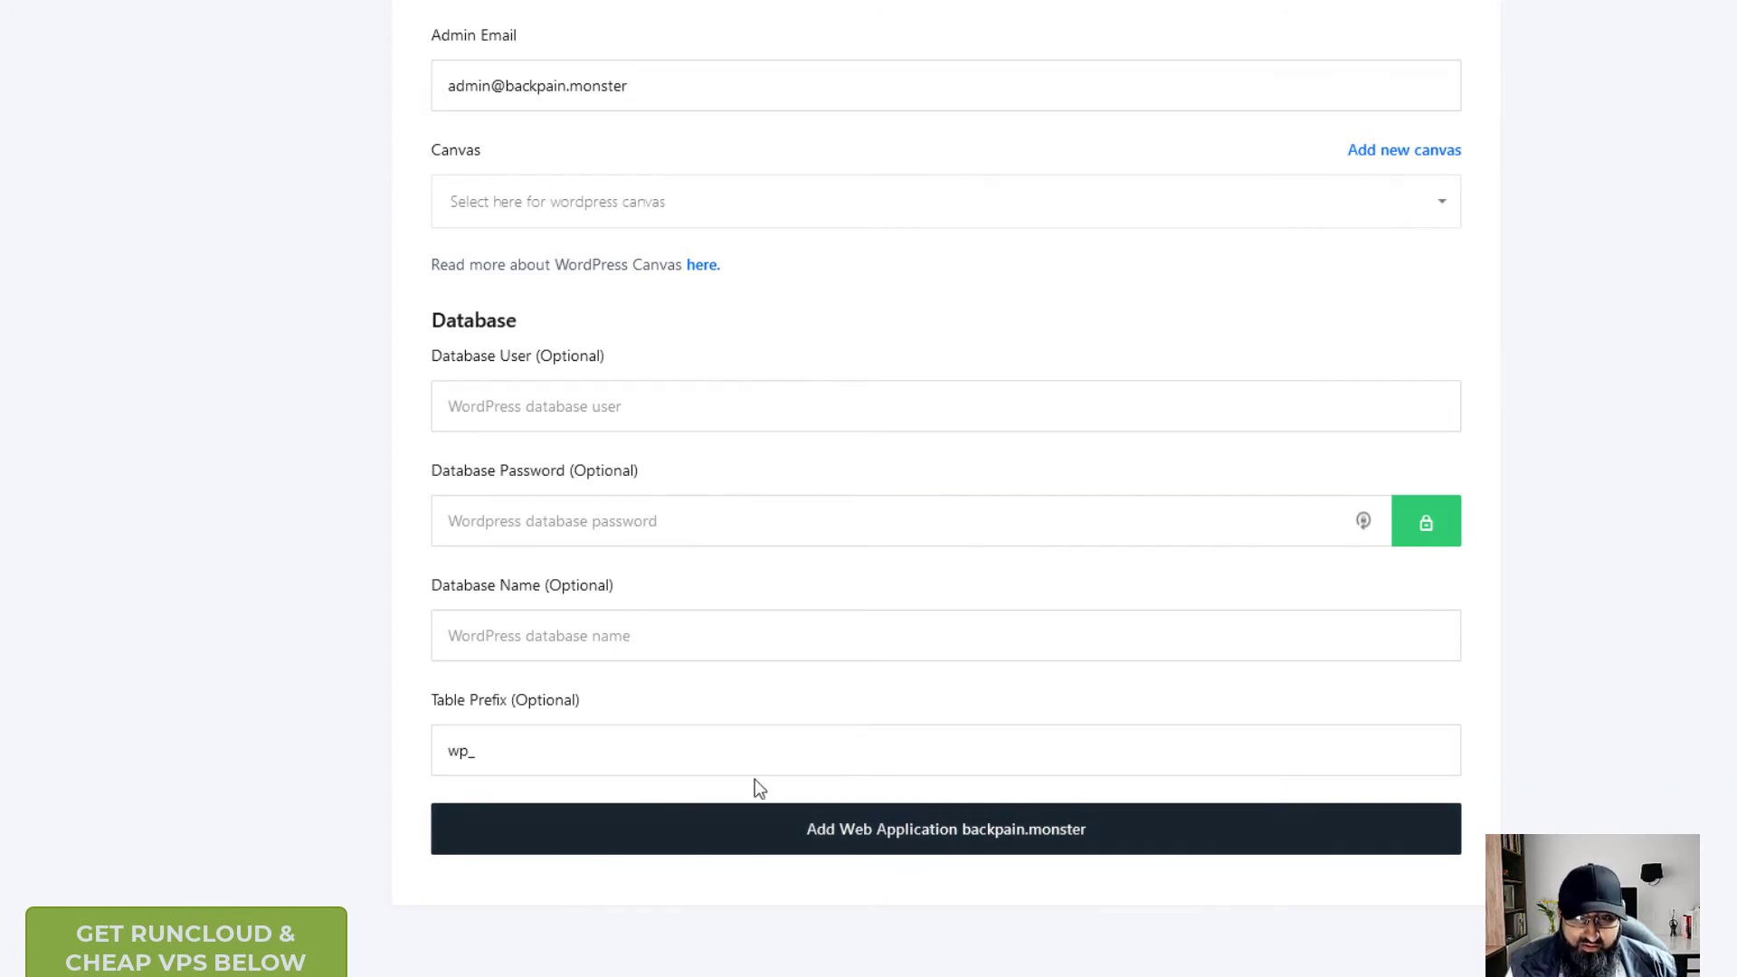
# - Submit the WordPress app form, which rejects the name containing a dot
pyautogui.click(806, 735)
pyautogui.scroll(6, 806, 735)
pyautogui.scroll(-5, 571, 283)
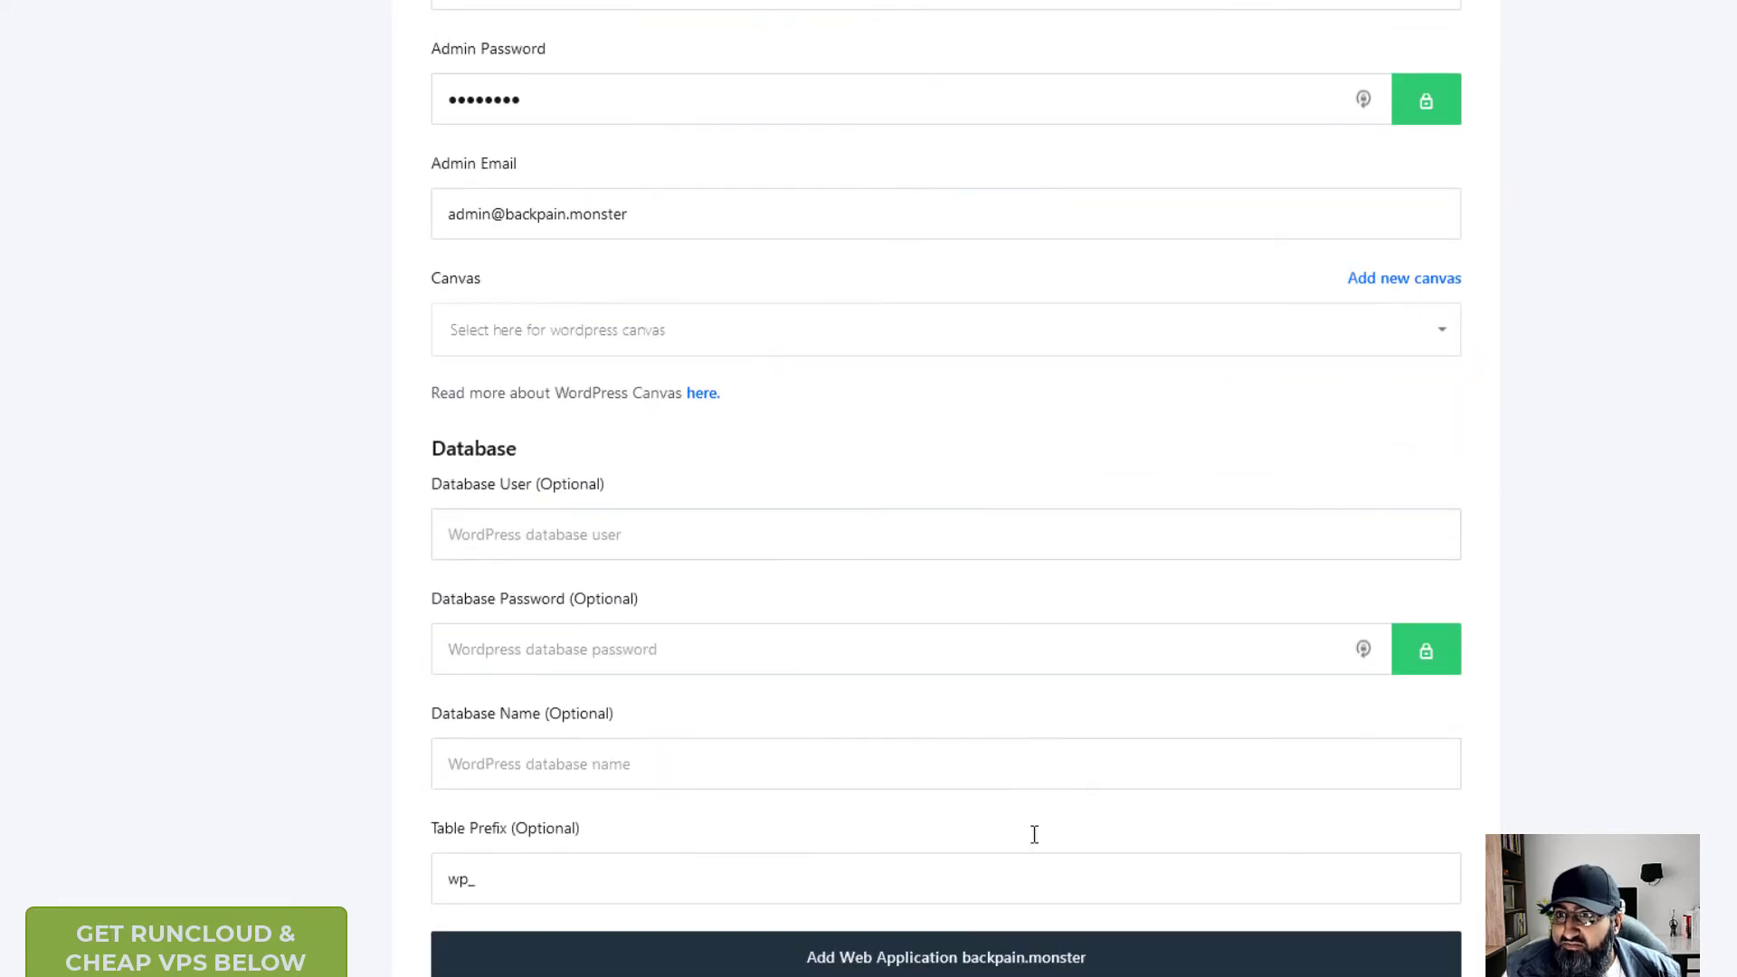
pyautogui.click(1006, 956)
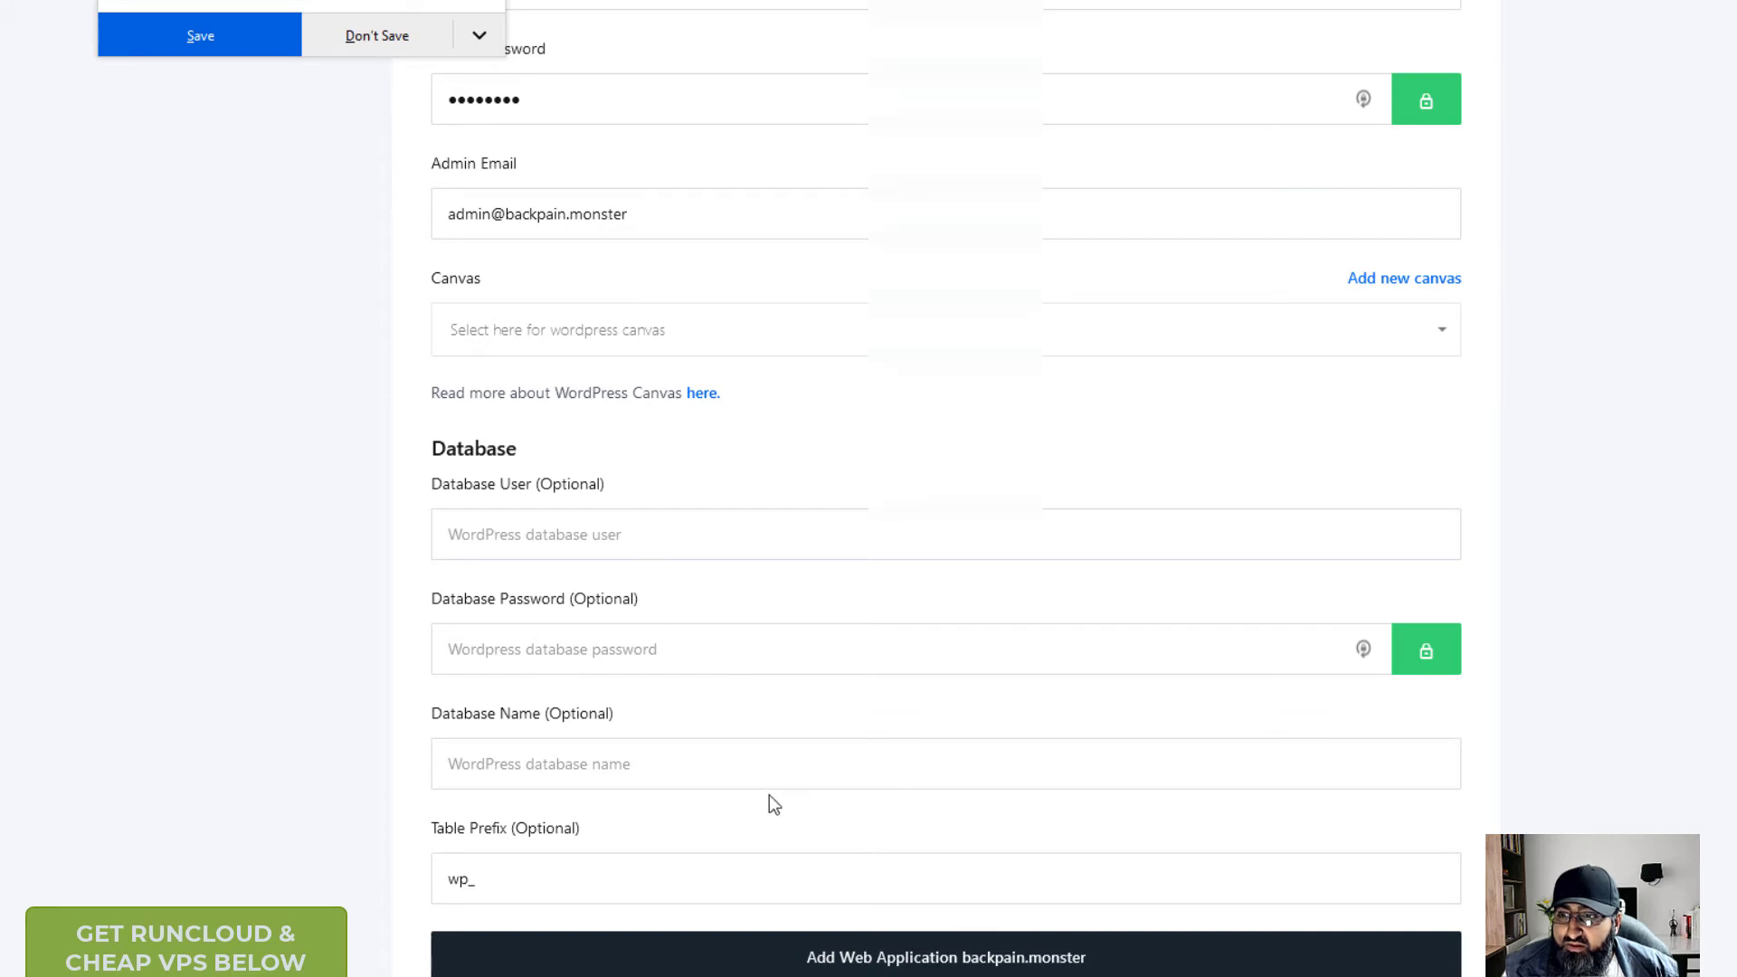
# - Change the web application name from backpain.monster to backpain_monster
pyautogui.scroll(13, 756, 790)
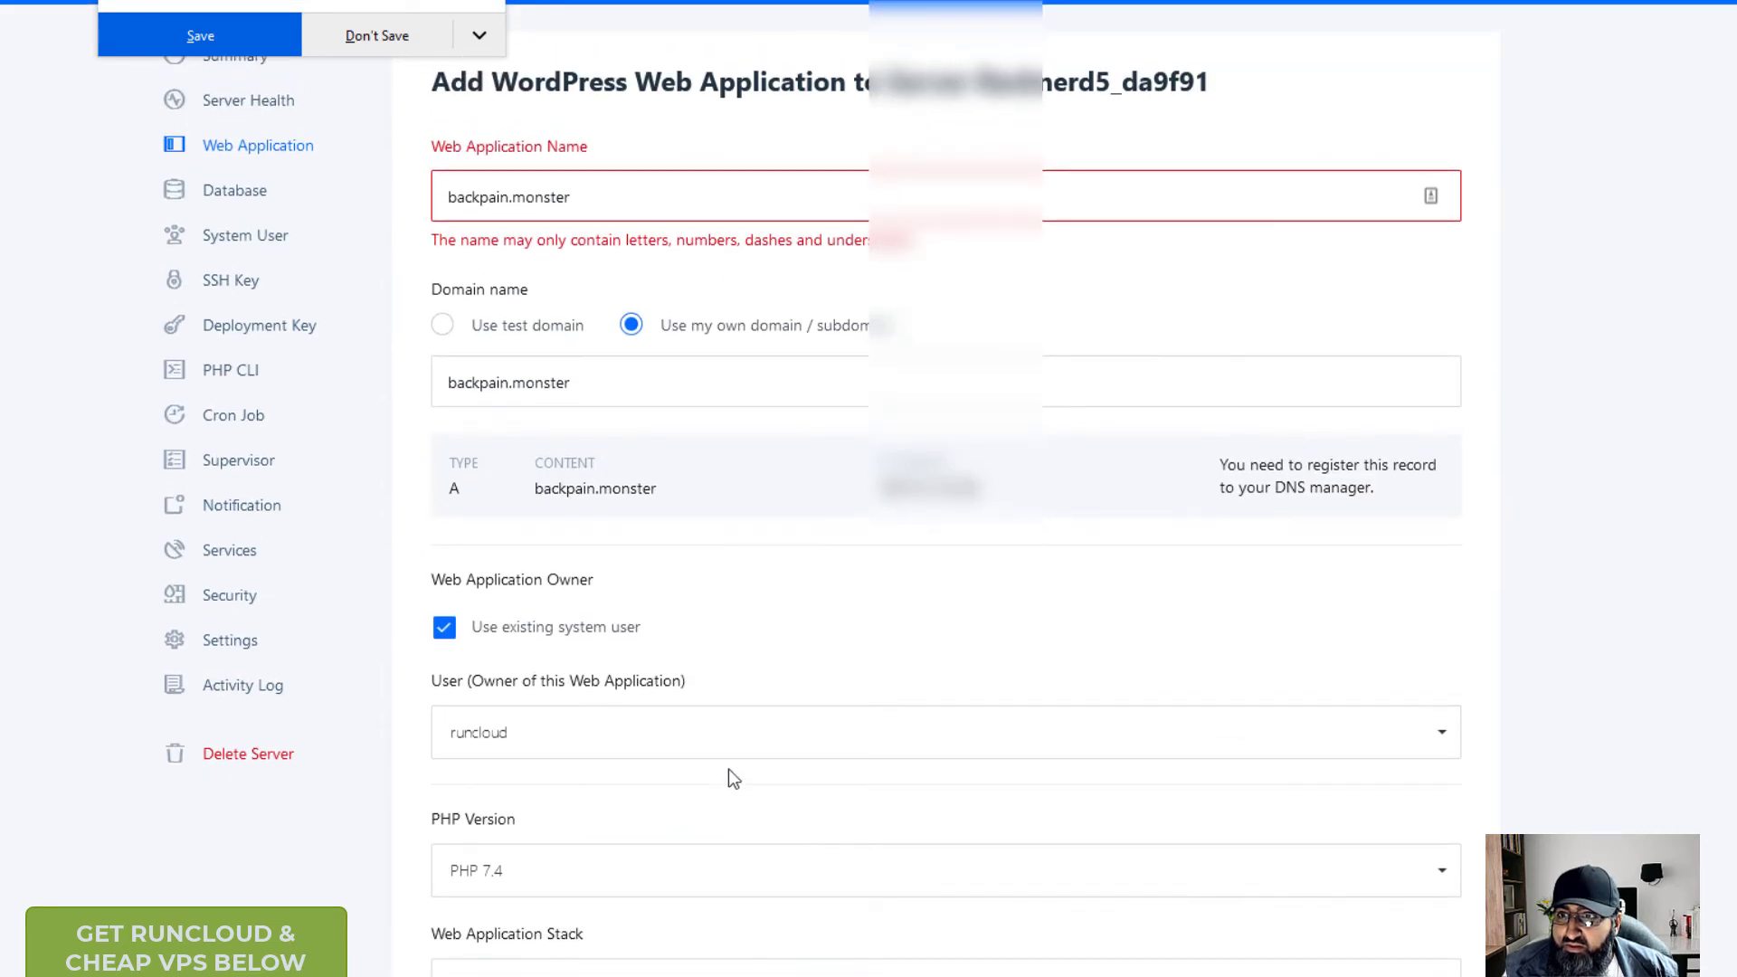
pyautogui.click(607, 196)
pyautogui.press('Left')
pyautogui.press('Left')
pyautogui.press('Left')
pyautogui.press('Left')
pyautogui.press('Left')
pyautogui.press('Left')
pyautogui.press('Left')
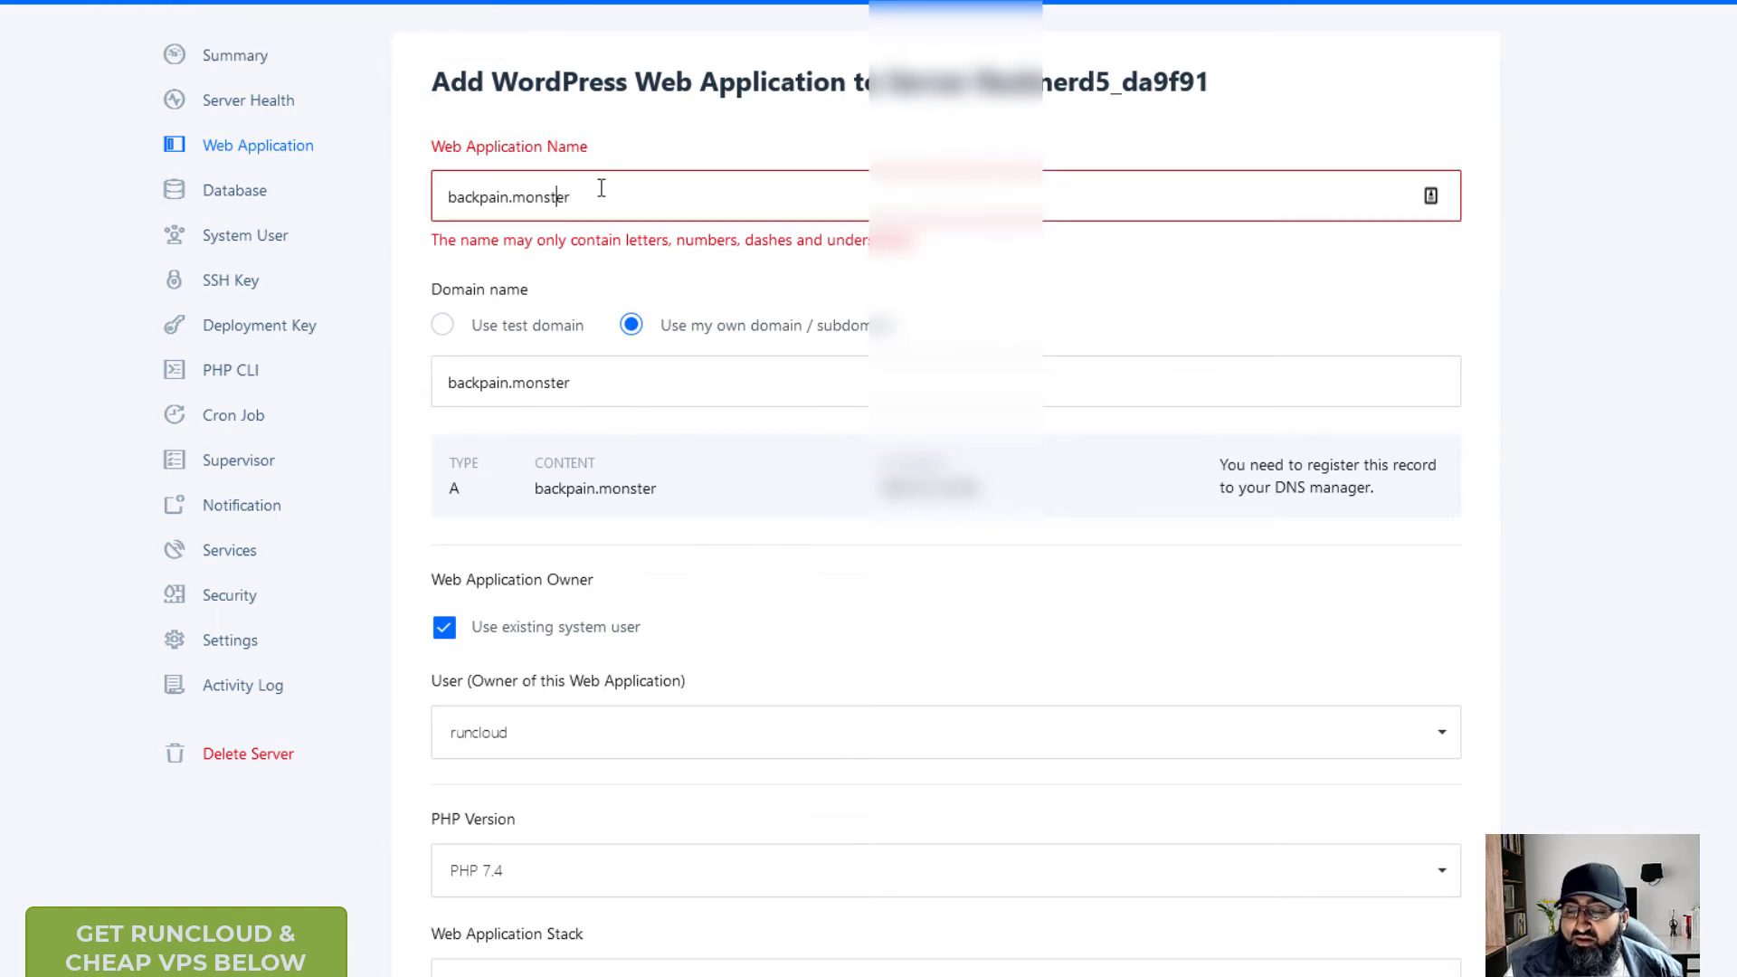
pyautogui.press('BackSpace')
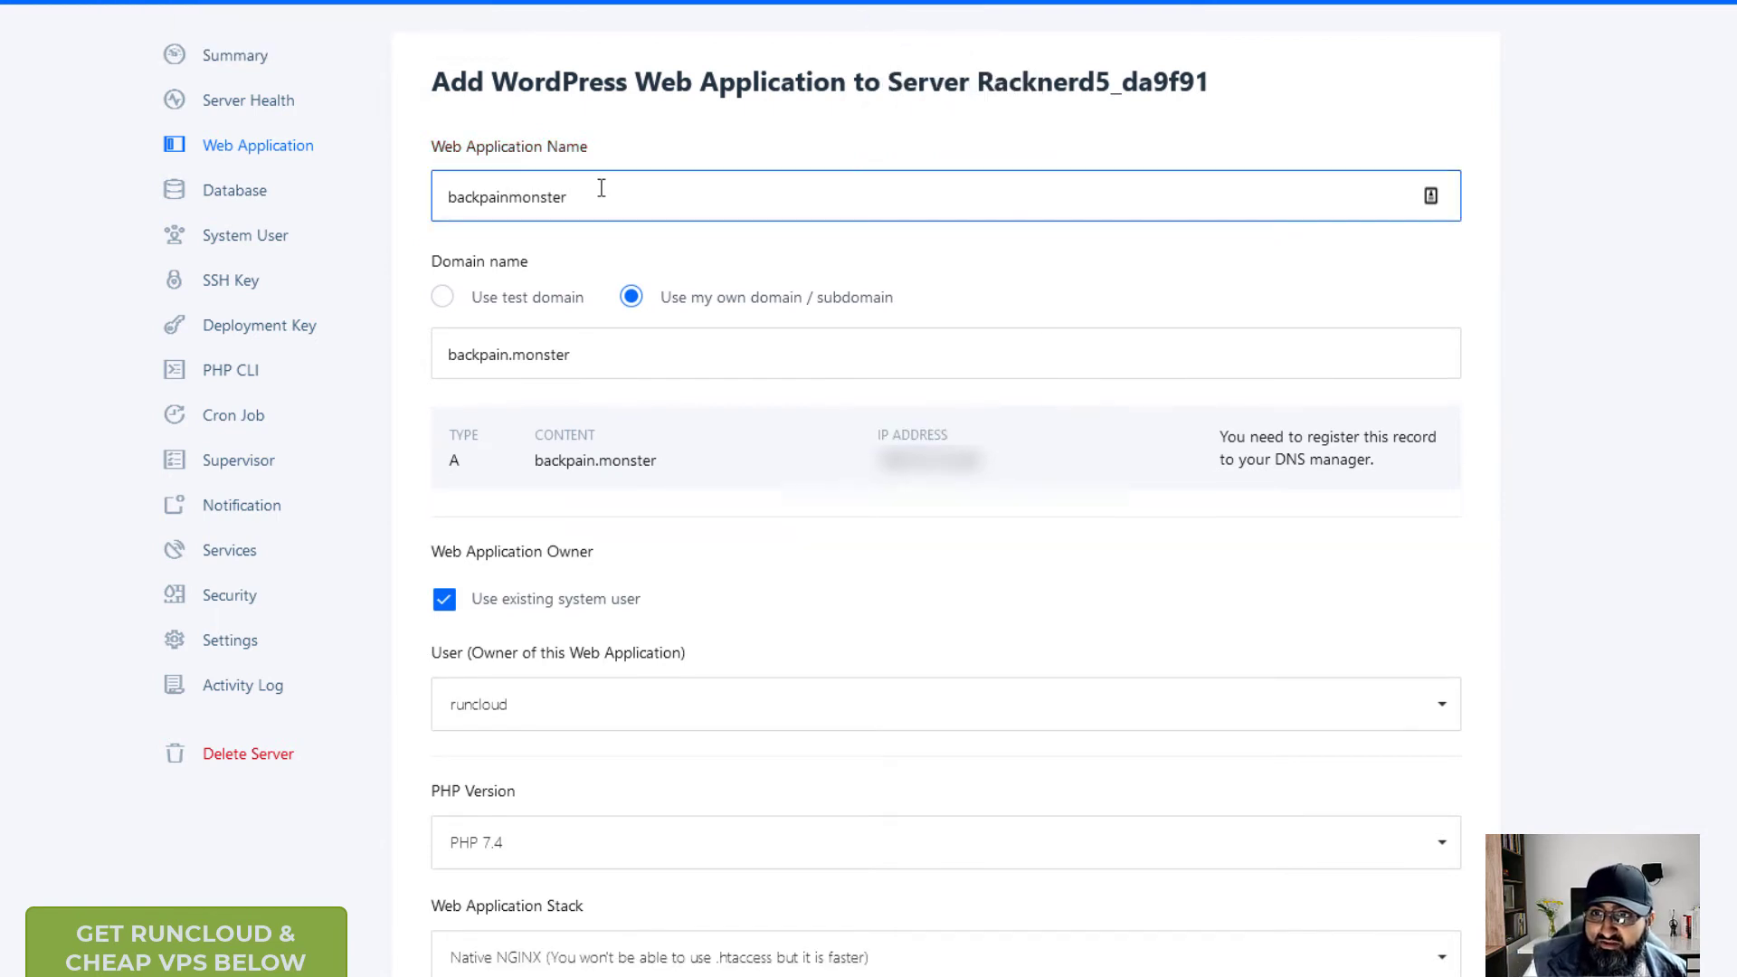
pyautogui.write('_')
pyautogui.scroll(-15, 420, 400)
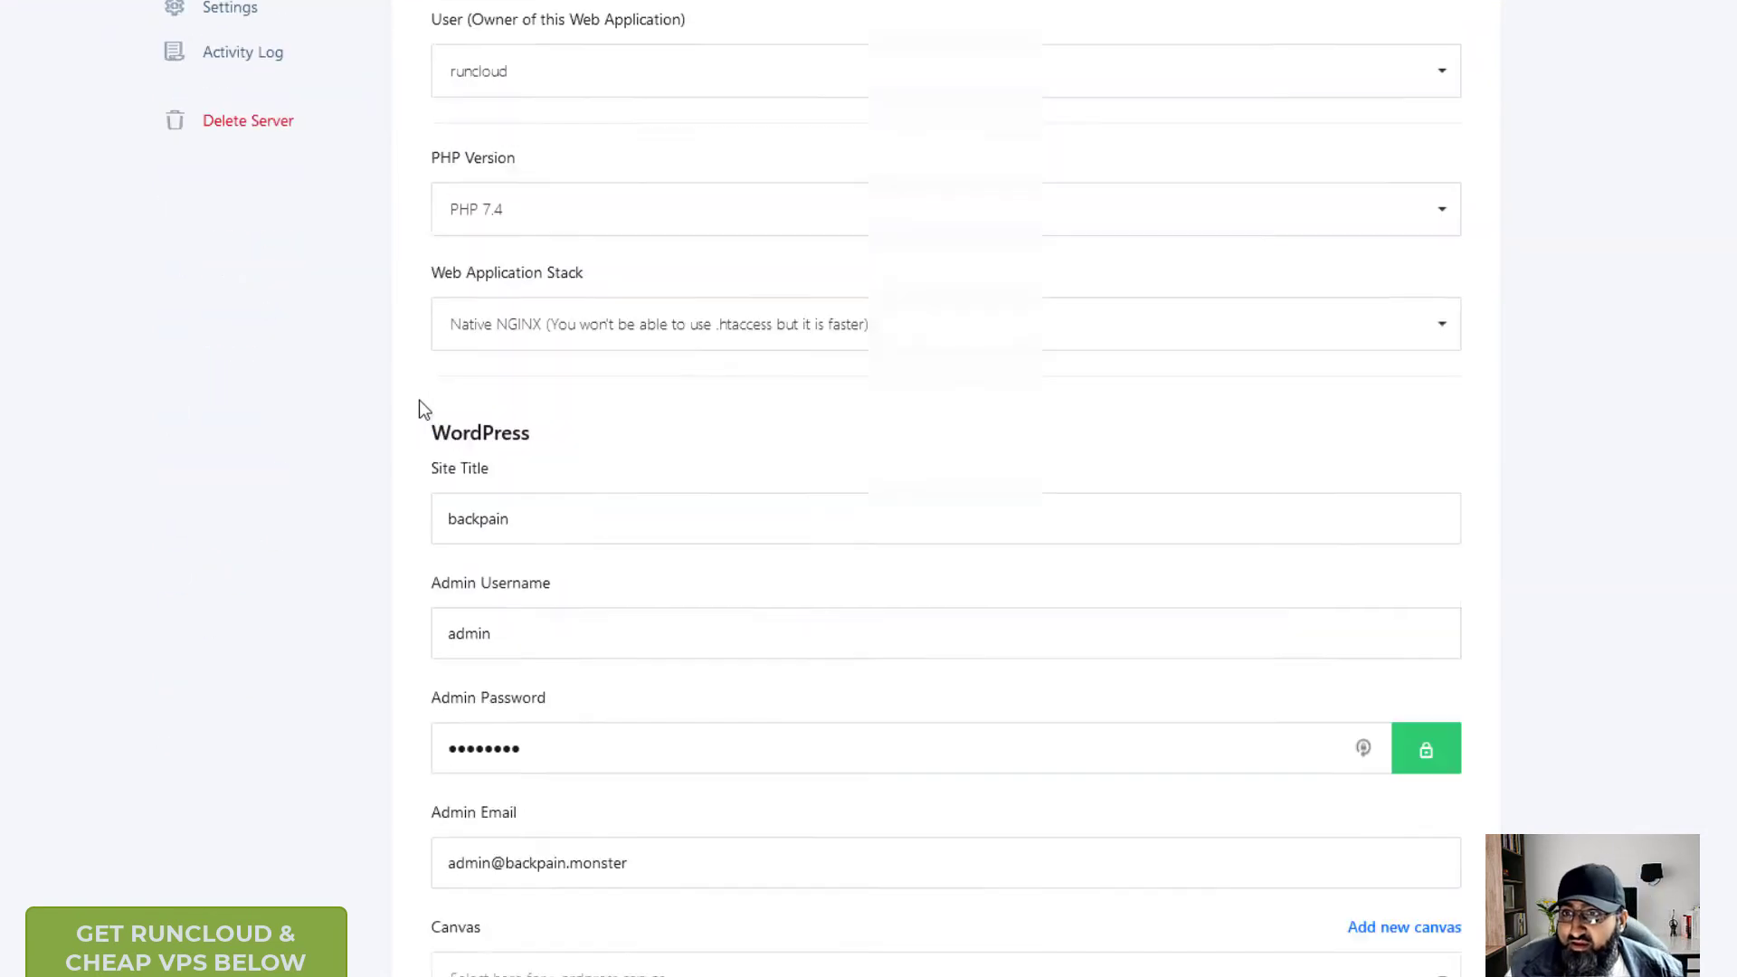
# - Create the backpain_monster app and open its WordPress General Settings page
pyautogui.click(967, 783)
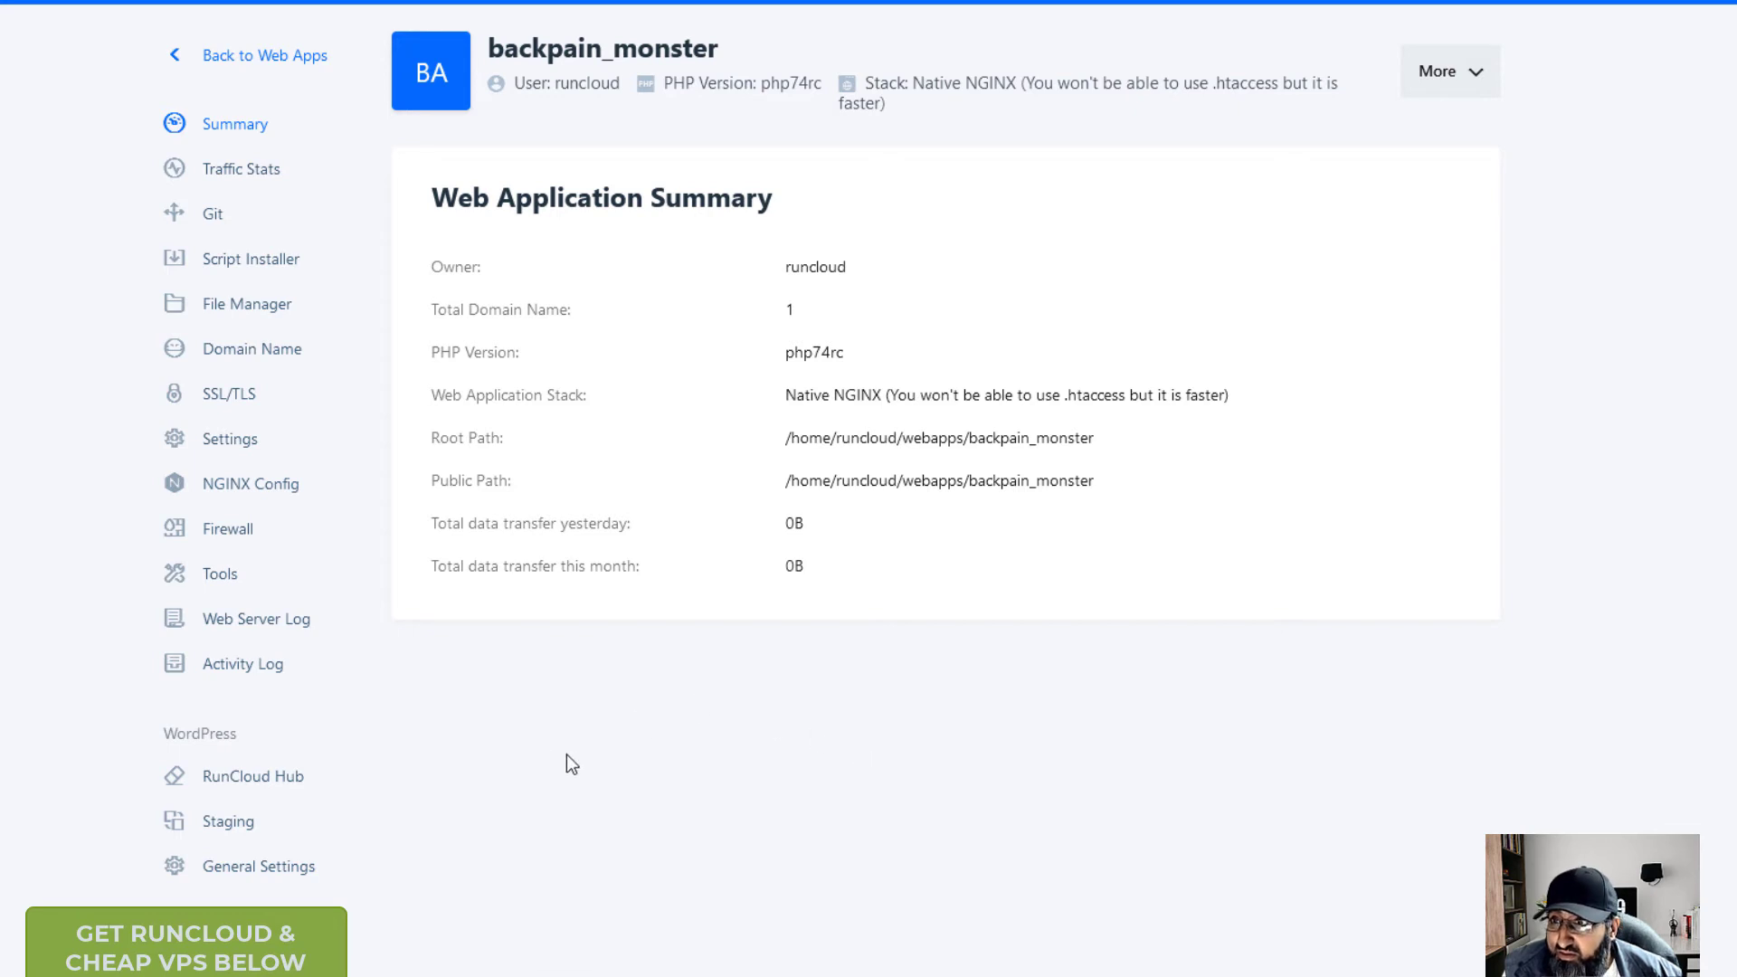
pyautogui.click(286, 873)
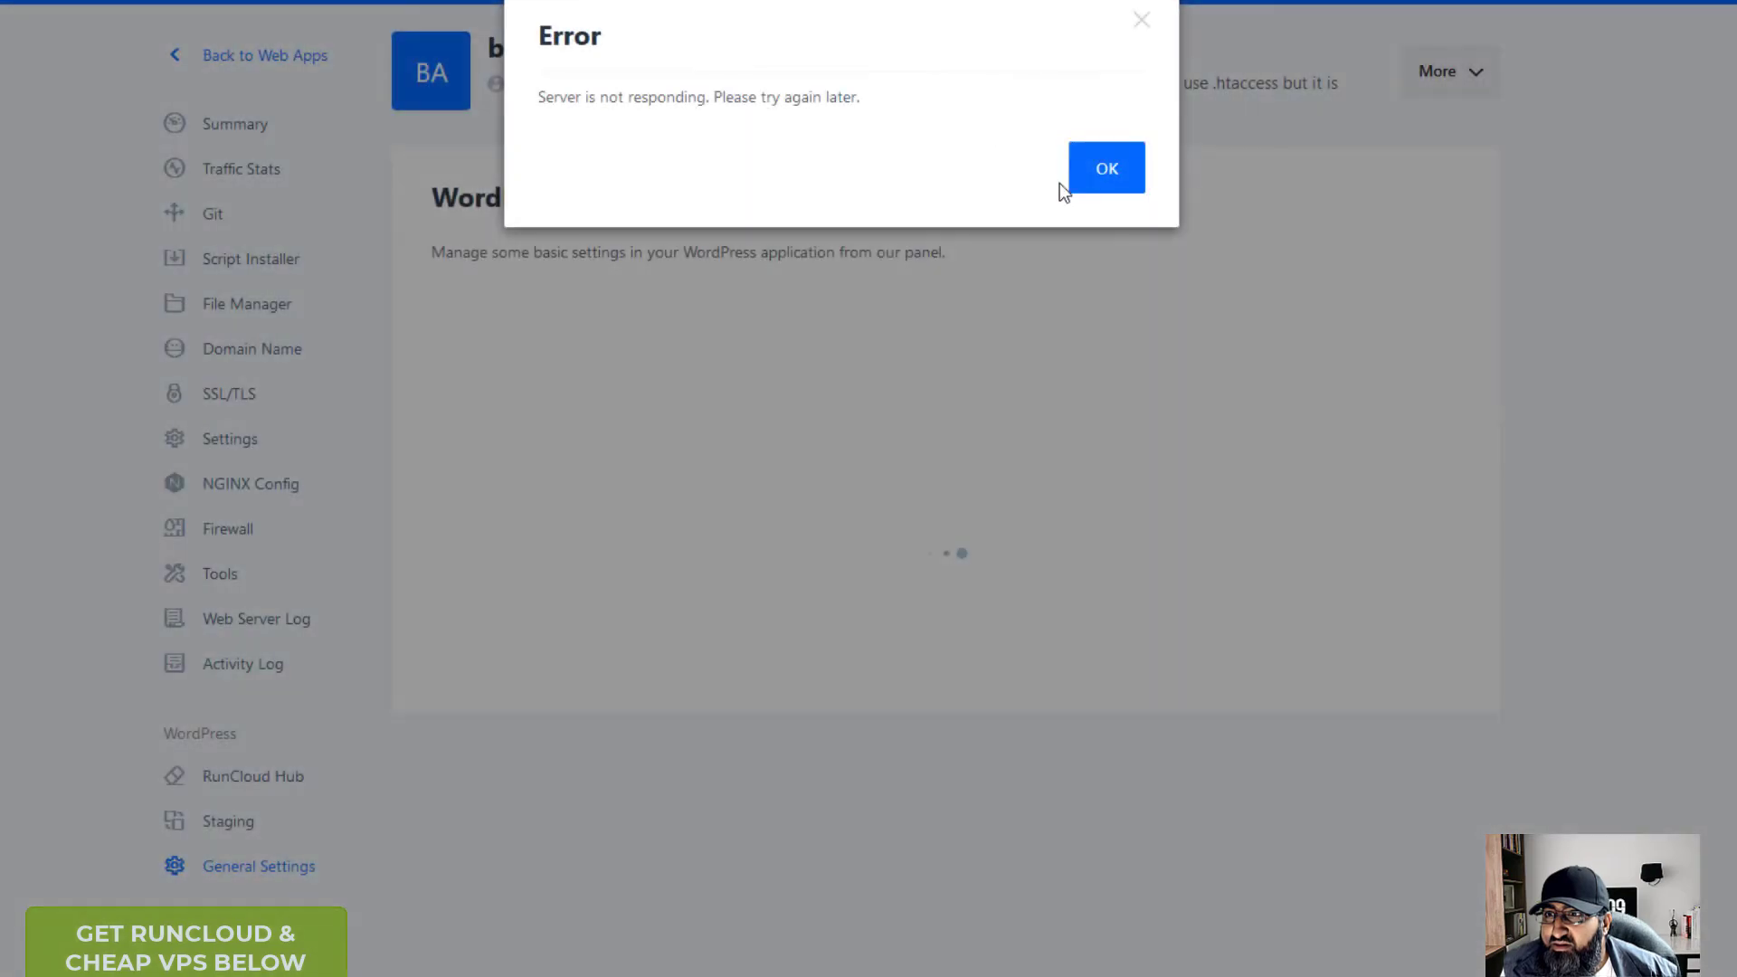
# - Dismiss the server-not-responding error, reload, and return to the All servers list
pyautogui.click(1113, 169)
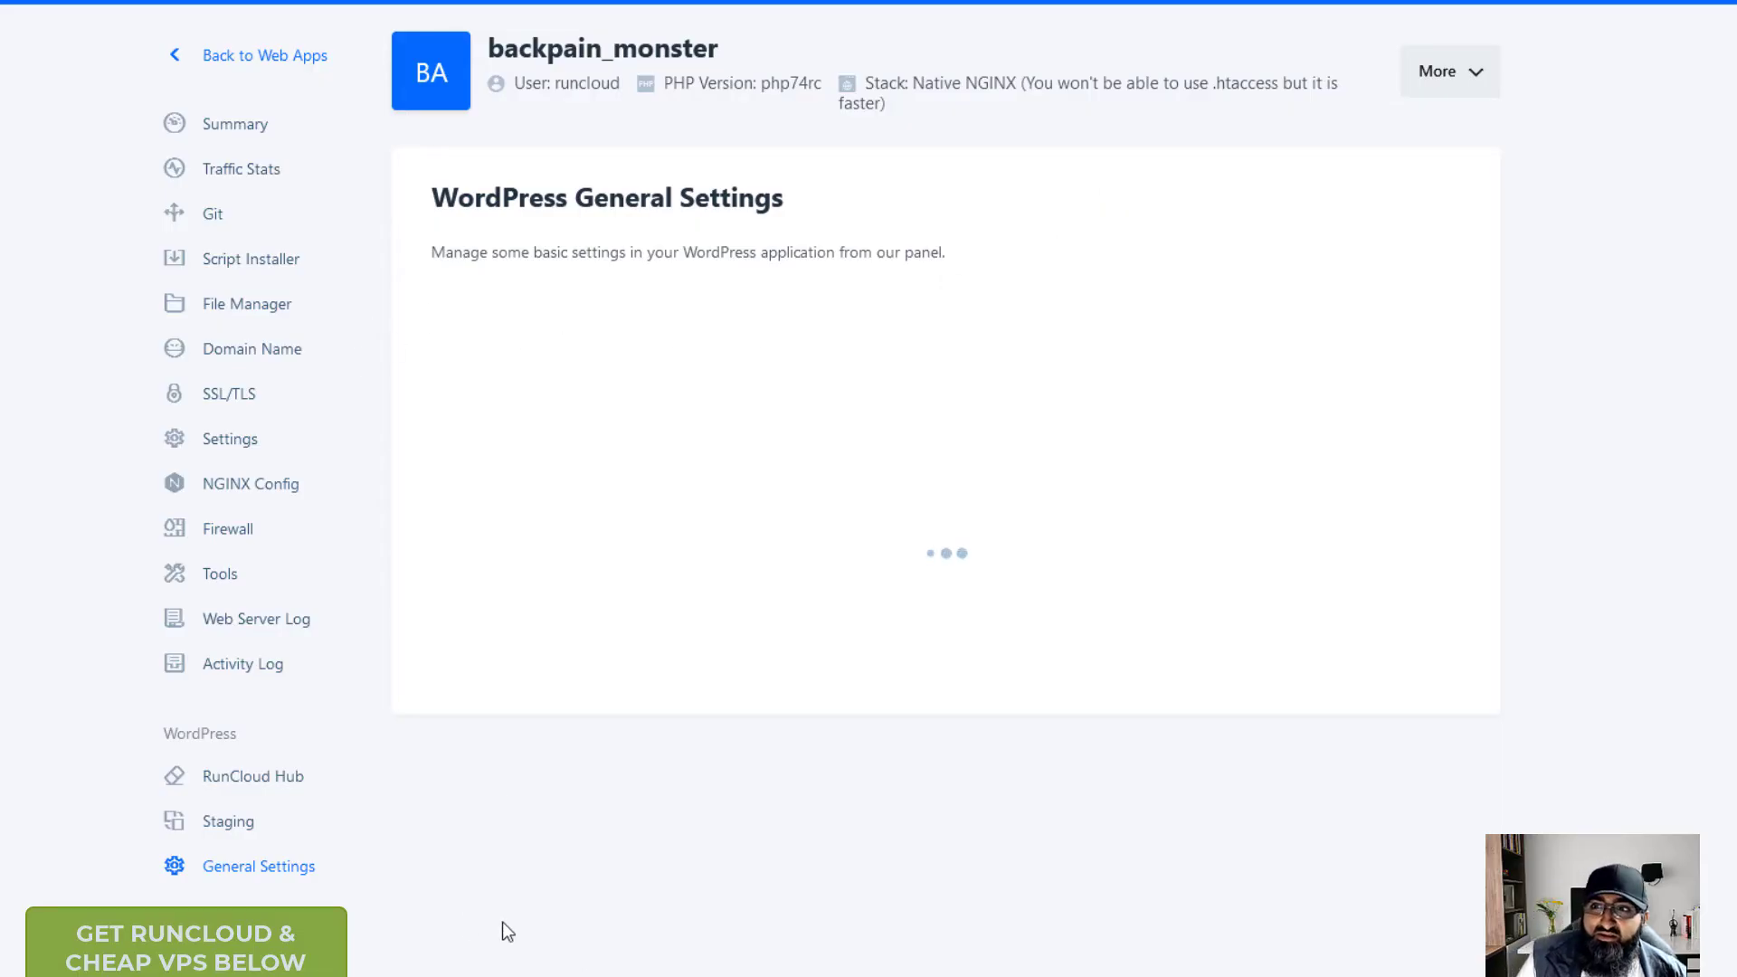
pyautogui.click(282, 787)
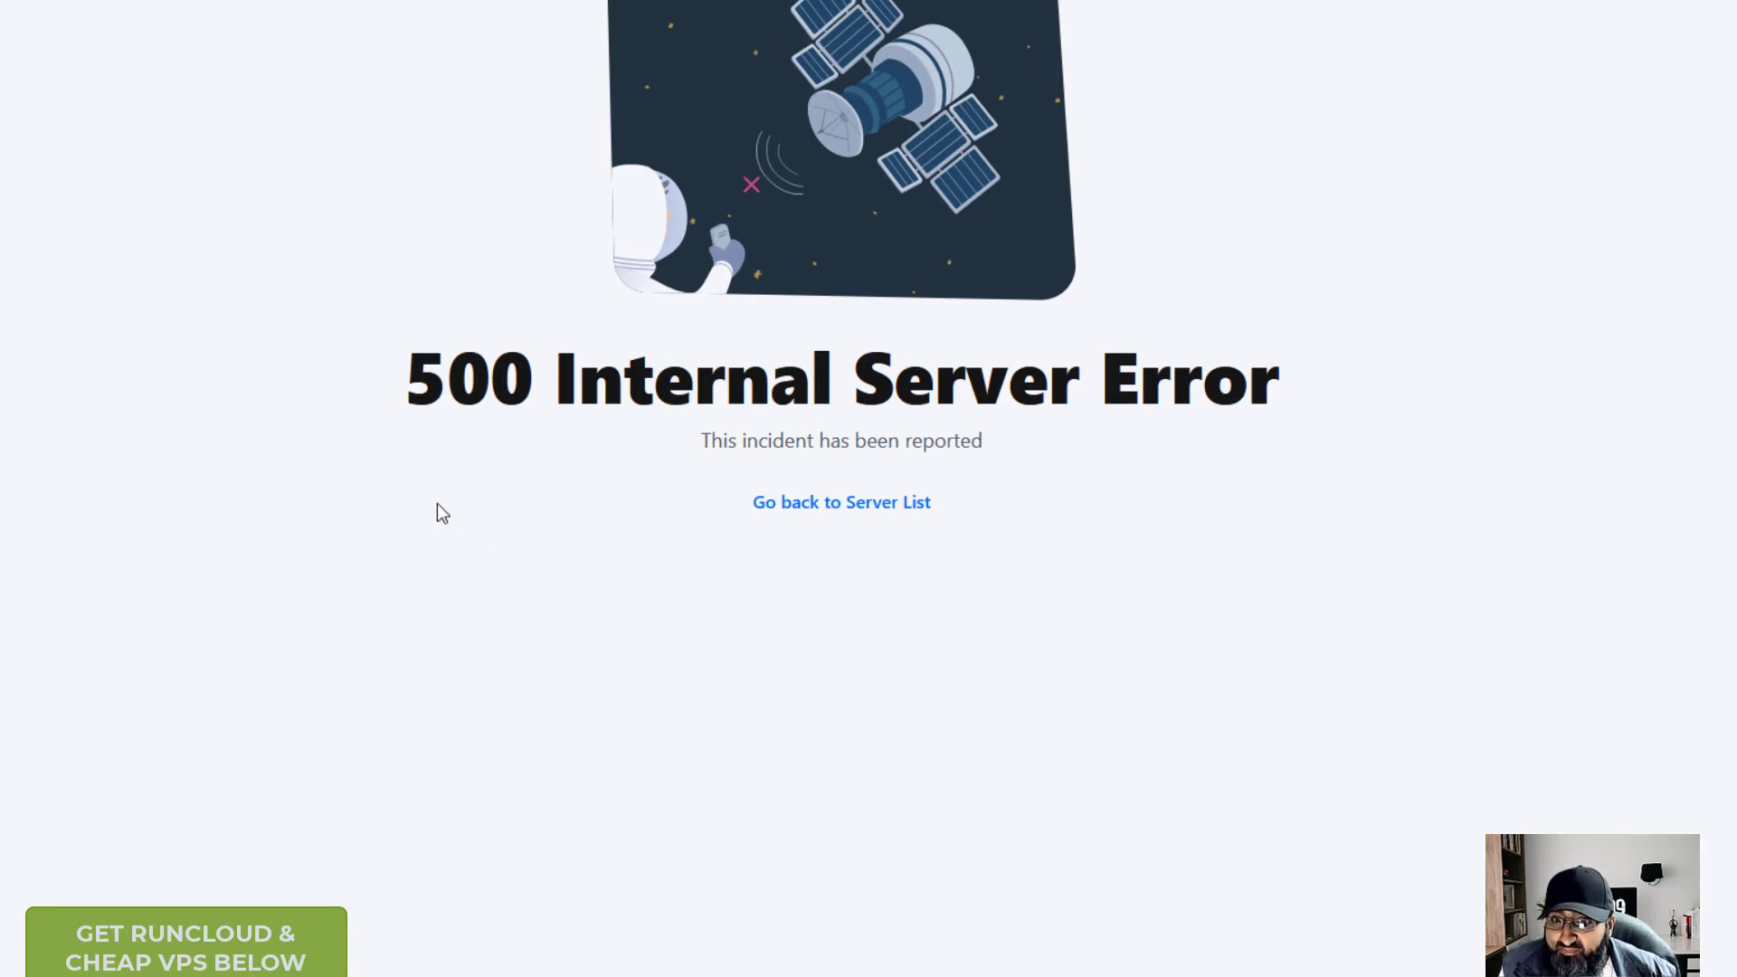
pyautogui.press('F5')
pyautogui.click(841, 503)
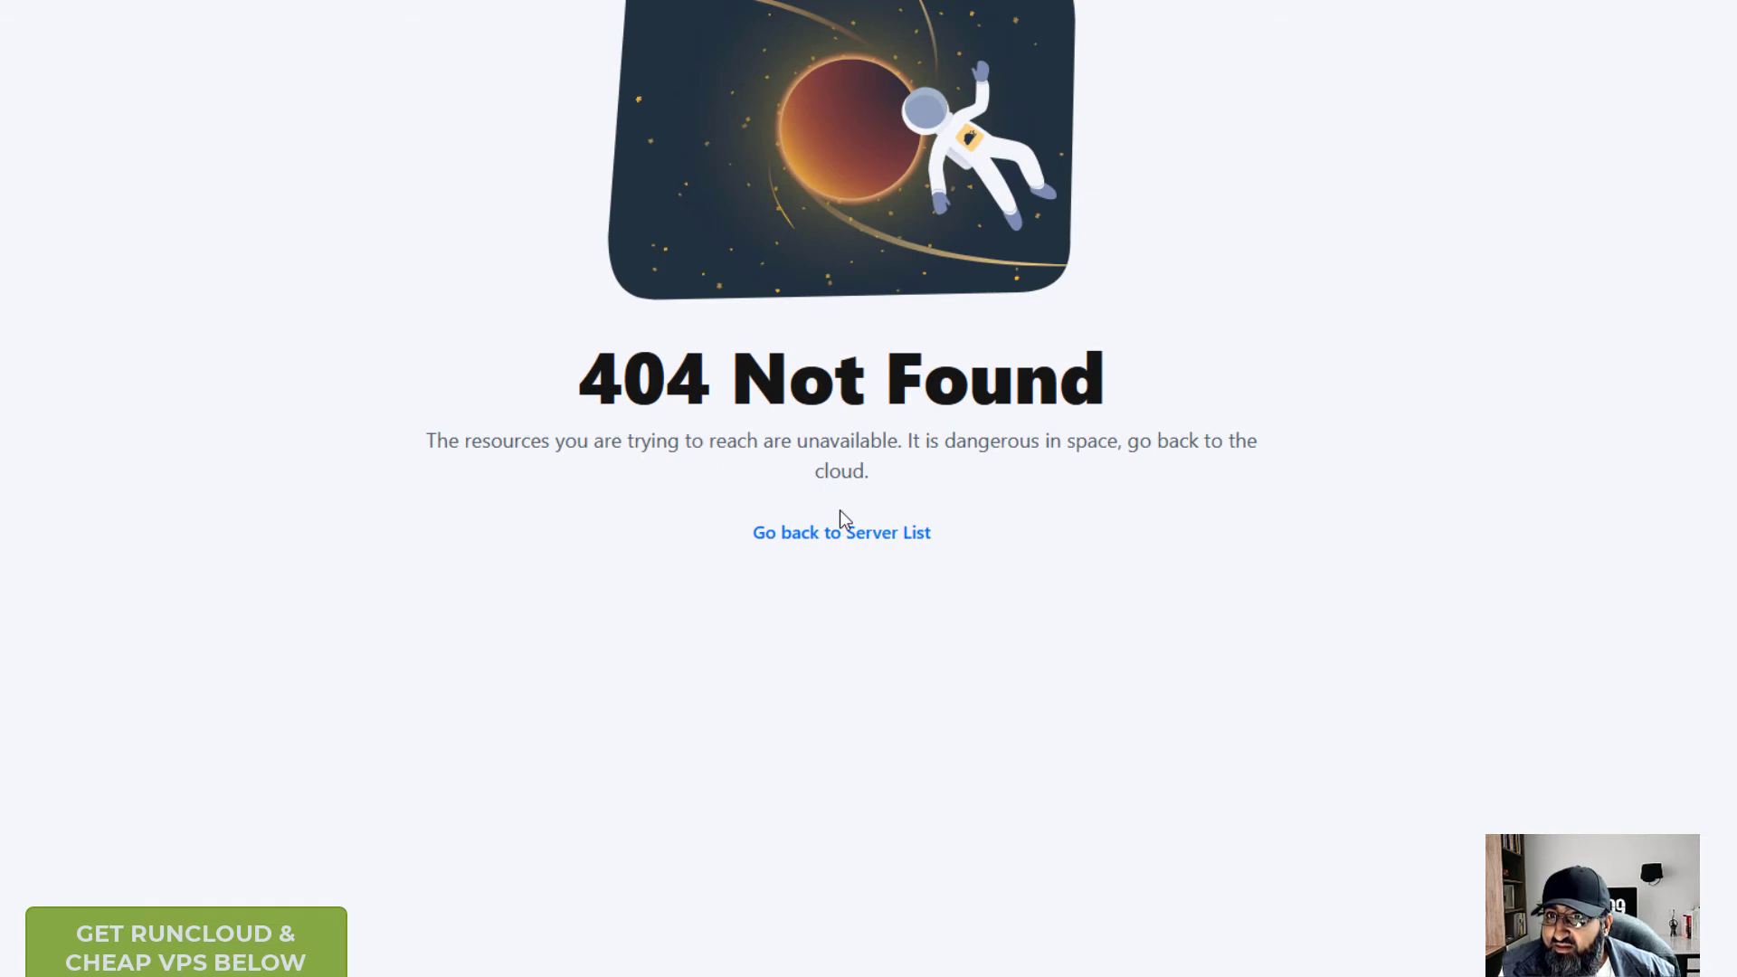
pyautogui.click(826, 534)
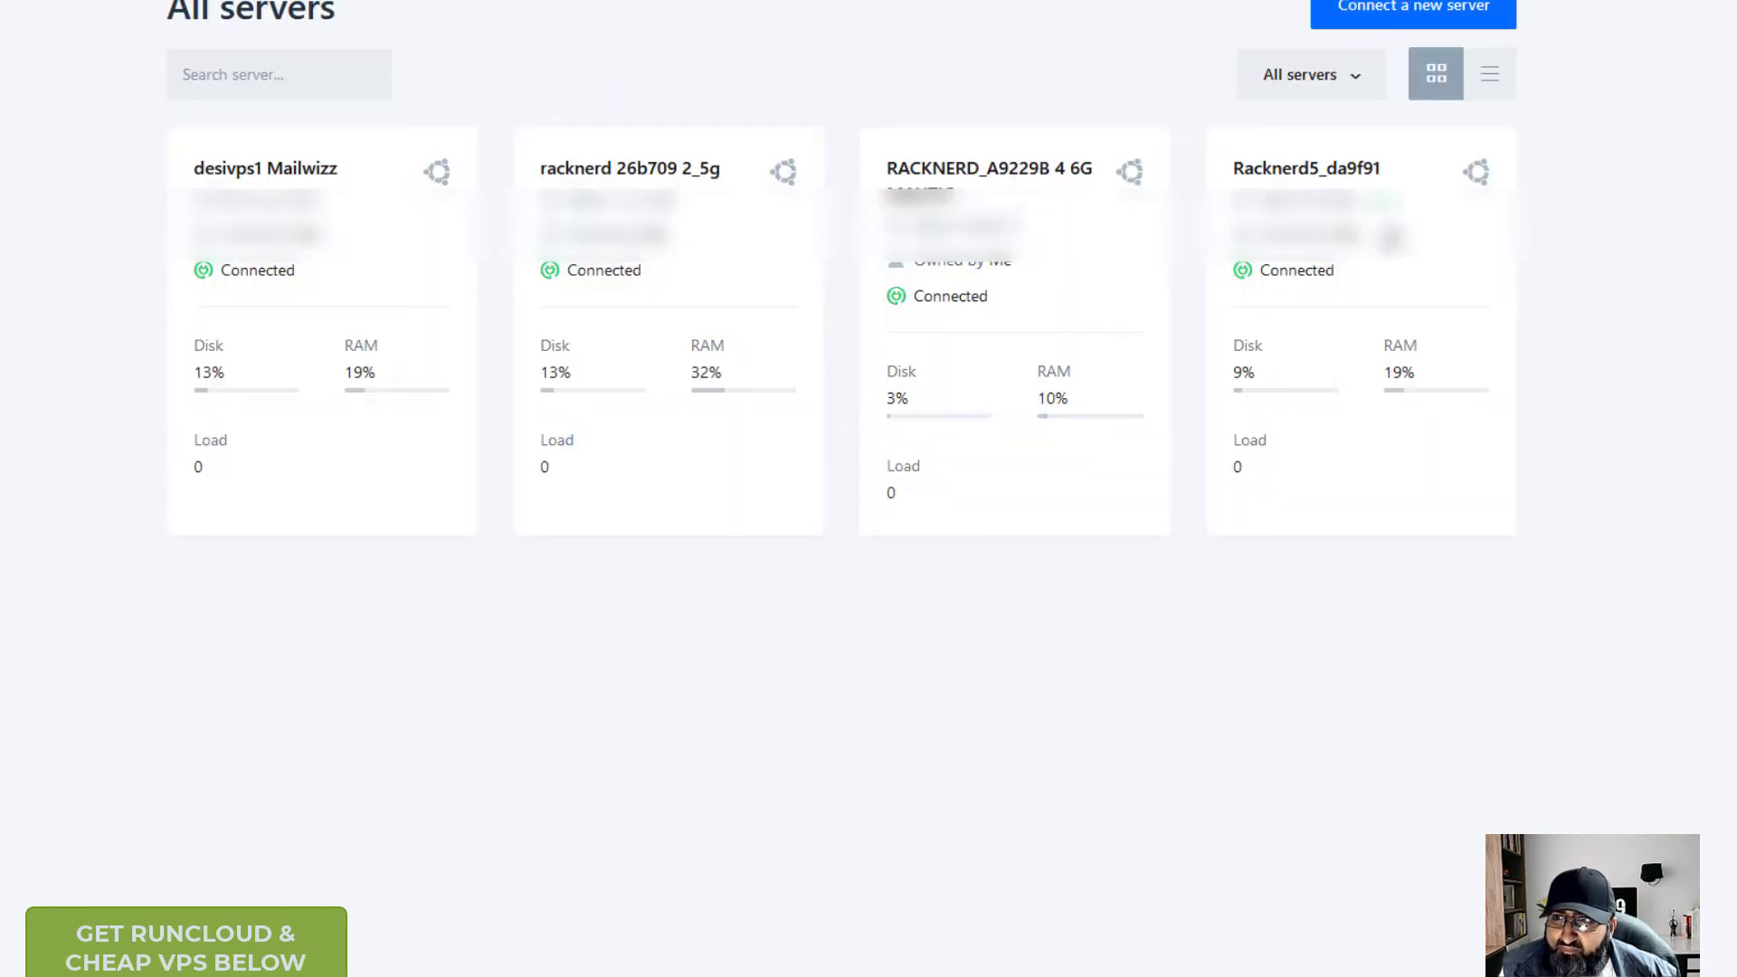
# - Check the web application lists of Racknerd5_da9f91 and racknerd 26b709 2_5g
pyautogui.click(1350, 176)
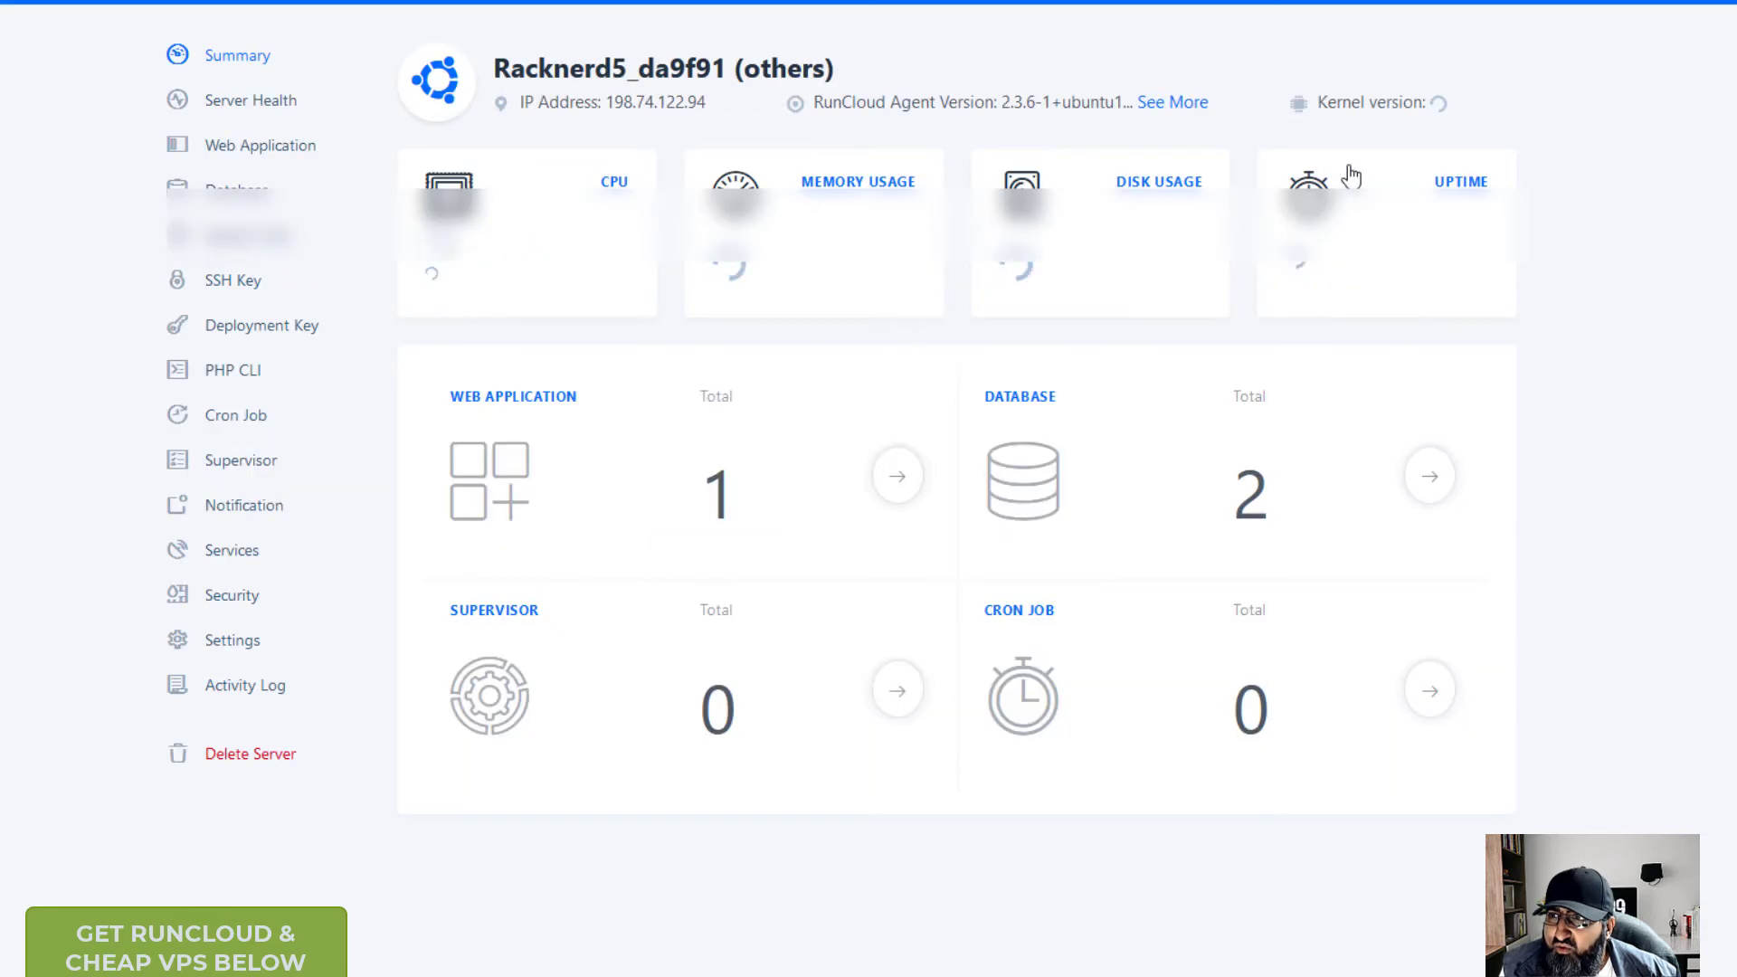
pyautogui.click(262, 148)
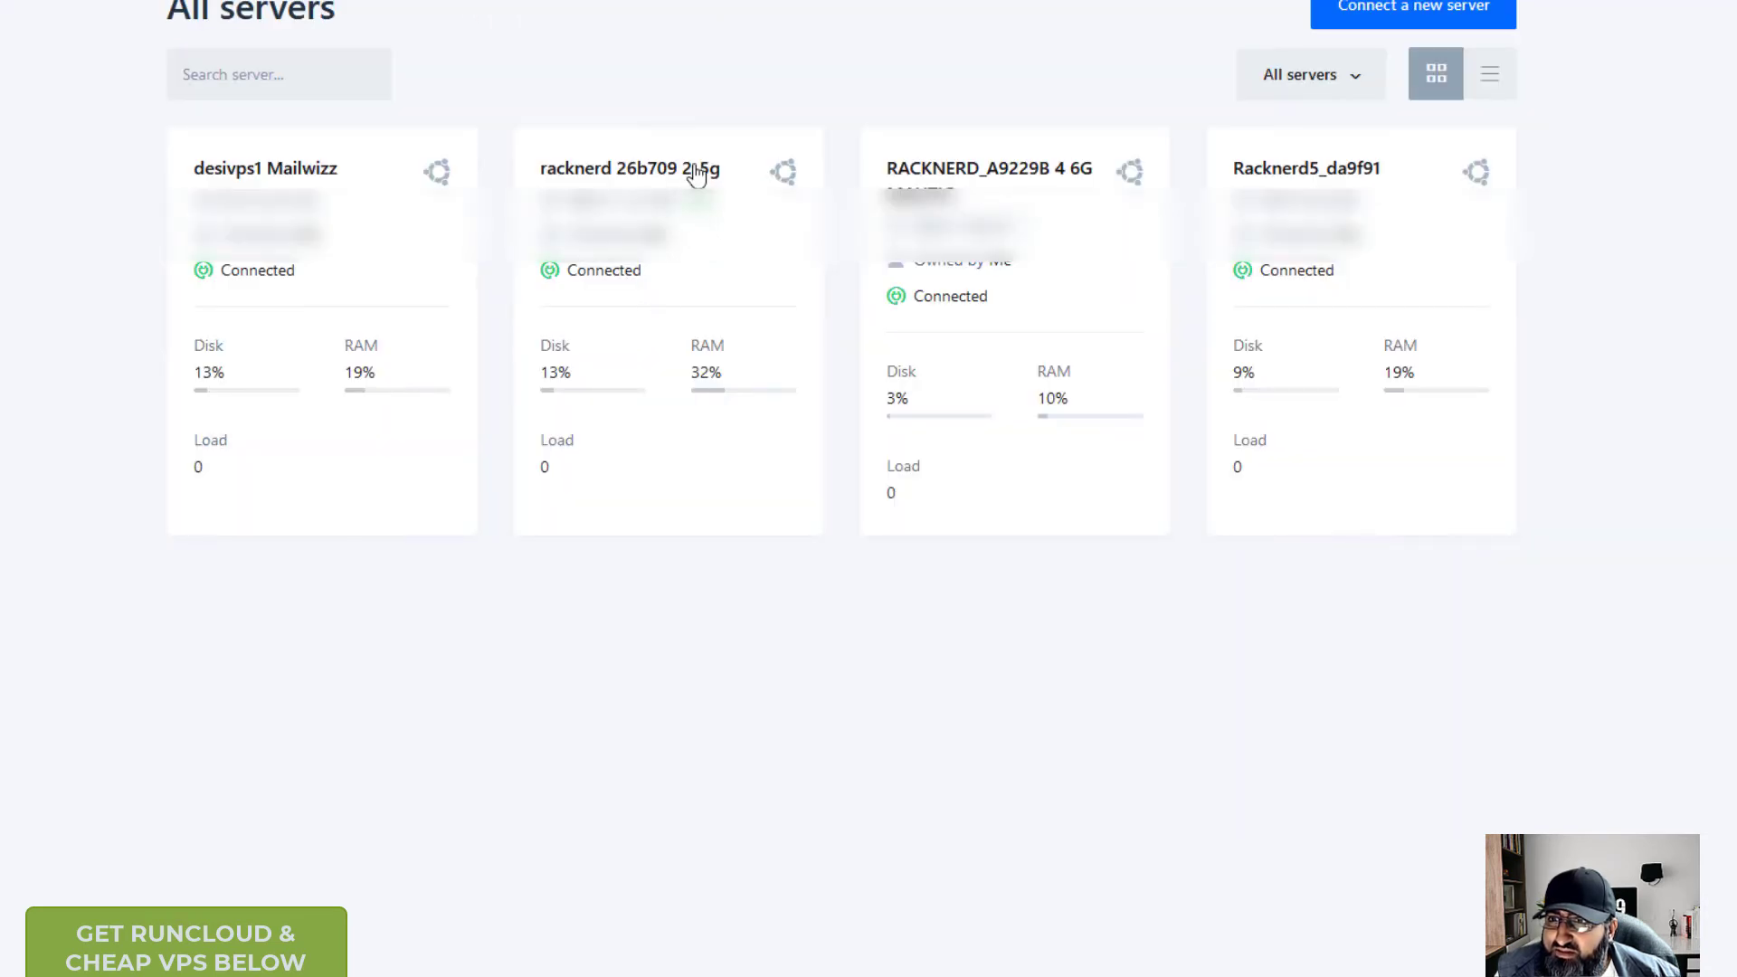
pyautogui.click(813, 383)
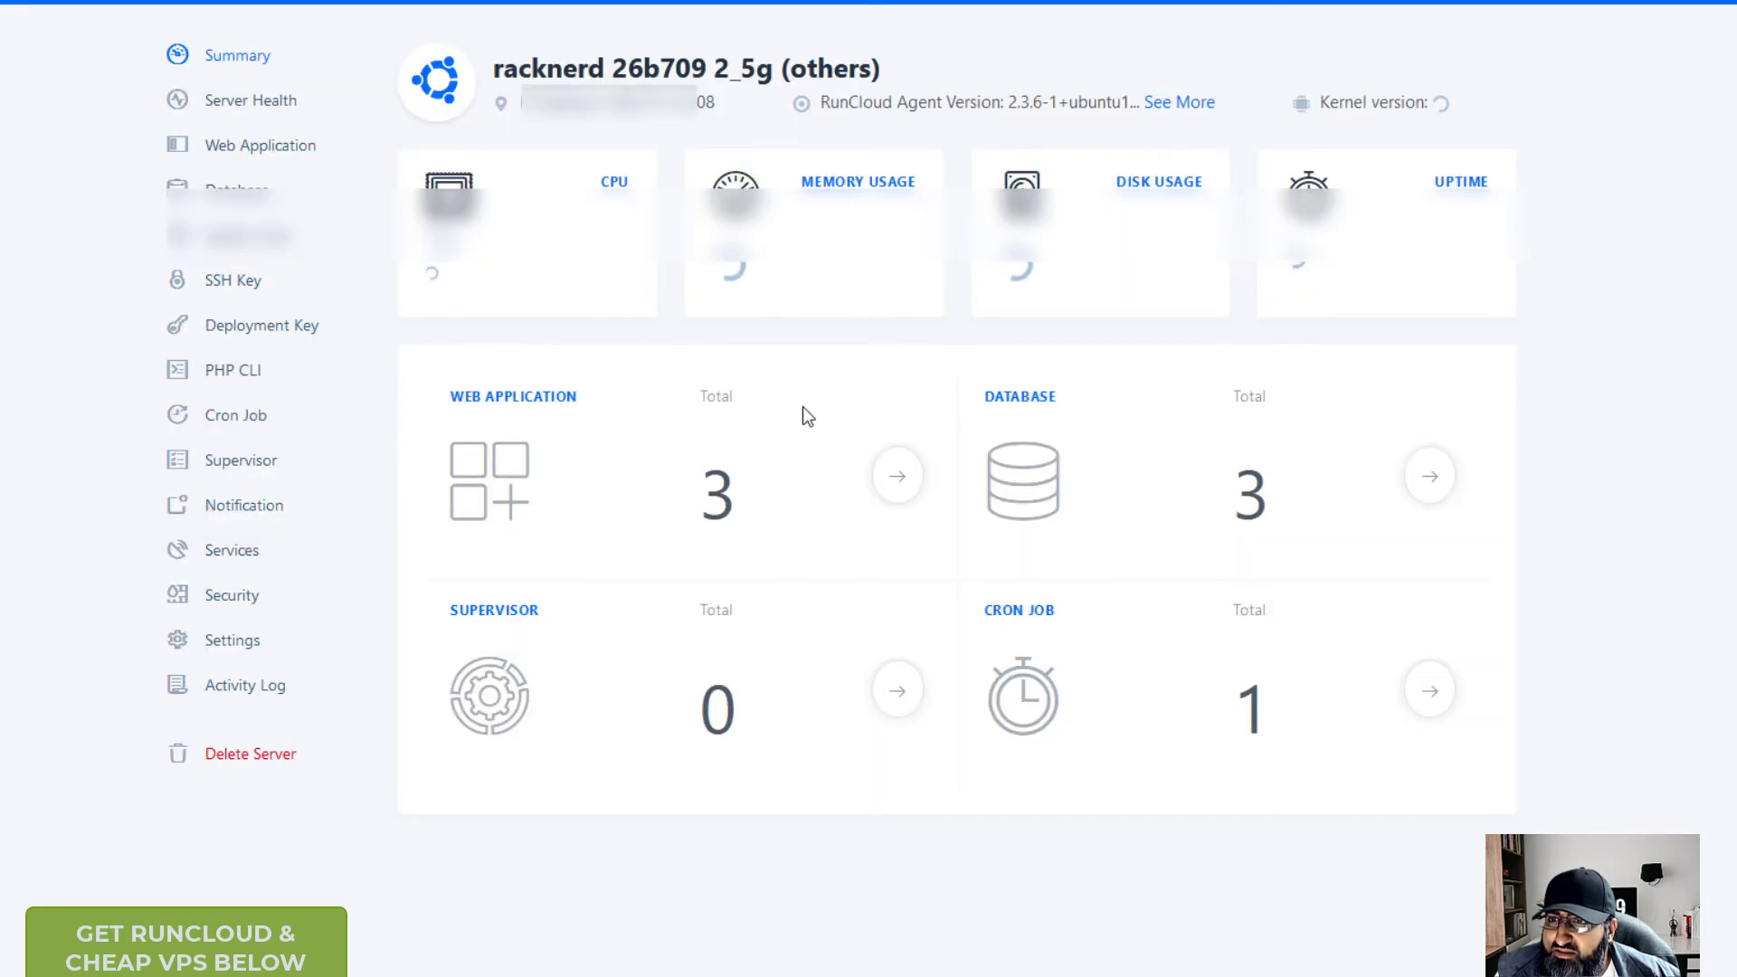
pyautogui.click(257, 158)
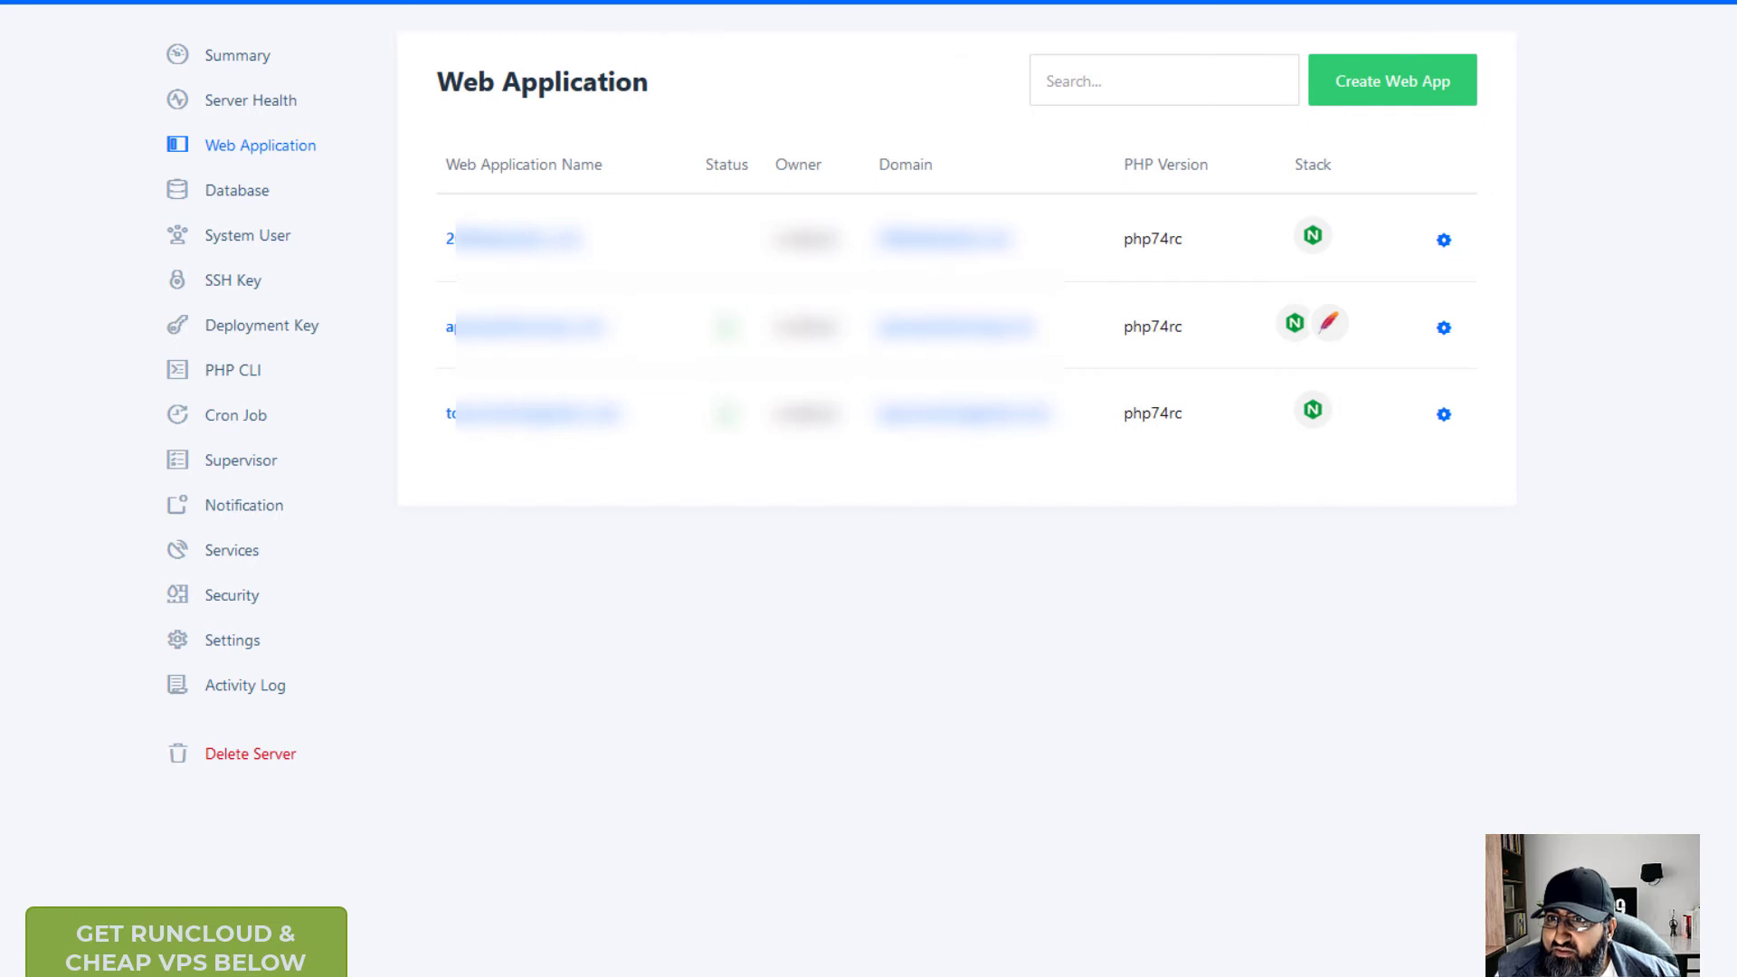
pyautogui.hotkey('alt', 'Left')
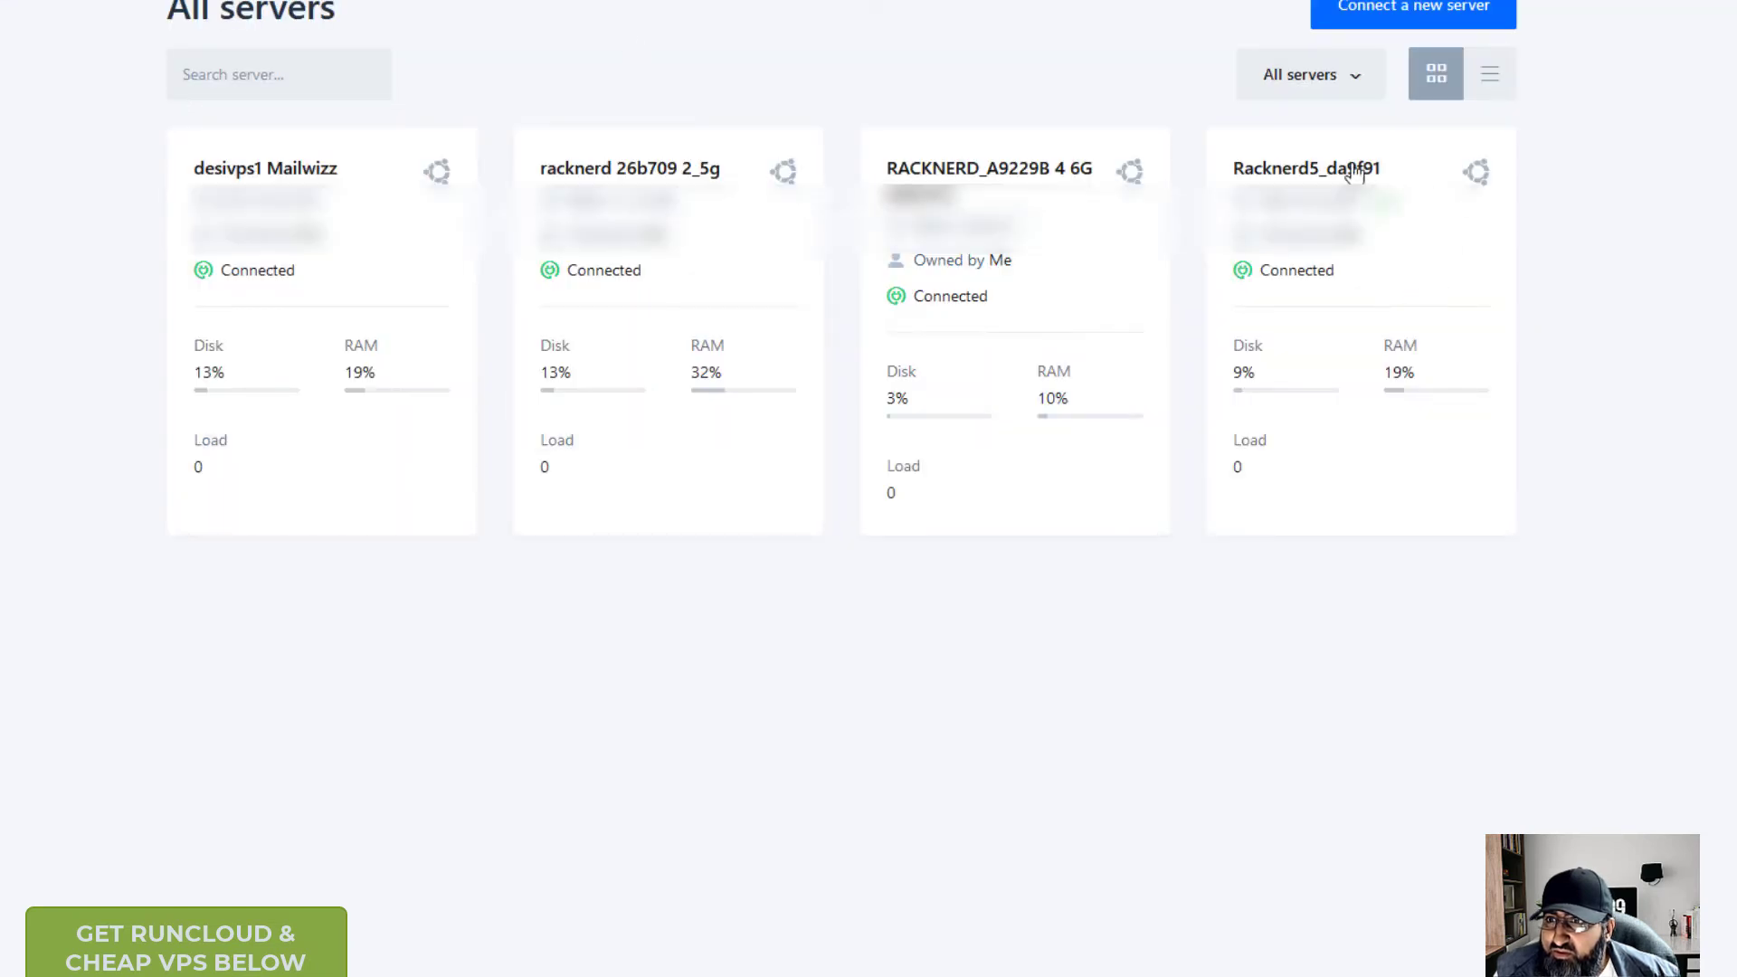
# - Reopen Racknerd5_da9f91 and review its single web application
pyautogui.click(1187, 294)
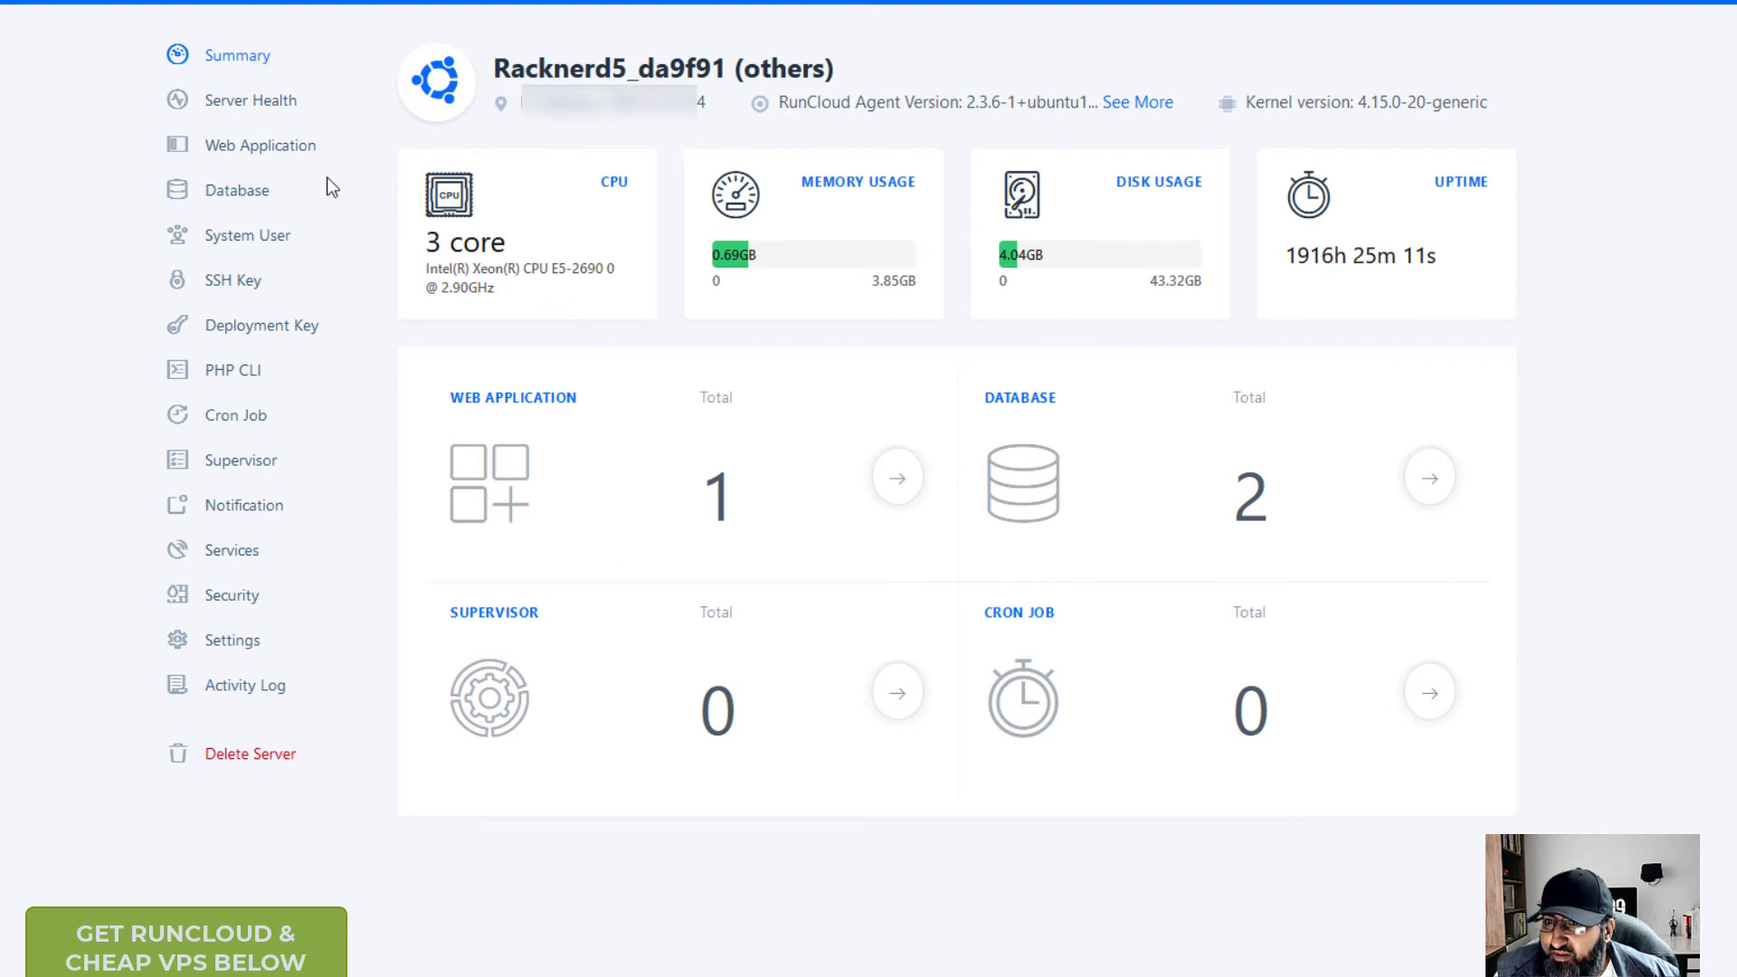
pyautogui.click(243, 144)
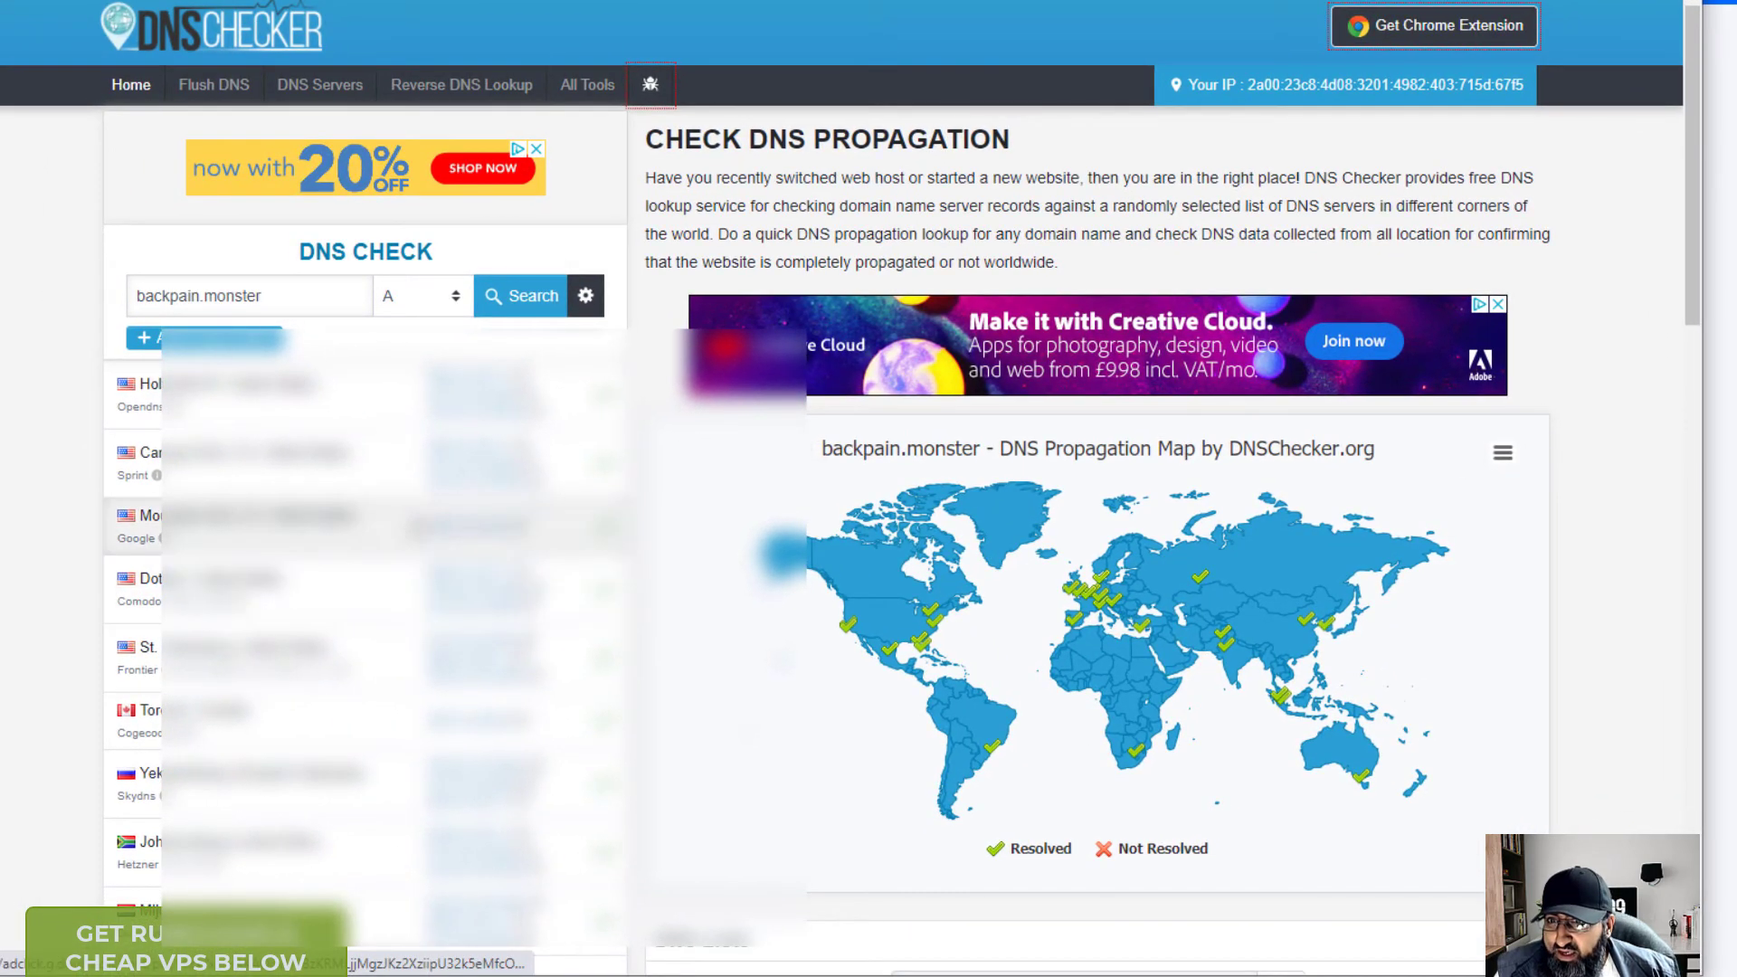
pyautogui.scroll(-3, 362, 828)
pyautogui.scroll(-4, 487, 819)
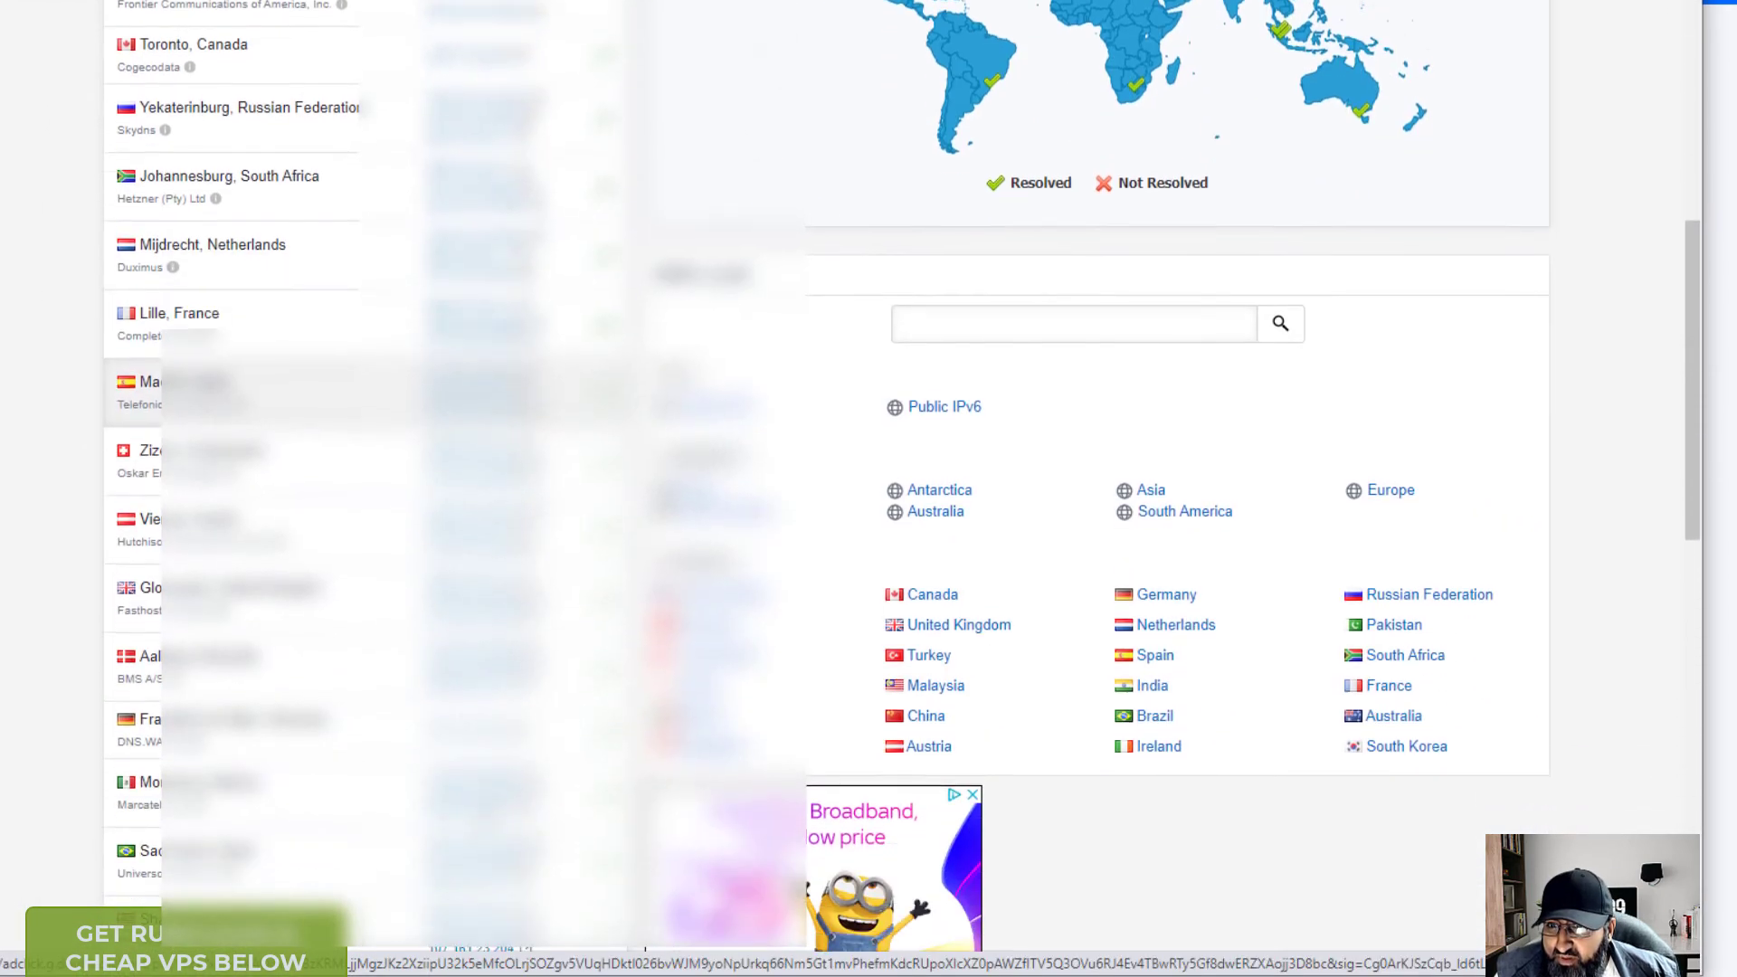
pyautogui.scroll(5, 487, 820)
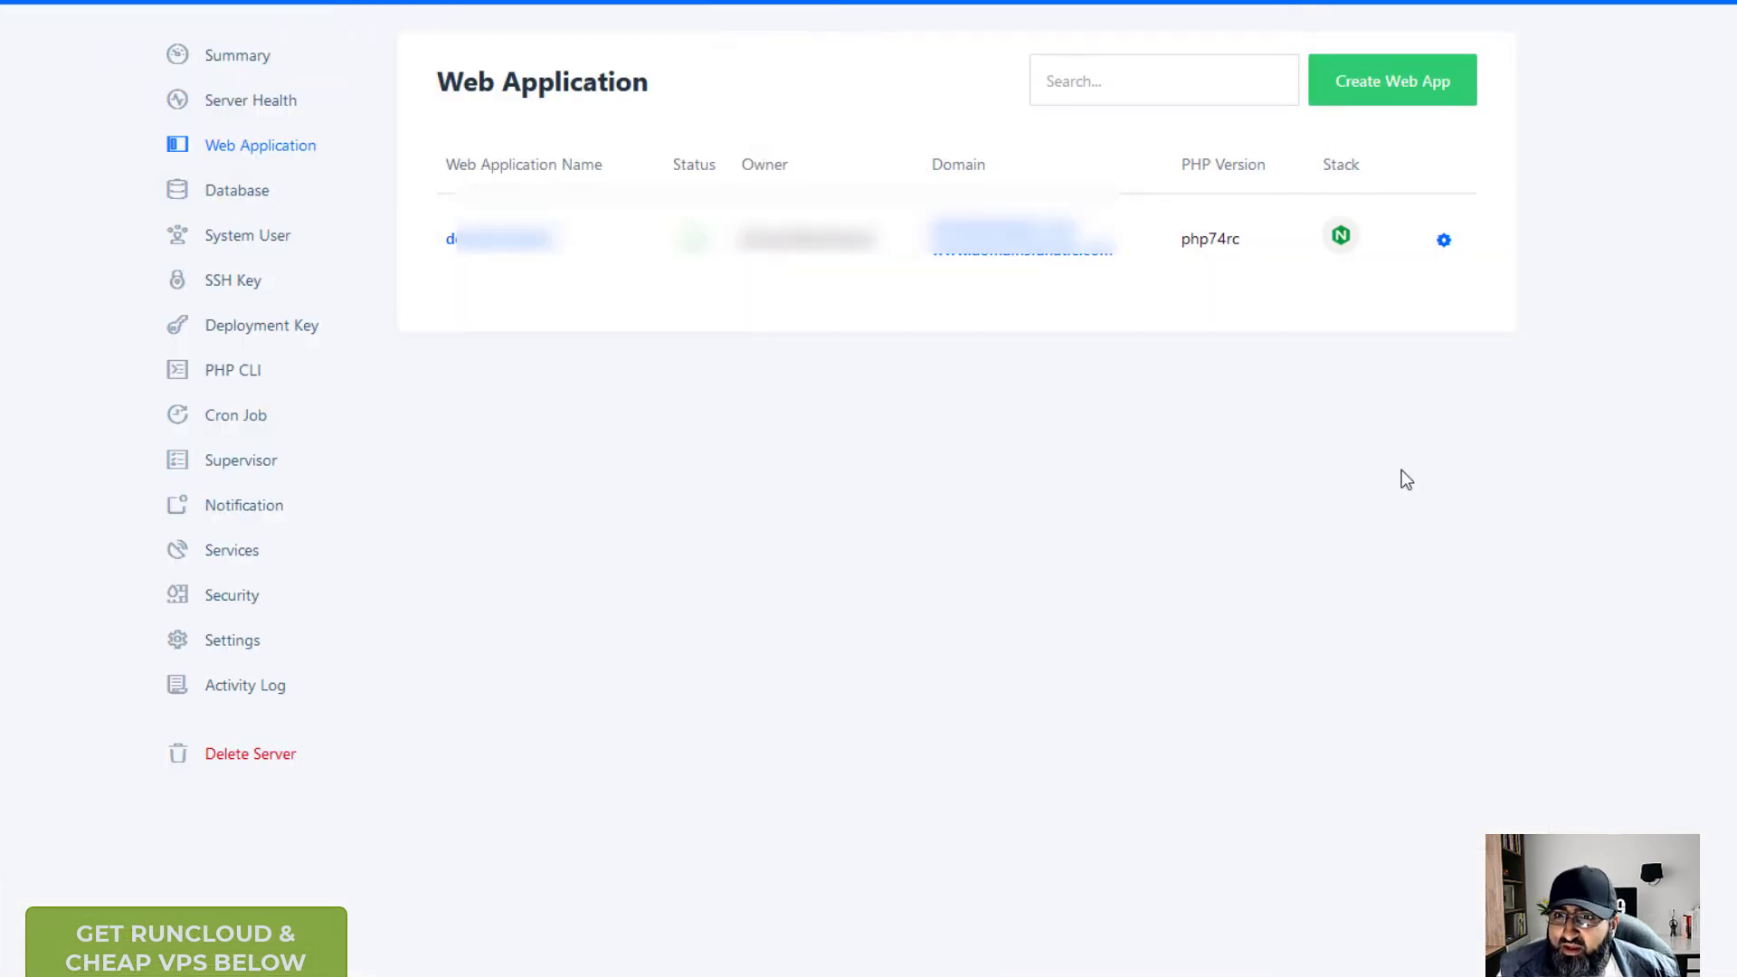
# - Start a new one-click WordPress app named backpain_test using a free test domain
pyautogui.click(1415, 99)
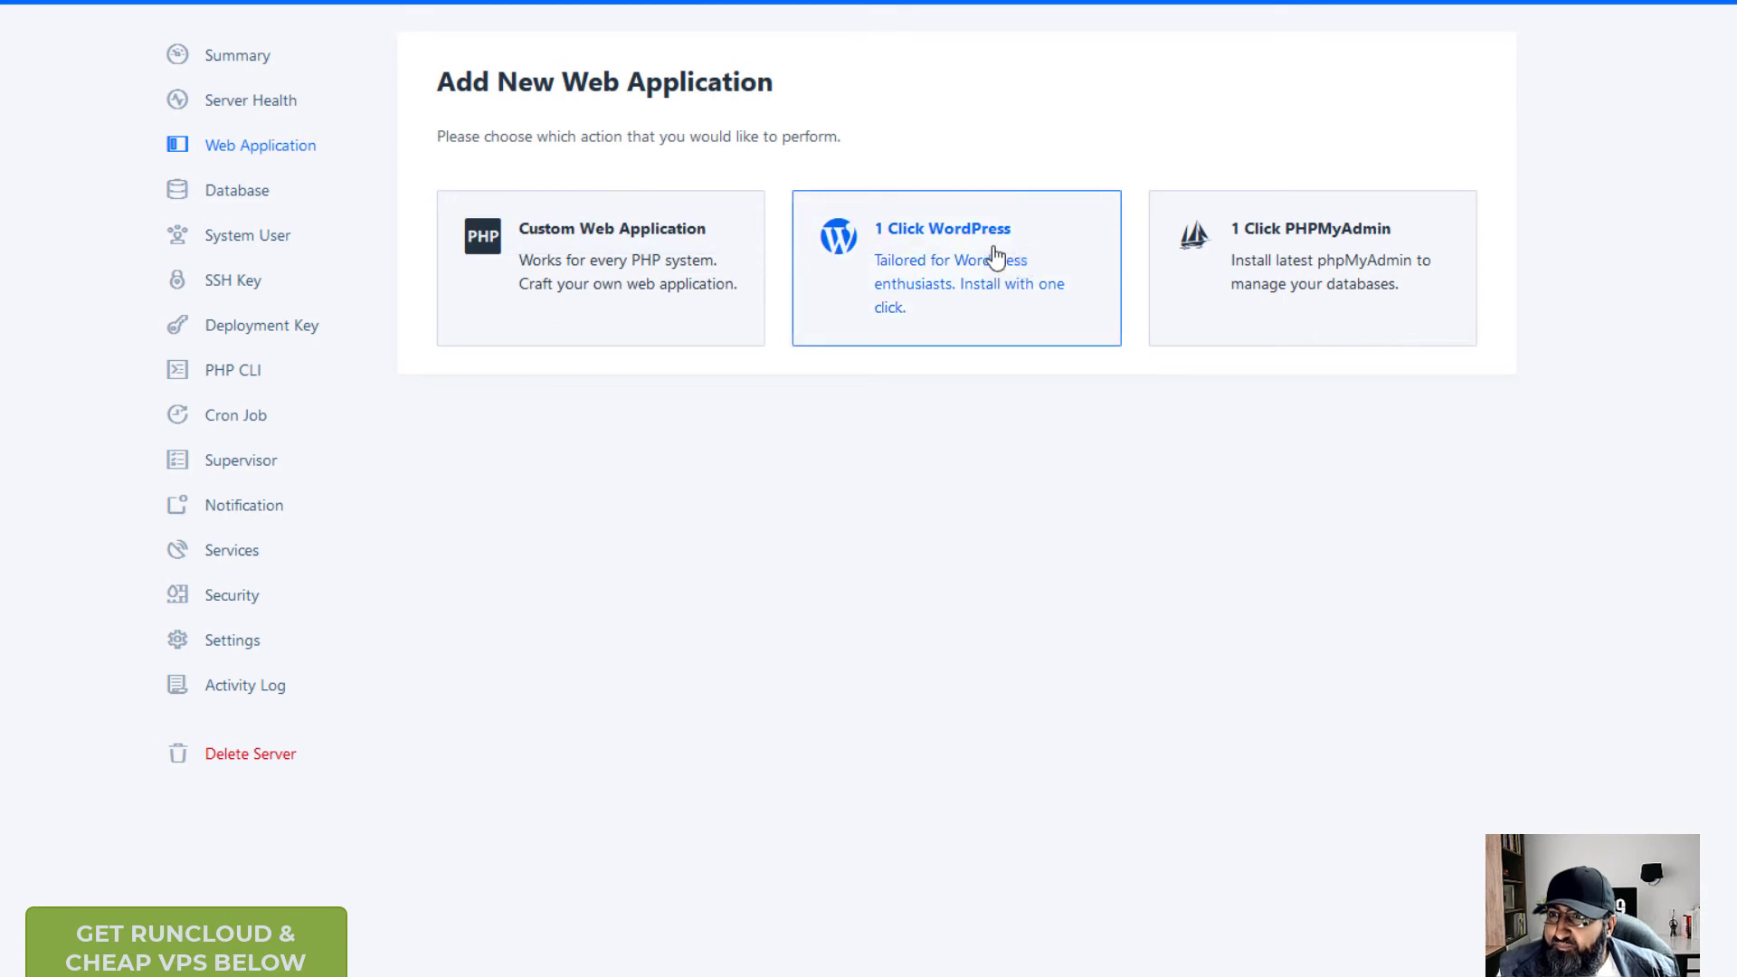
pyautogui.click(991, 261)
pyautogui.tripleClick(452, 194)
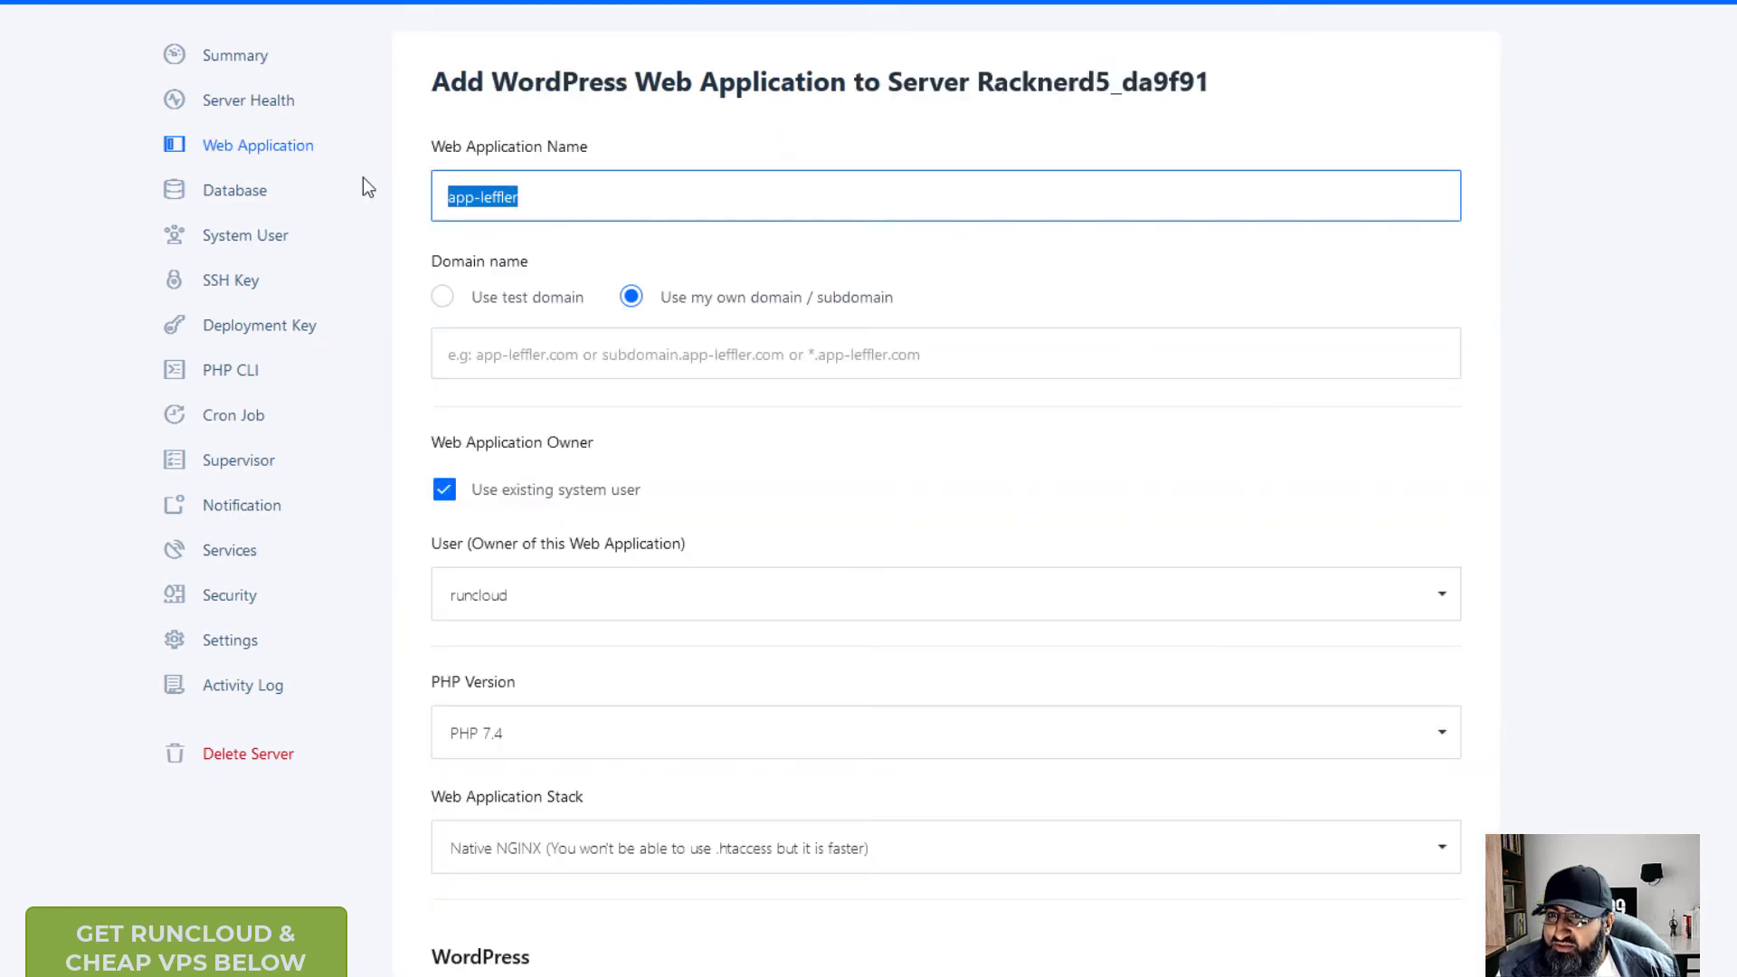
pyautogui.write('backpa')
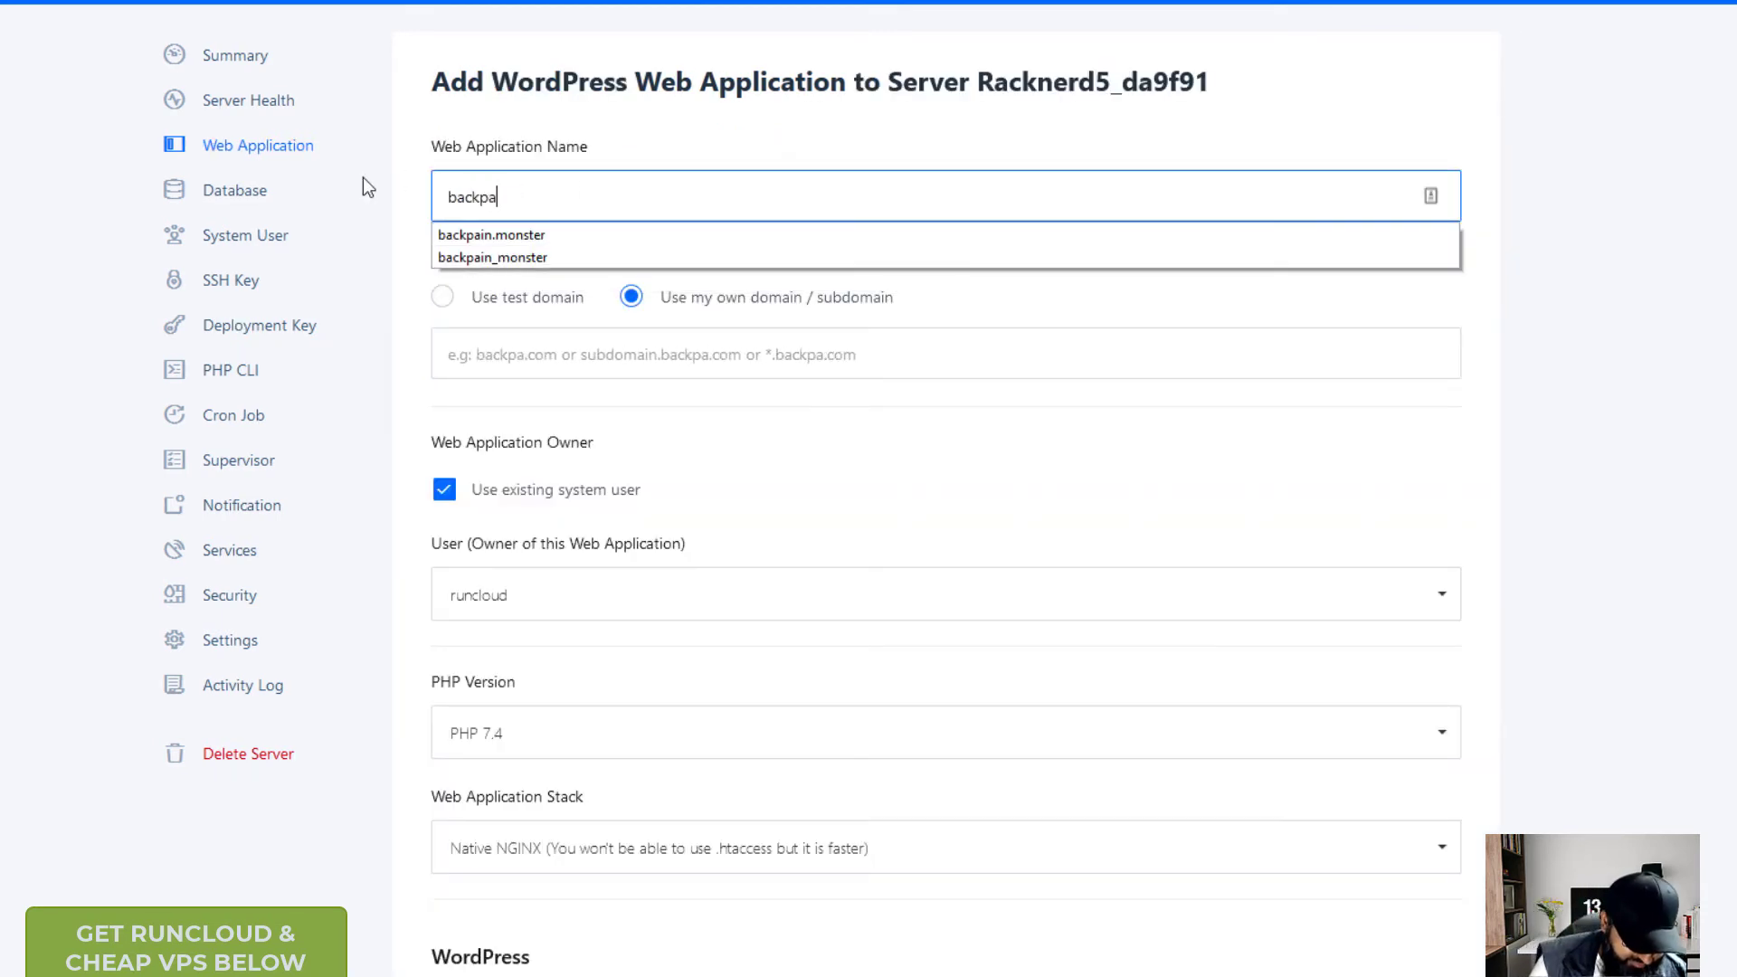
pyautogui.write('in')
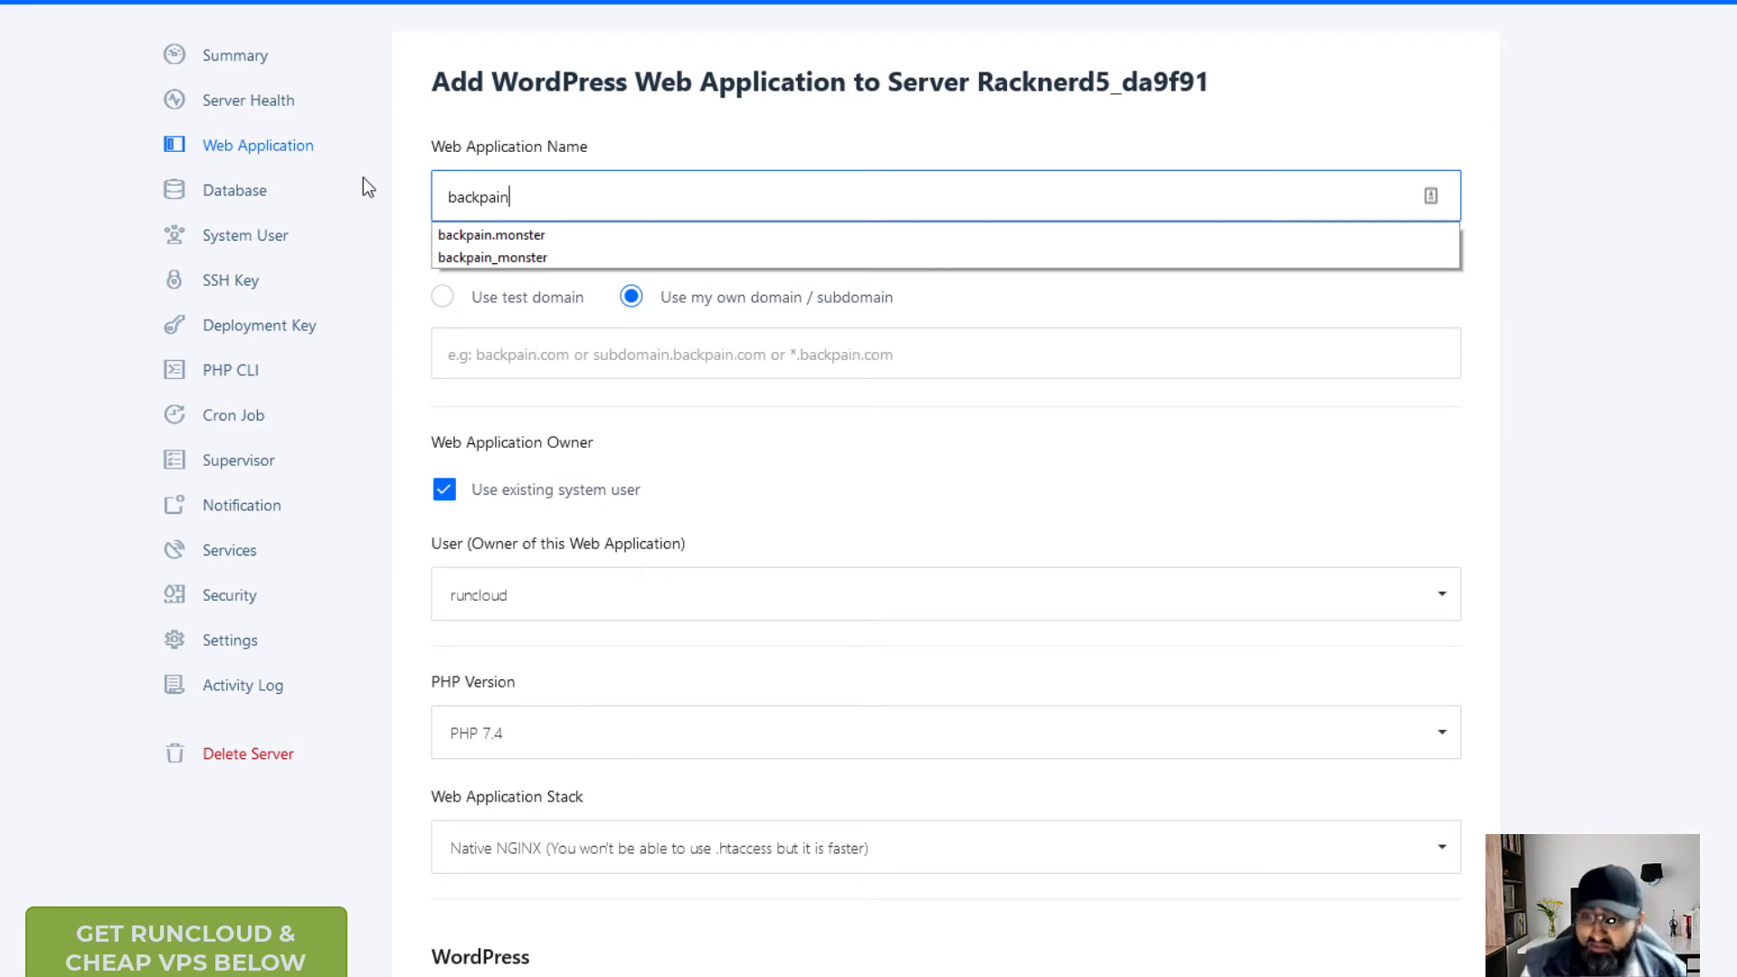
pyautogui.write('_test')
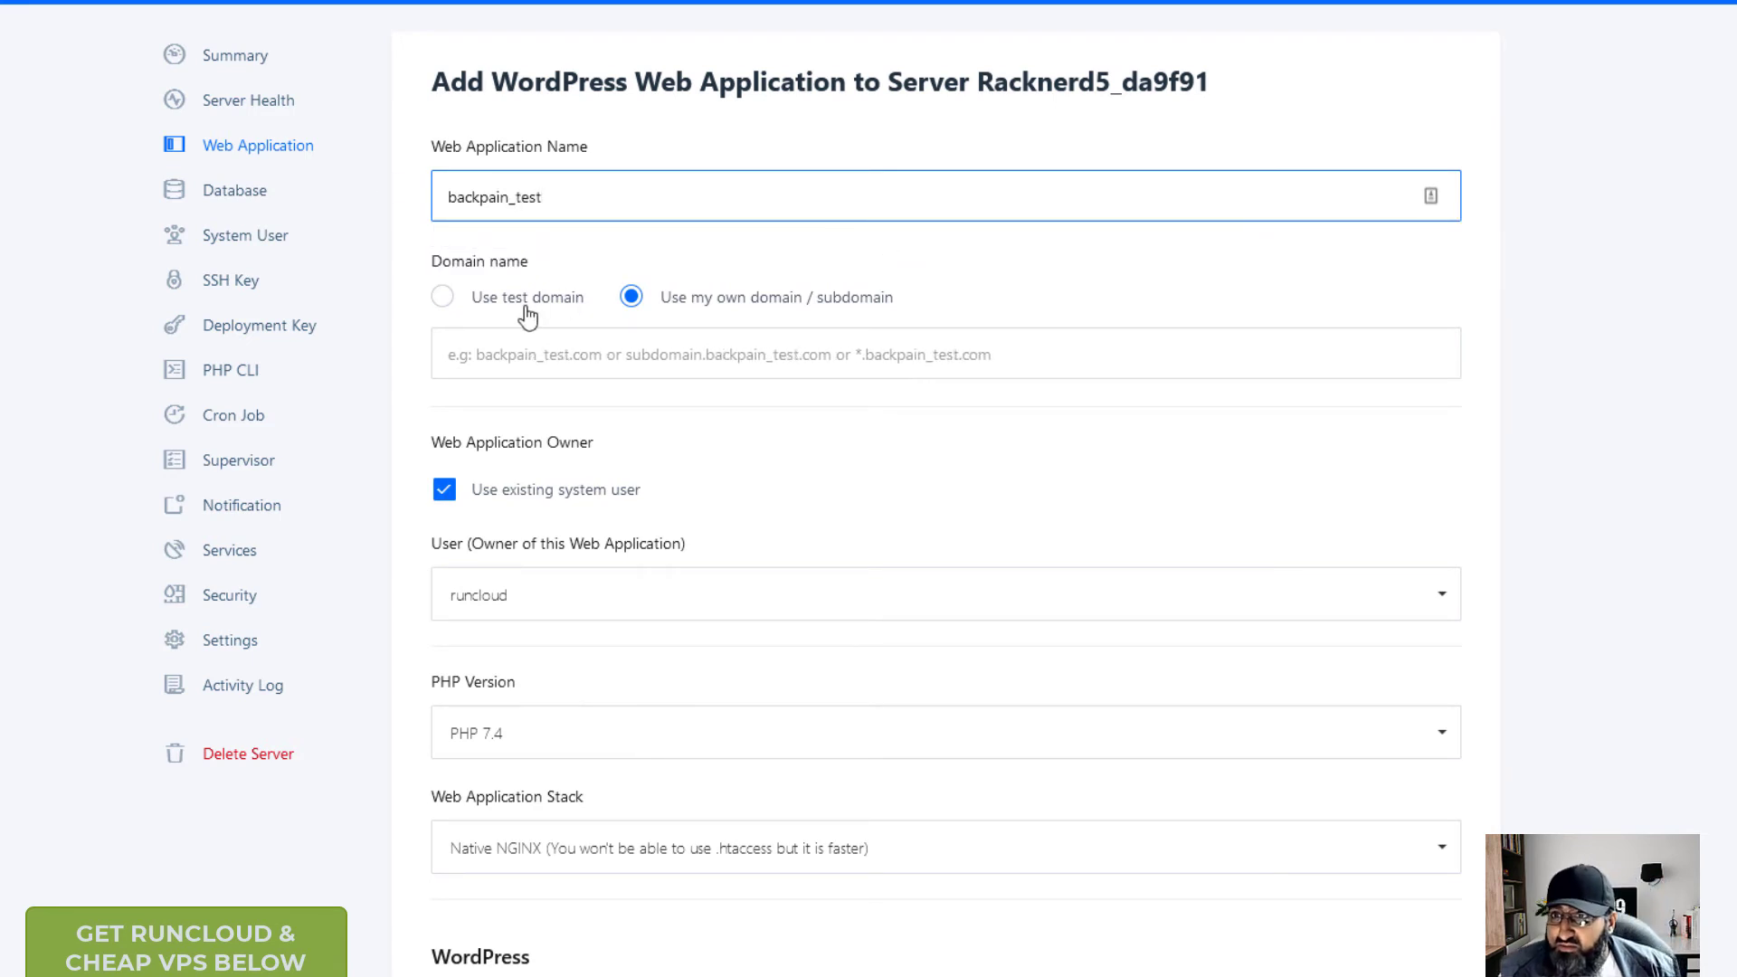
pyautogui.click(442, 296)
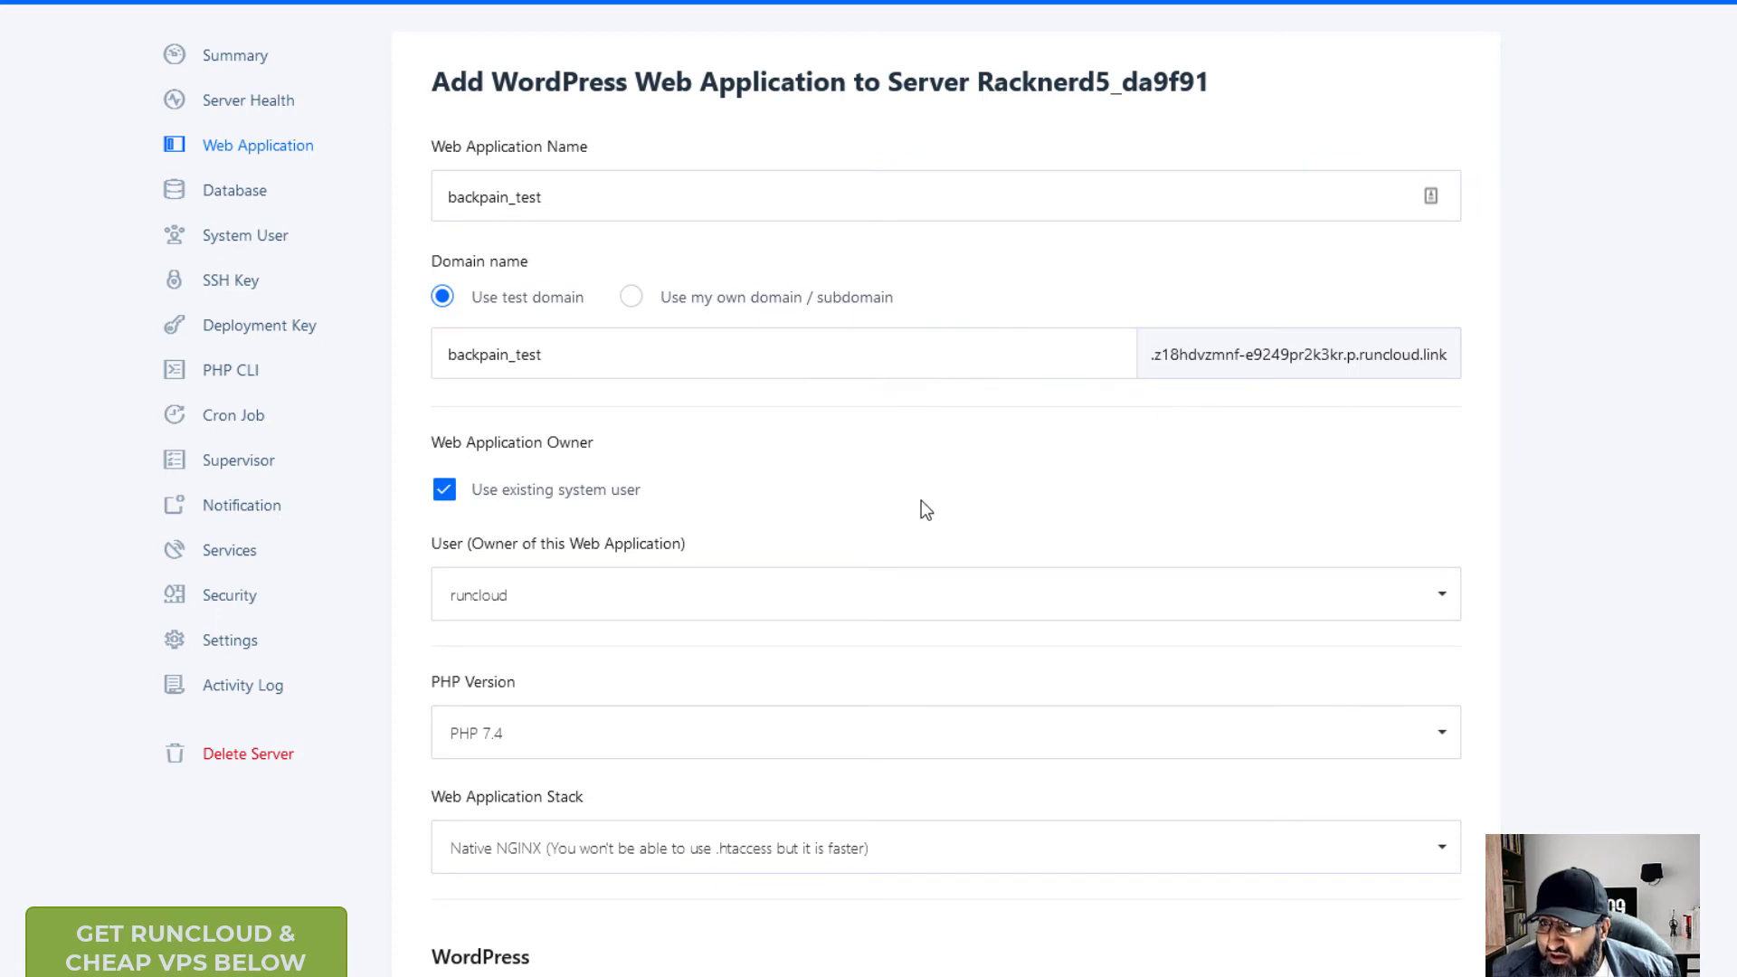
pyautogui.scroll(-4, 610, 606)
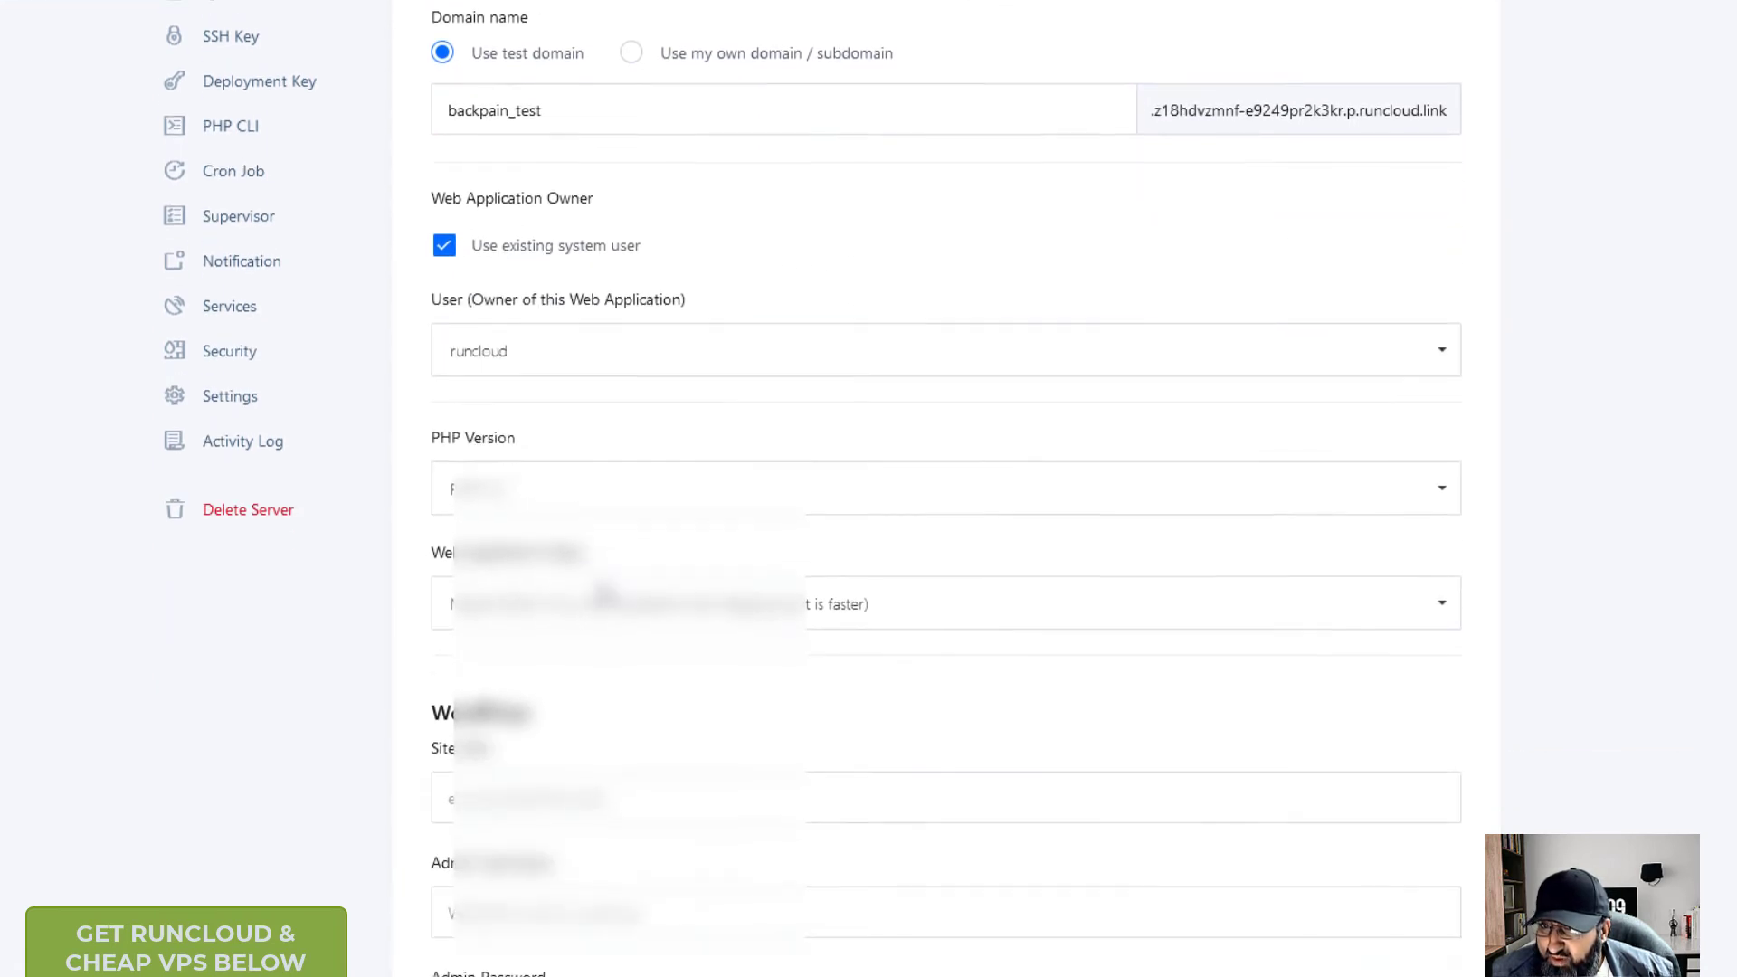
pyautogui.scroll(-3, 605, 593)
# - Enter site title 'back pain', admin username admin and an admin password
pyautogui.click(625, 395)
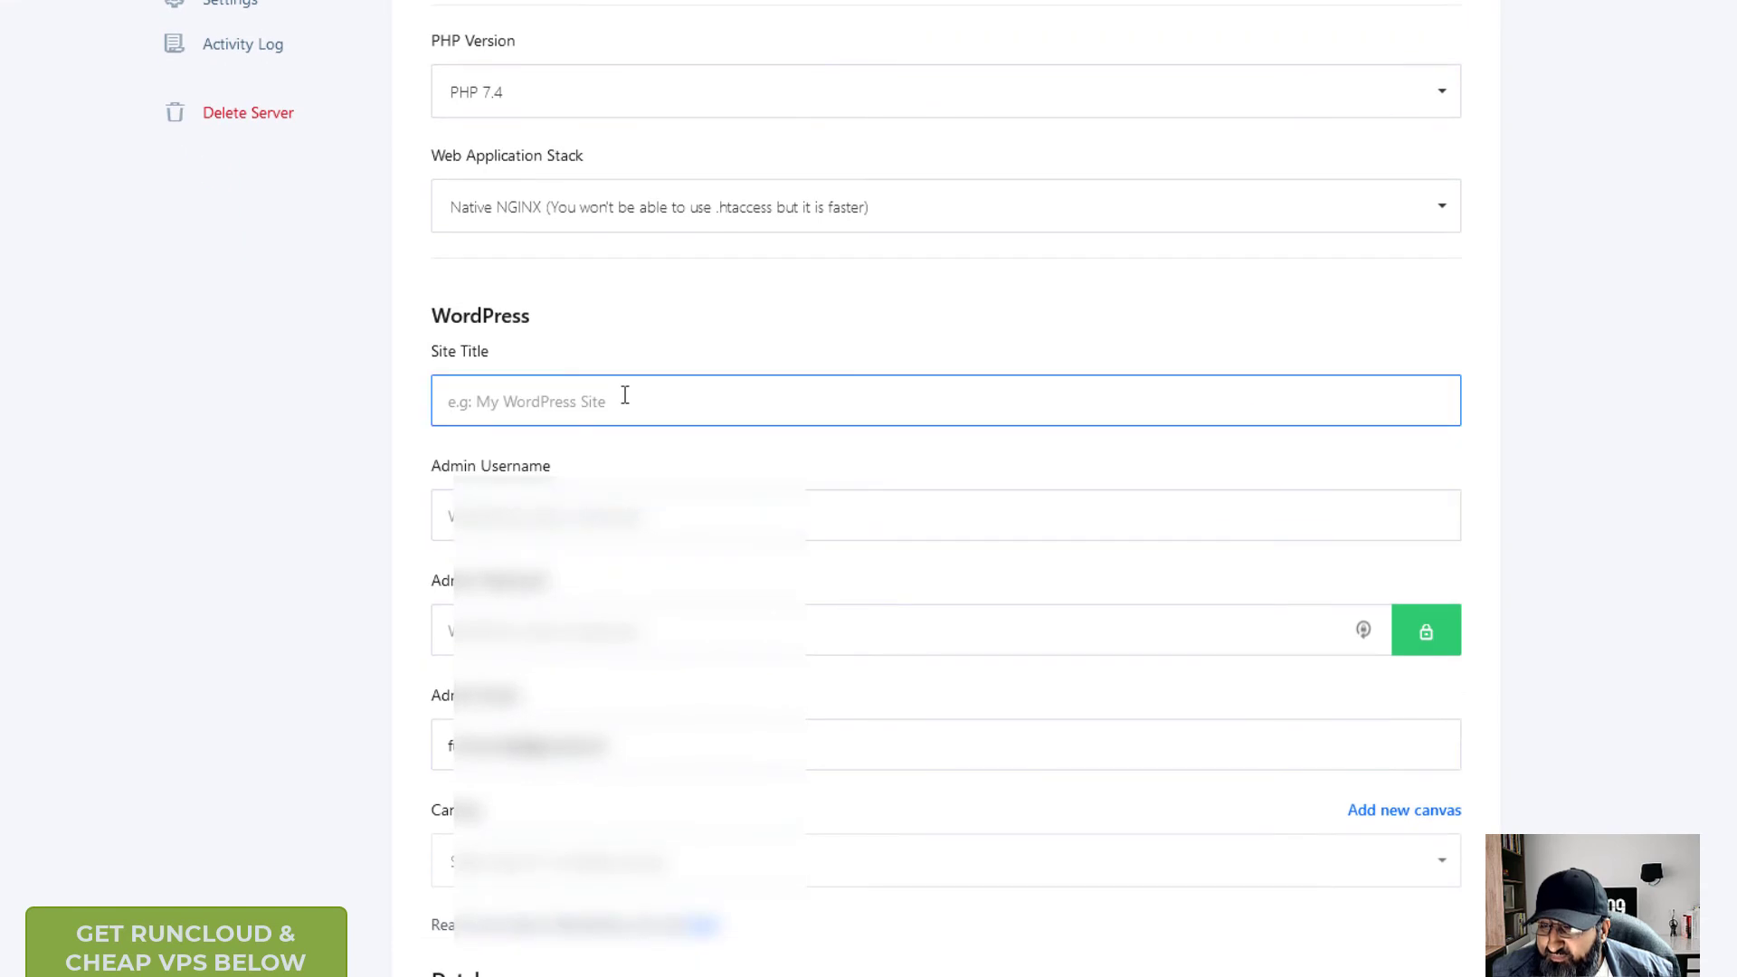
pyautogui.write('back paim')
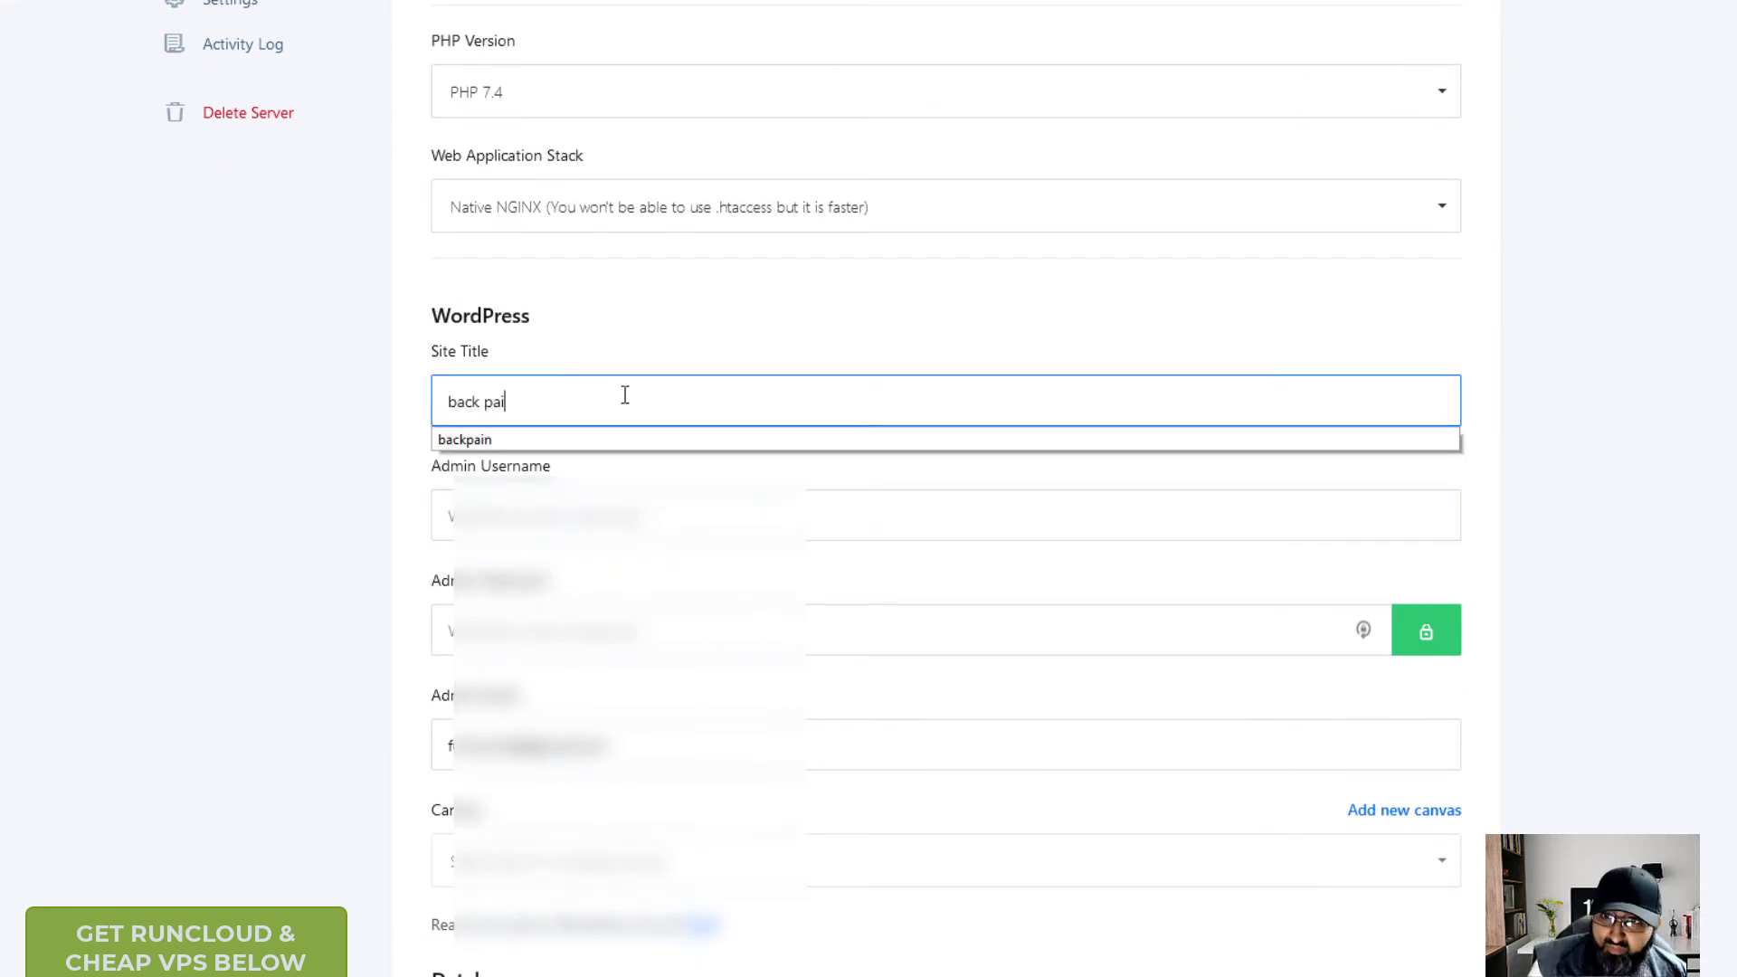
pyautogui.press('BackSpace')
pyautogui.press('BackSpace')
pyautogui.write('in')
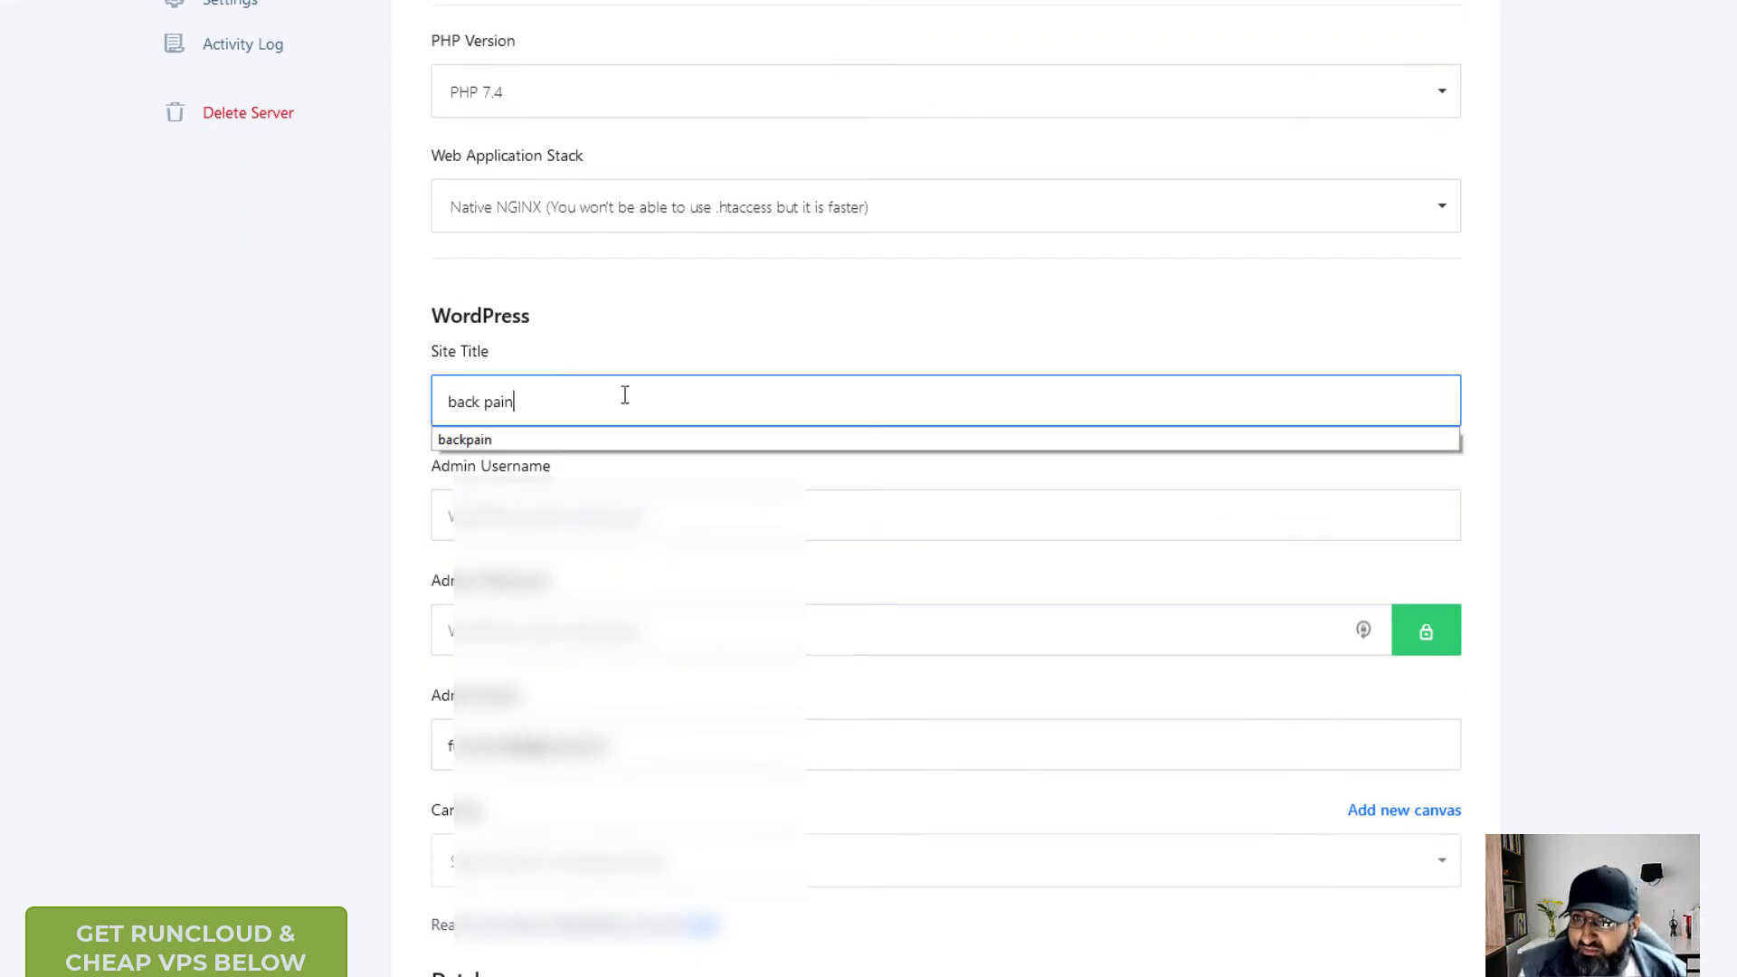
pyautogui.press('Tab')
pyautogui.write('admin')
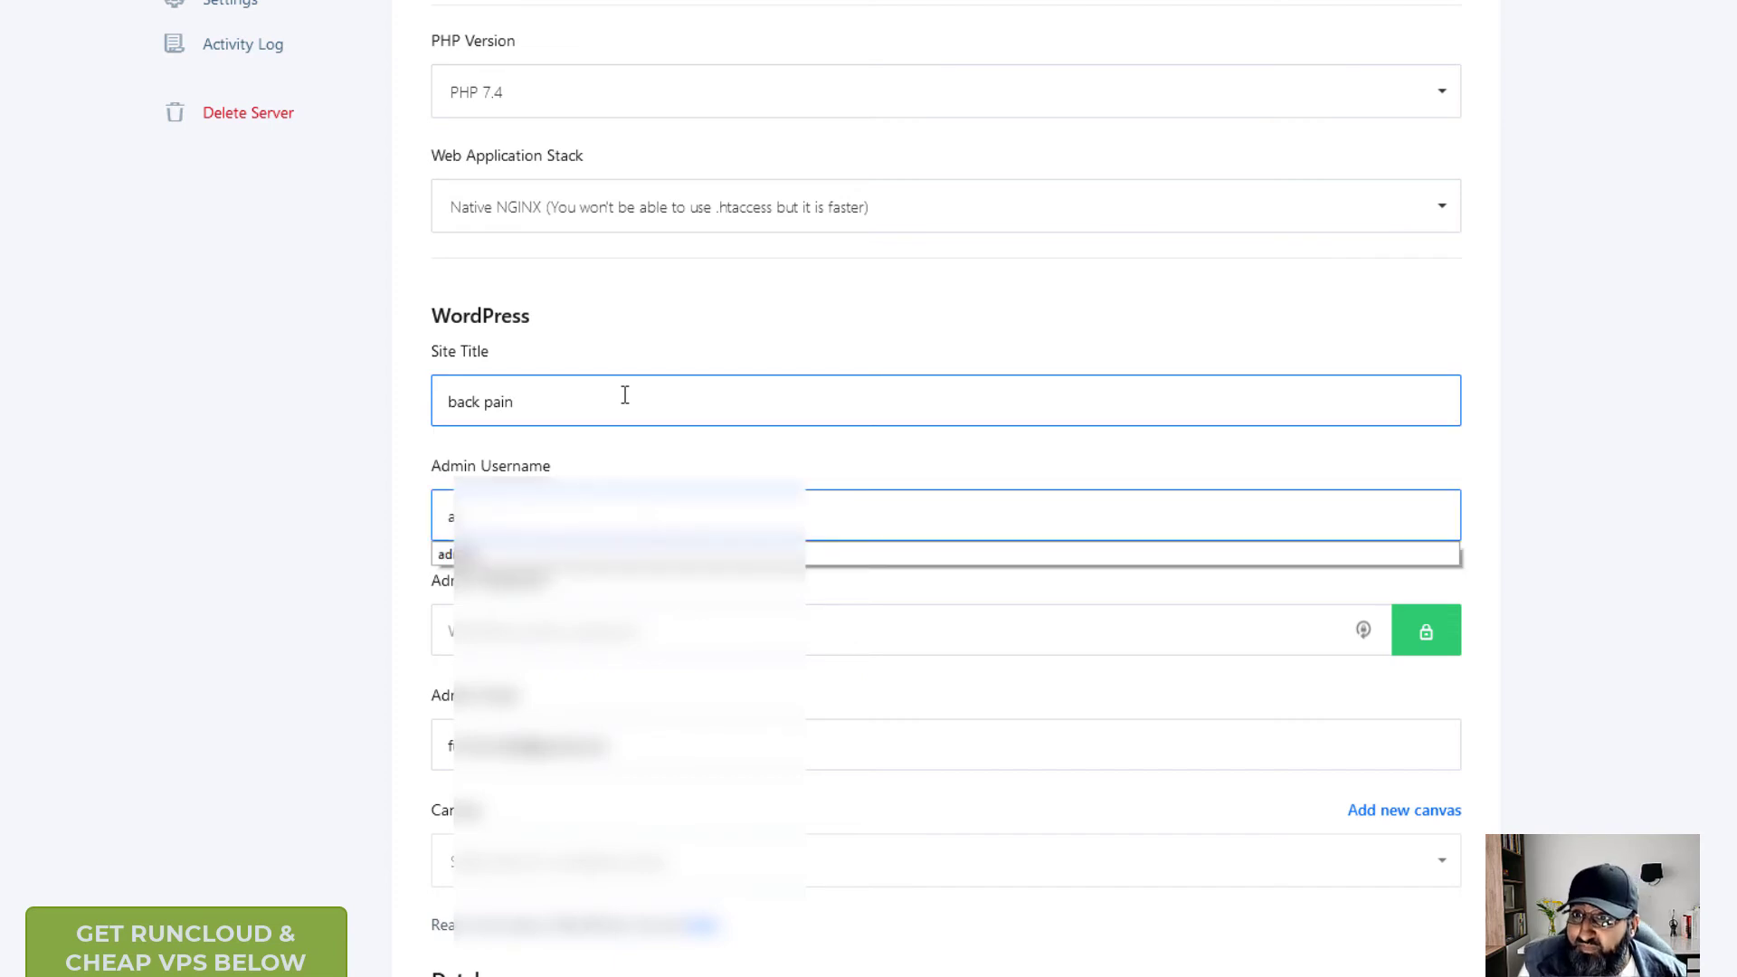
pyautogui.press('Tab')
pyautogui.write('••••••••••')
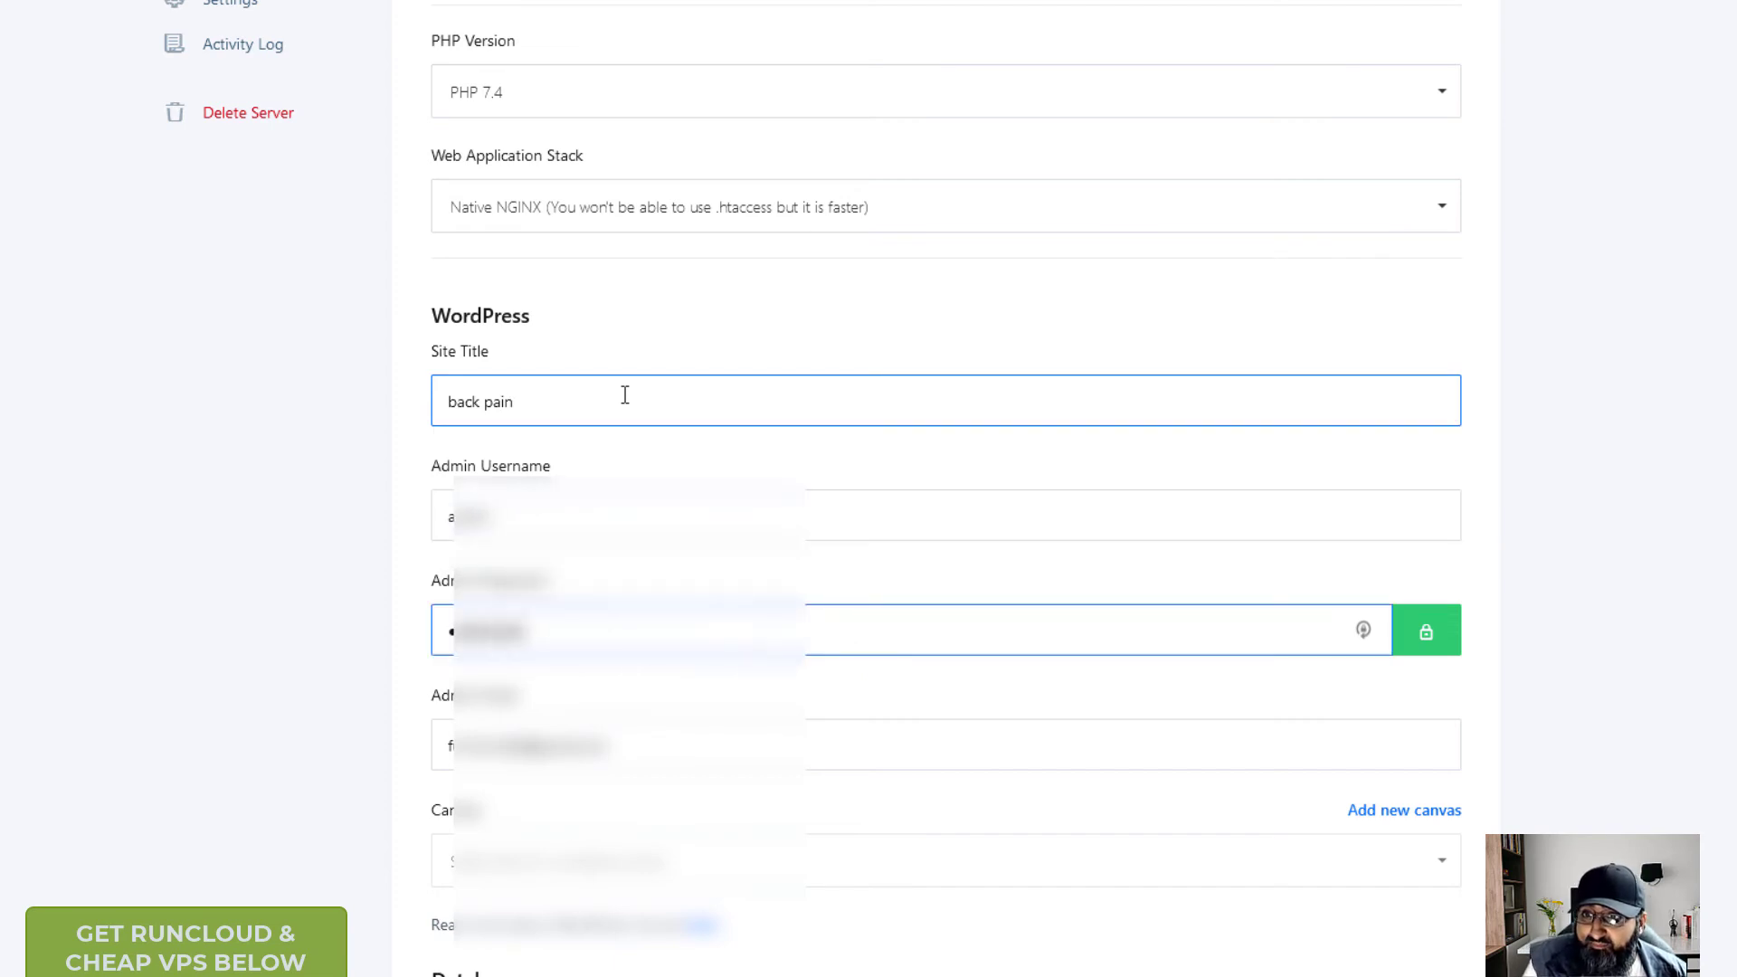
# - Fill the admin e-mail from the browser's suggested address
pyautogui.press('Tab')
pyautogui.hotkey('ctrl', 'a')
pyautogui.write('admin')
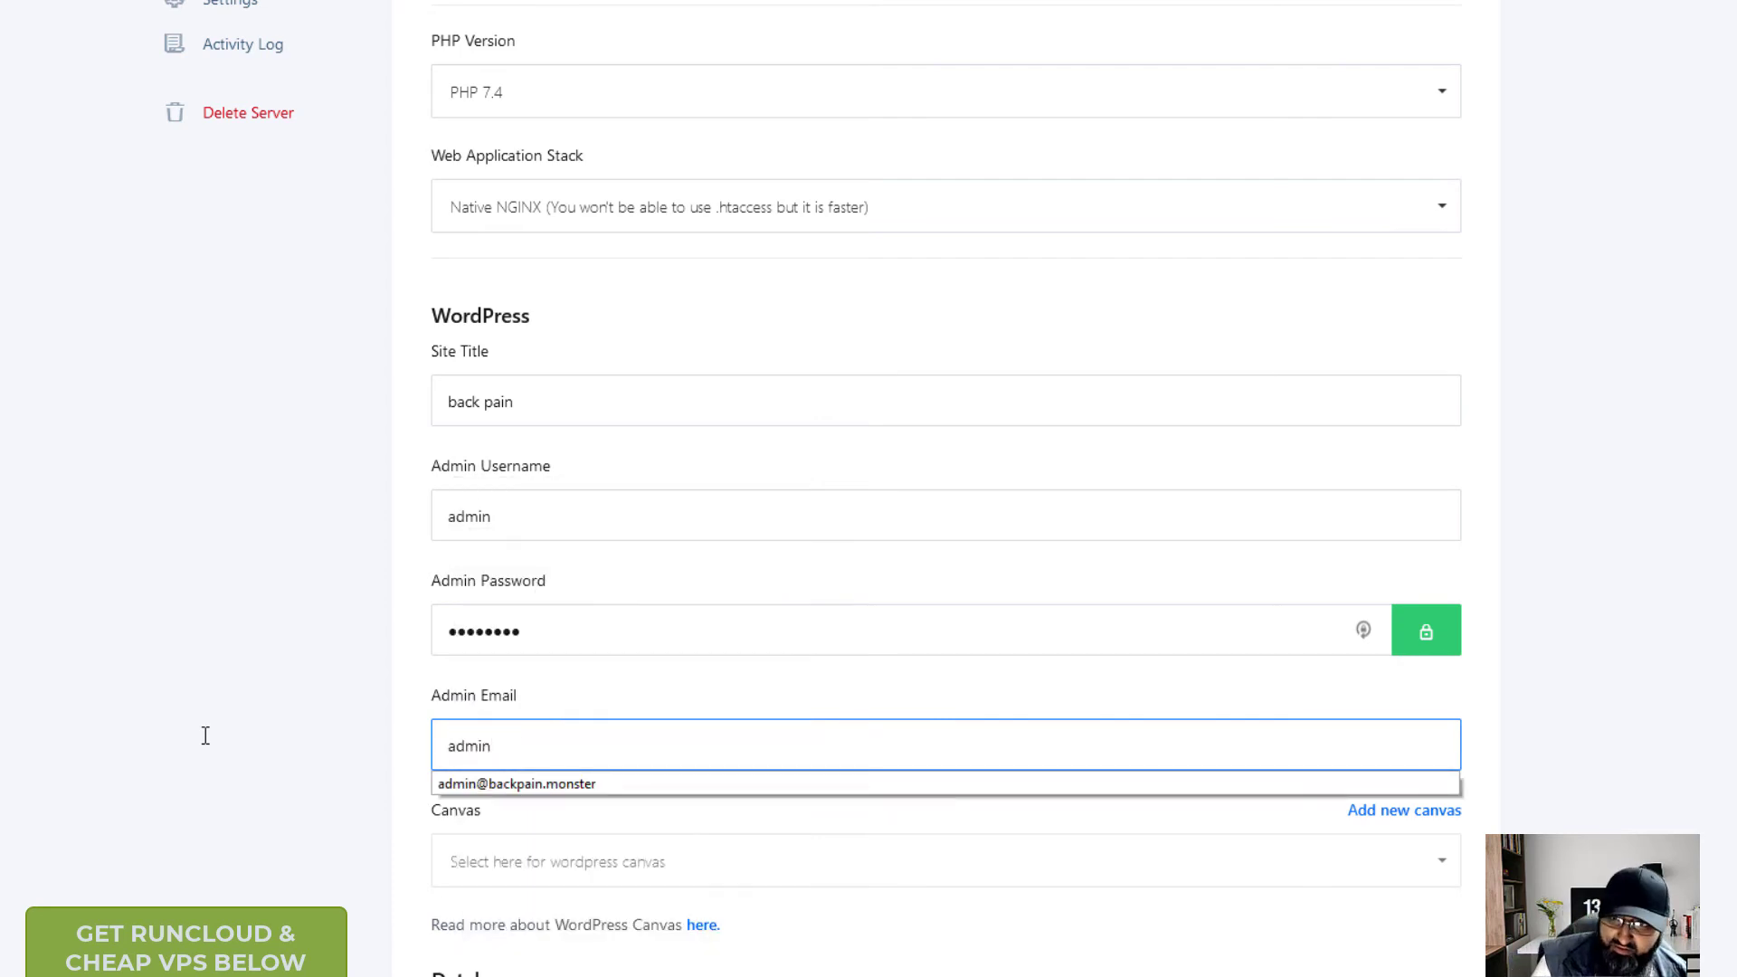
pyautogui.press('Down')
pyautogui.press('Return')
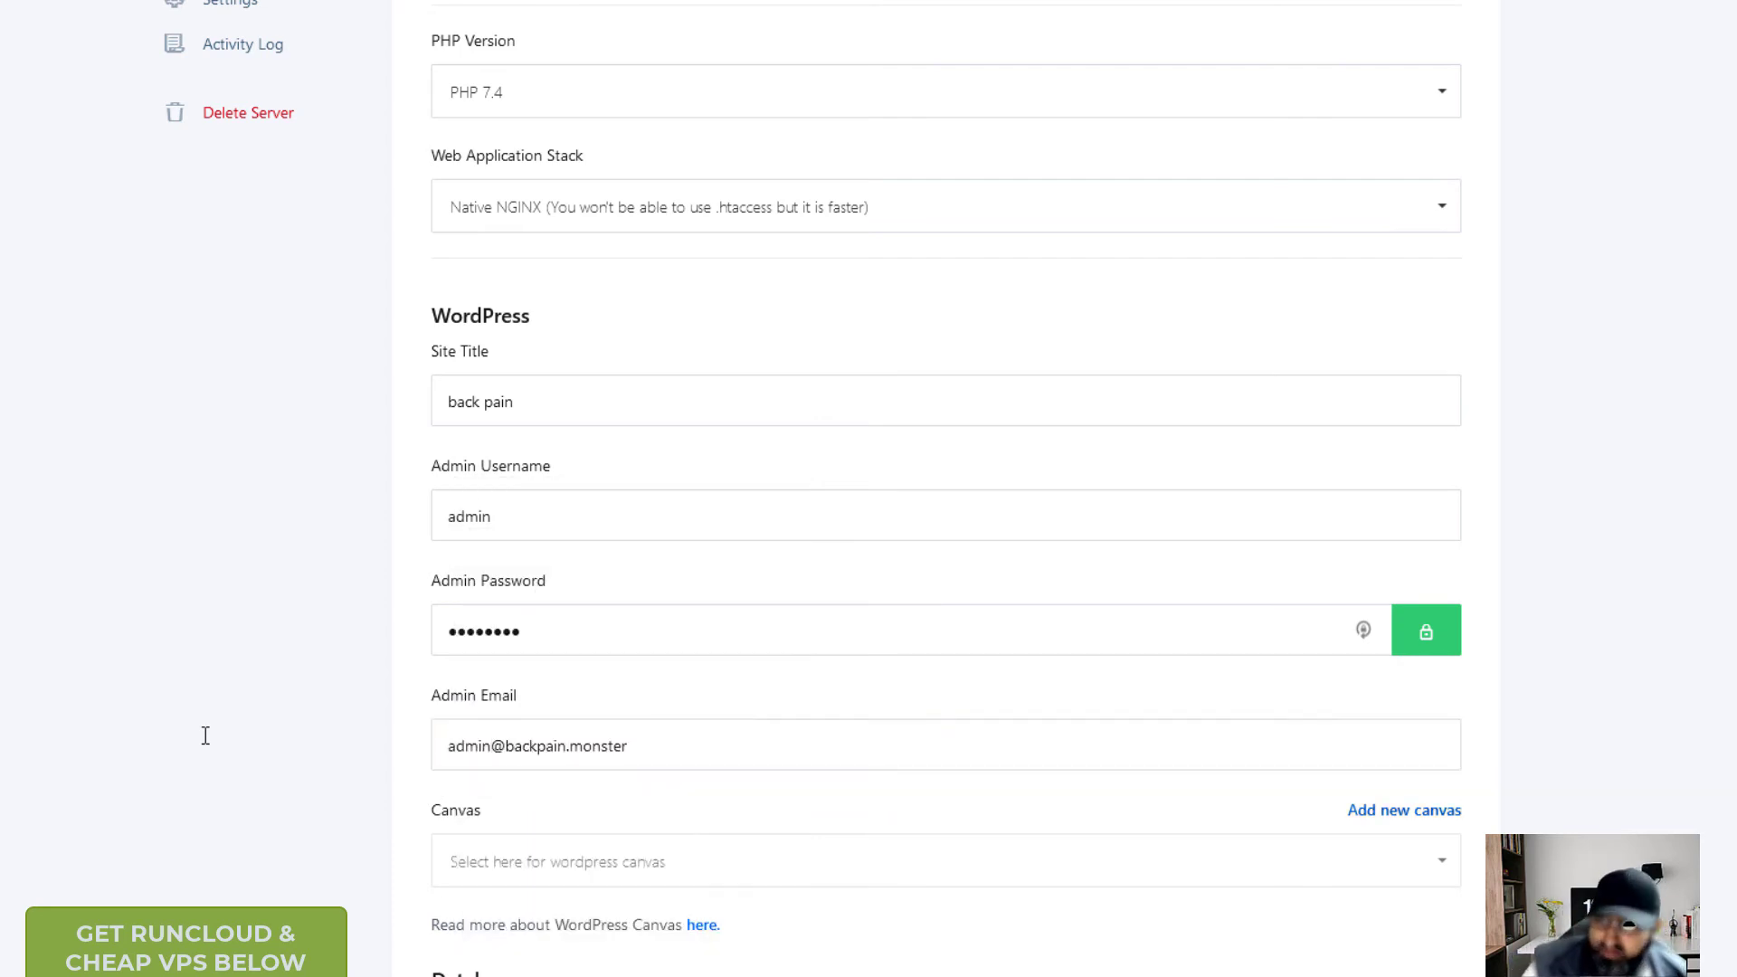
pyautogui.scroll(-2, 377, 789)
pyautogui.scroll(-5, 378, 789)
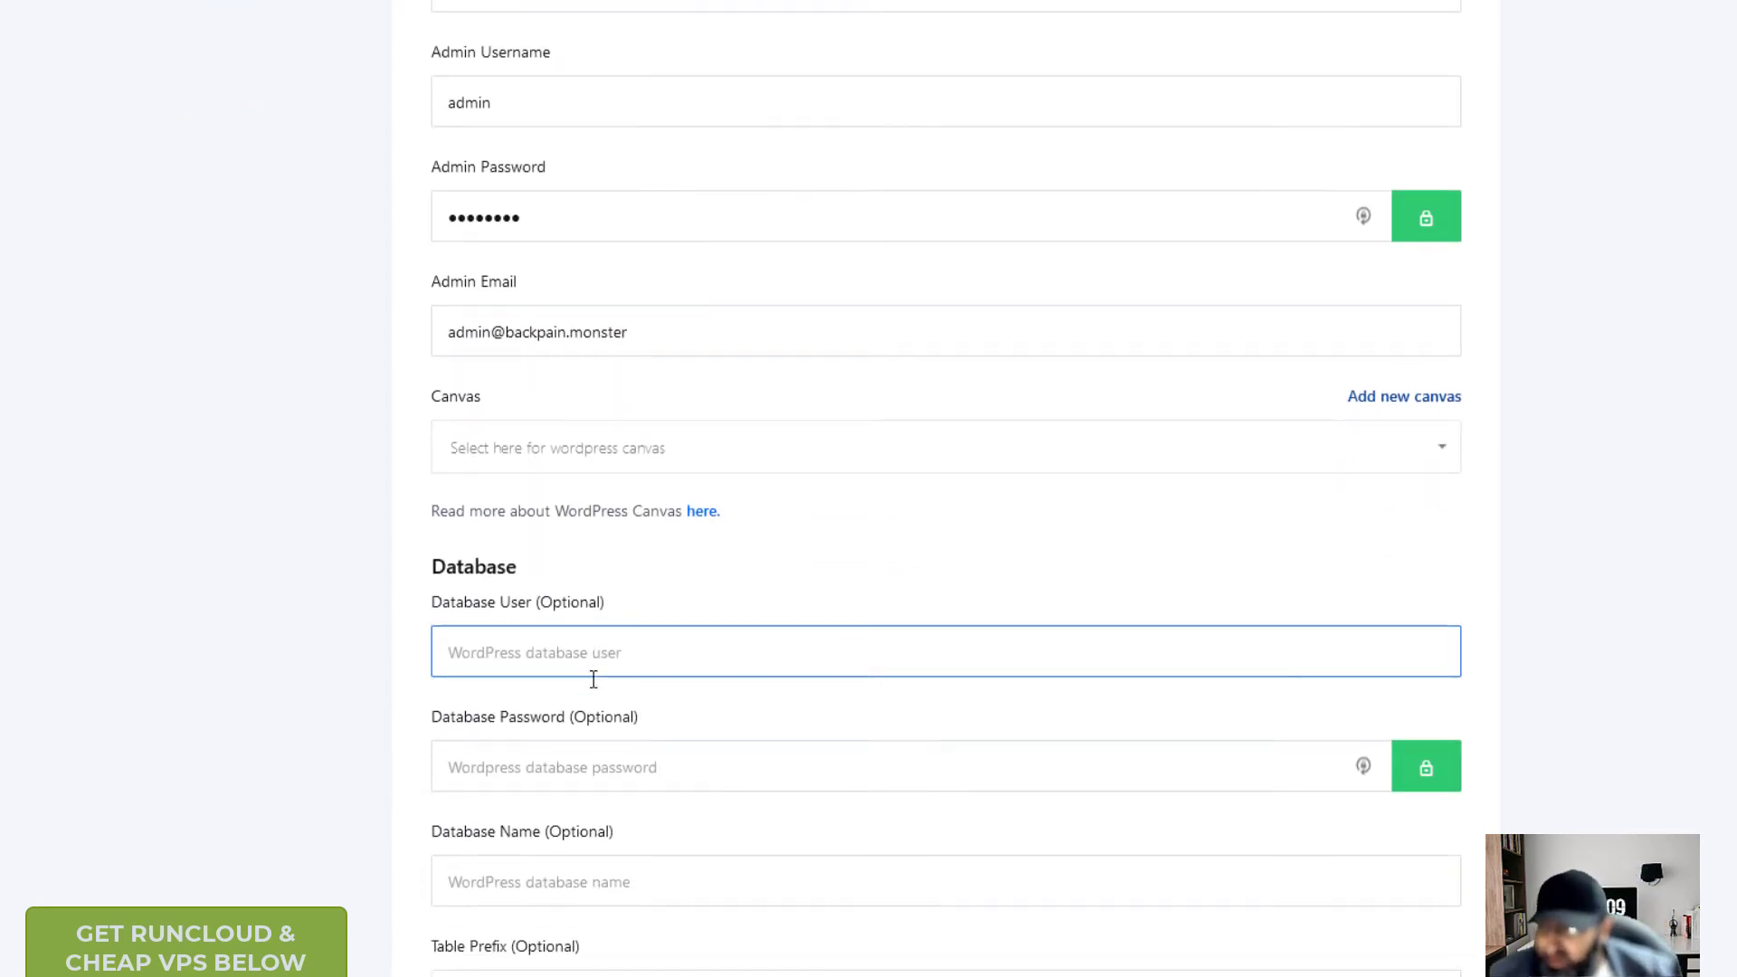
# - Create the backpain_test app after deleting the underscore from the invalid test domain and resubmitting
pyautogui.click(907, 791)
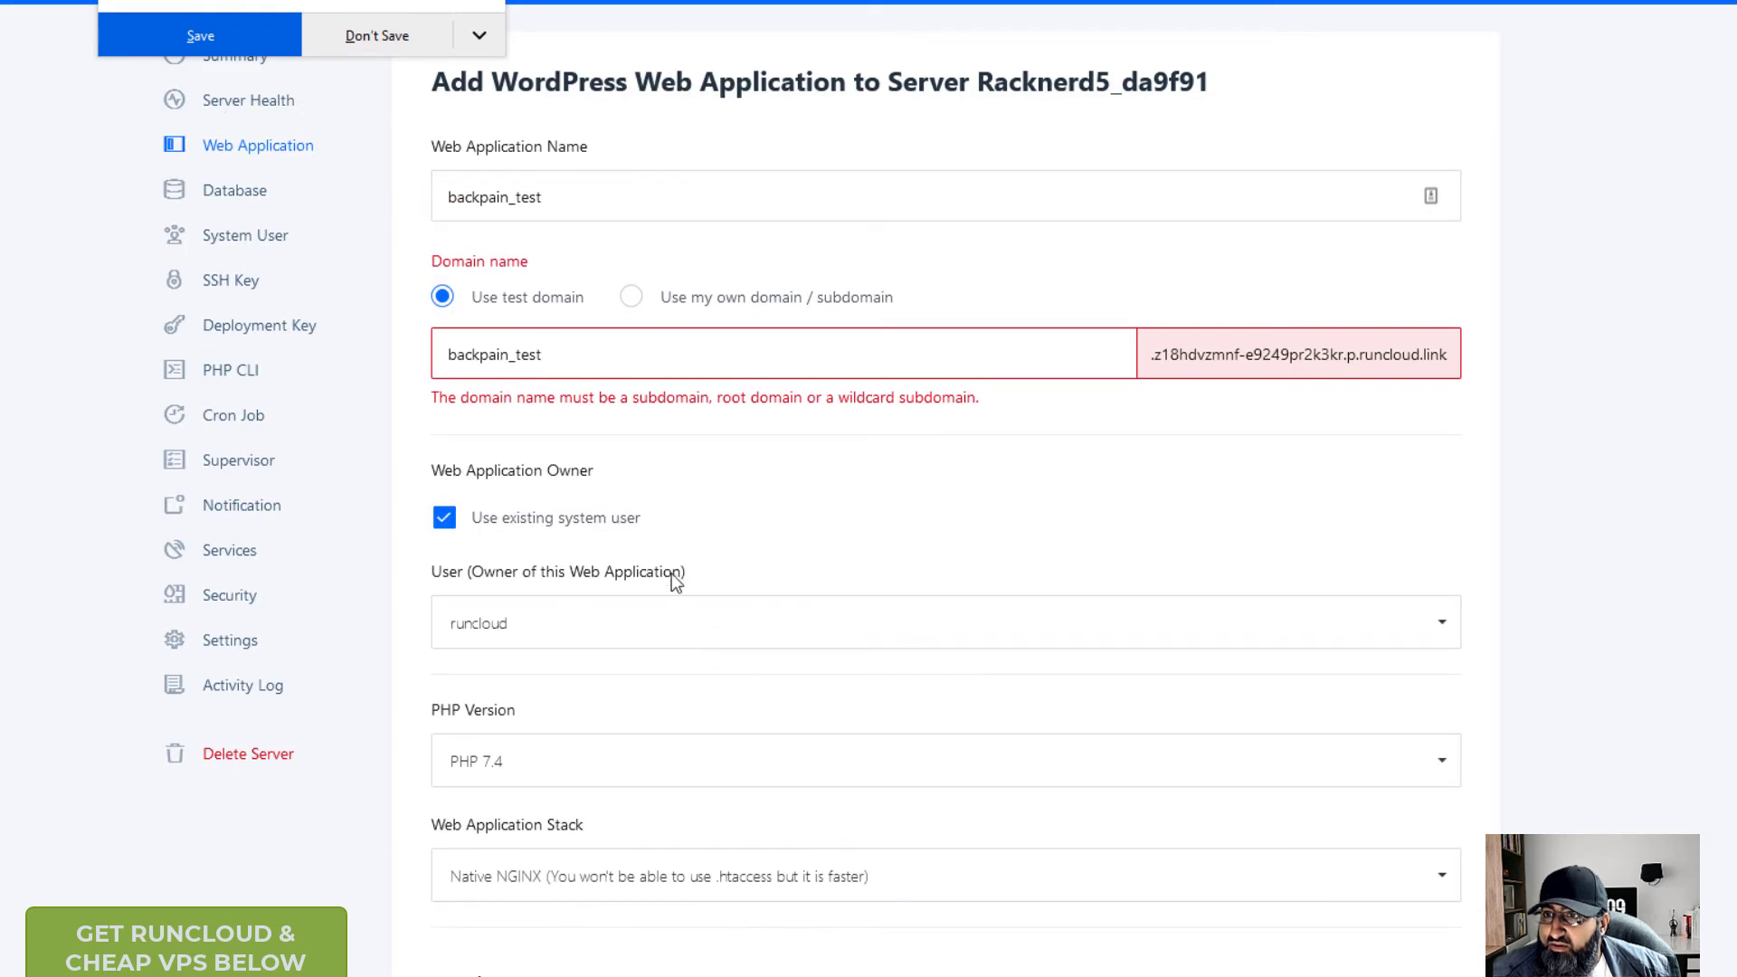
pyautogui.click(511, 355)
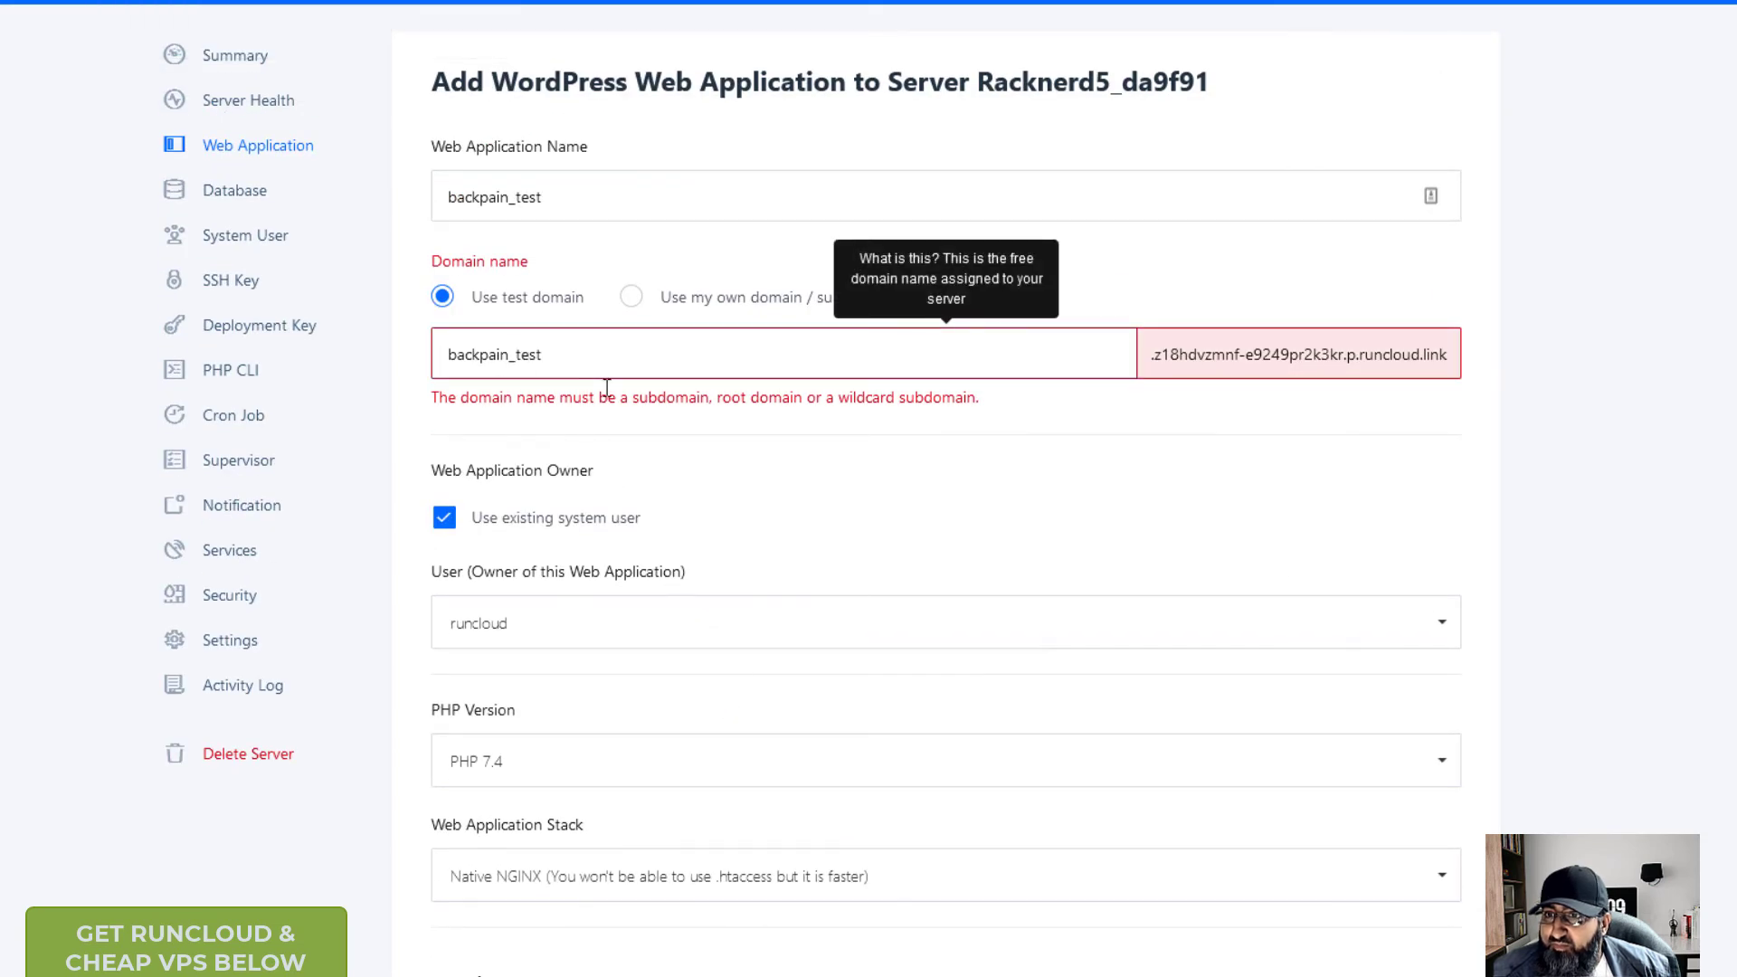
pyautogui.press('Delete')
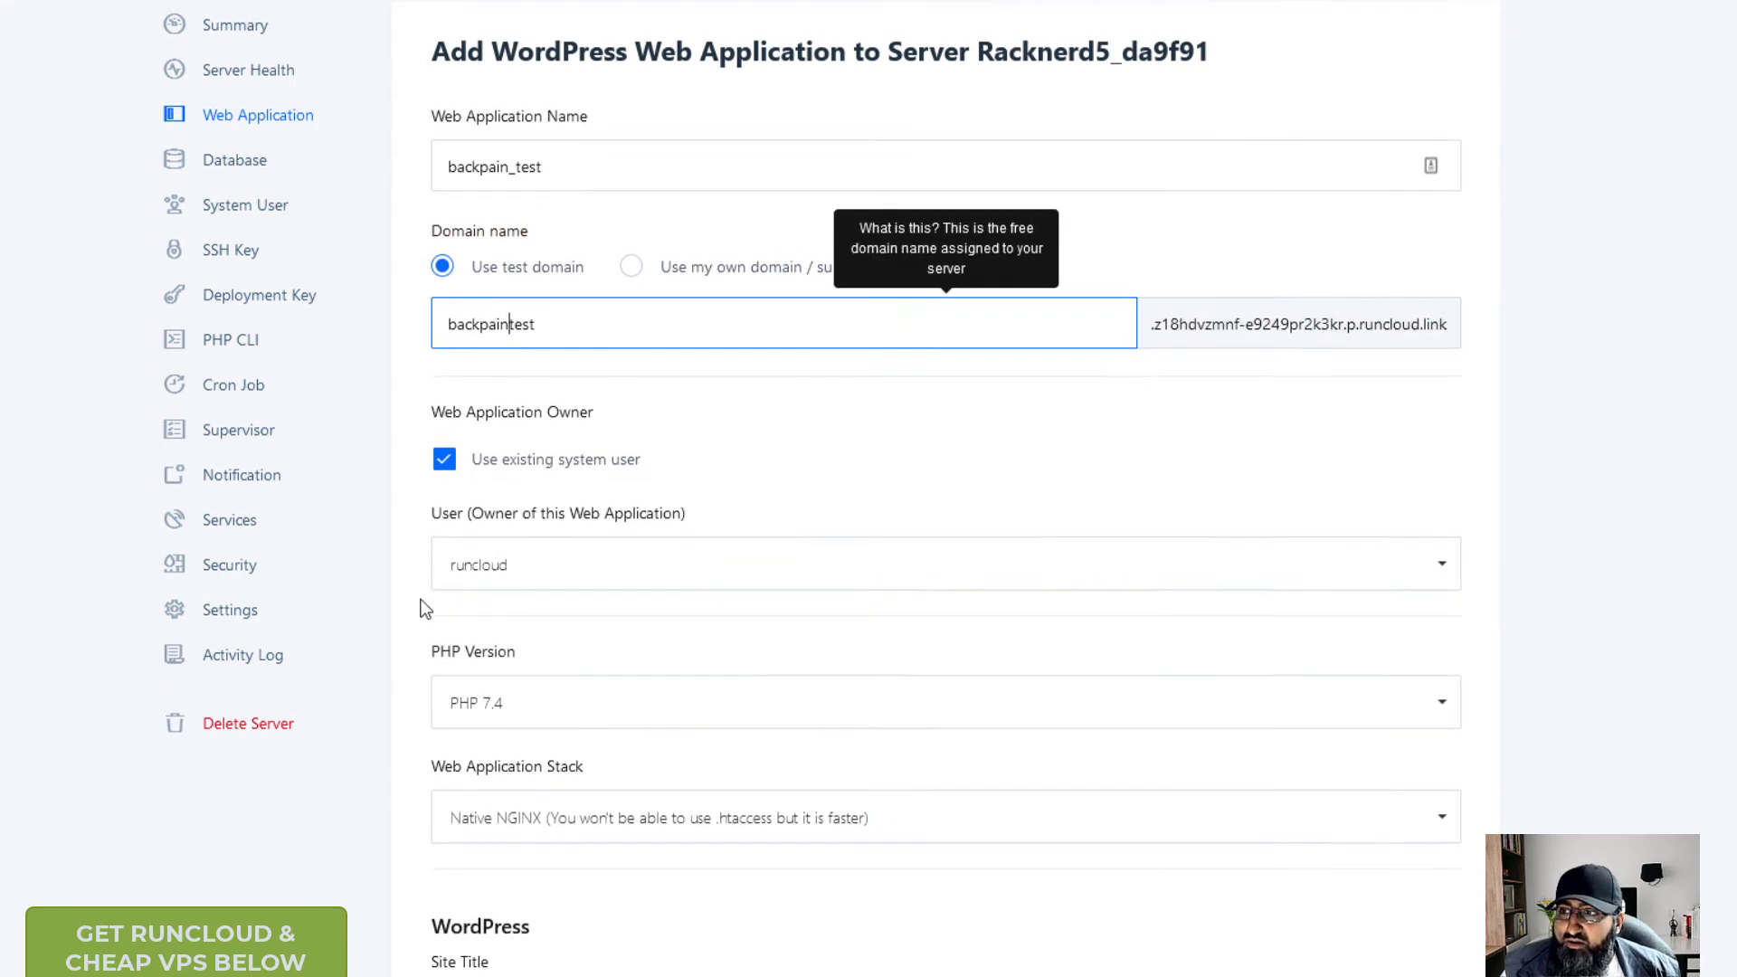
pyautogui.scroll(-15, 430, 601)
pyautogui.click(929, 780)
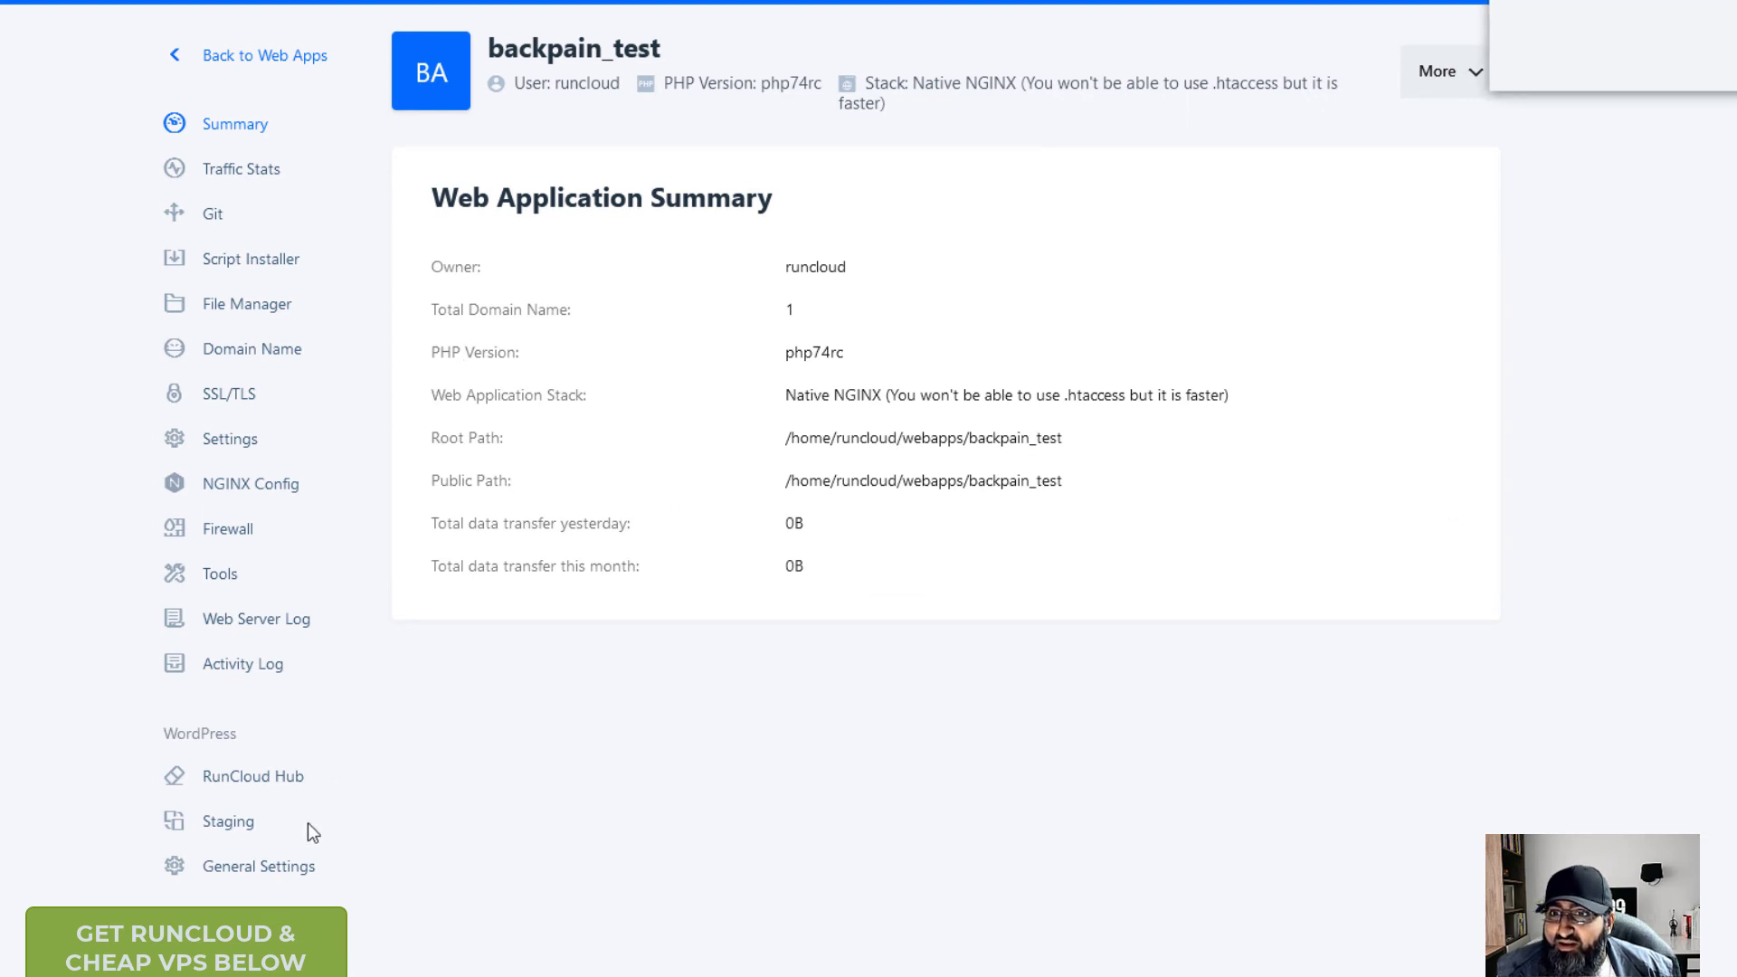
# - Dismiss the password notification, view WordPress General Settings without changes, then open the Staging Site page
pyautogui.click(1708, 60)
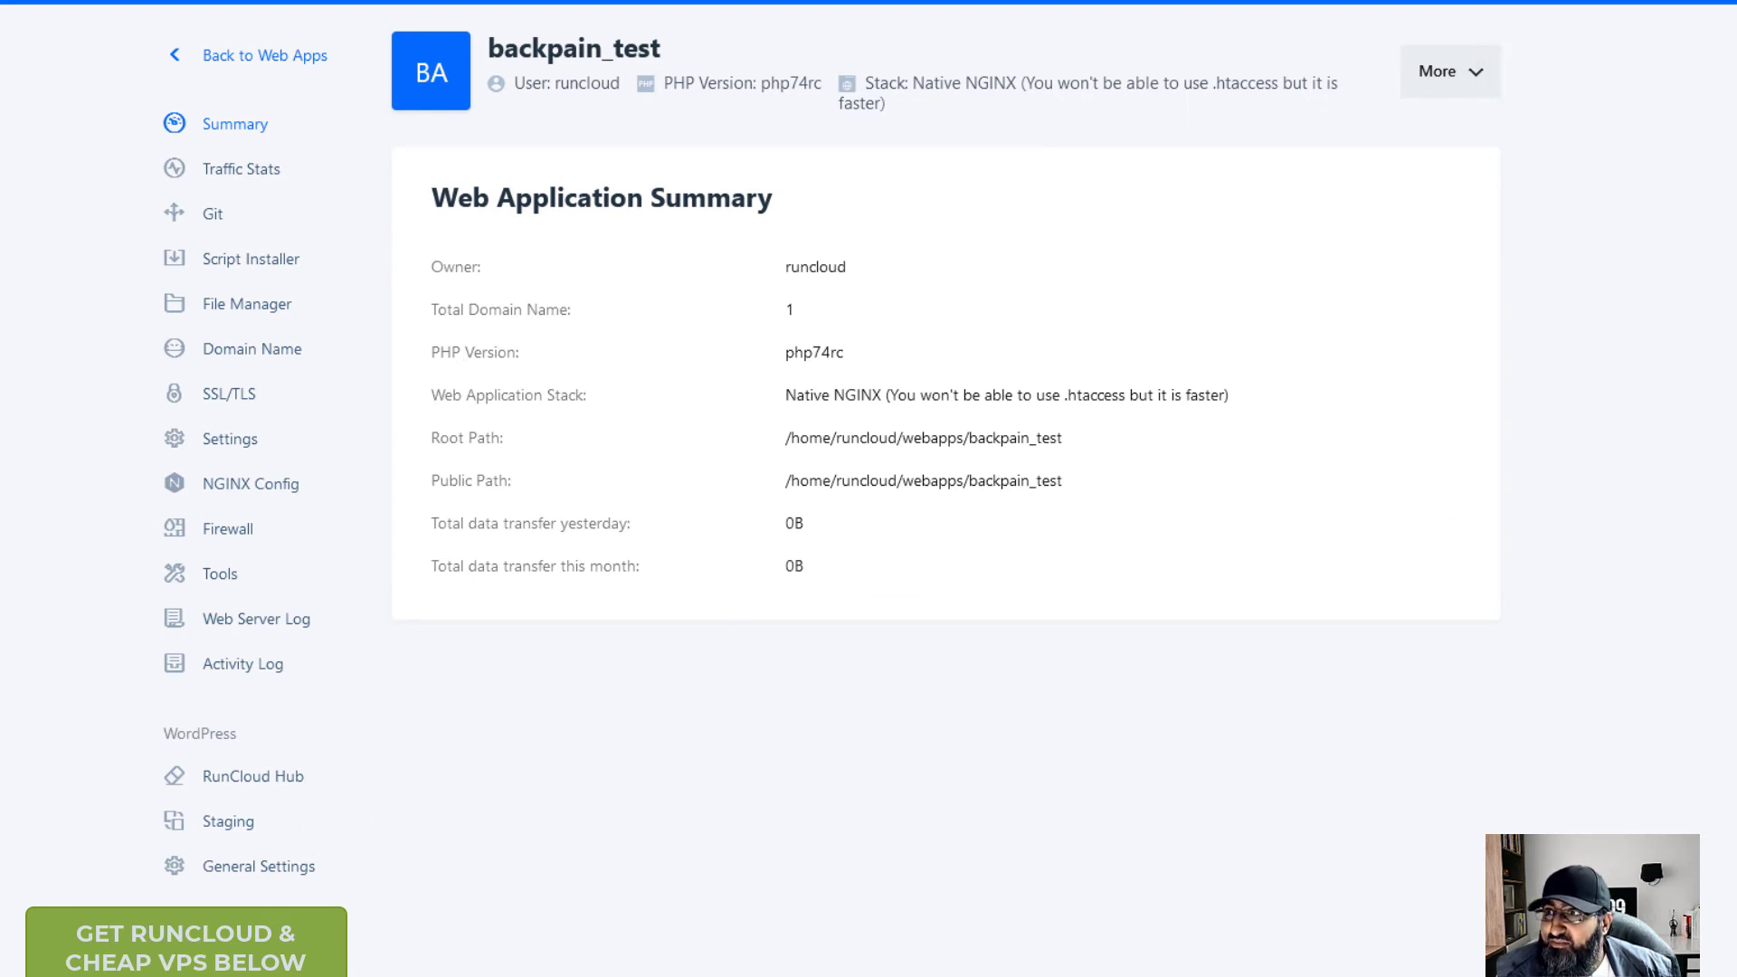
pyautogui.click(264, 866)
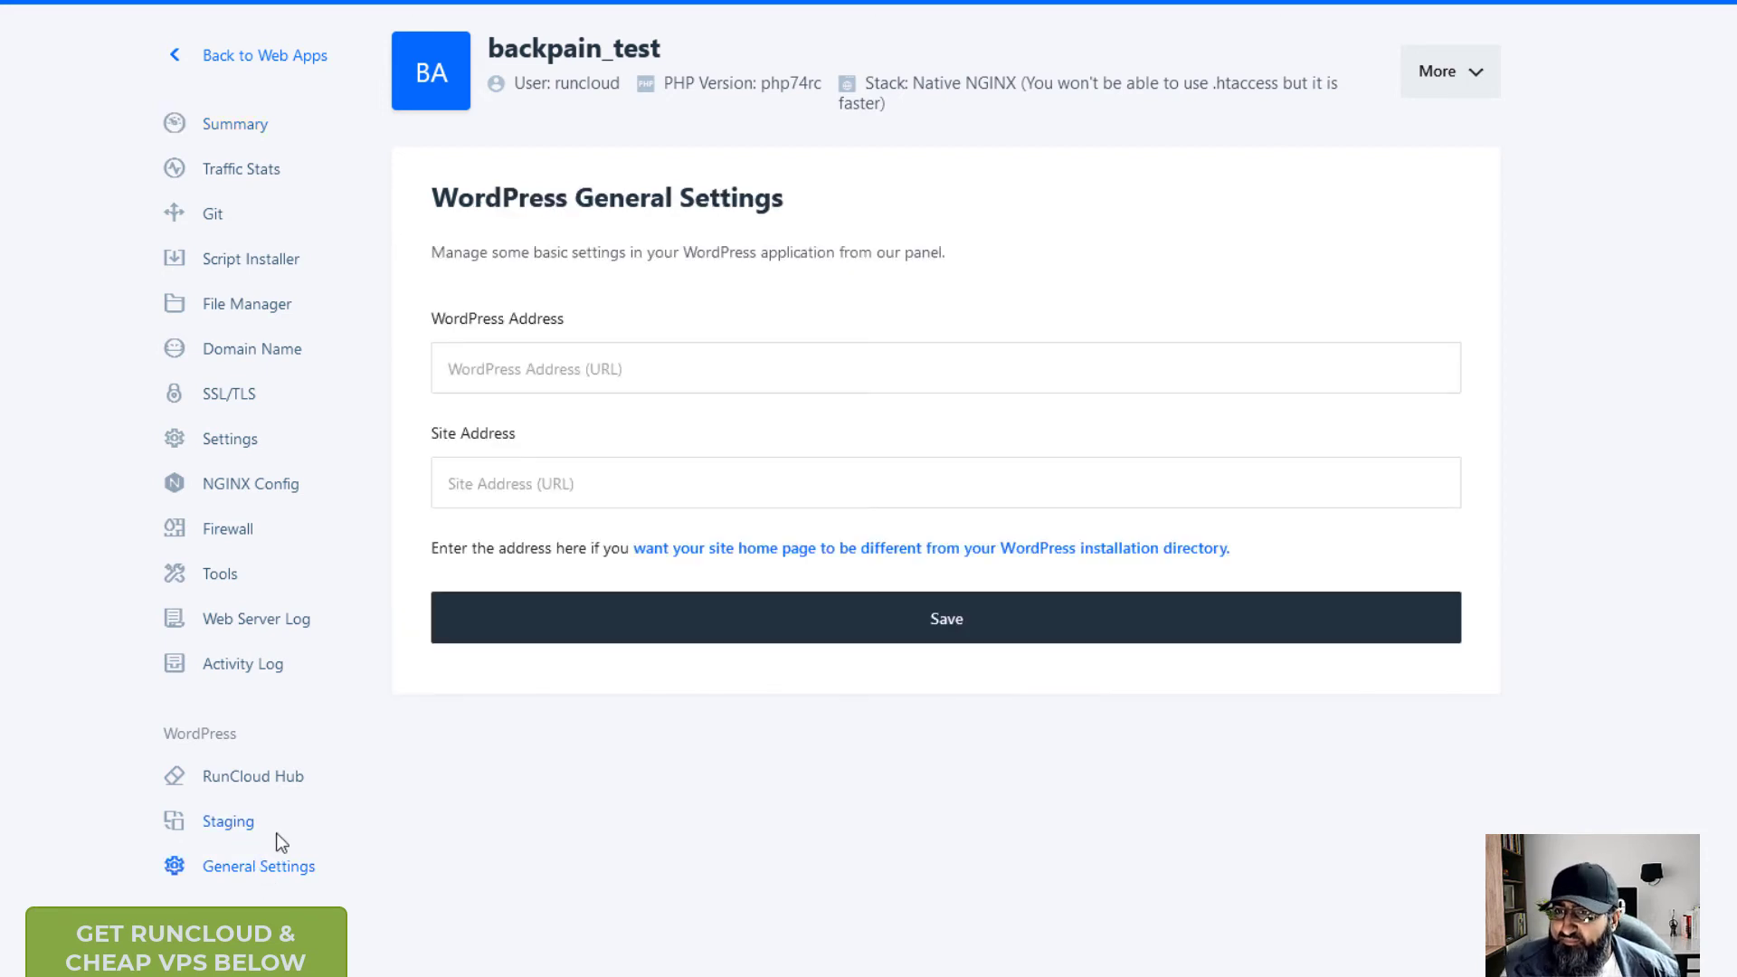
pyautogui.click(640, 368)
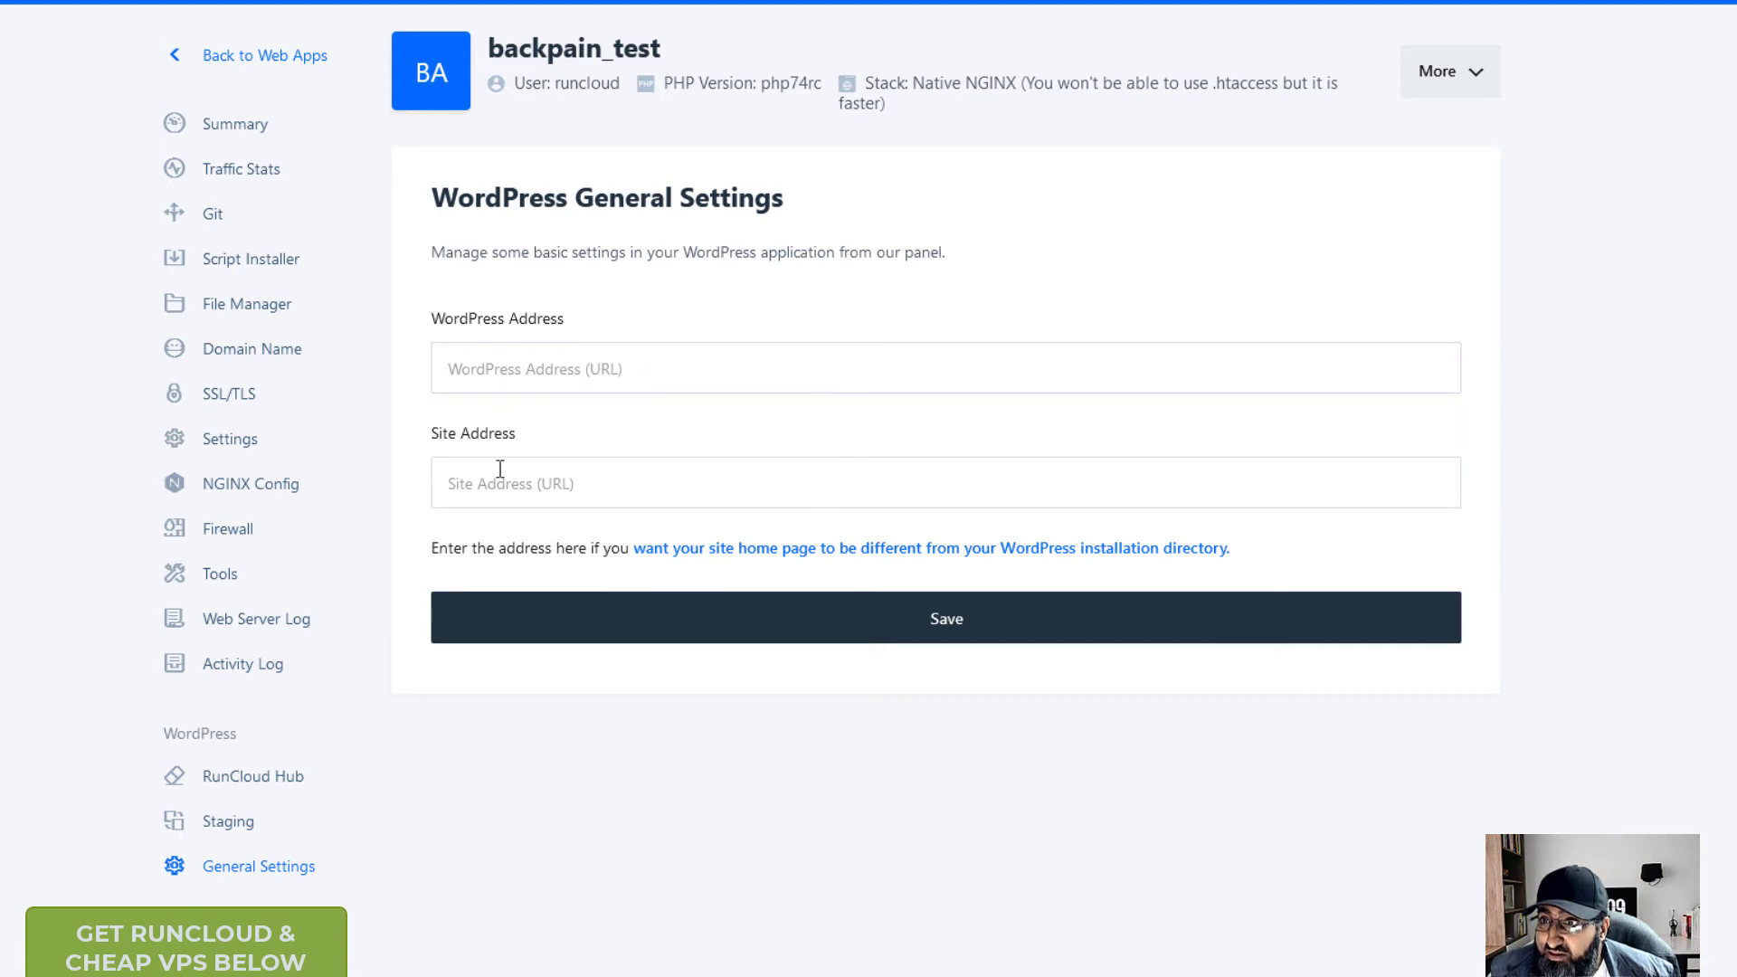
pyautogui.click(217, 823)
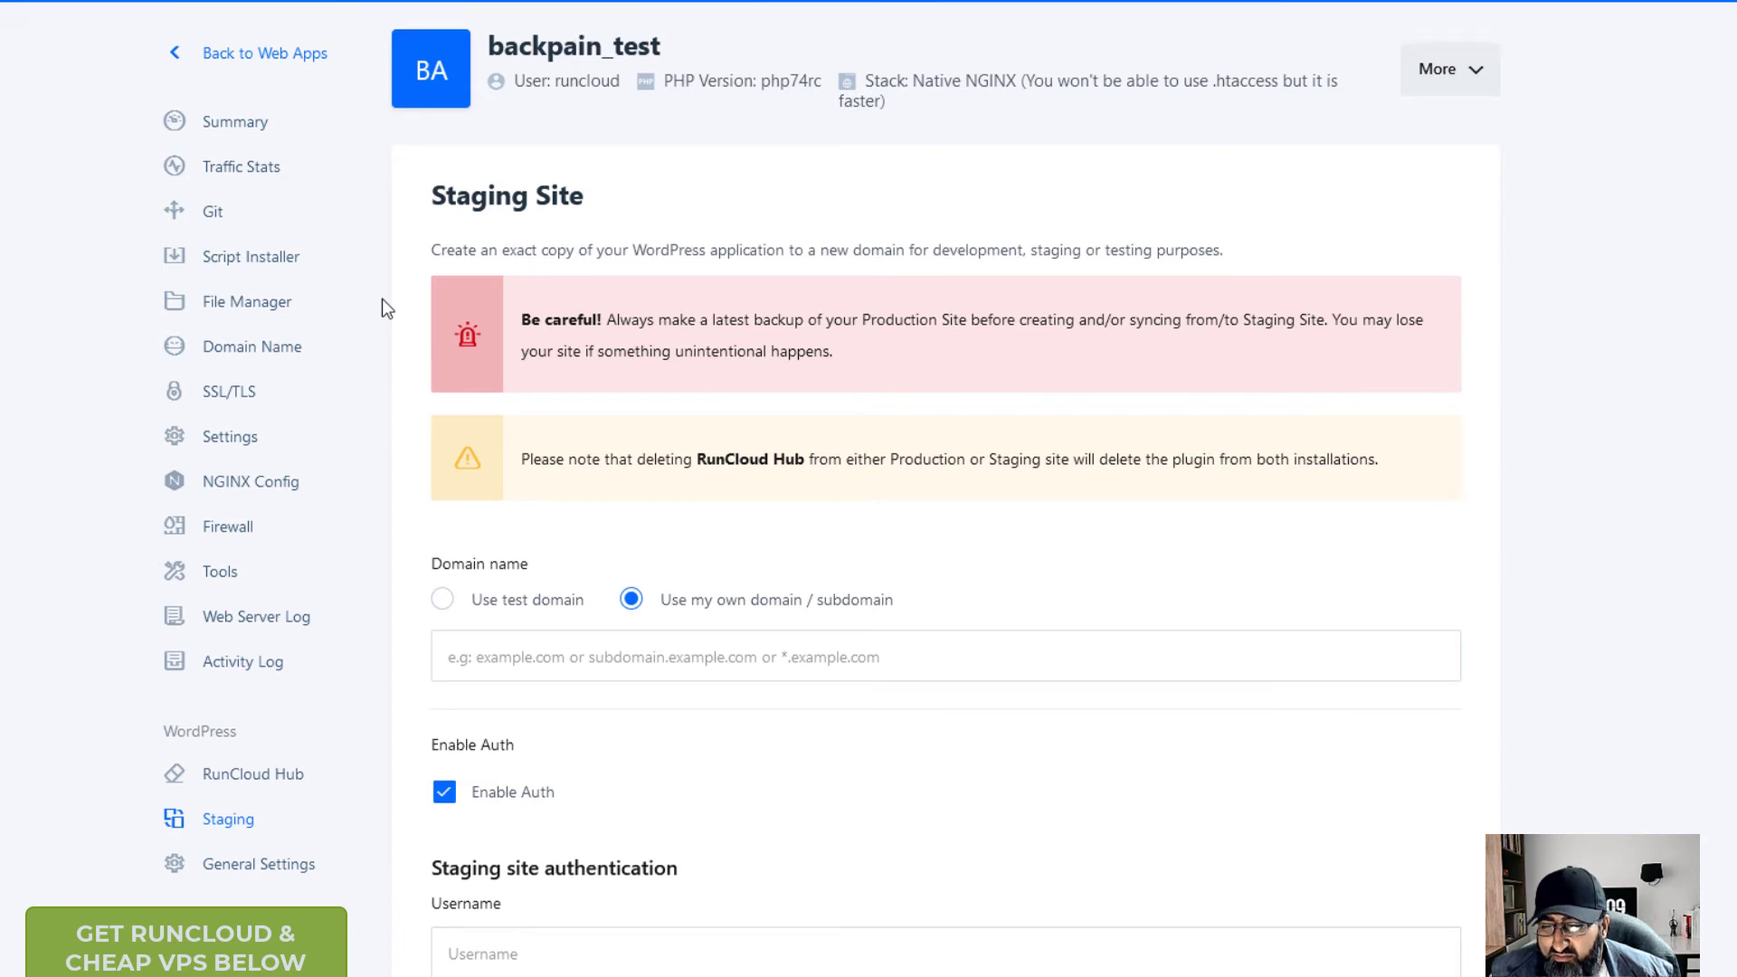
# - Review the RunCloud Hub cache settings without installing, then return to the Web Application list
pyautogui.scroll(-5, 329, 298)
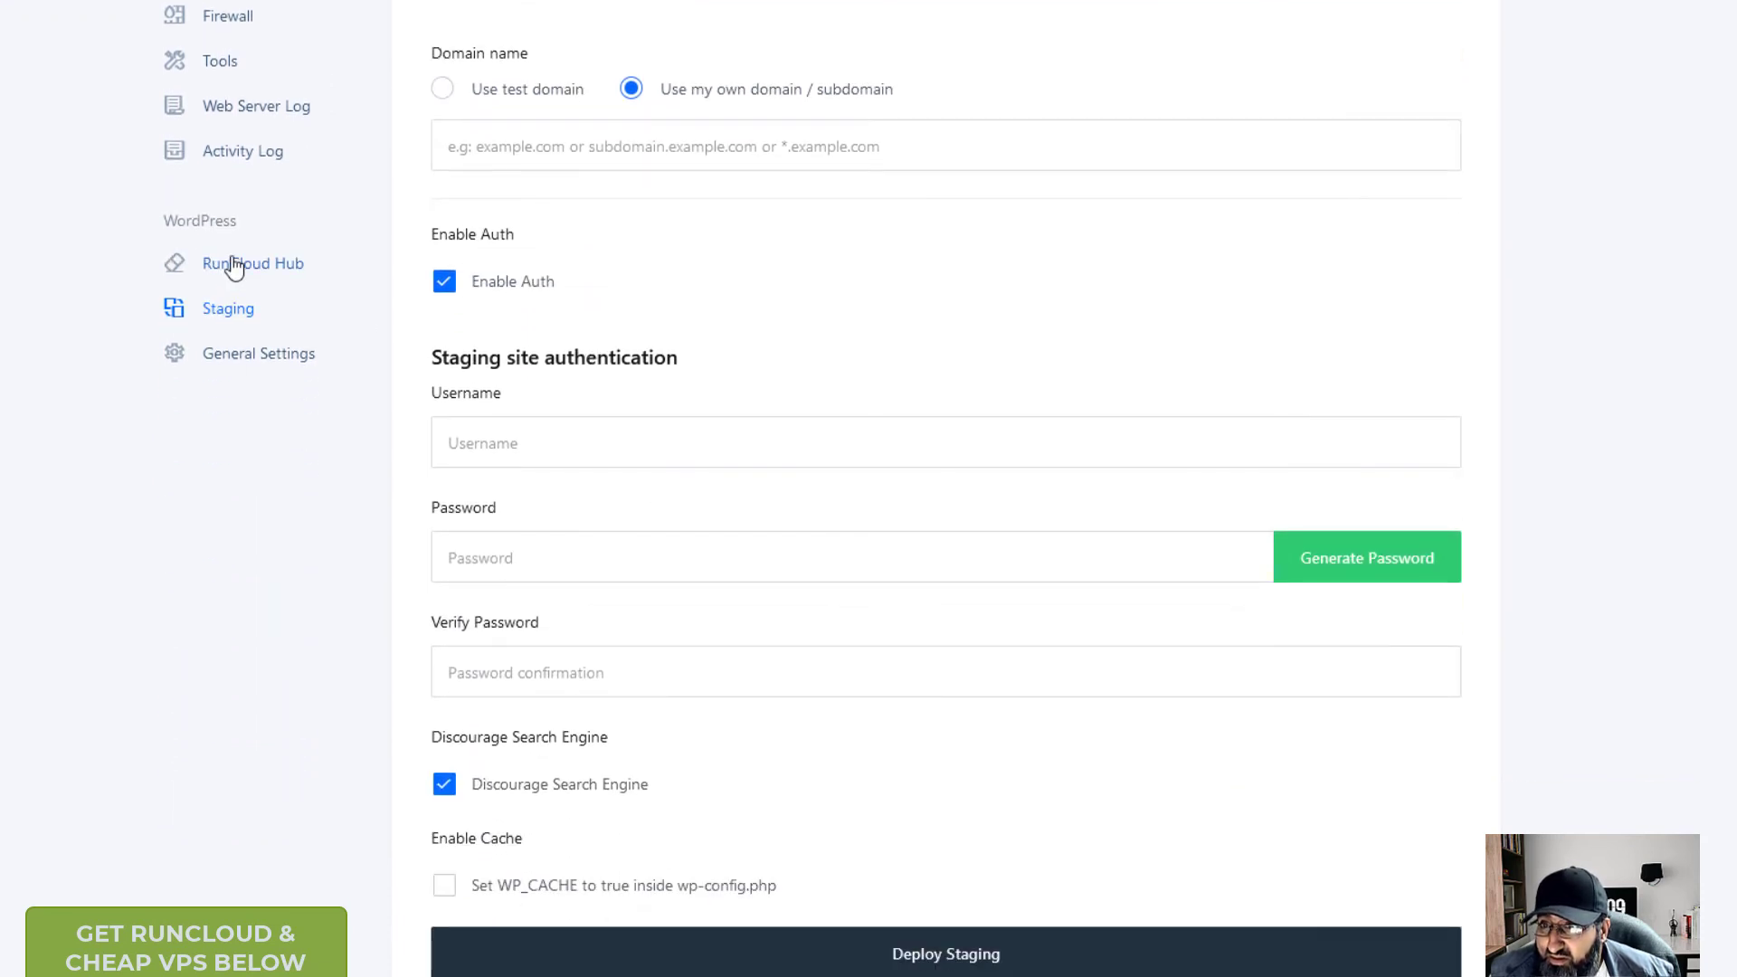
pyautogui.click(234, 264)
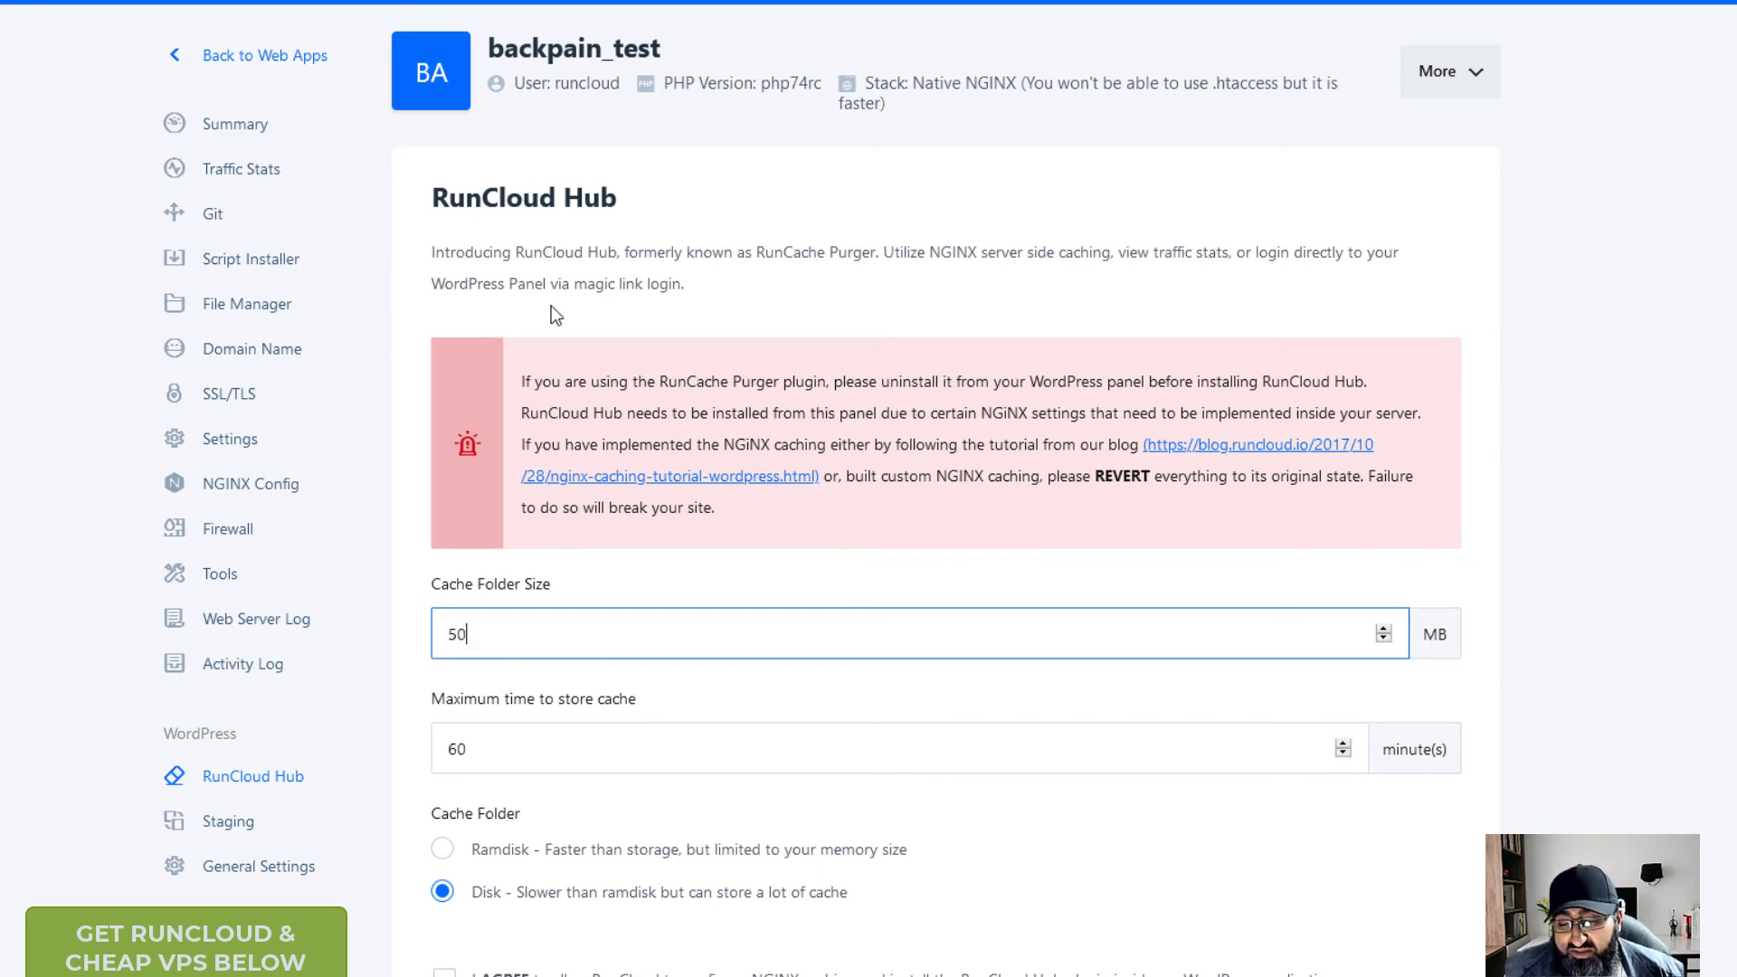
pyautogui.scroll(-3, 687, 452)
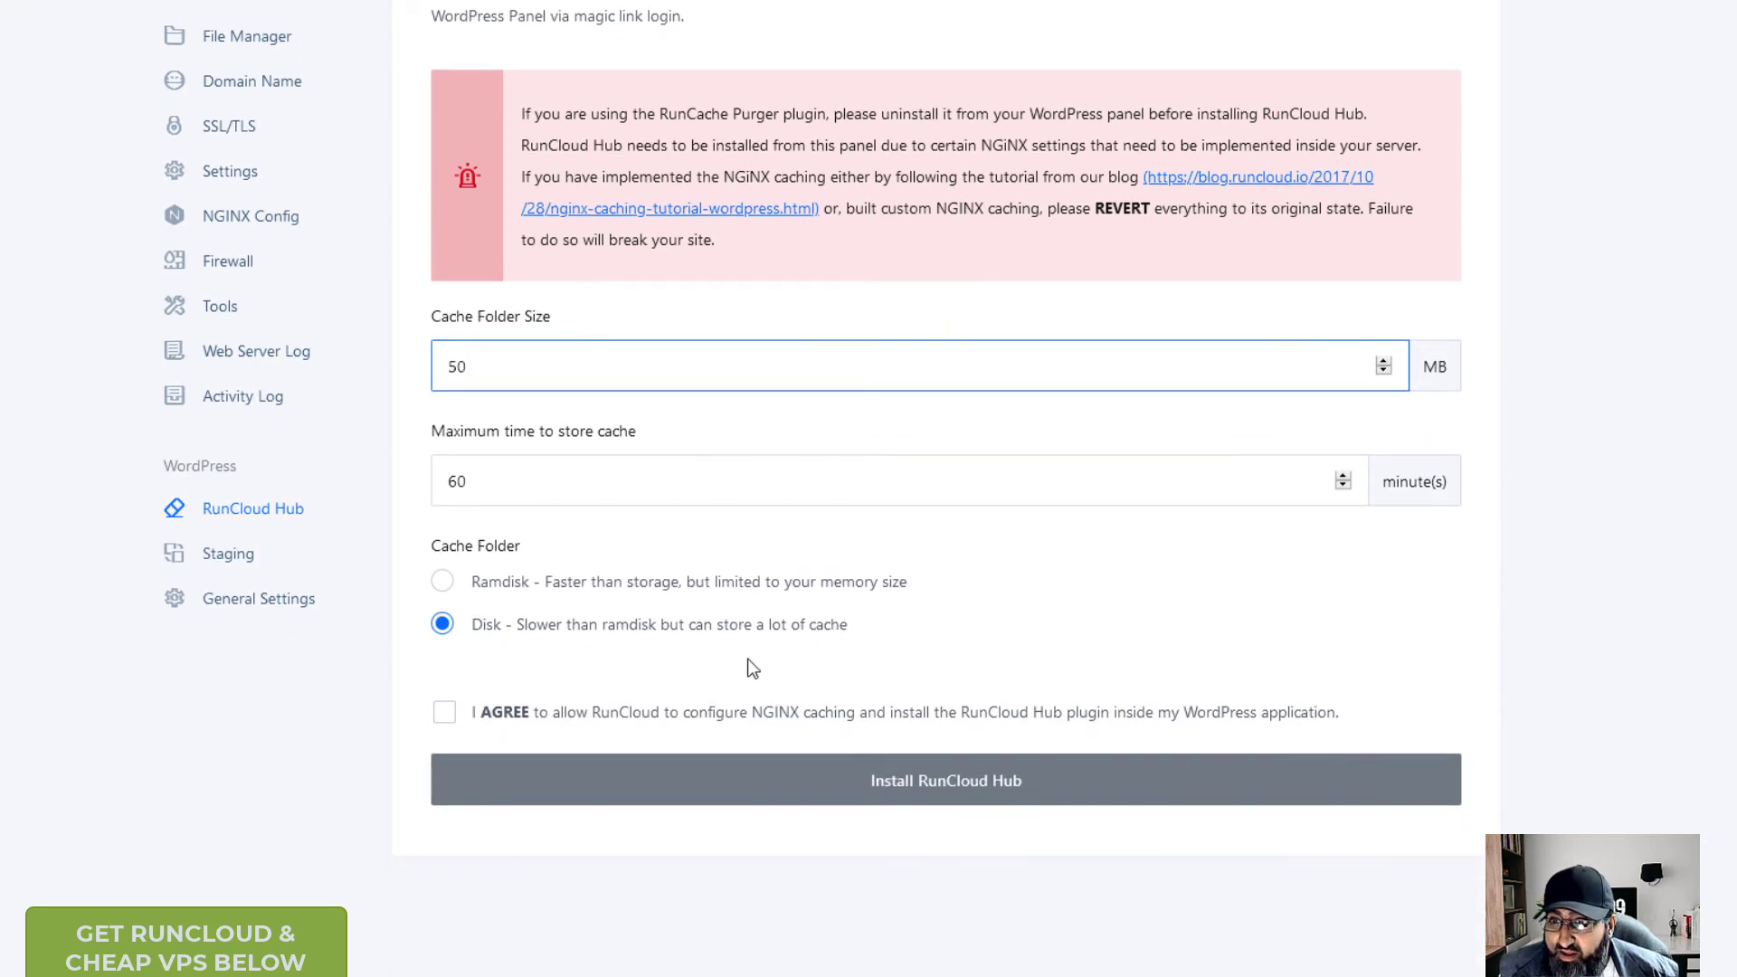
pyautogui.scroll(3, 742, 669)
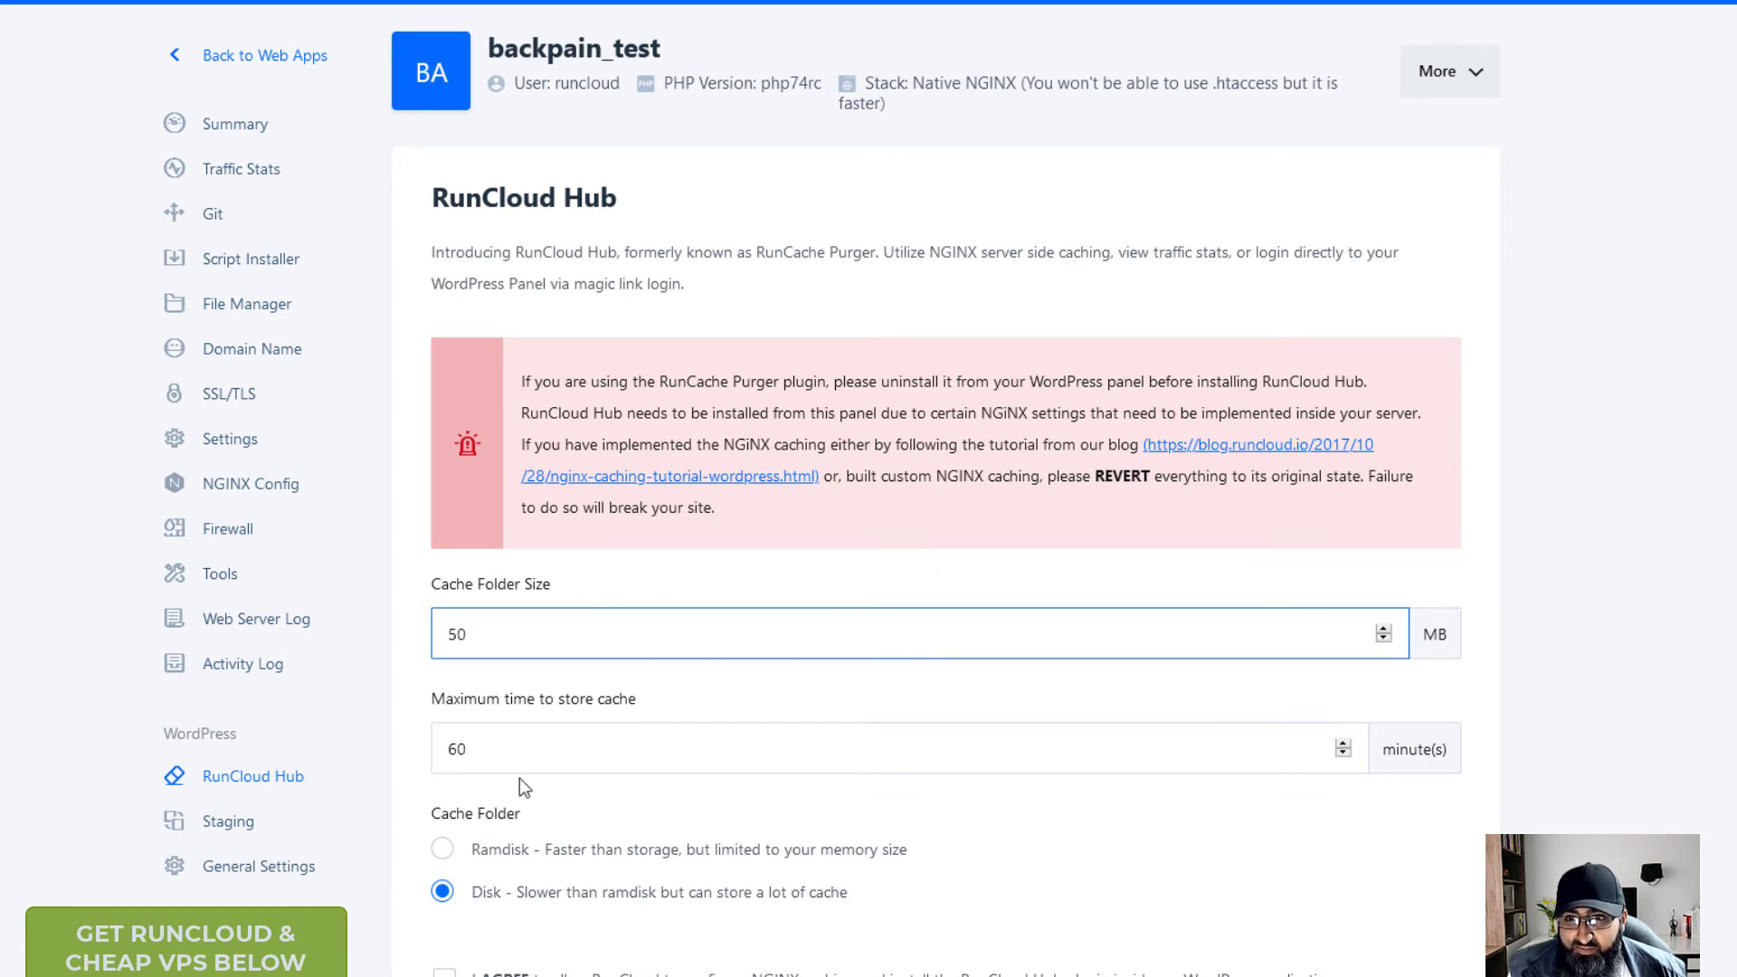
pyautogui.click(275, 60)
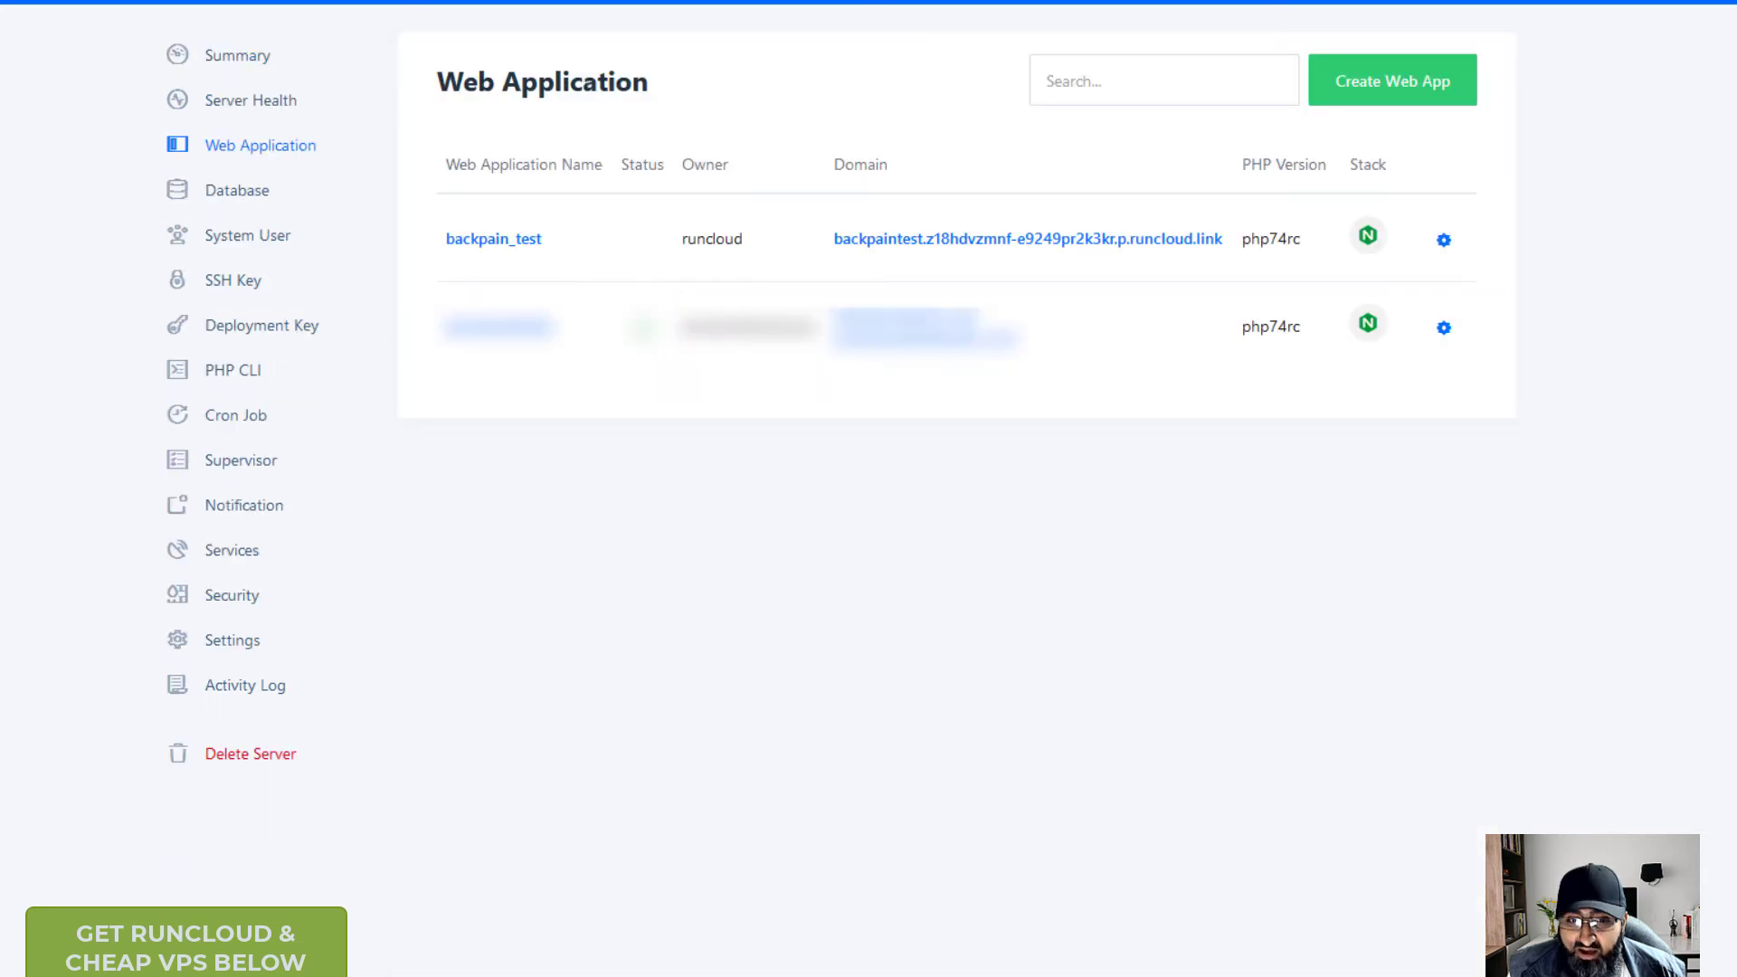
# - Open the backpain_test site in a new window and load its /wp-admin login page
pyautogui.rightClick(1087, 249)
pyautogui.click(1176, 284)
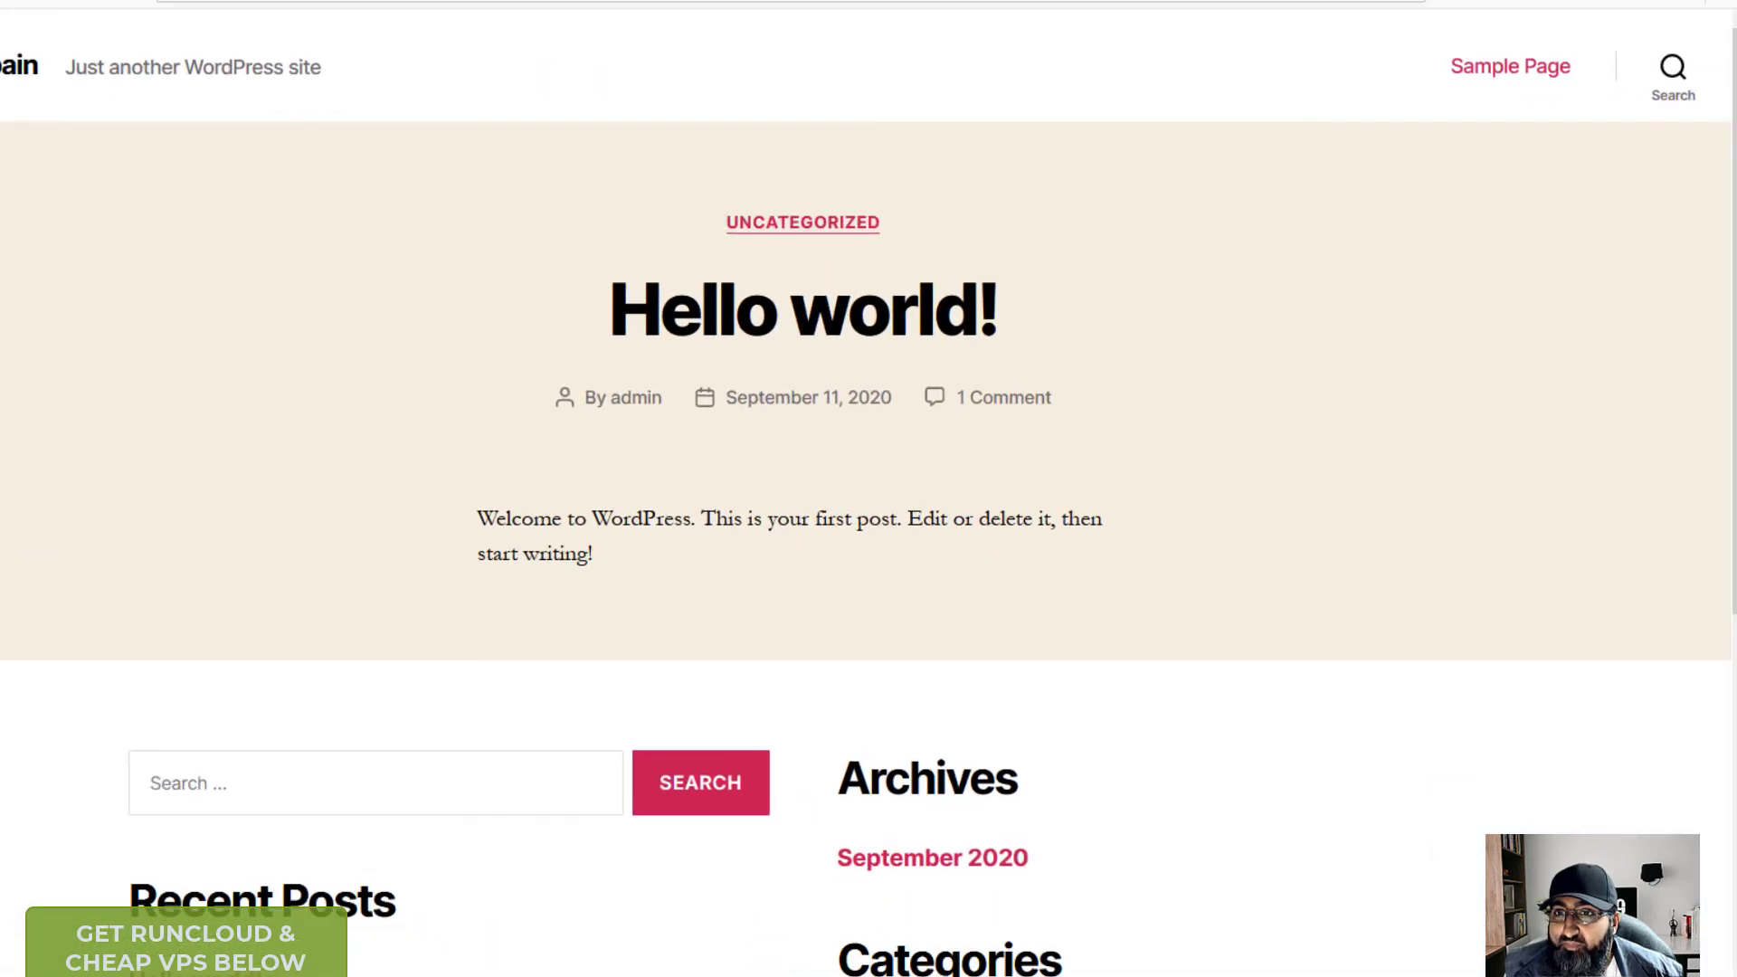
pyautogui.click(758, 110)
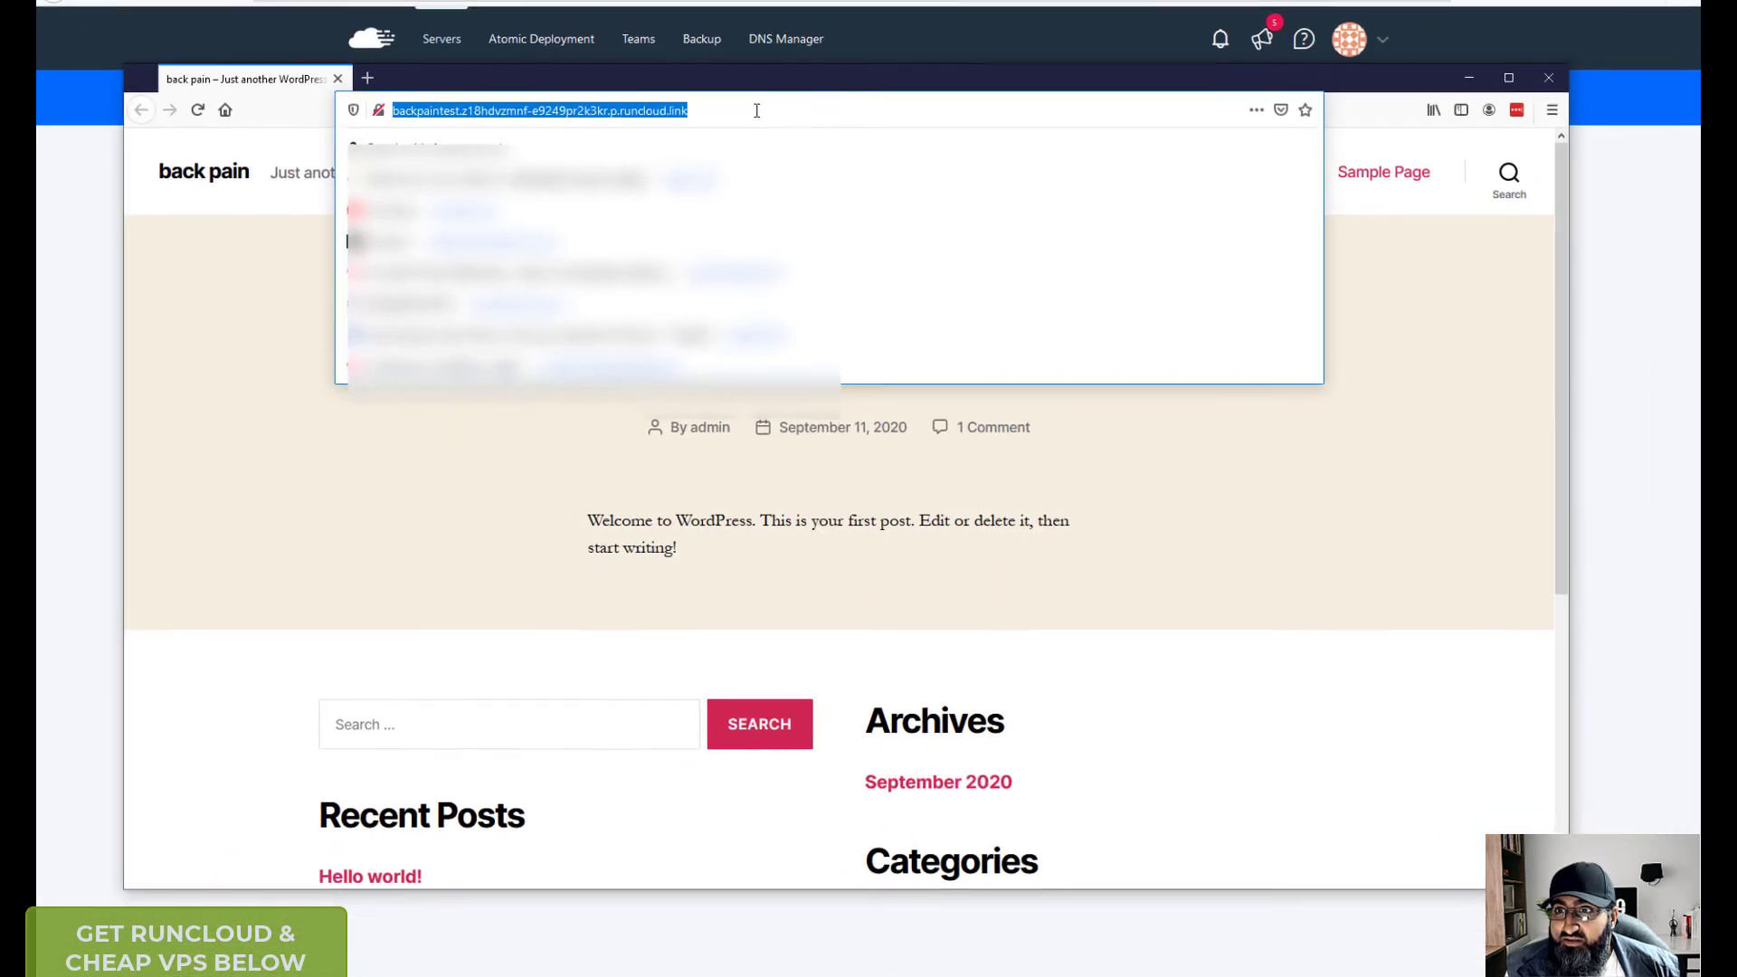
pyautogui.click(757, 110)
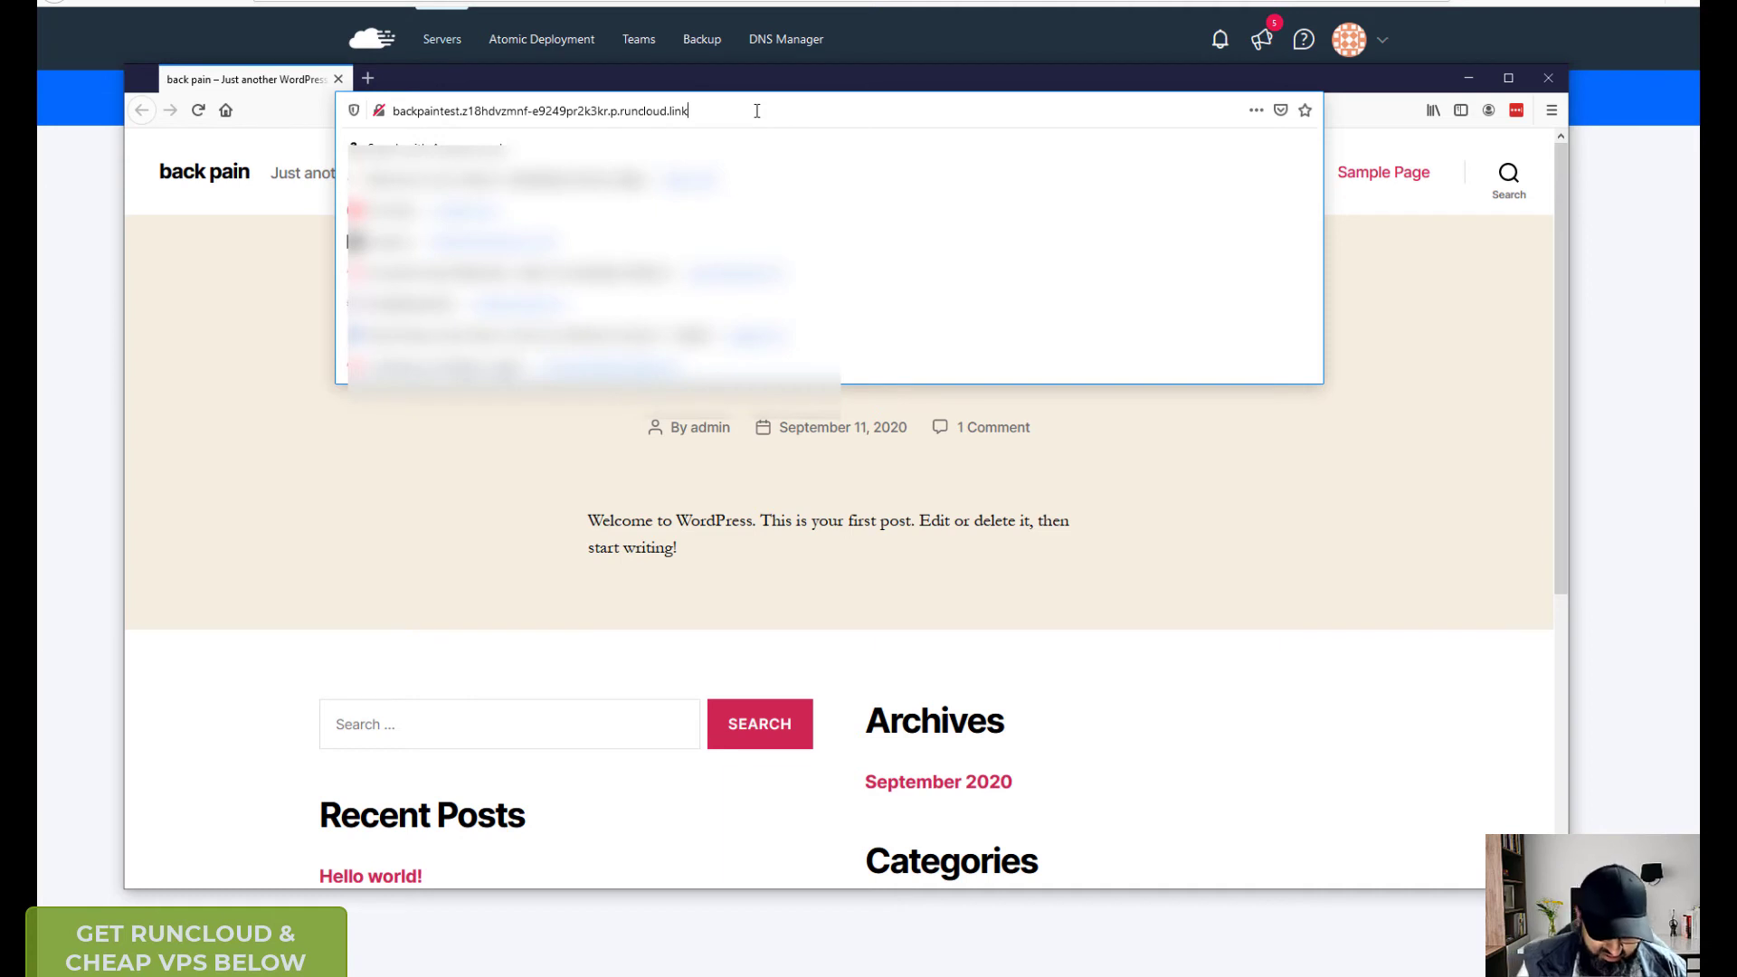
pyautogui.write('/wp-madin')
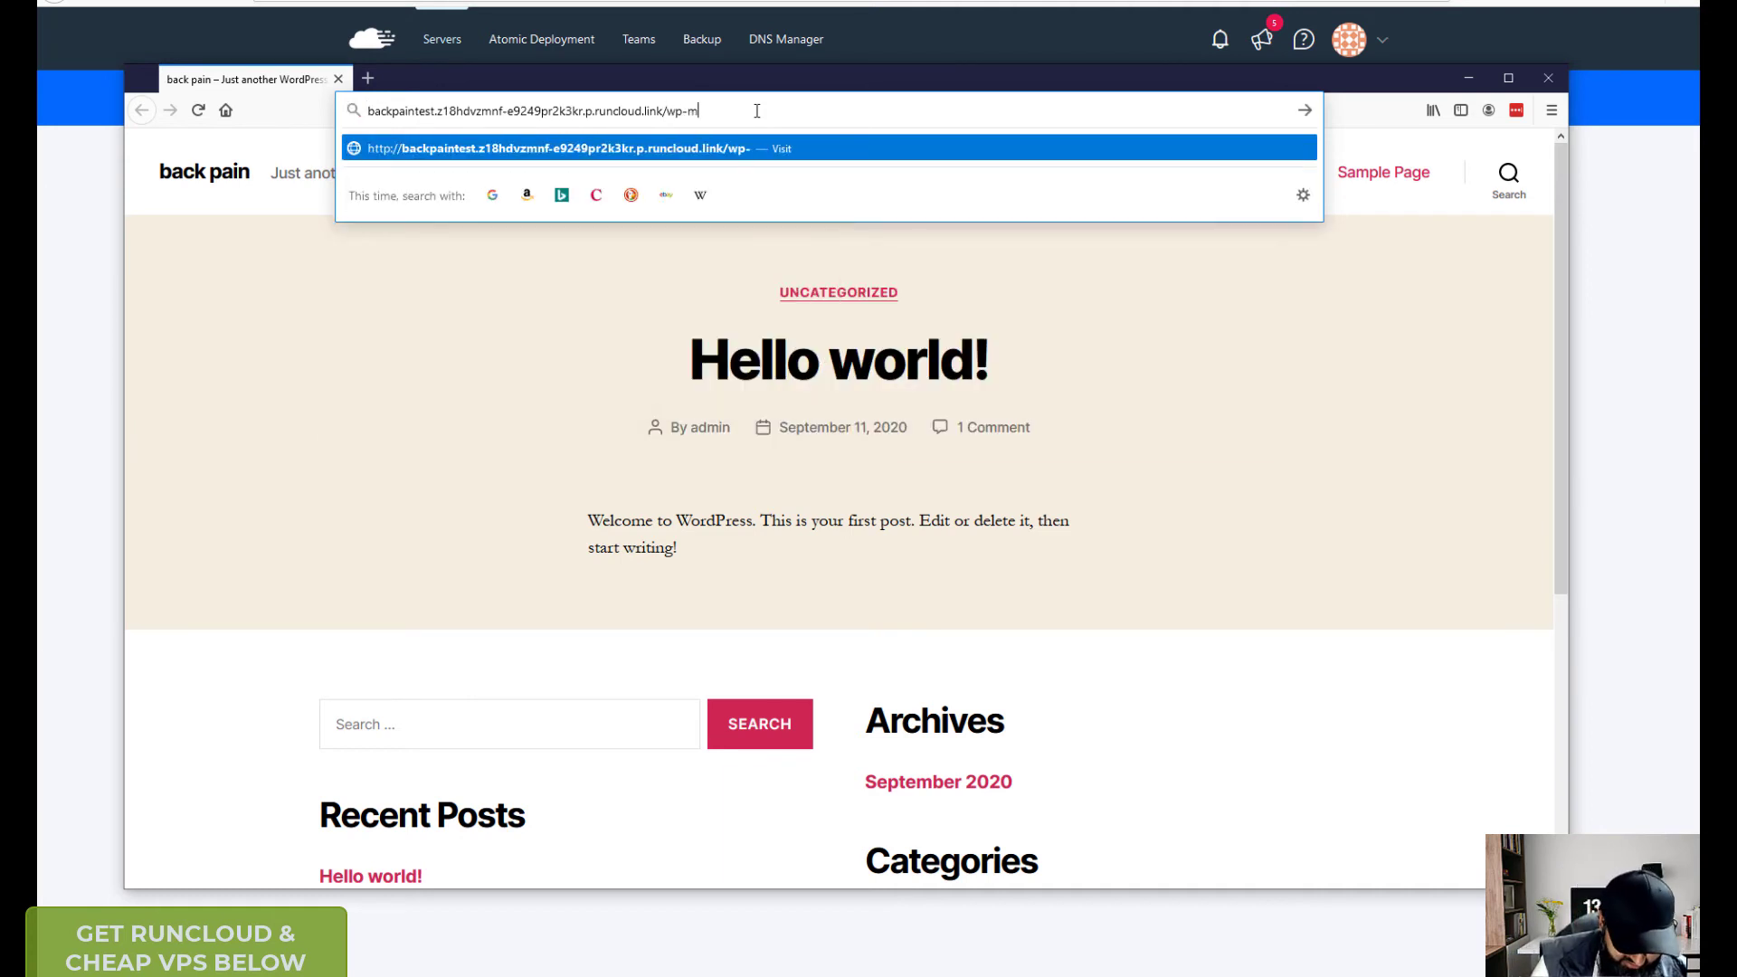
pyautogui.press('BackSpace')
pyautogui.press('BackSpace')
pyautogui.press('BackSpace')
pyautogui.press('BackSpace')
pyautogui.press('BackSpace')
pyautogui.write('admin')
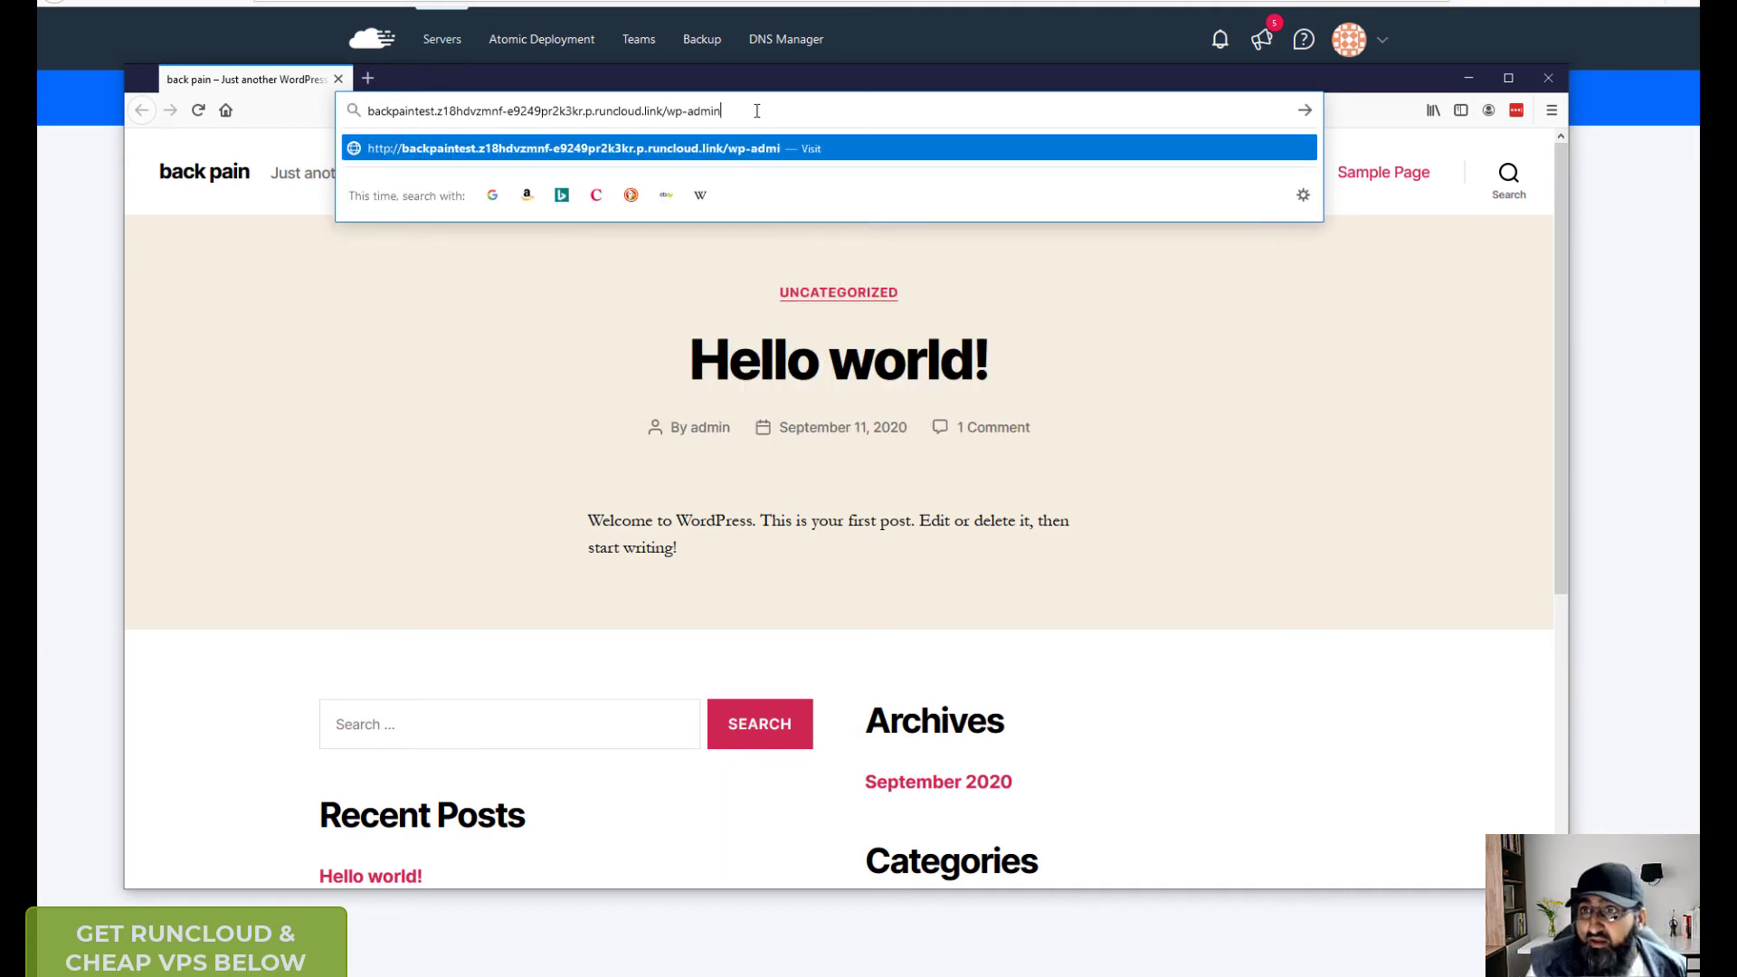
pyautogui.press('Return')
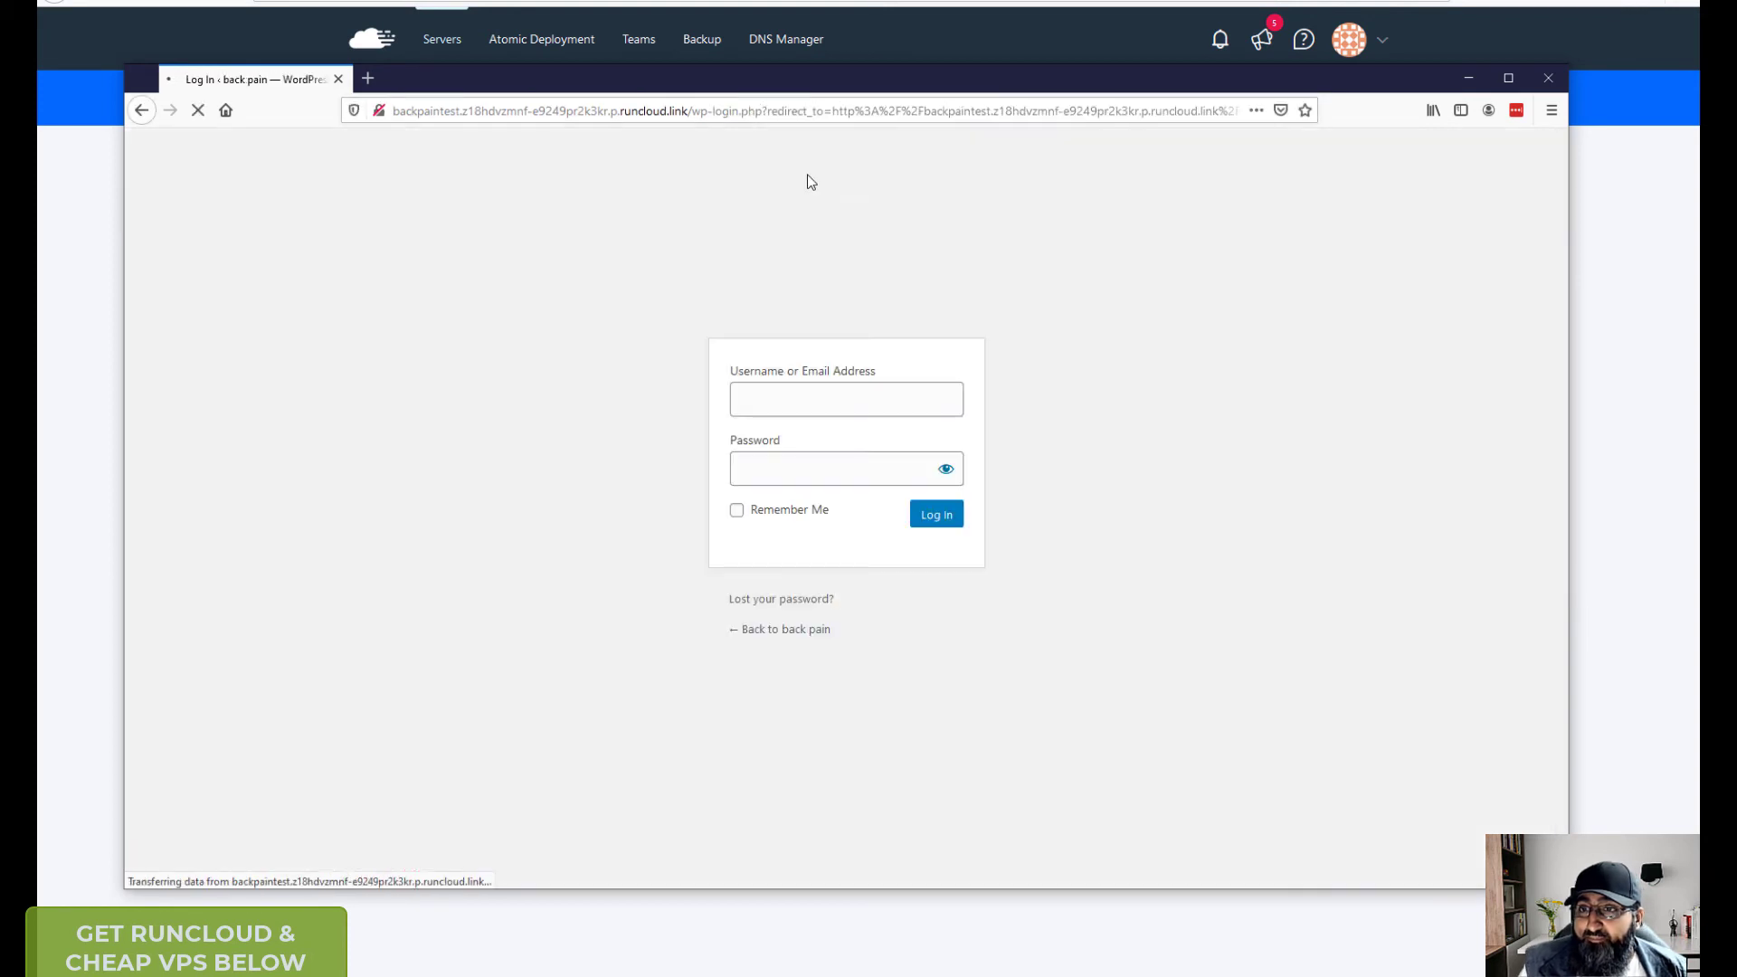
# - Log in to WordPress as admin, re-entering the password, and decline both save-login prompts
pyautogui.write('admin')
pyautogui.press('Tab')
pyautogui.write('*******')
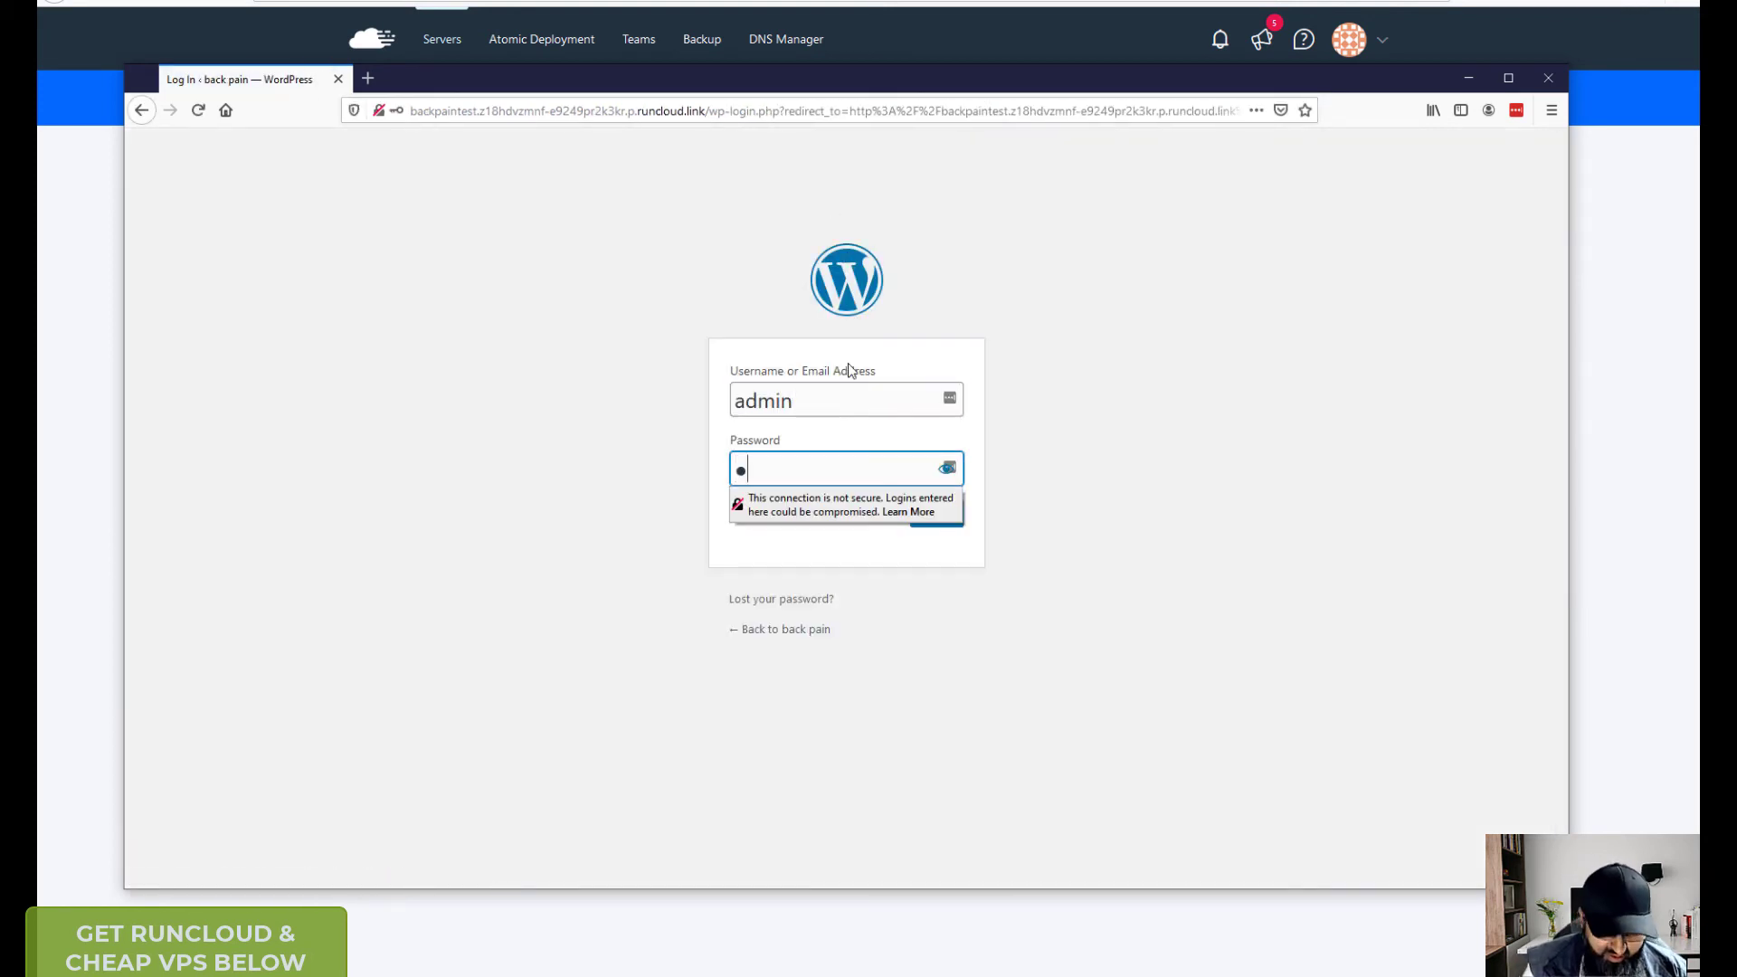
pyautogui.write('**')
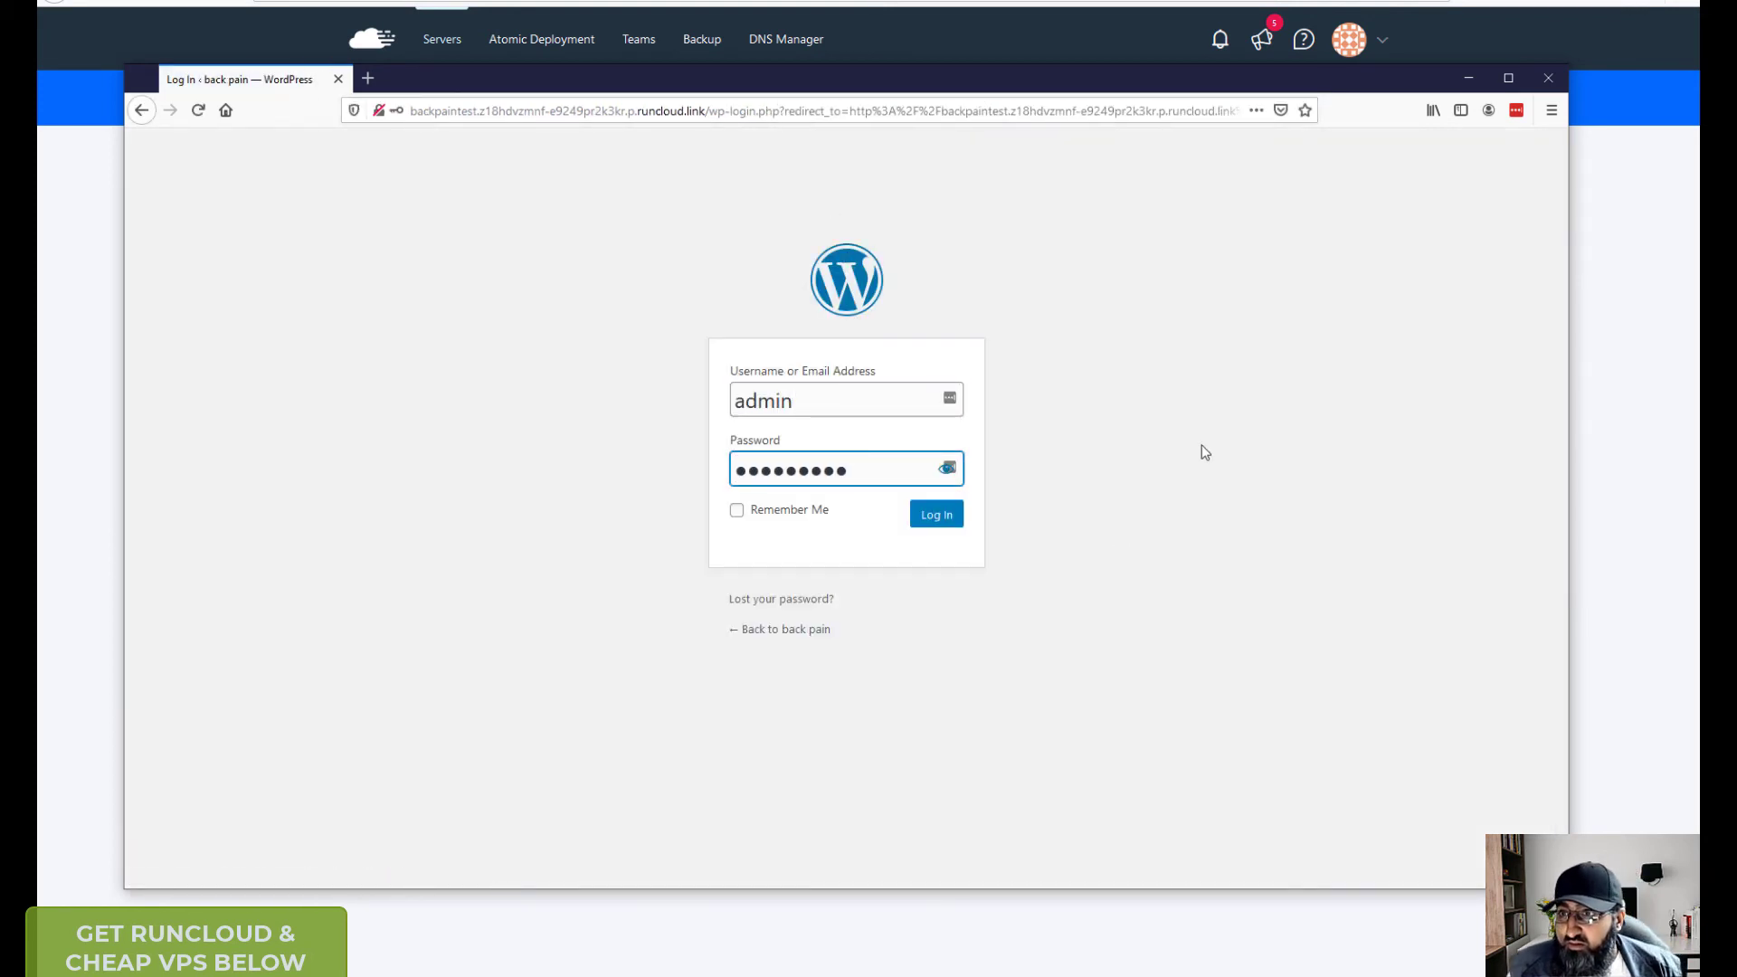
pyautogui.click(936, 518)
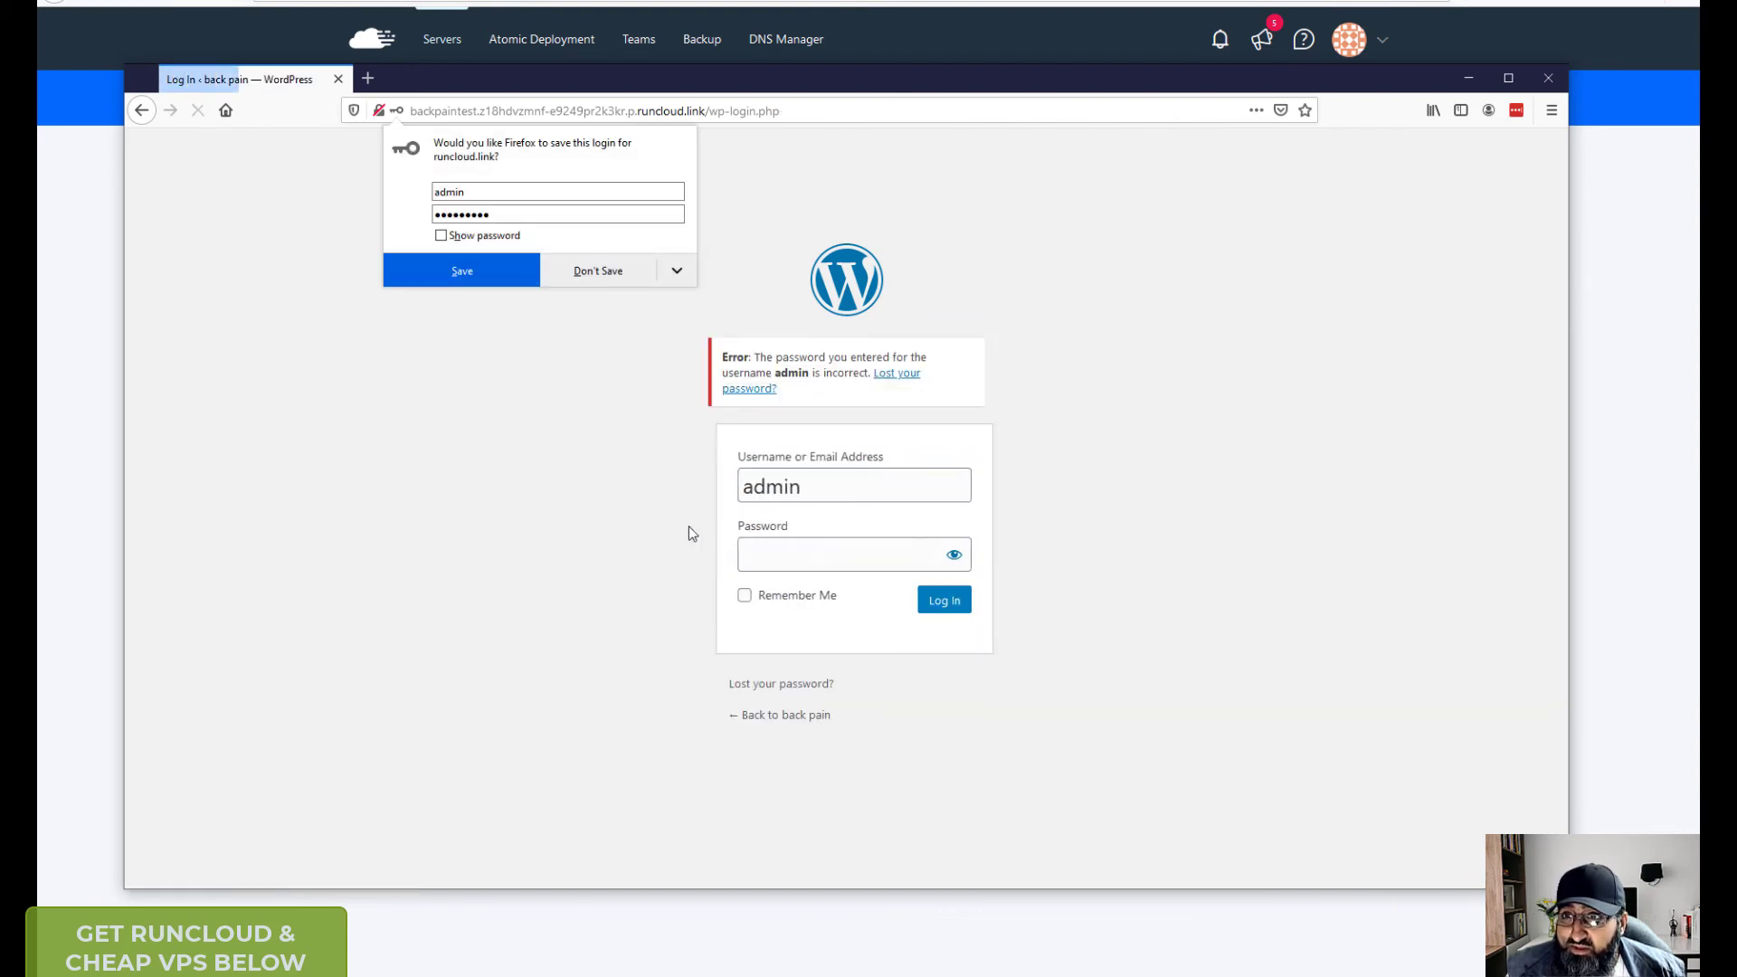
pyautogui.write('********')
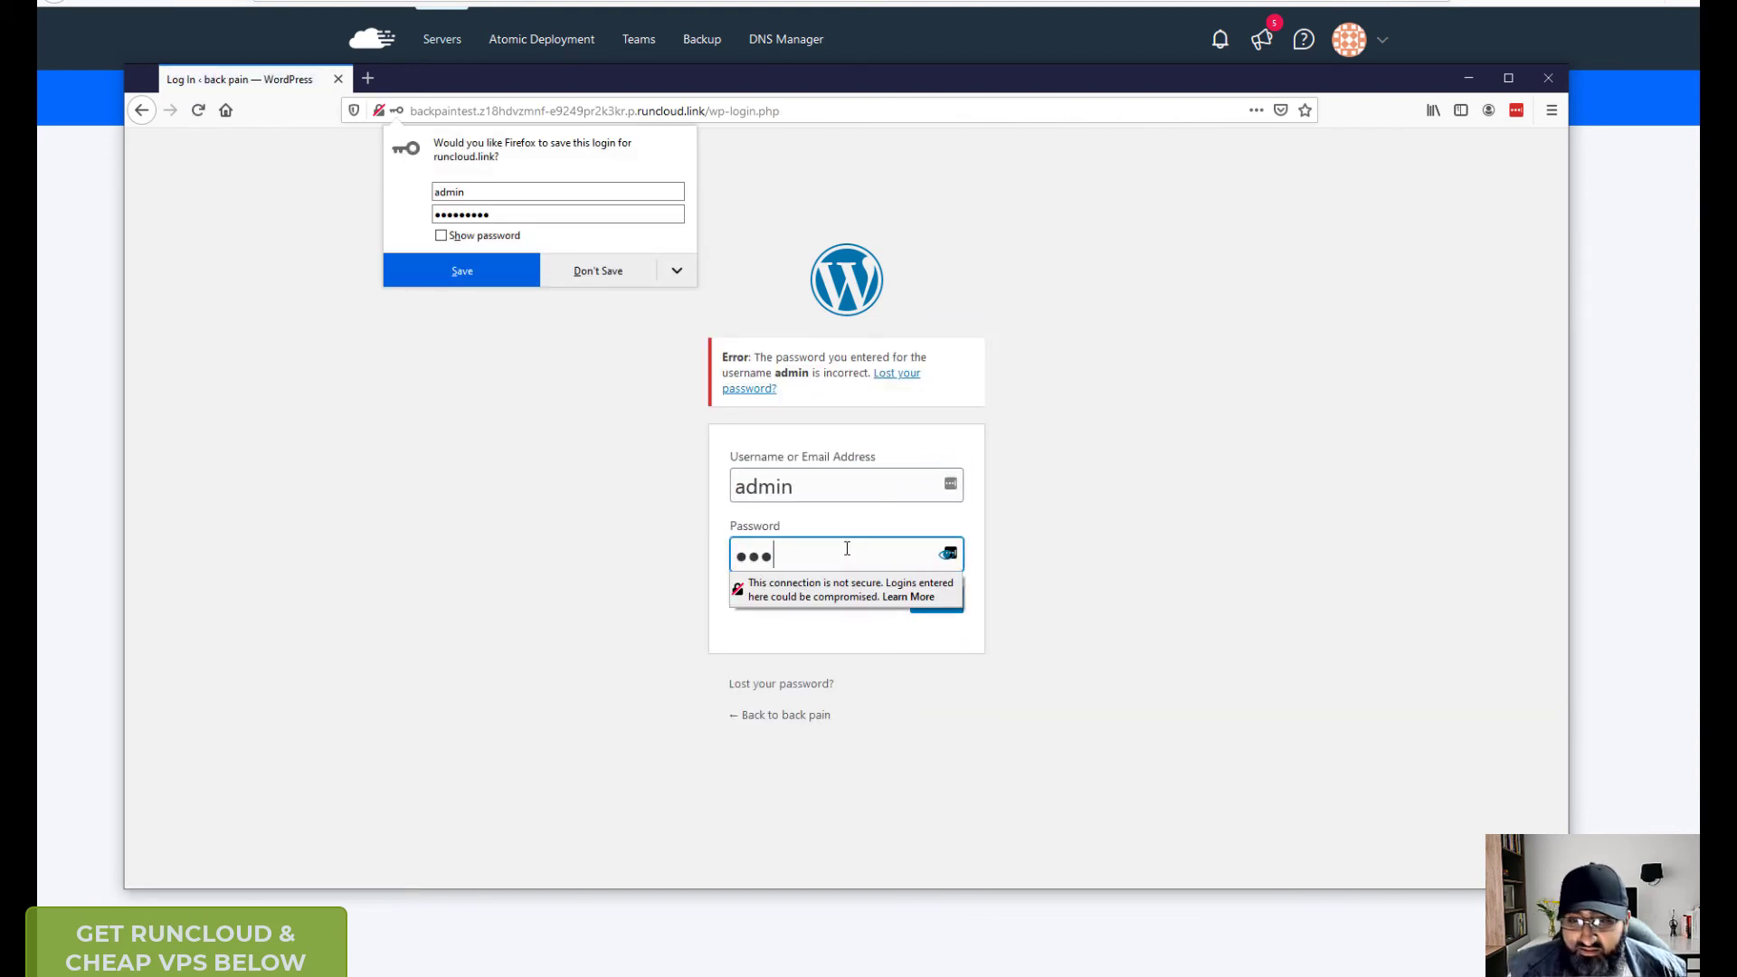
pyautogui.press('Return')
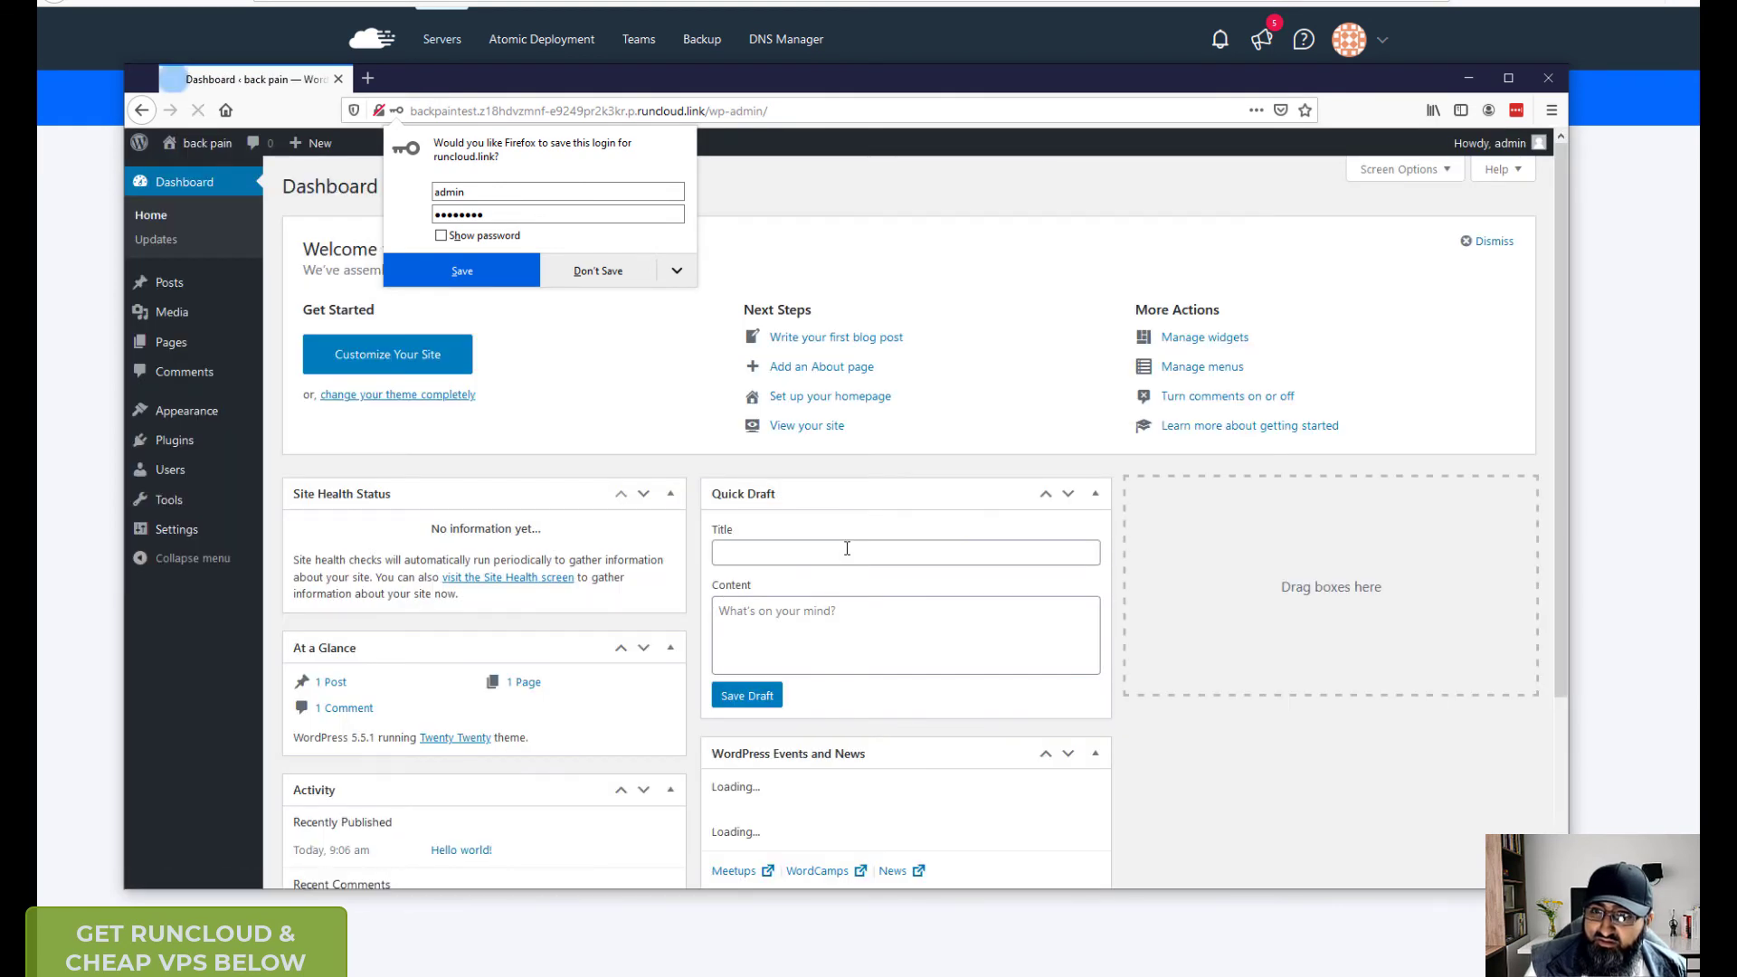
pyautogui.click(789, 197)
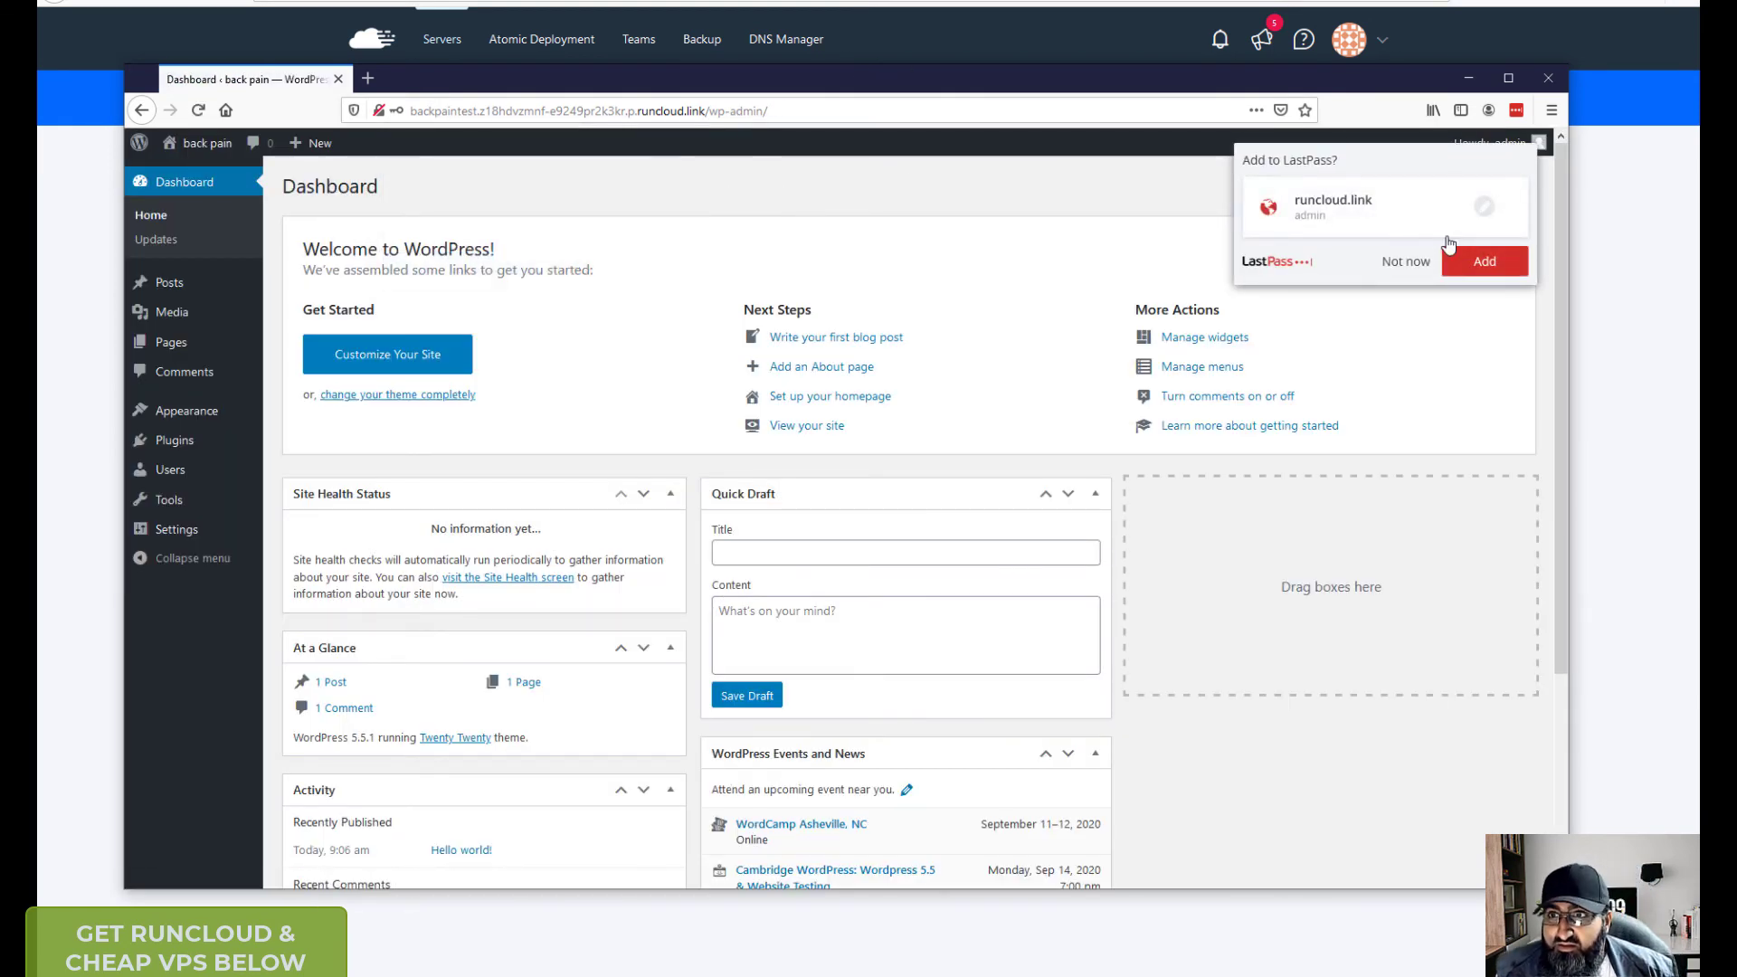
pyautogui.click(1405, 265)
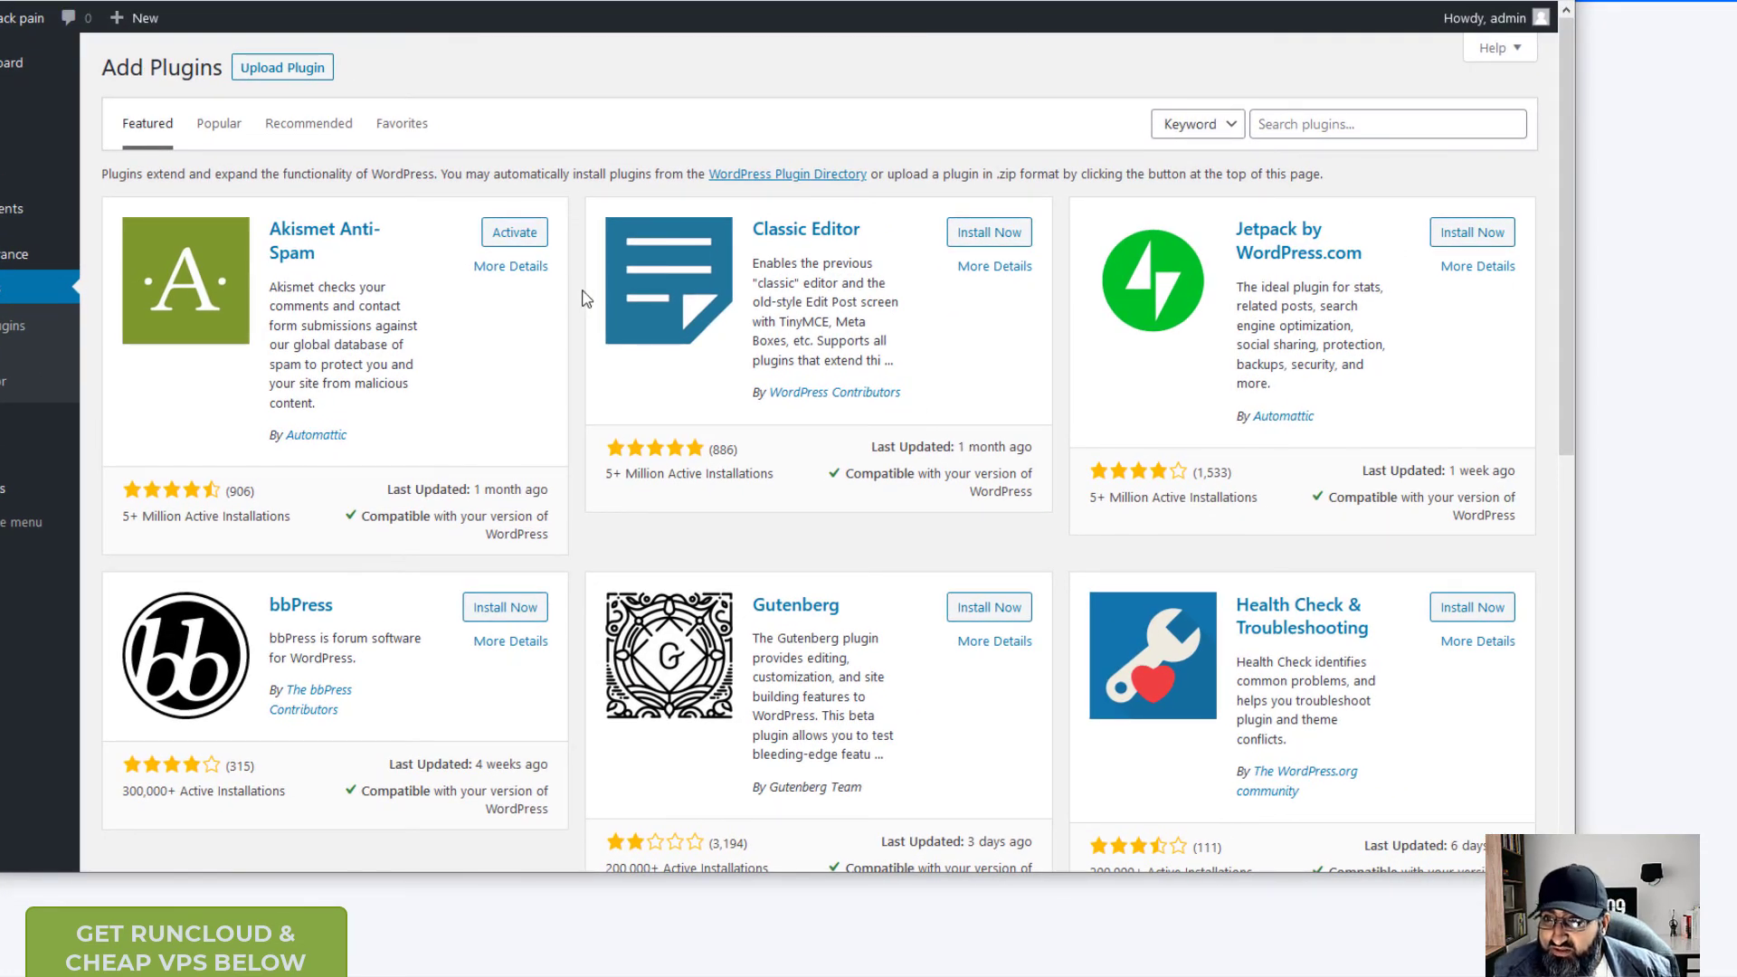
# - Search plugins for 'woocommerce', then install and activate the WooCommerce plugin
pyautogui.scroll(-7, 586, 294)
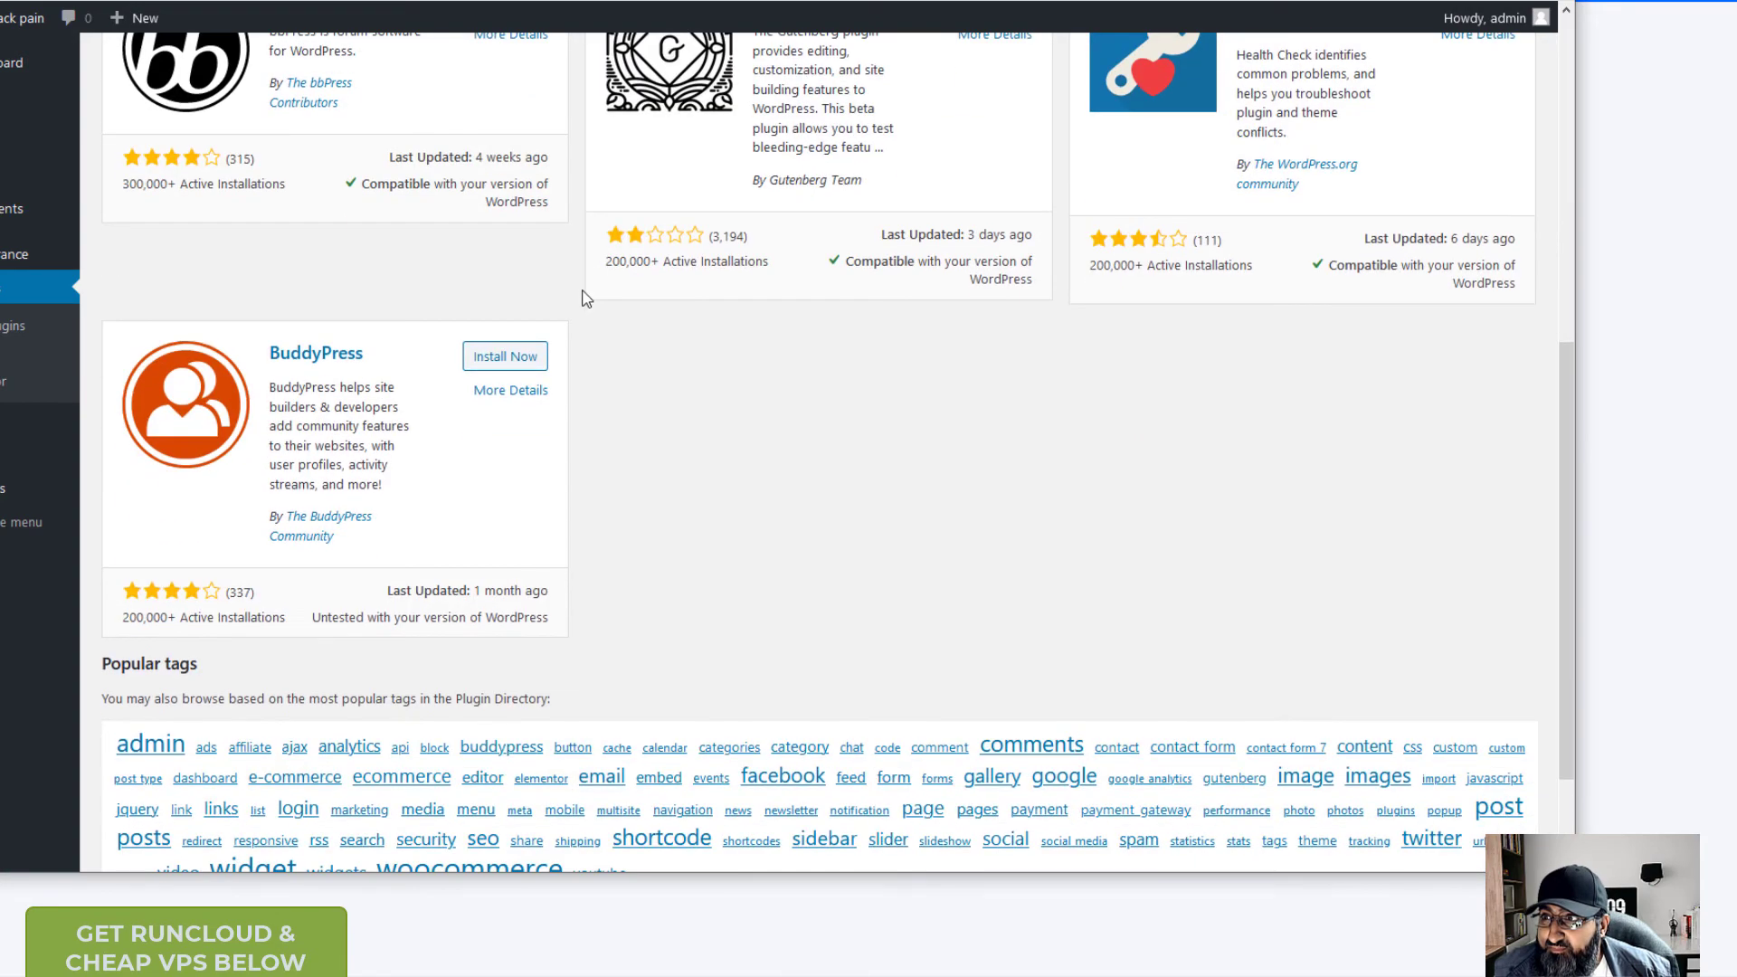
pyautogui.scroll(7, 586, 295)
pyautogui.click(1323, 124)
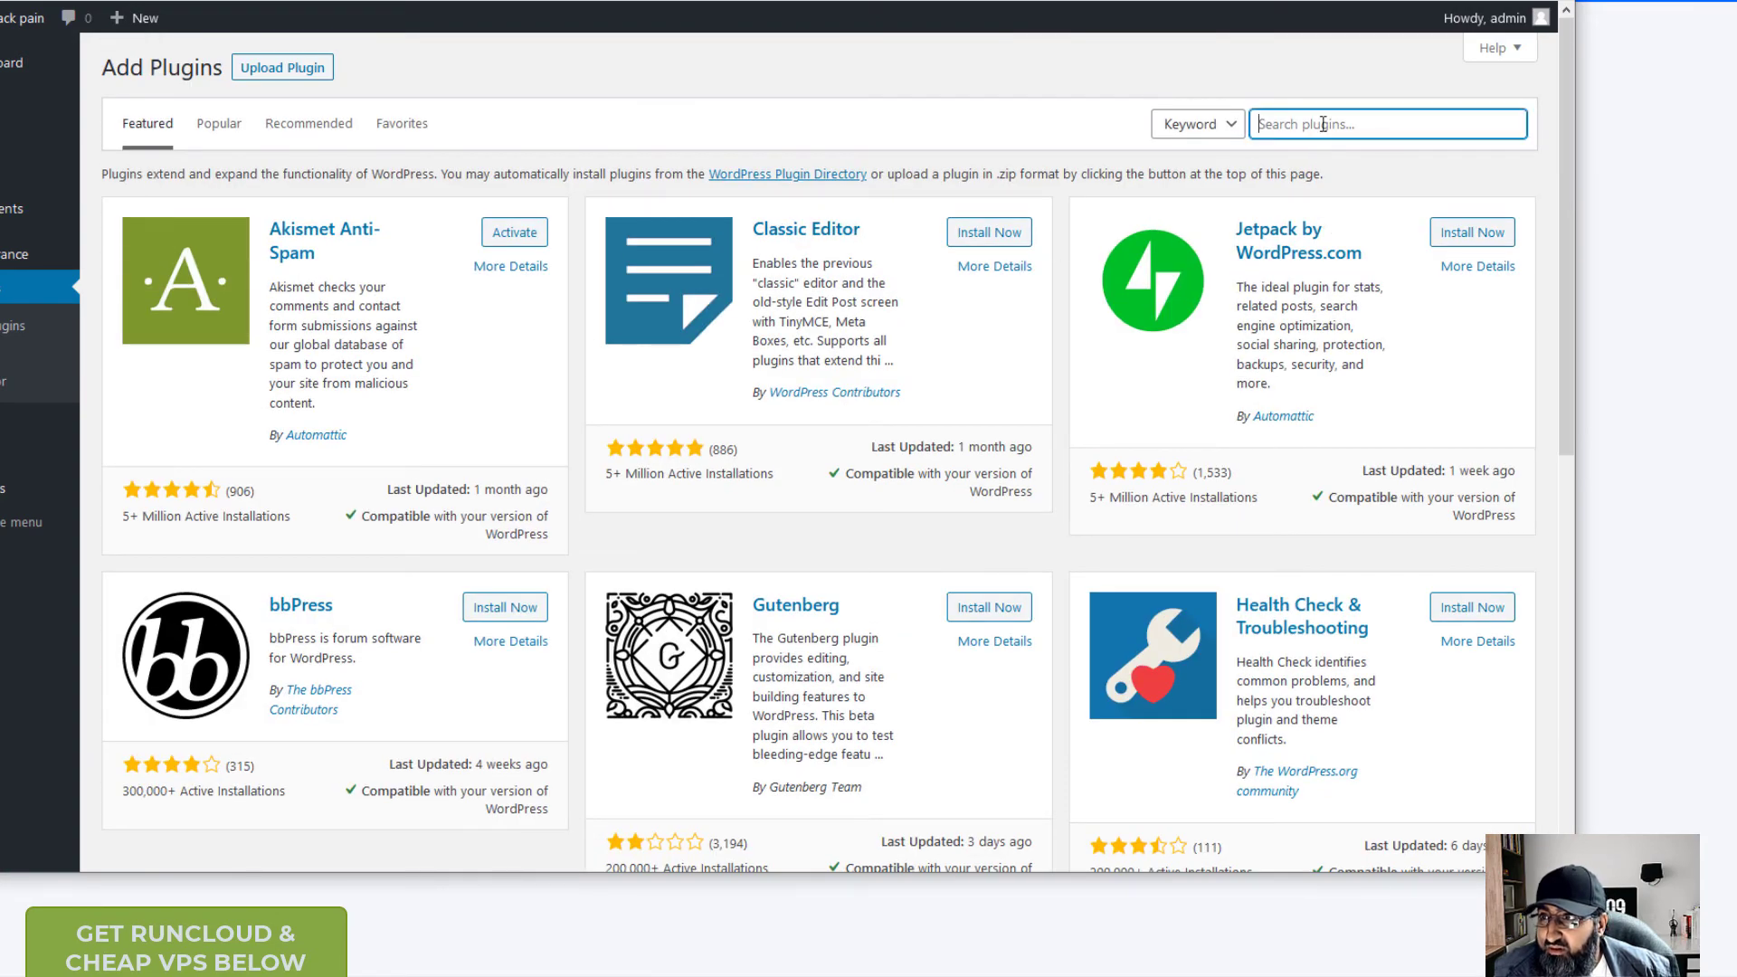
pyautogui.write('woocommerce')
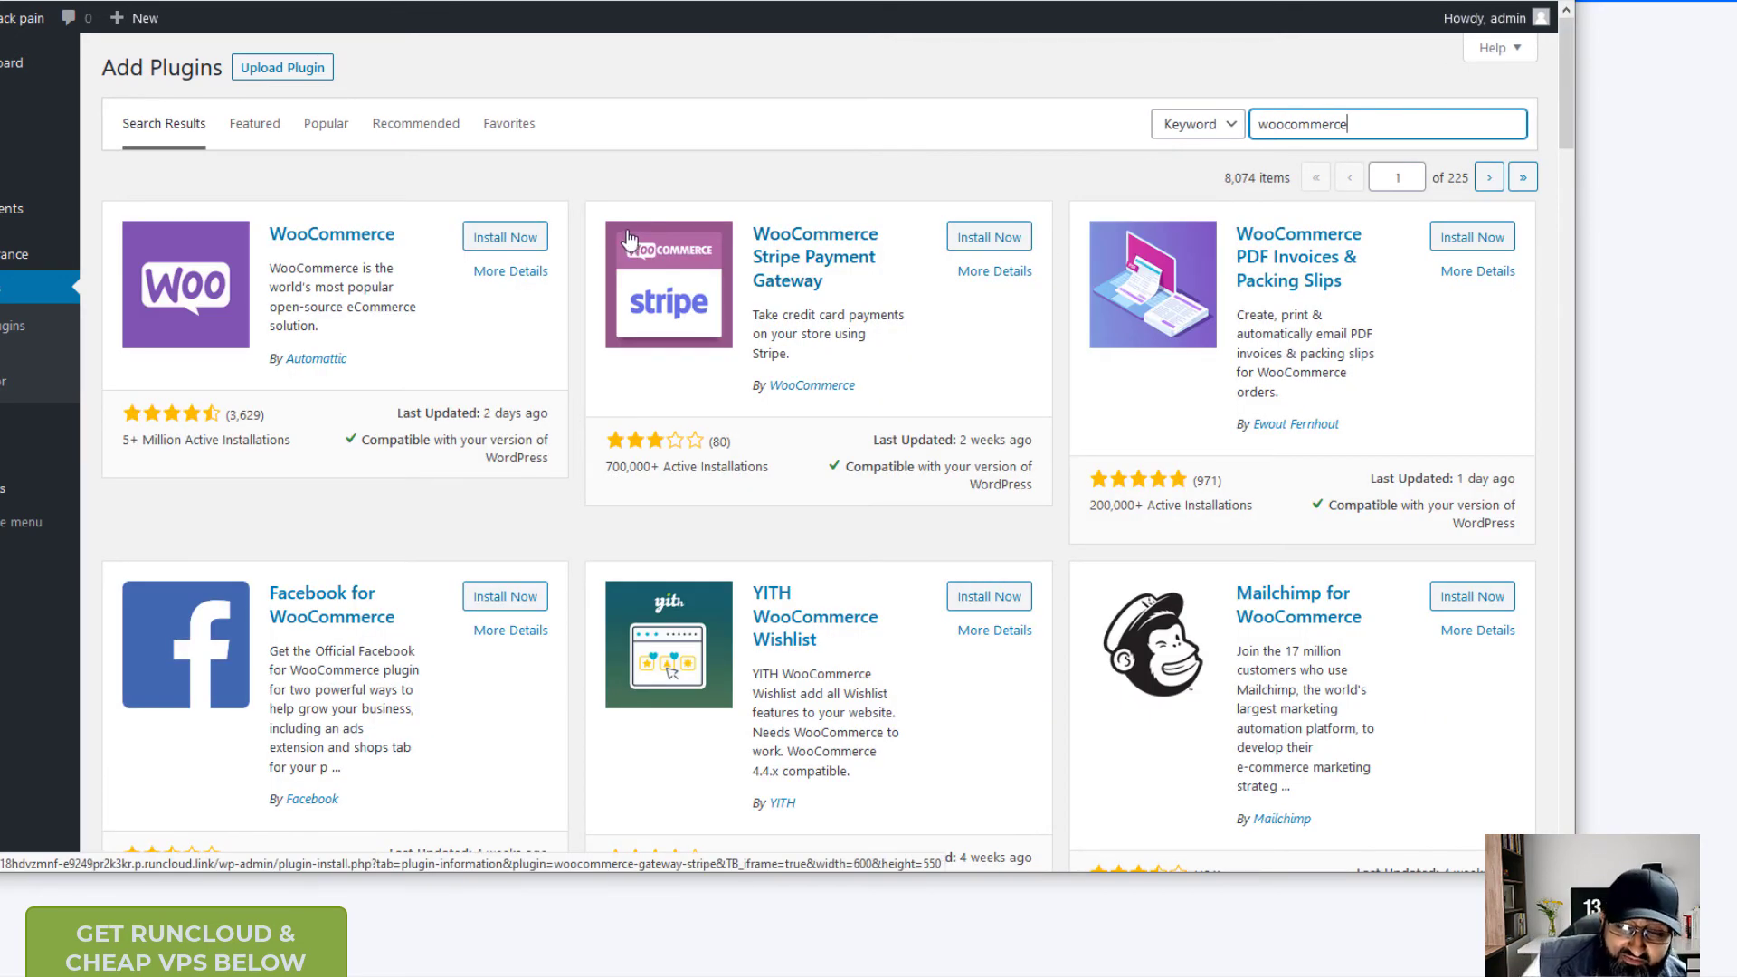
pyautogui.click(523, 243)
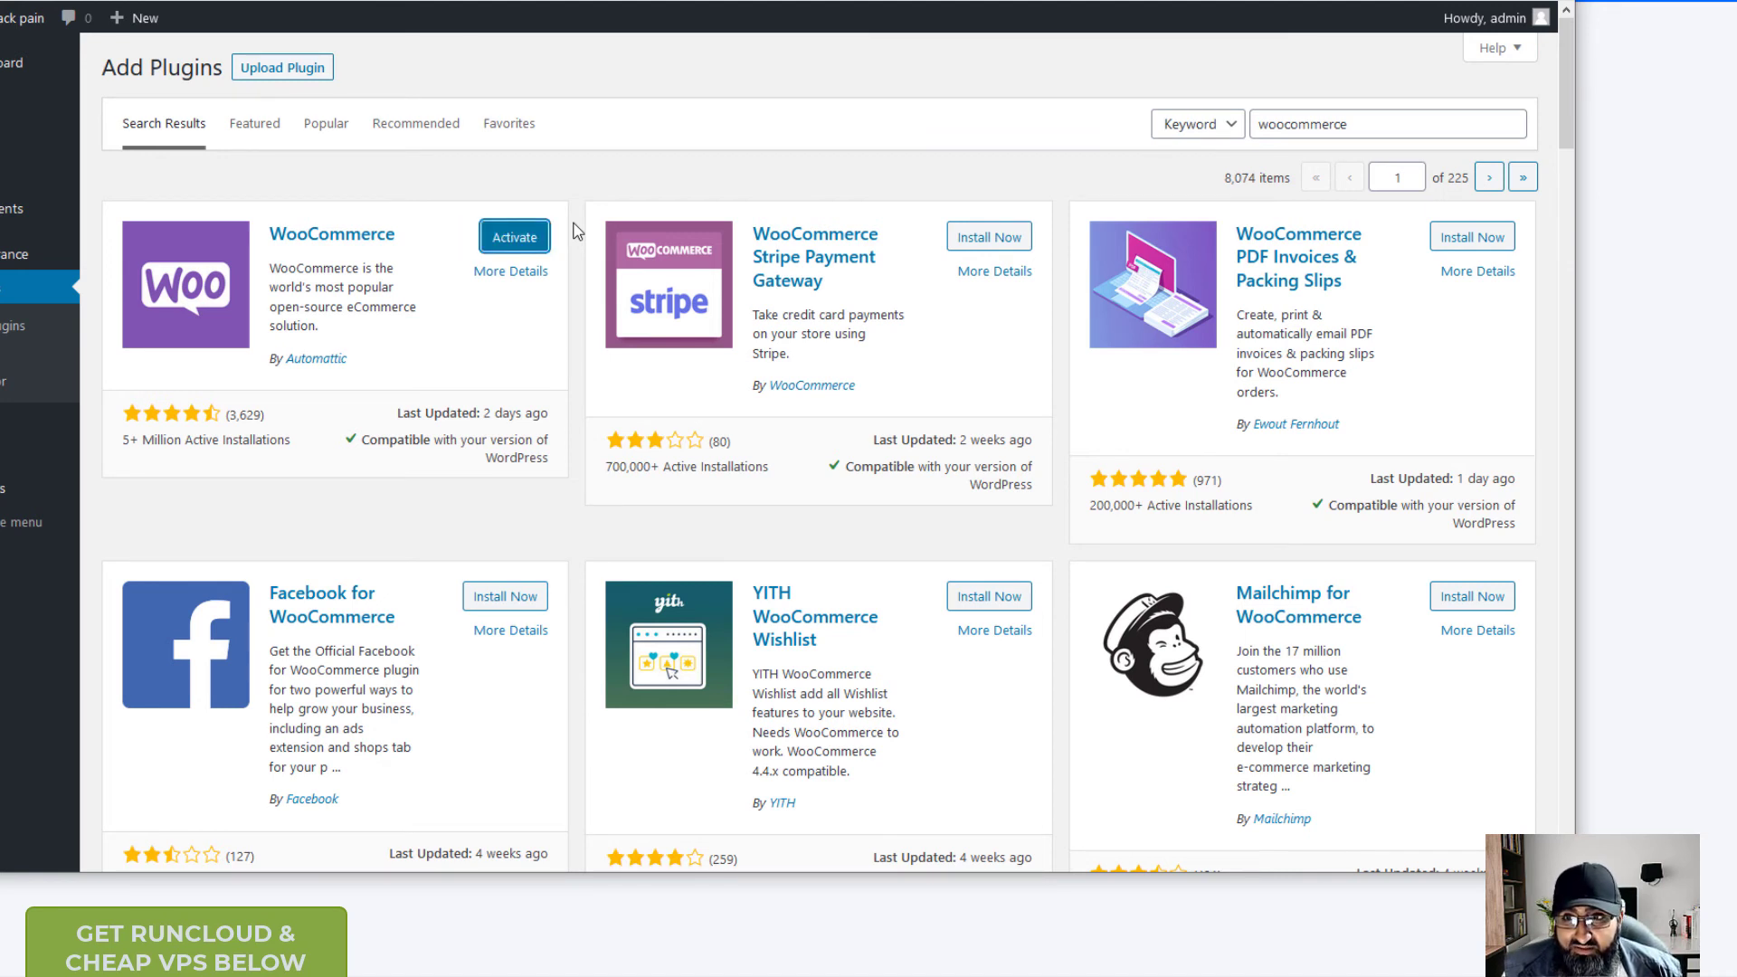
pyautogui.click(497, 242)
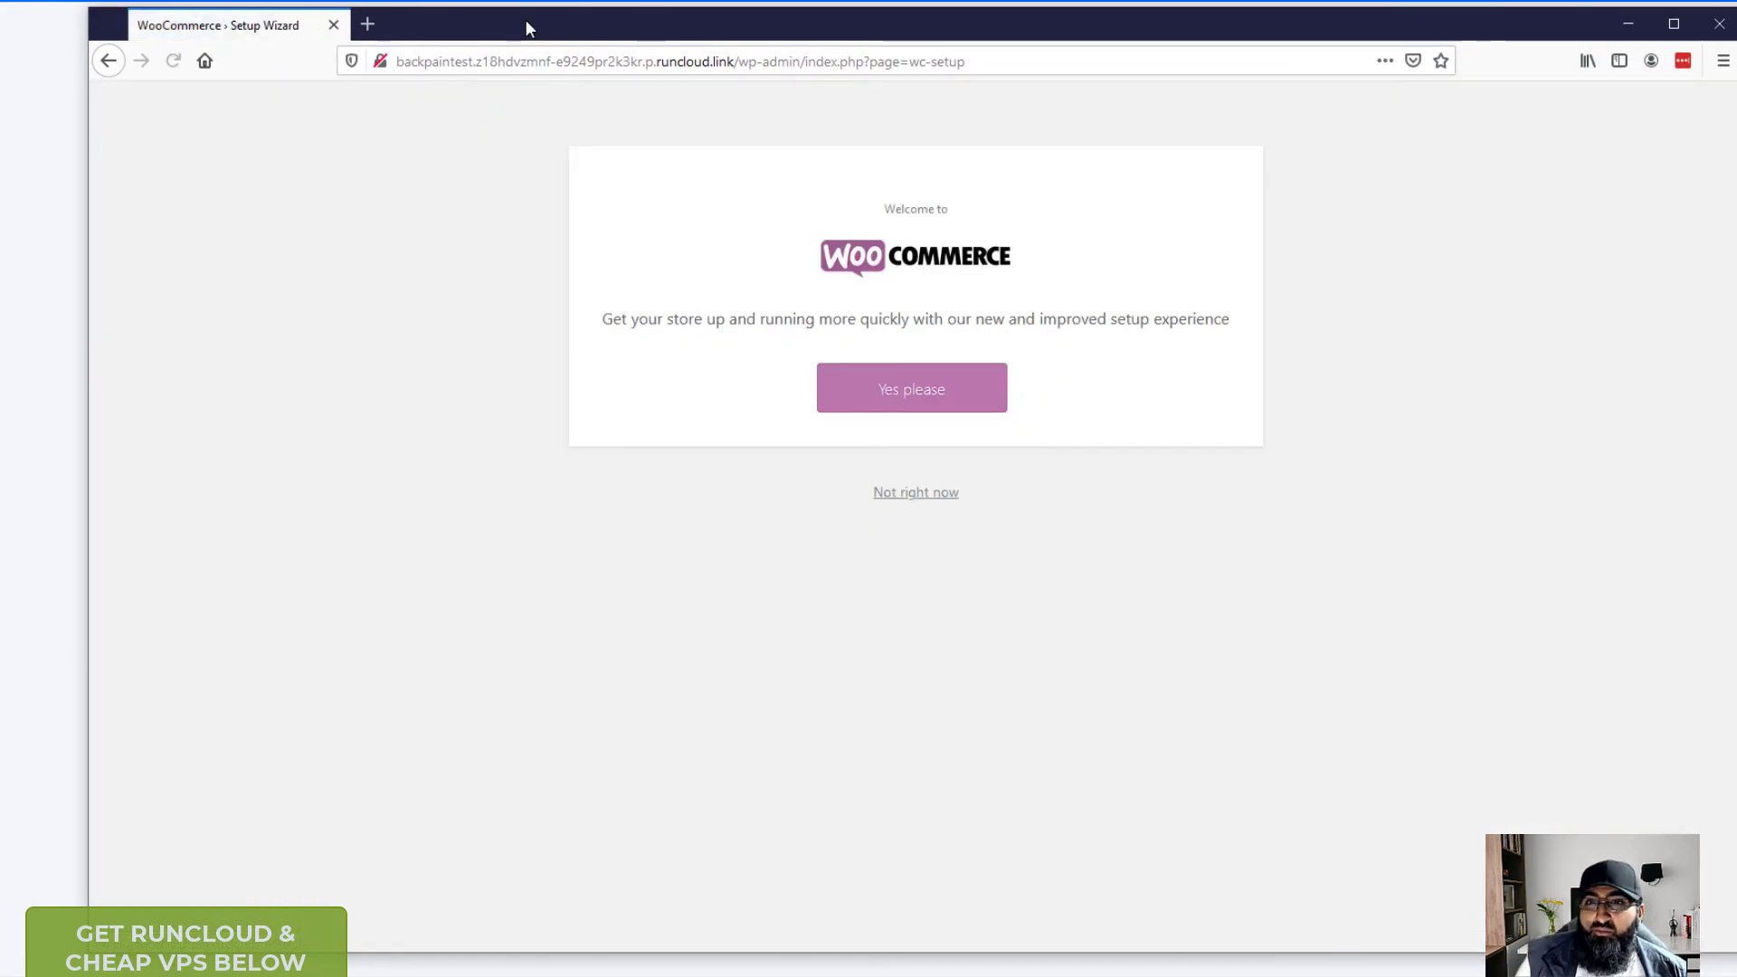
# - Skip the WooCommerce setup wizard with 'Not right now'
pyautogui.click(916, 496)
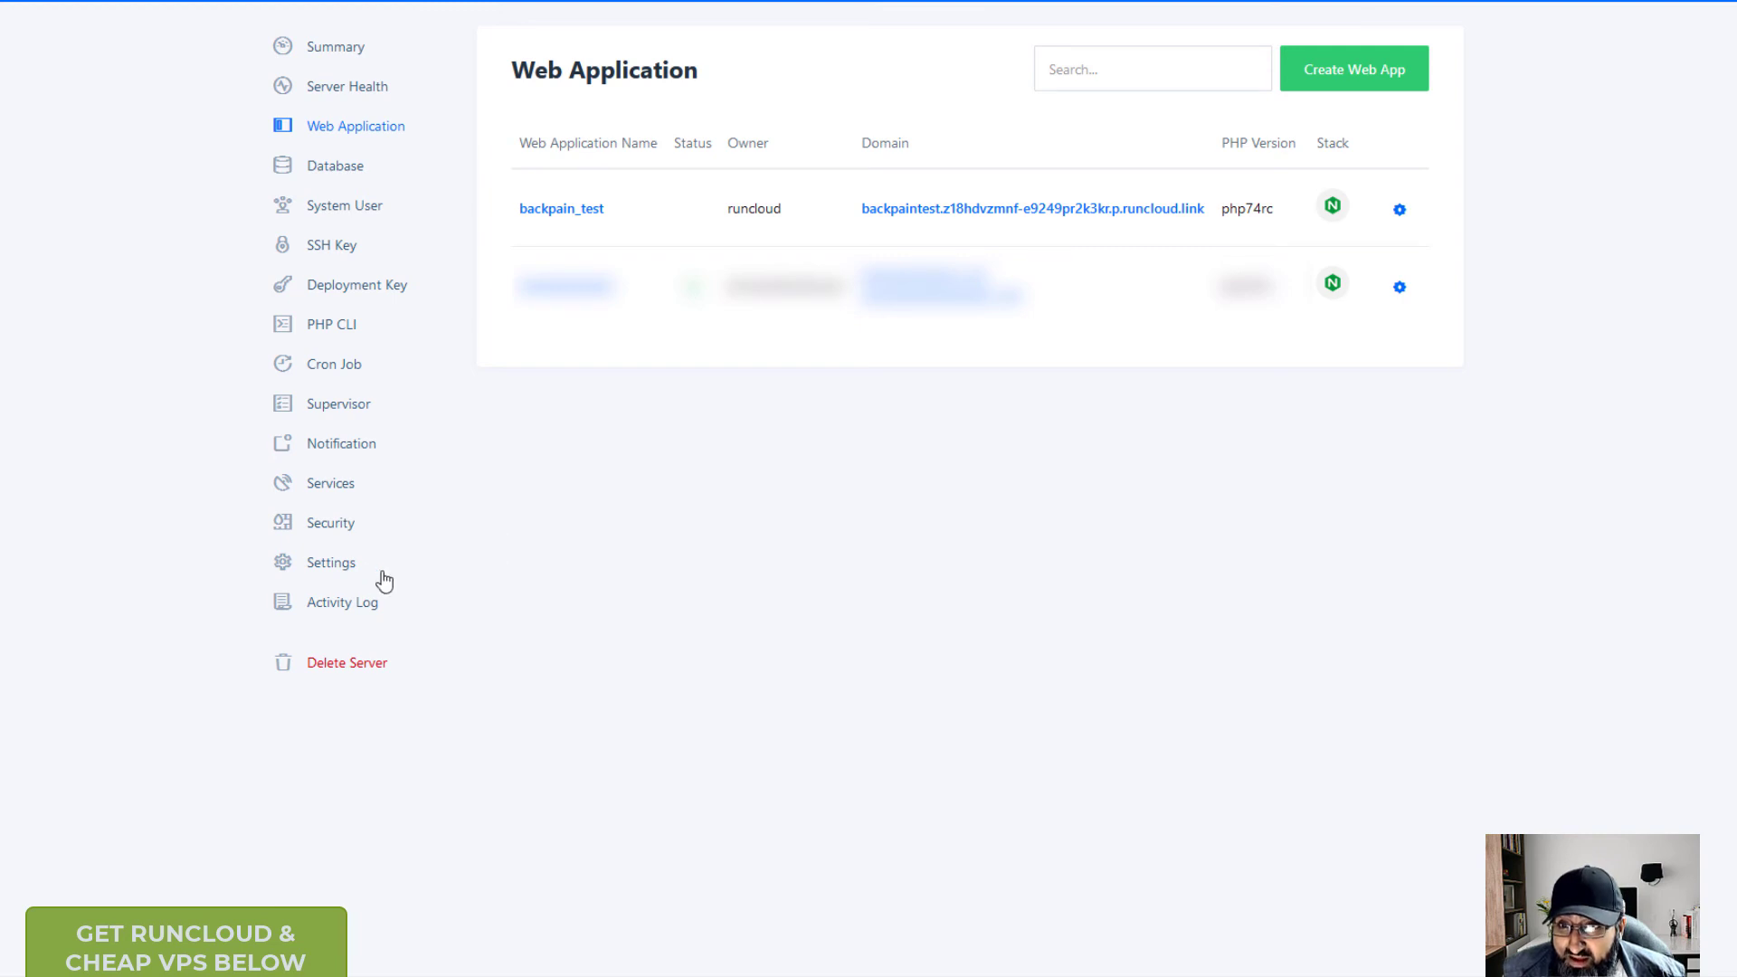
# - Look through the server Settings and Security pages, then review the Services cards' memory, CPU and versions
pyautogui.click(331, 563)
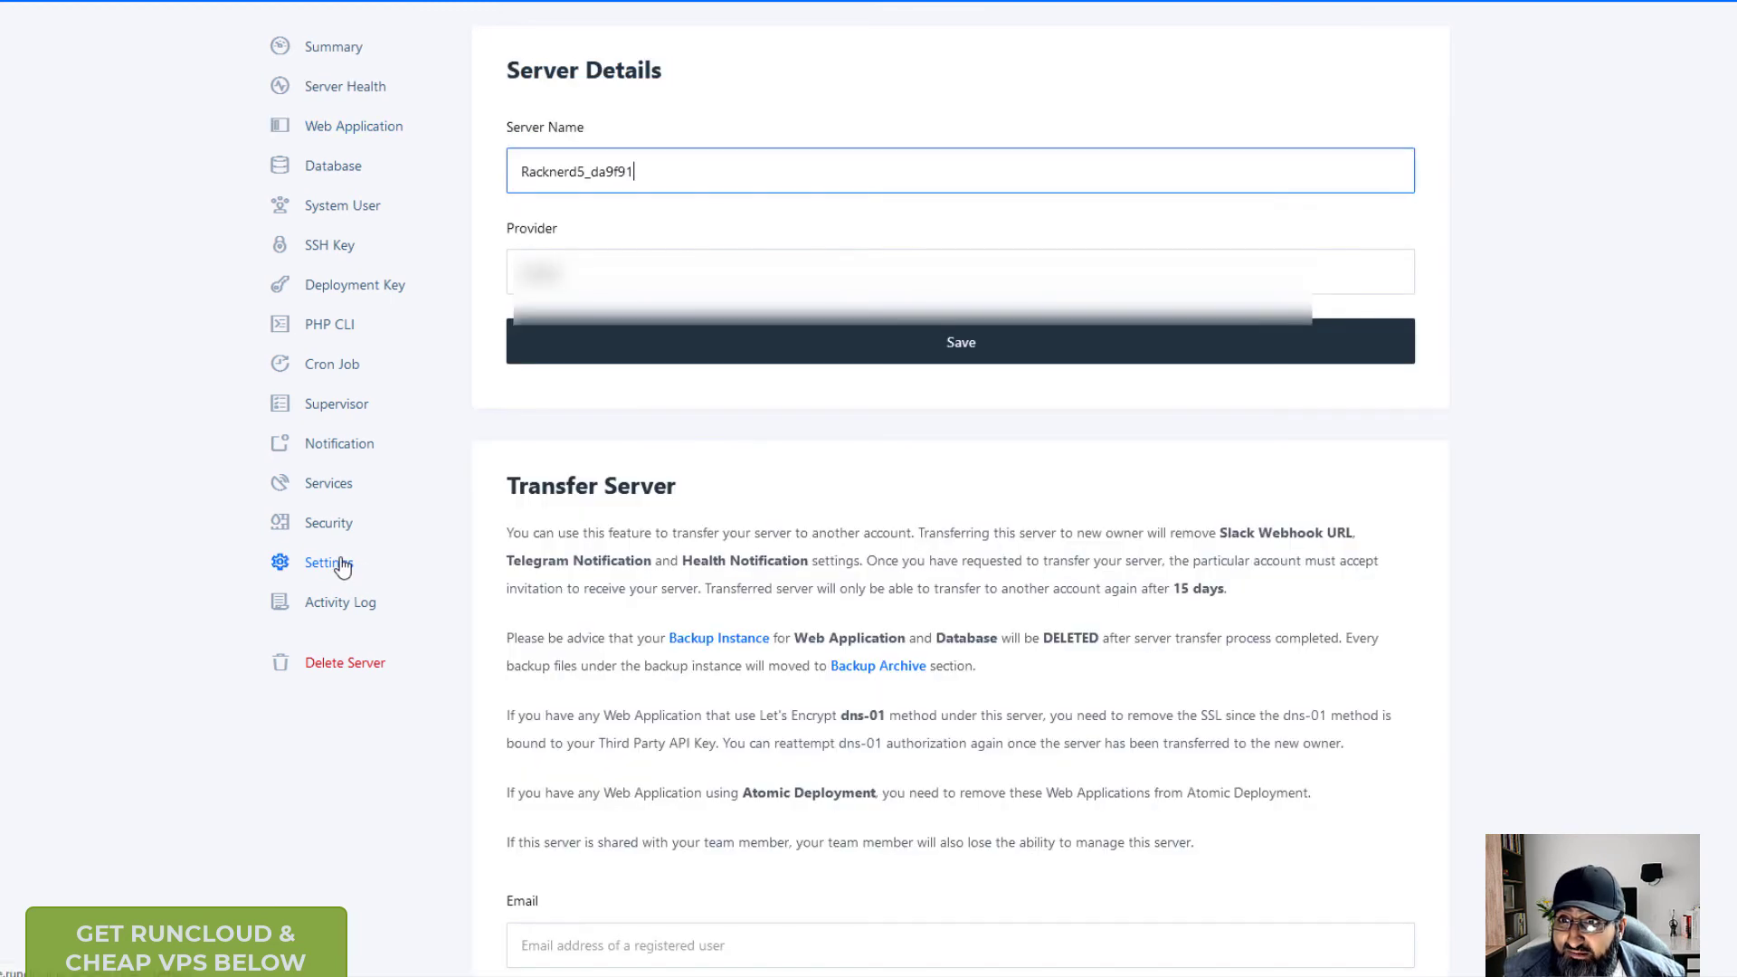
pyautogui.scroll(-4, 341, 565)
pyautogui.scroll(3, 341, 561)
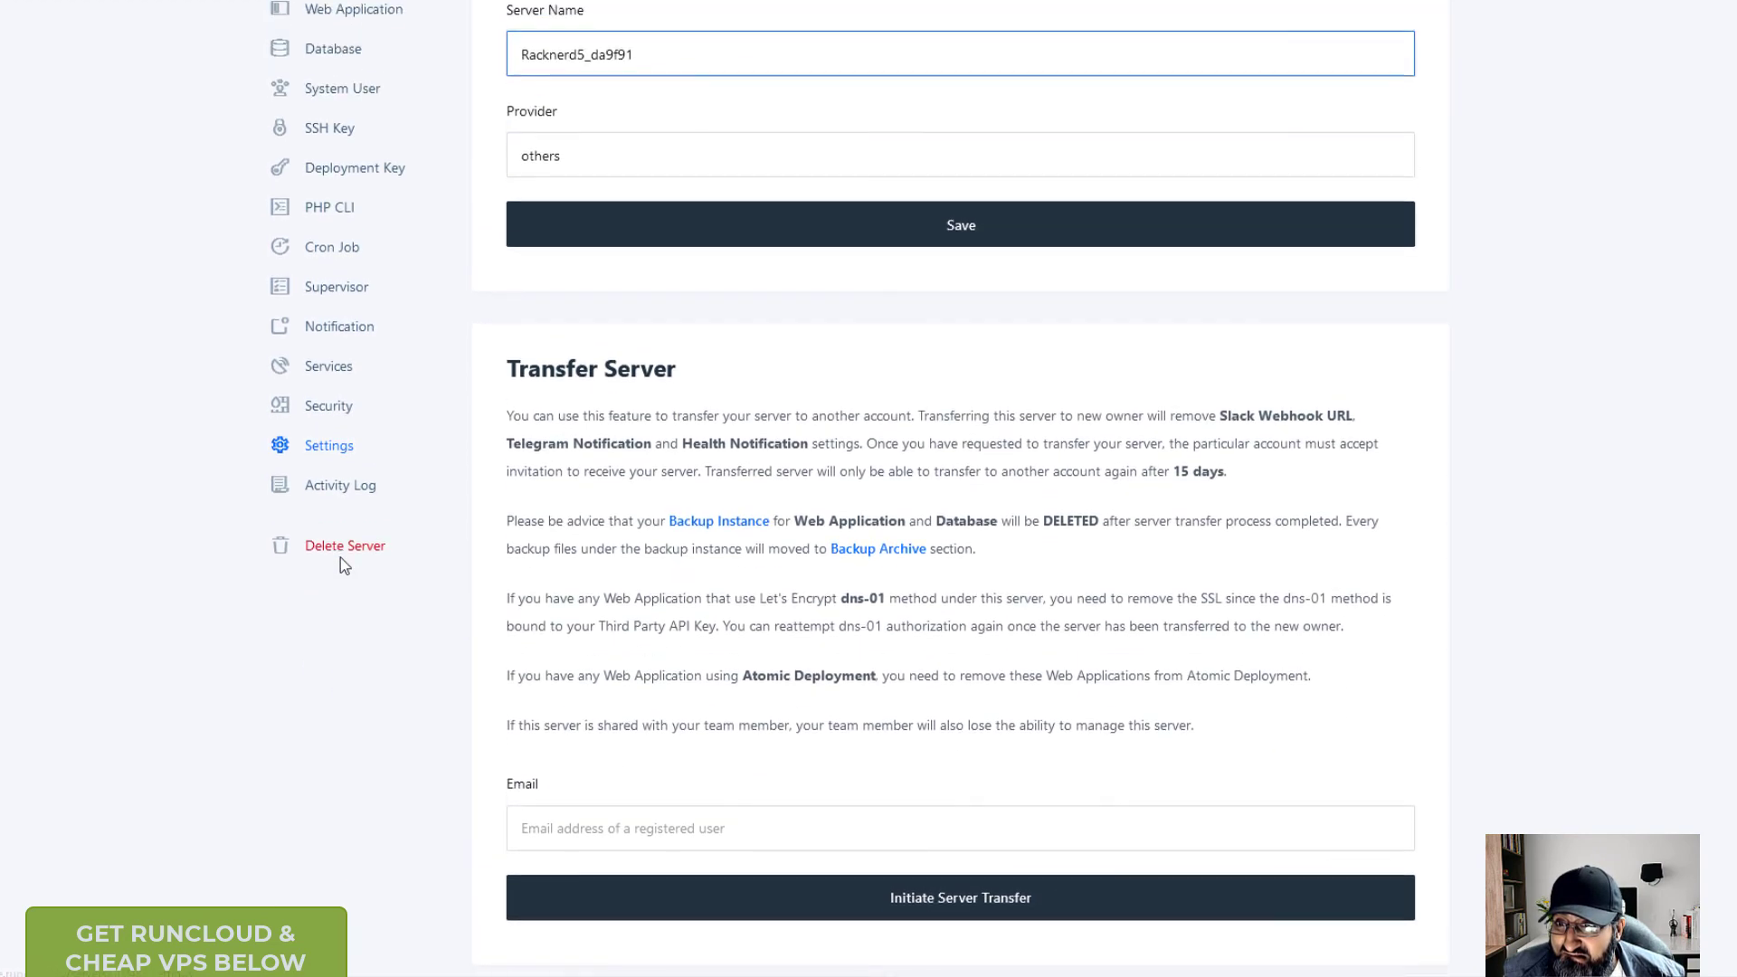
pyautogui.click(336, 414)
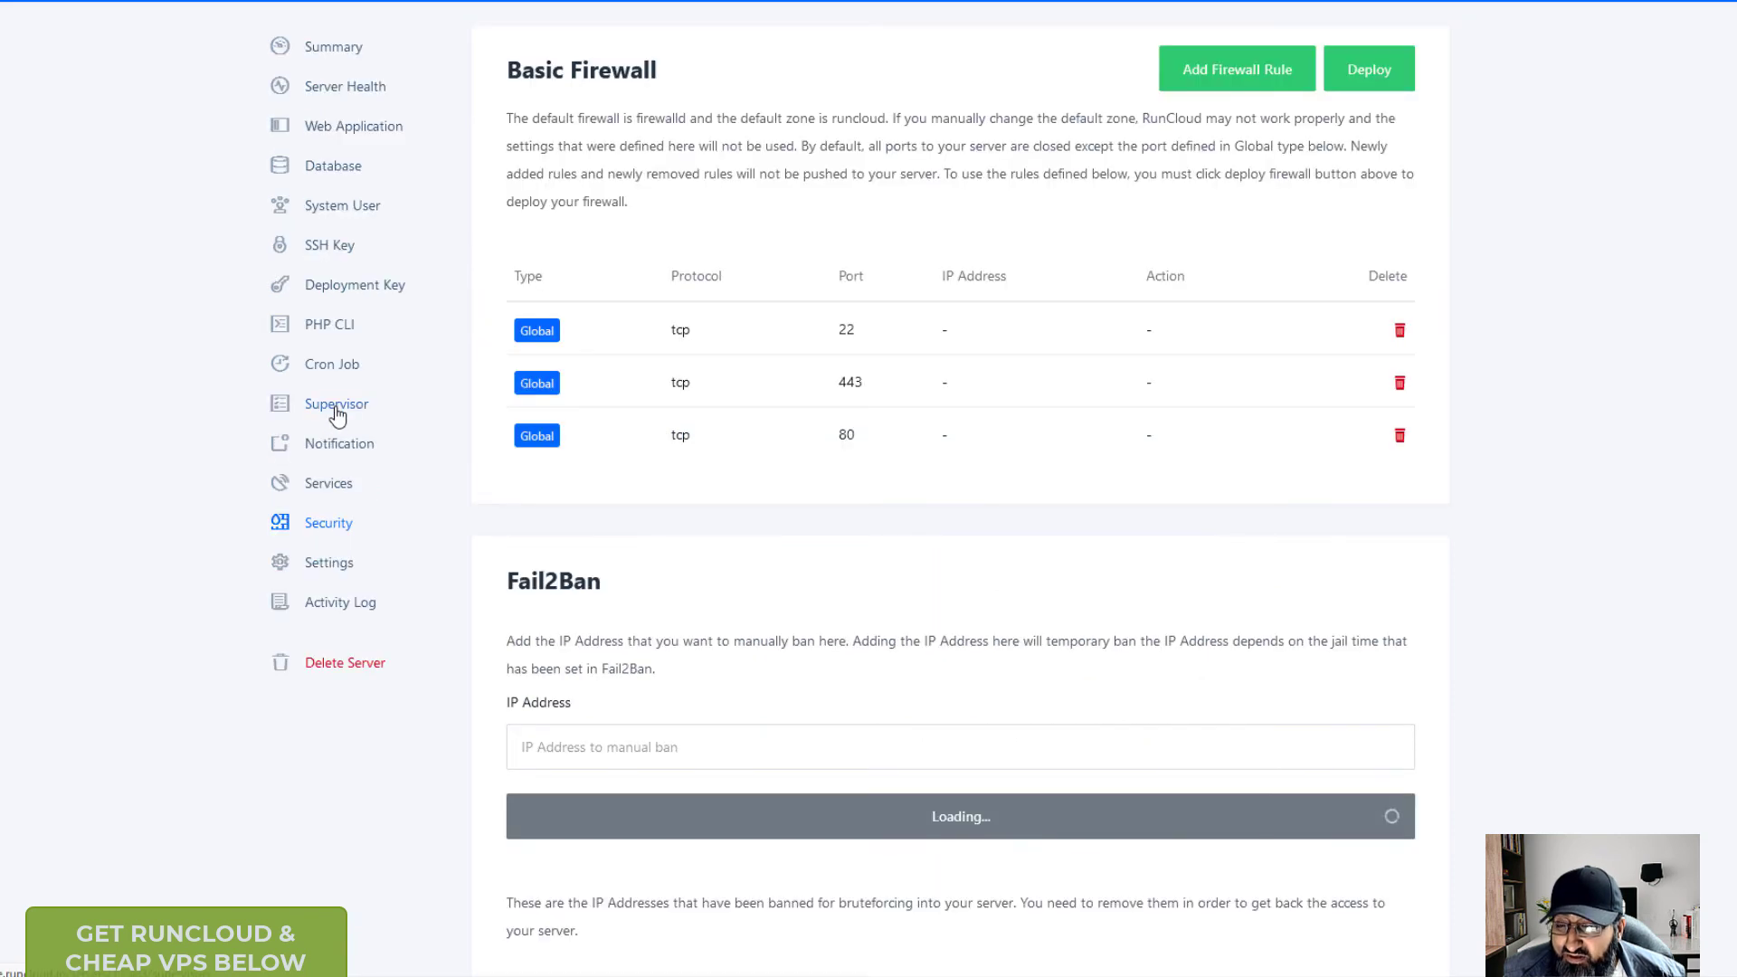
pyautogui.scroll(-10, 411, 550)
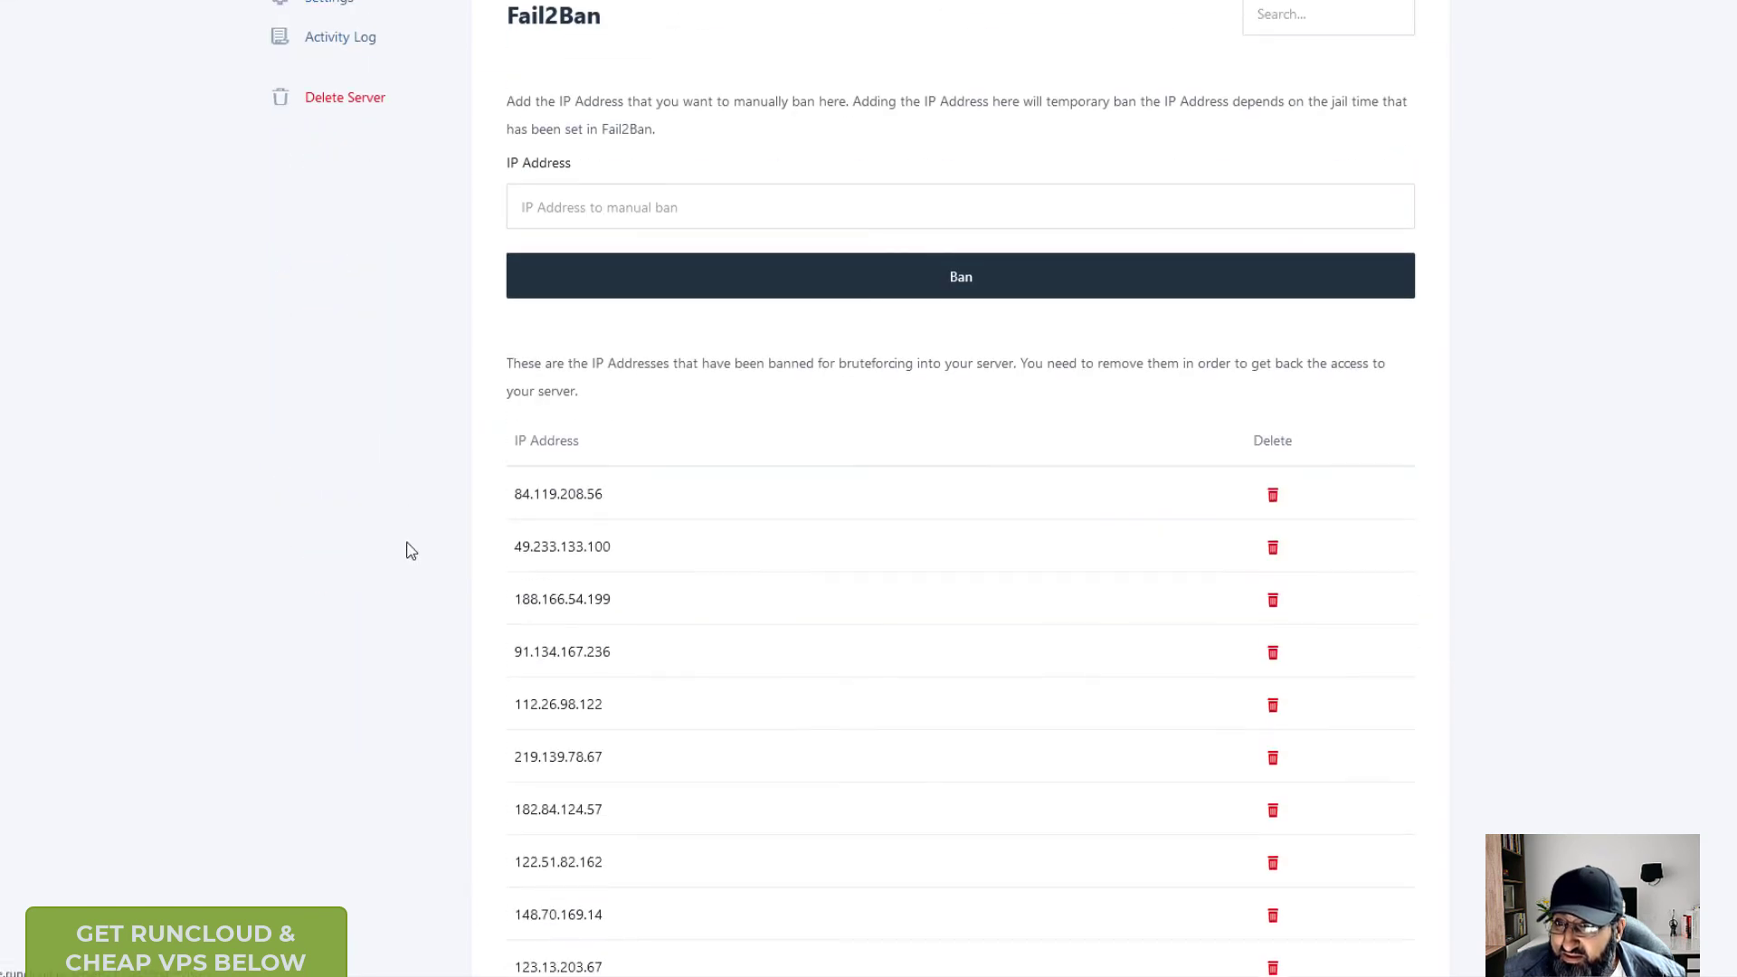
pyautogui.scroll(10, 407, 543)
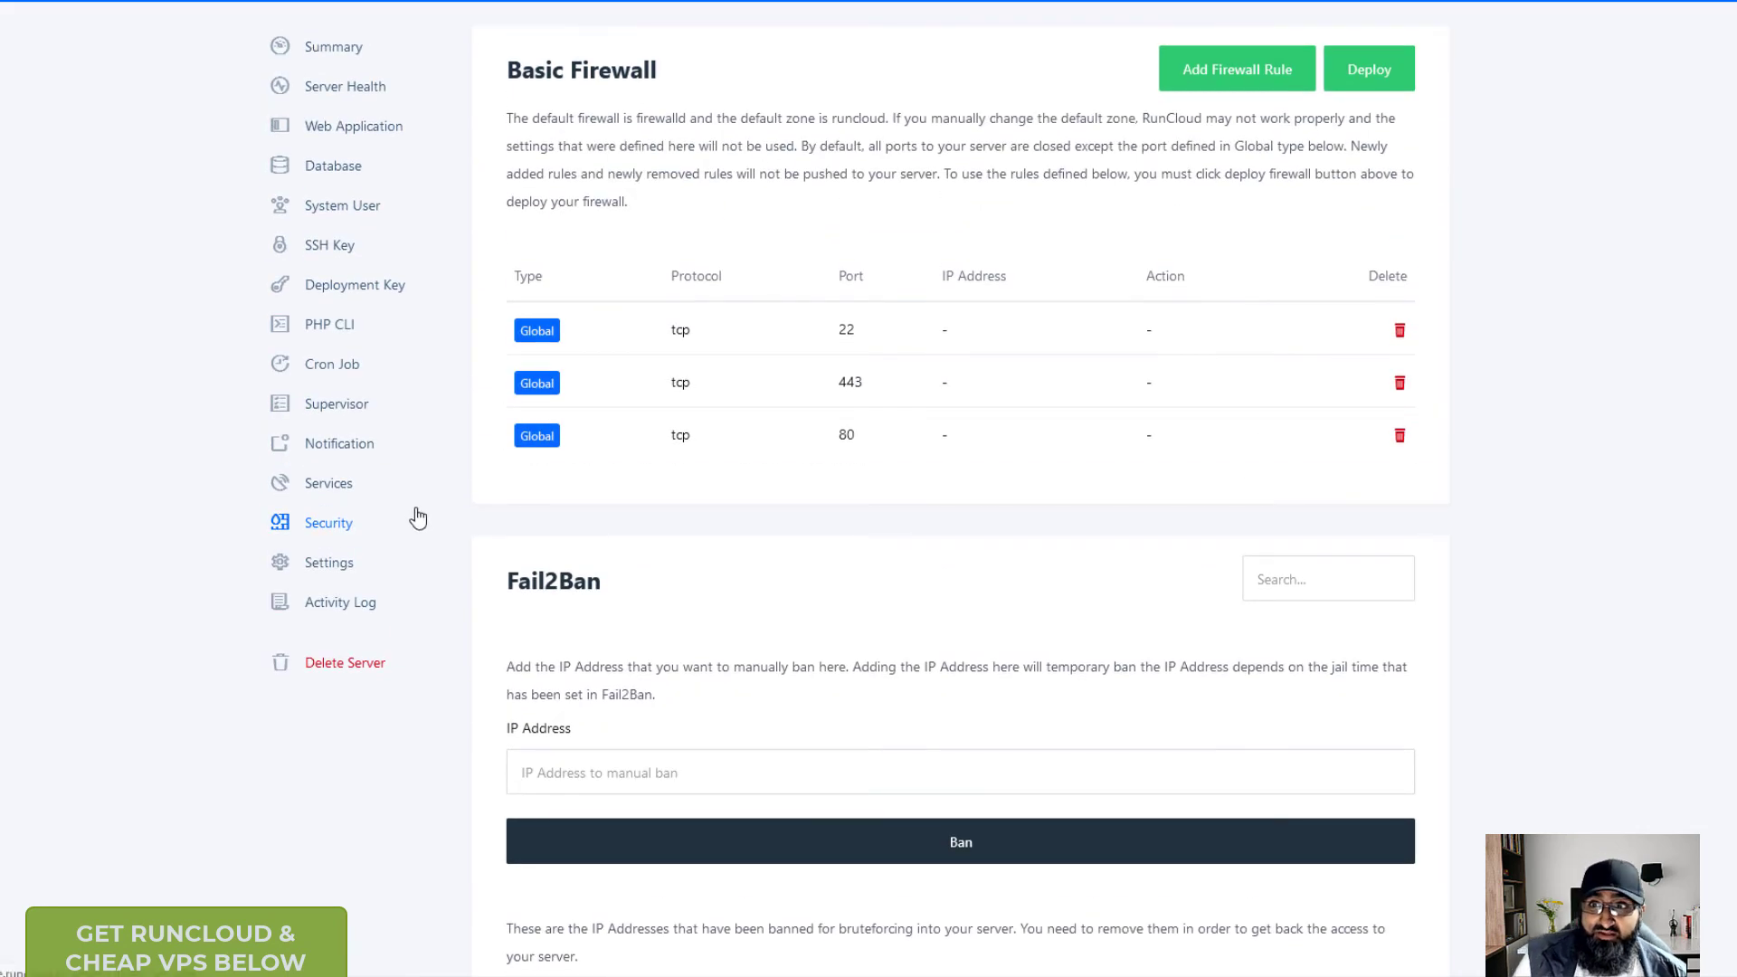
pyautogui.click(342, 492)
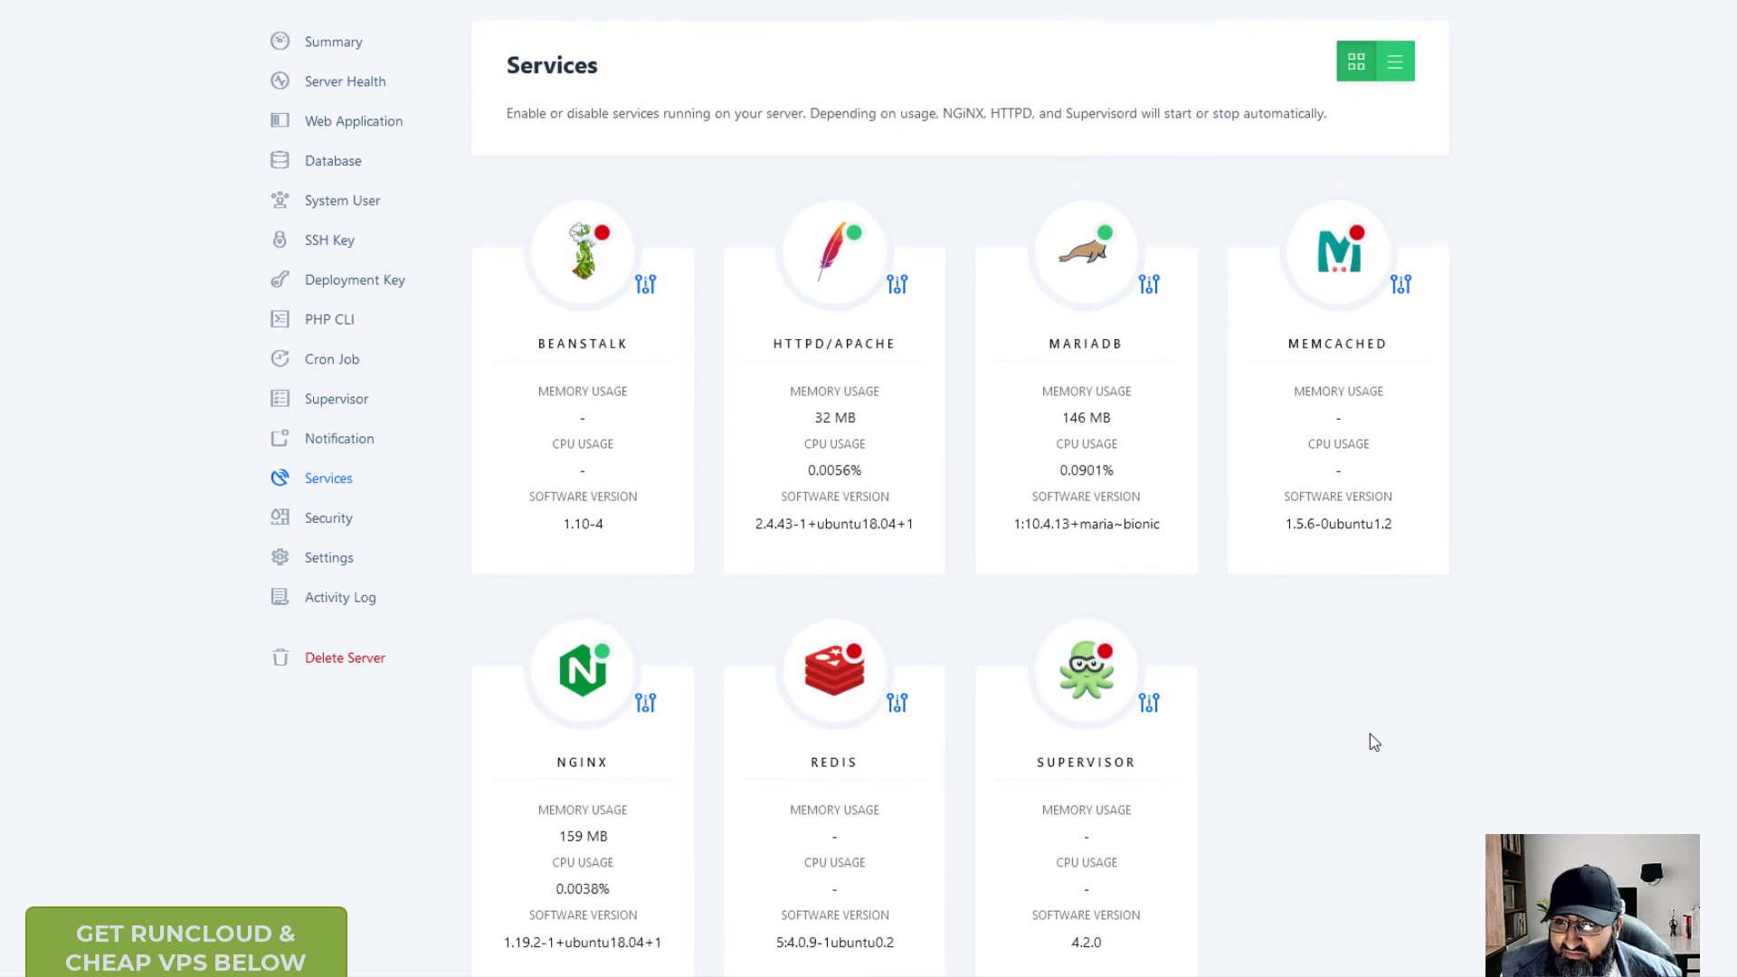
pyautogui.scroll(-3, 1370, 734)
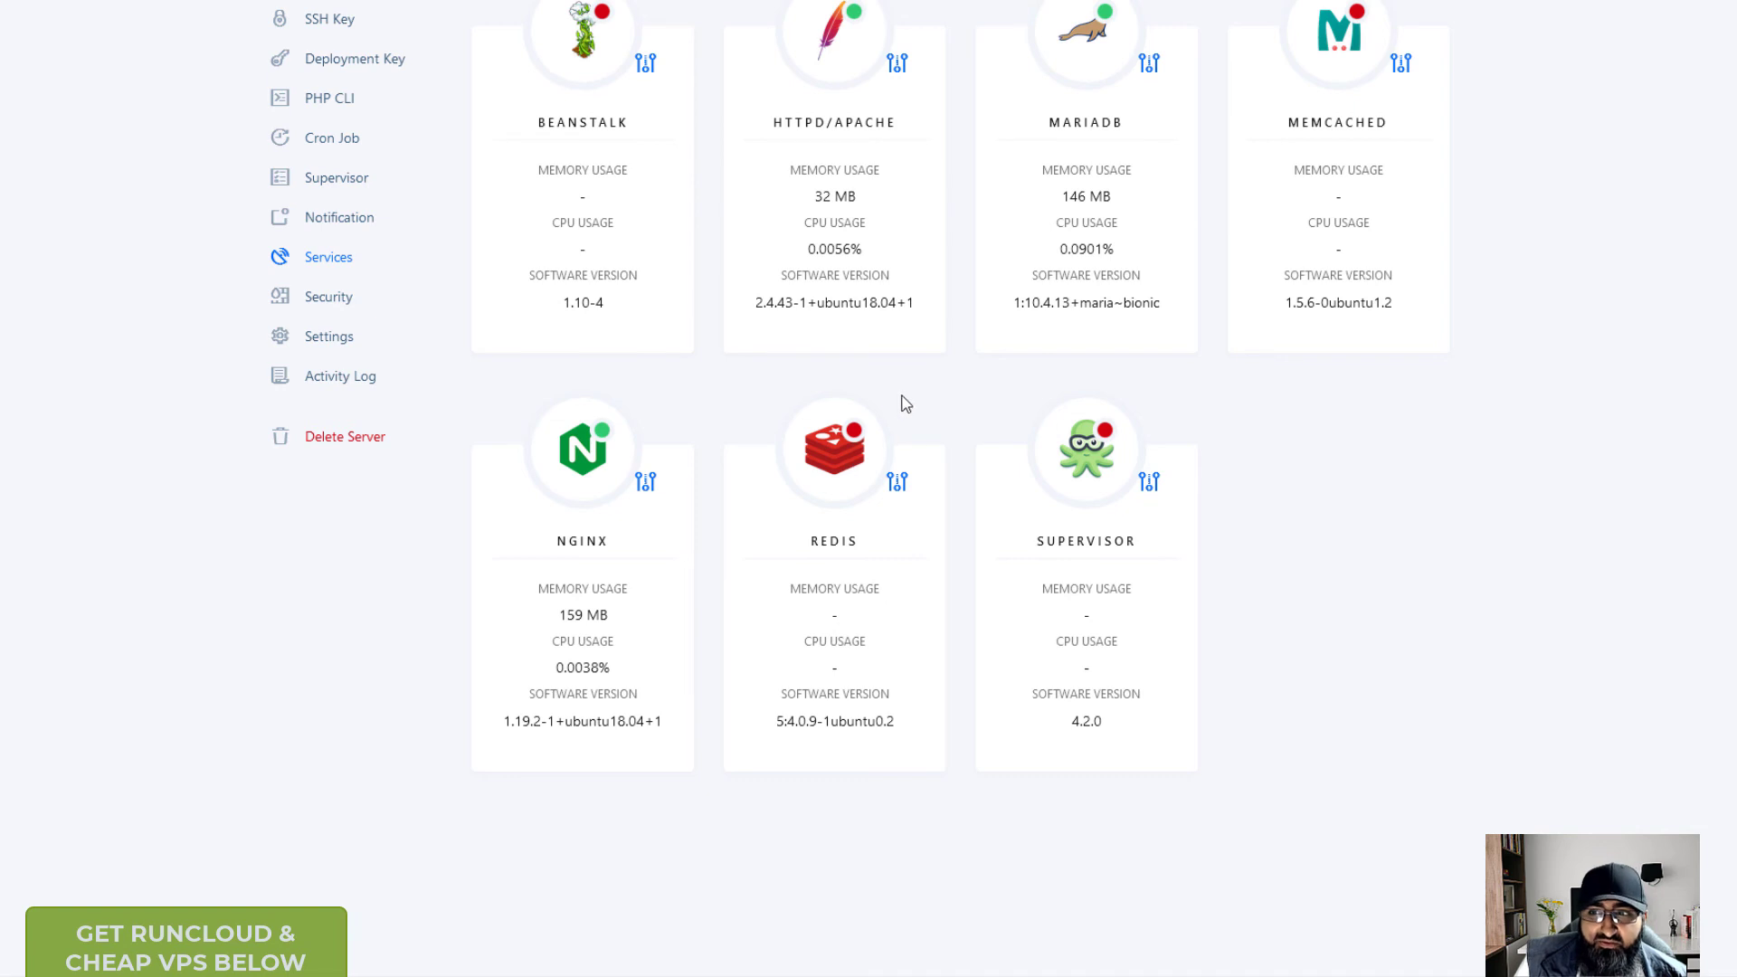
# - Start the Redis service from its settings menu and confirm
pyautogui.click(899, 487)
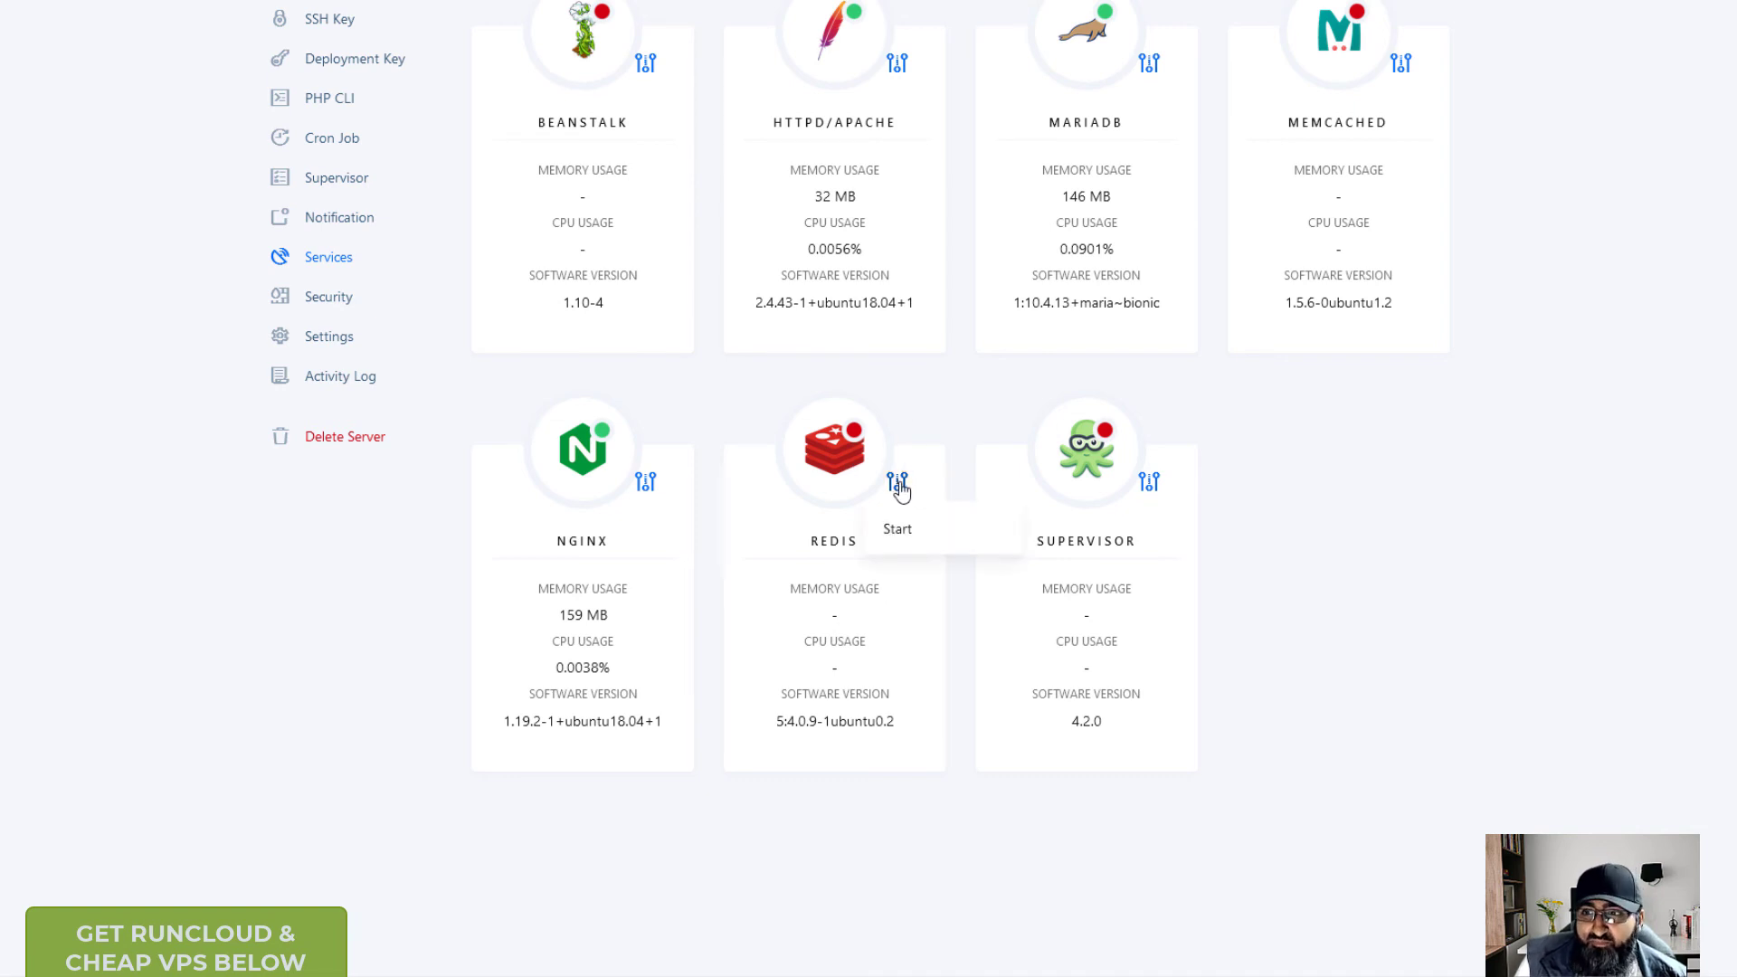
pyautogui.click(920, 537)
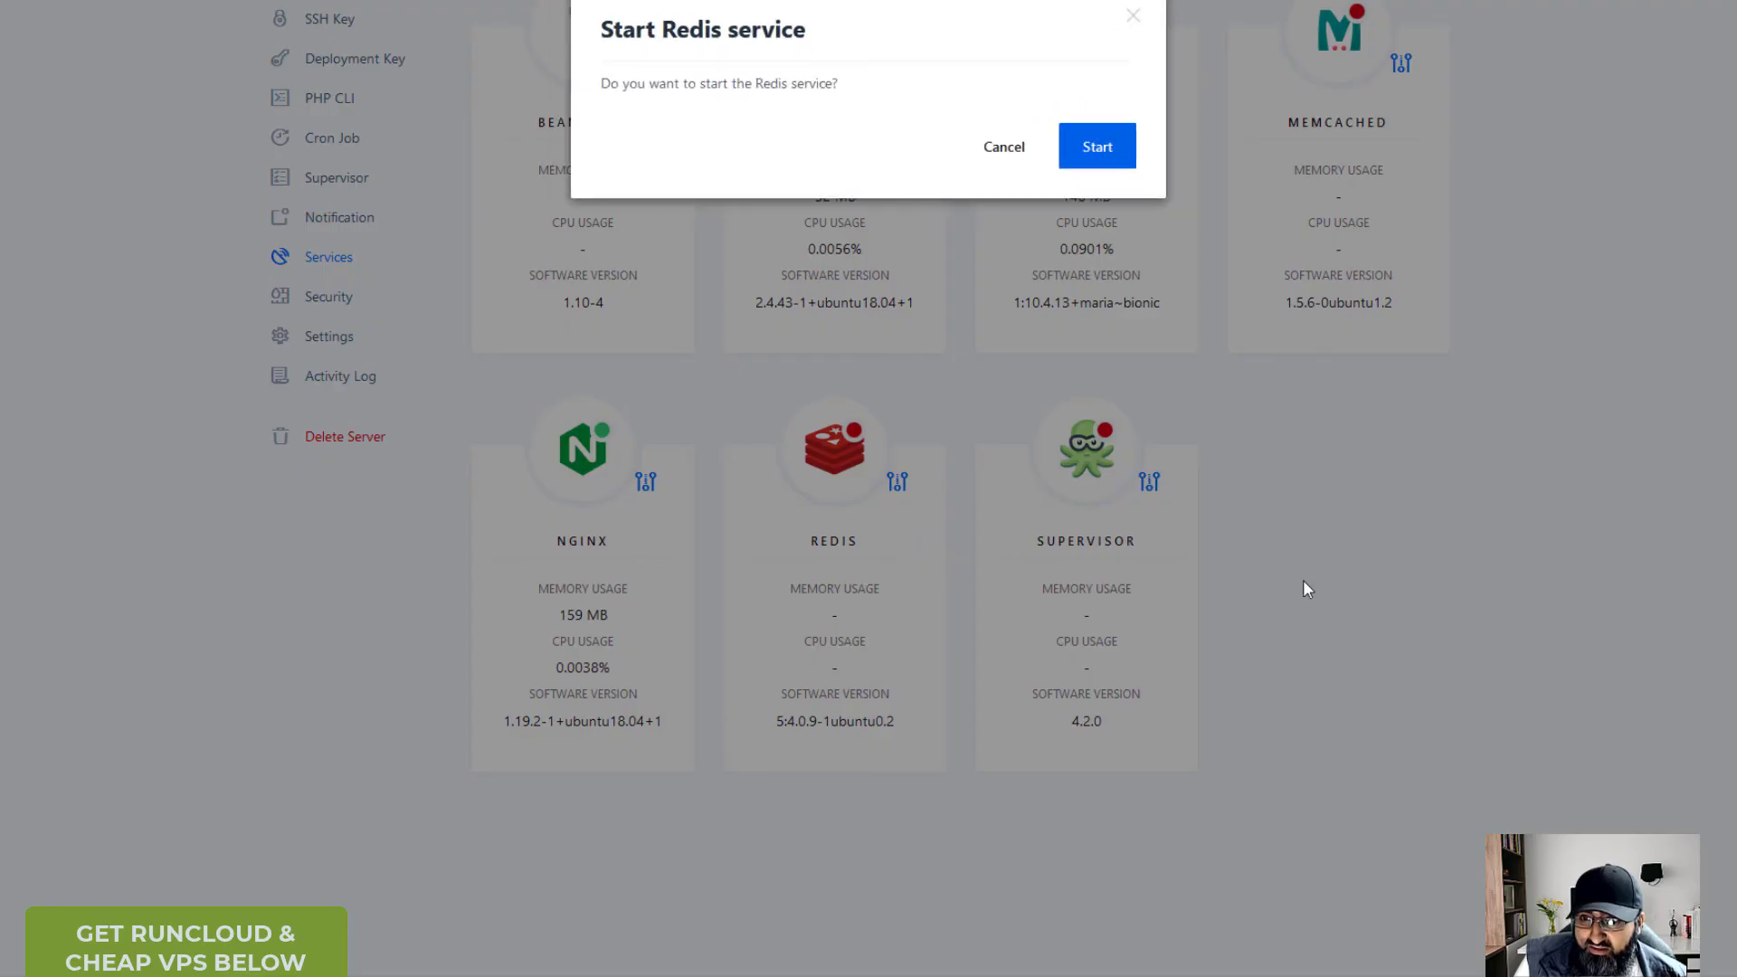
pyautogui.click(1111, 151)
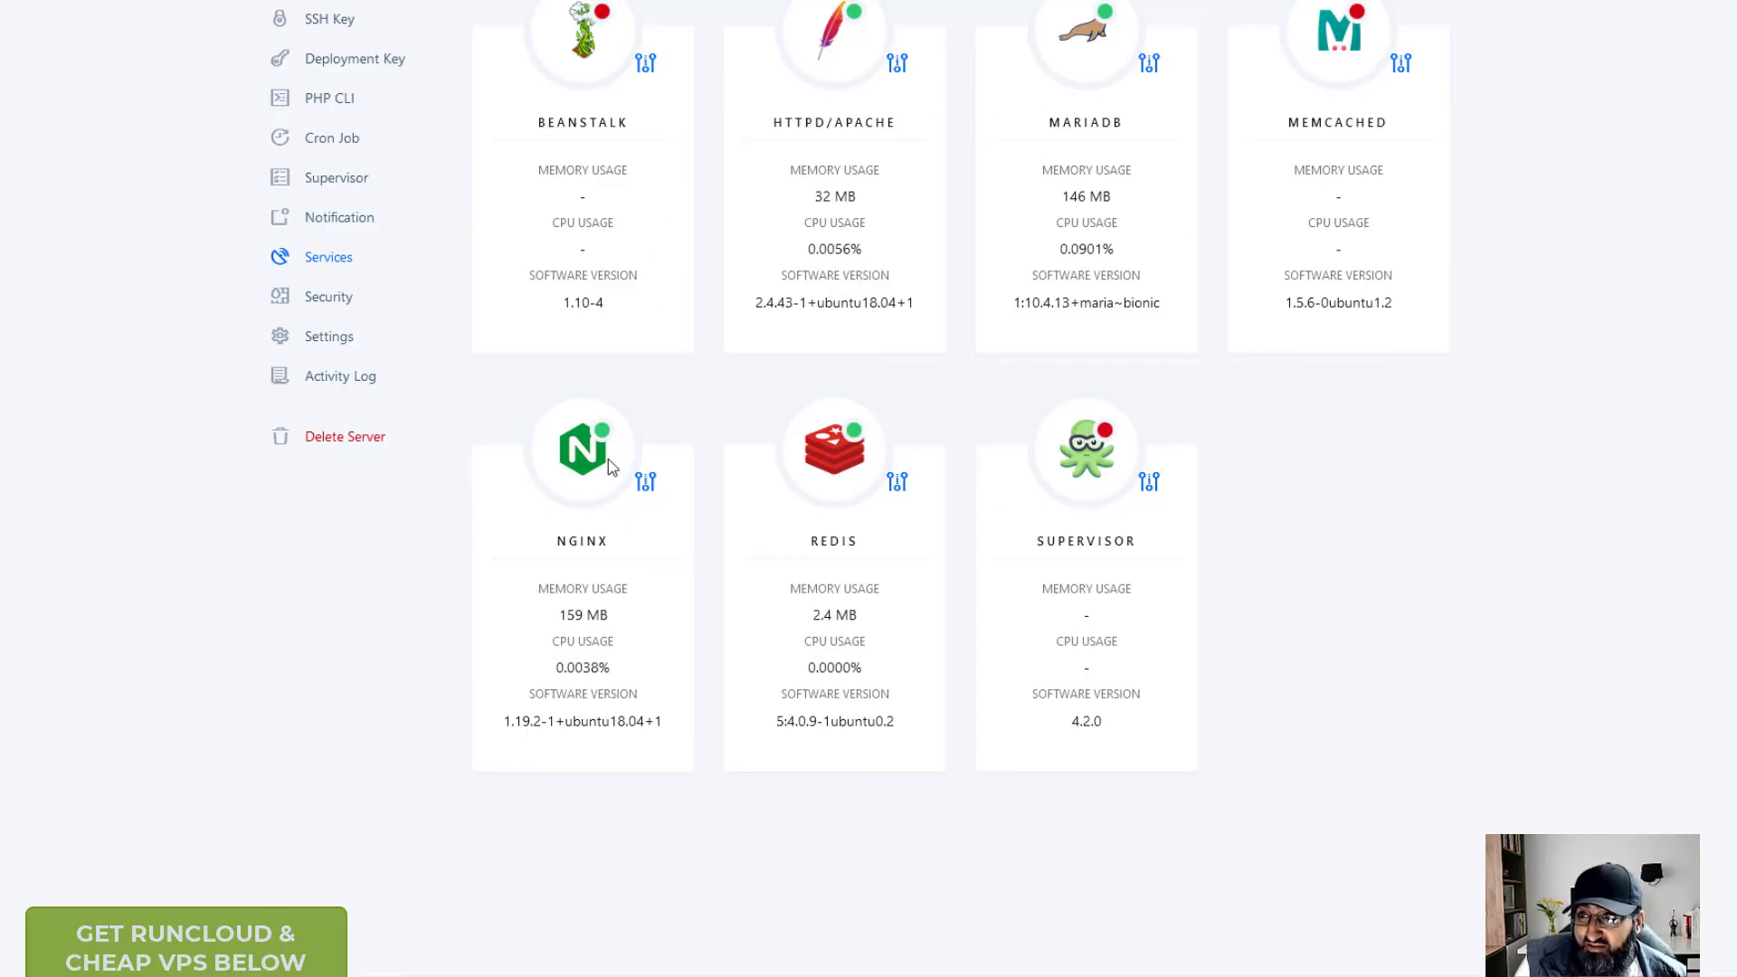
# - Review the Notification page's alert thresholds: load 5, memory 99%, disk 90%
pyautogui.scroll(3, 562, 388)
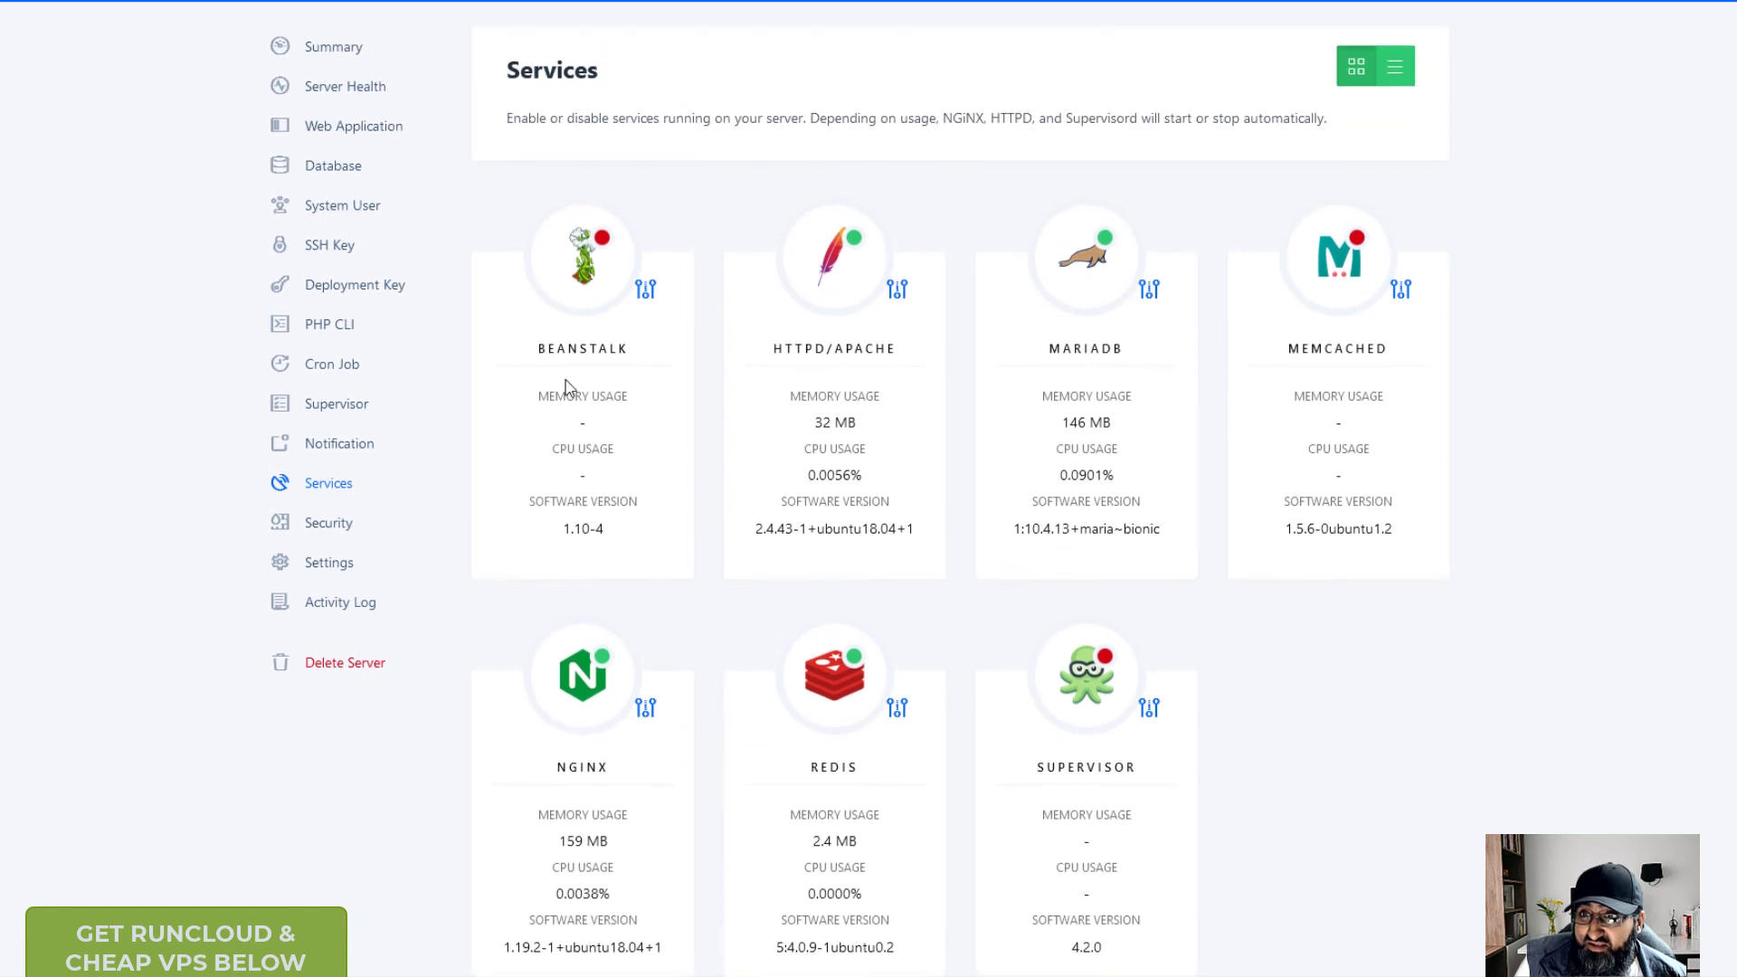
pyautogui.click(330, 444)
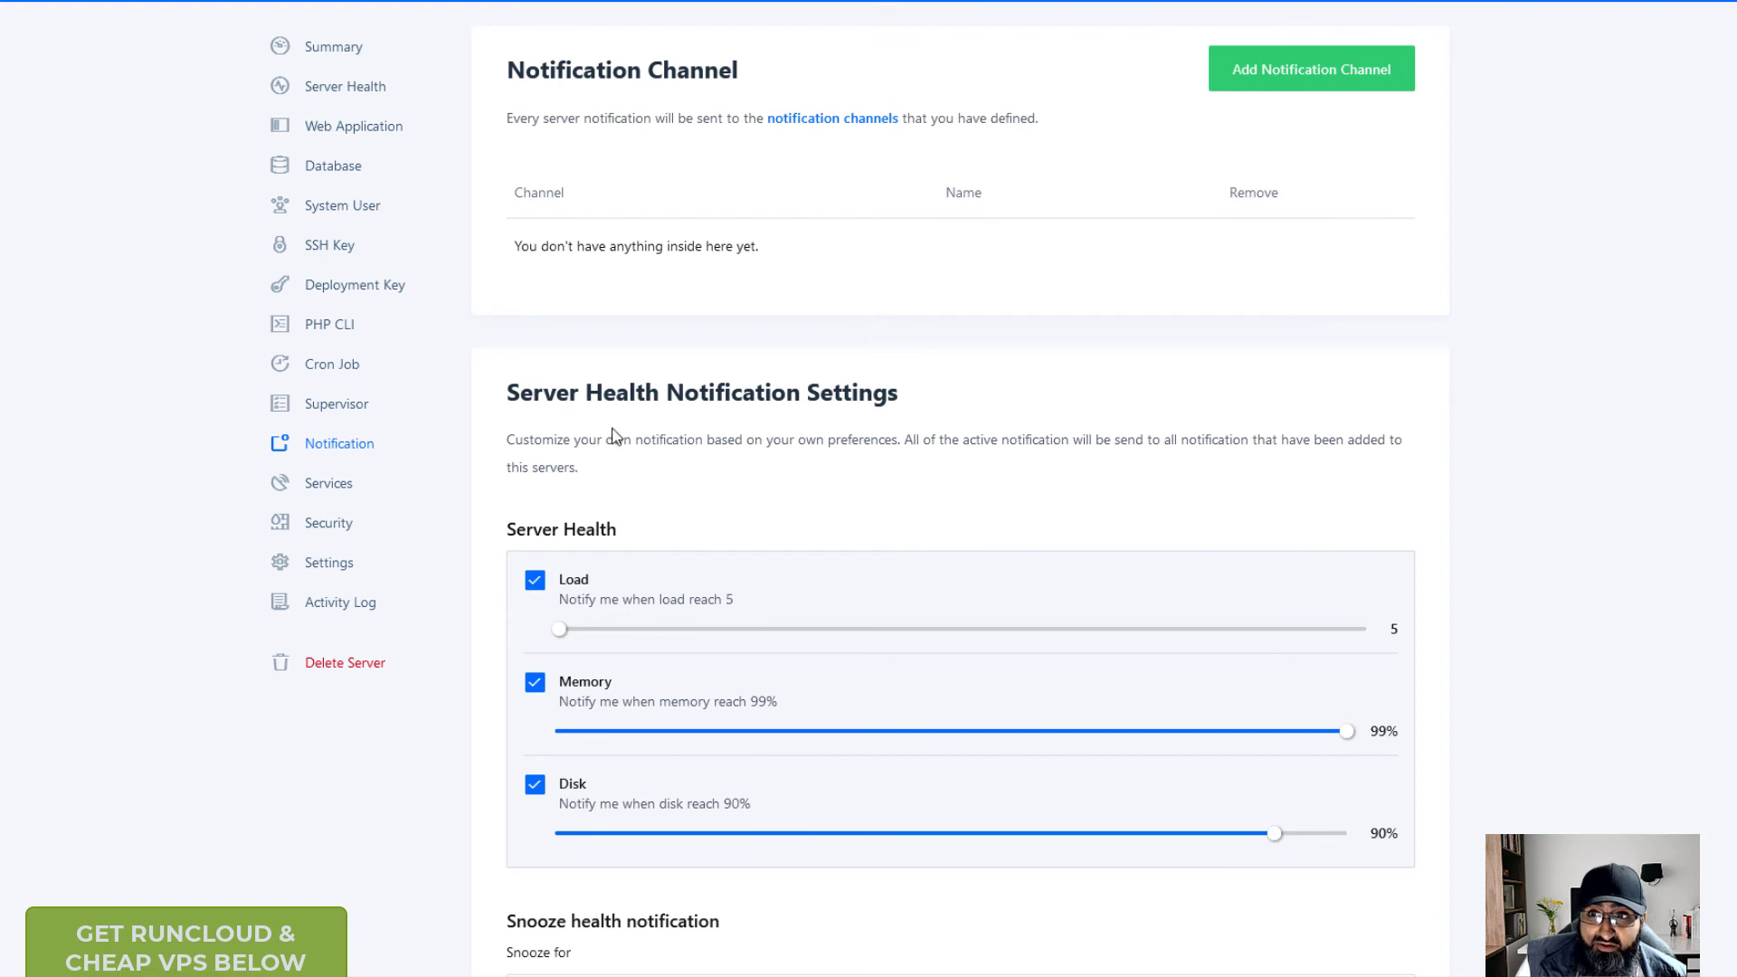
pyautogui.scroll(-3, 648, 446)
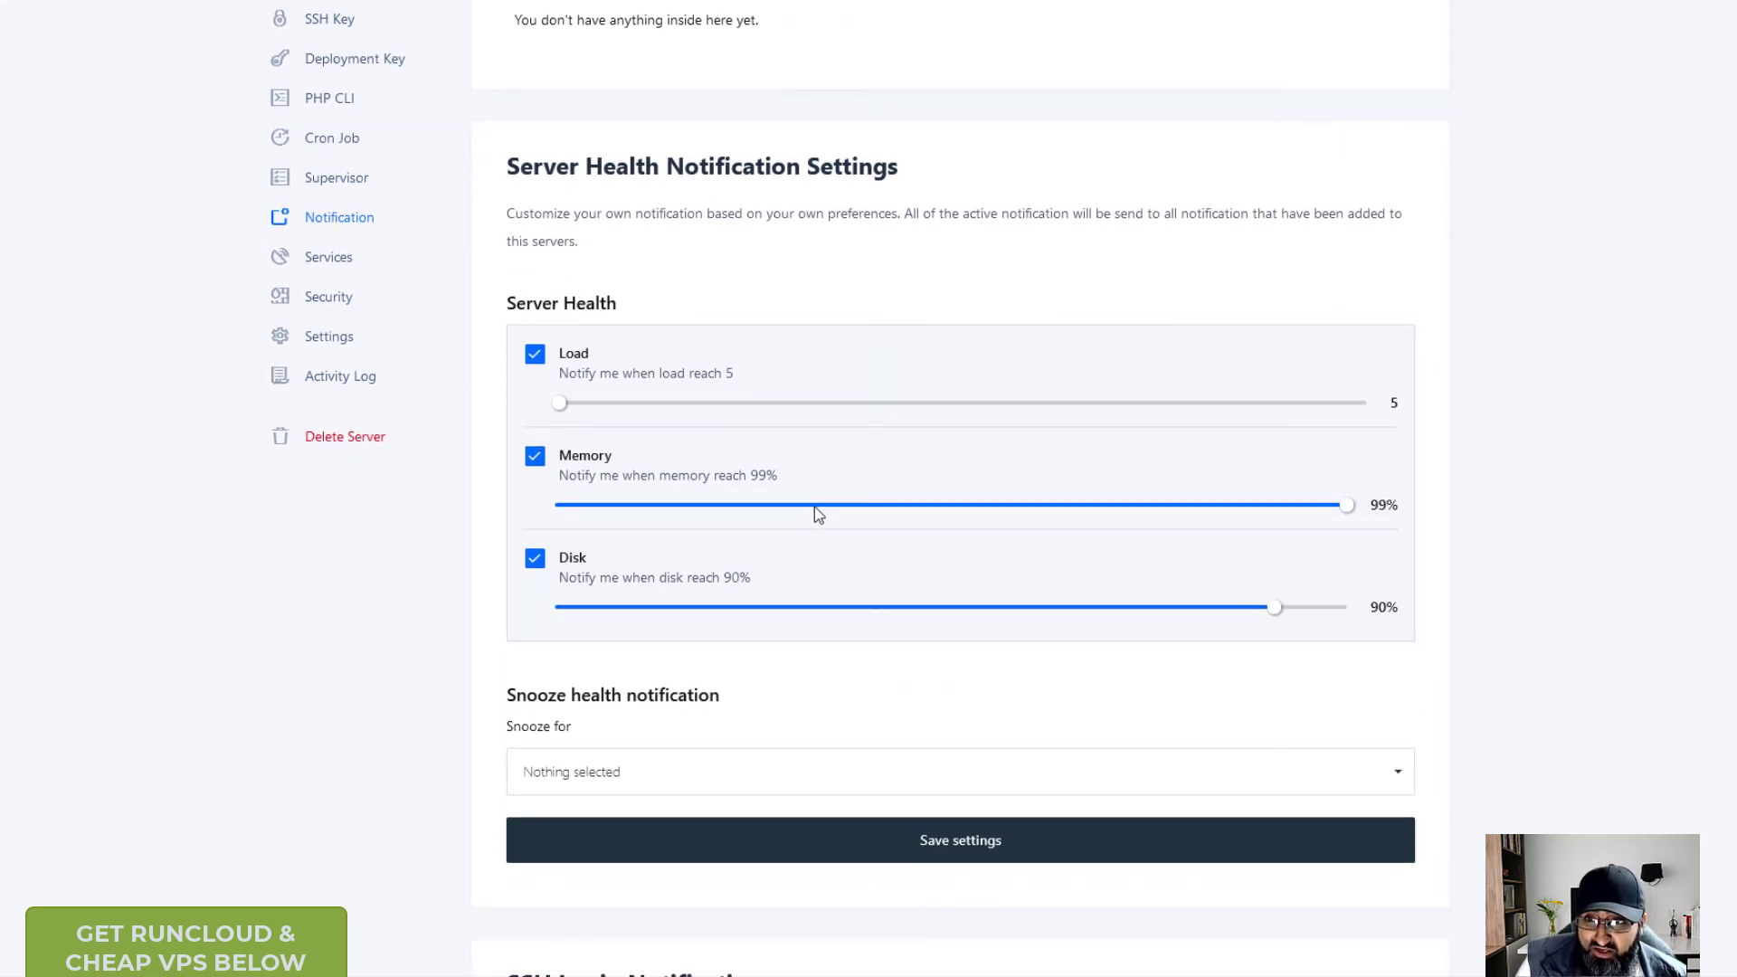
pyautogui.scroll(-4, 814, 516)
pyautogui.scroll(6, 792, 607)
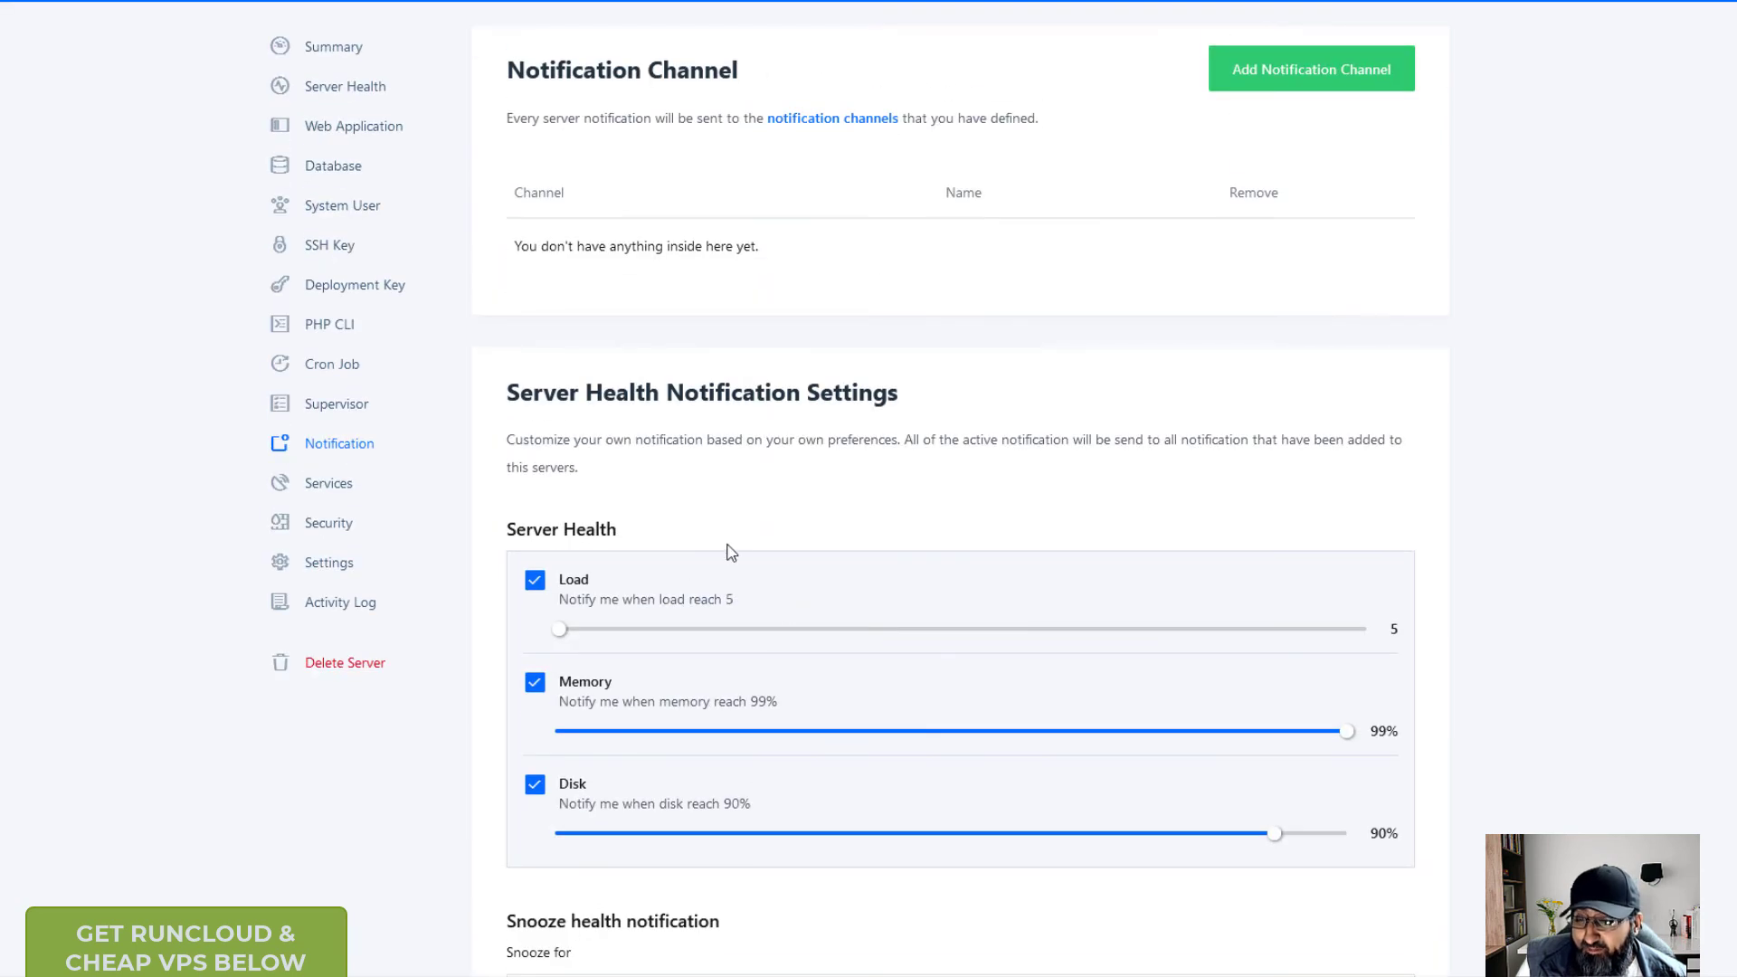
pyautogui.scroll(-1, 721, 615)
pyautogui.scroll(-3, 721, 616)
pyautogui.scroll(3, 713, 834)
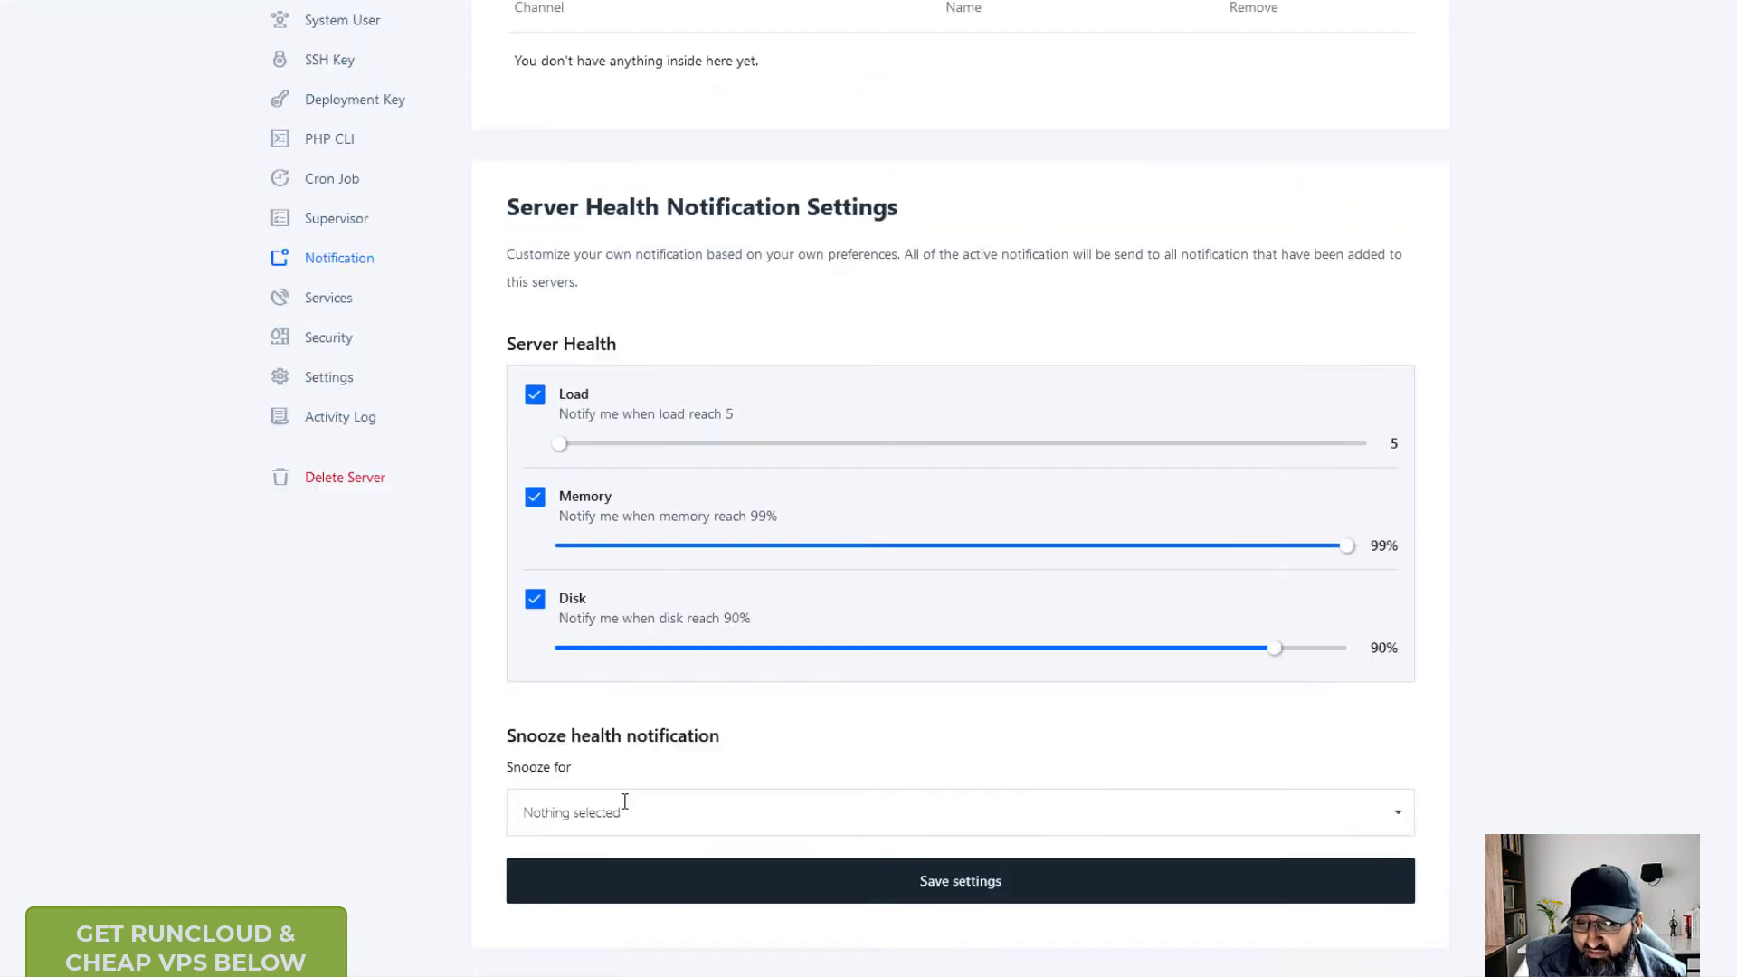
# - Visit the Supervisor, Cron Job, PHP CLI and Server Health pages in turn
pyautogui.click(349, 405)
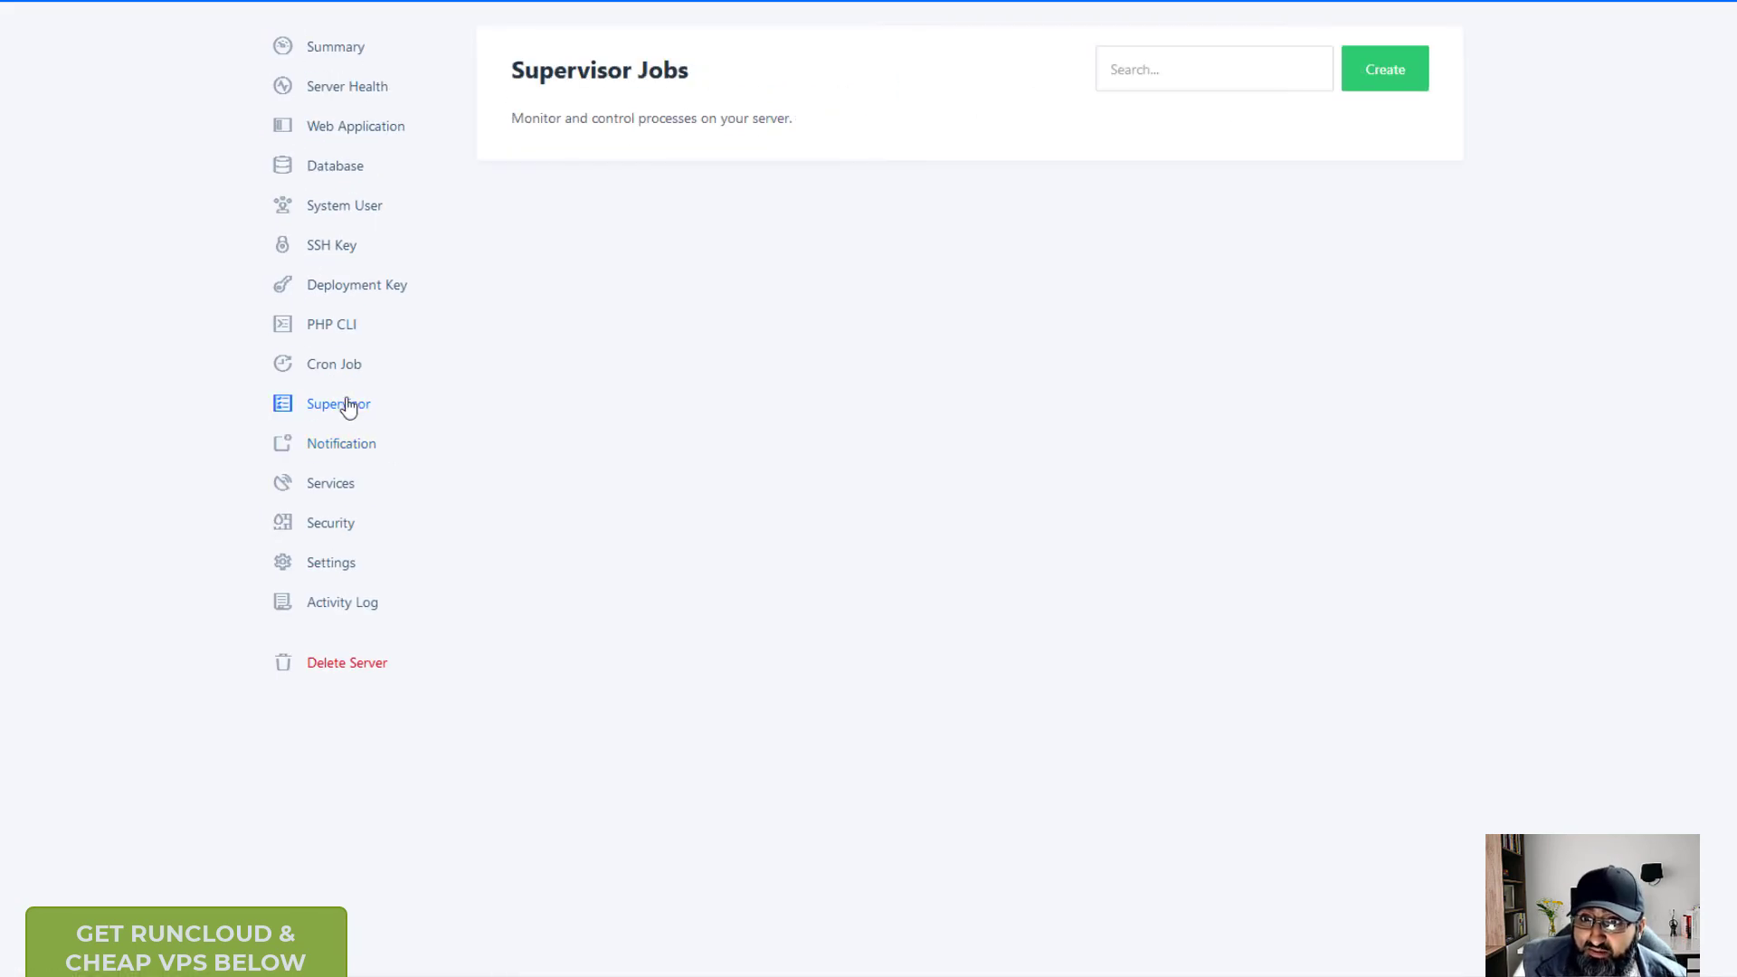
pyautogui.click(318, 373)
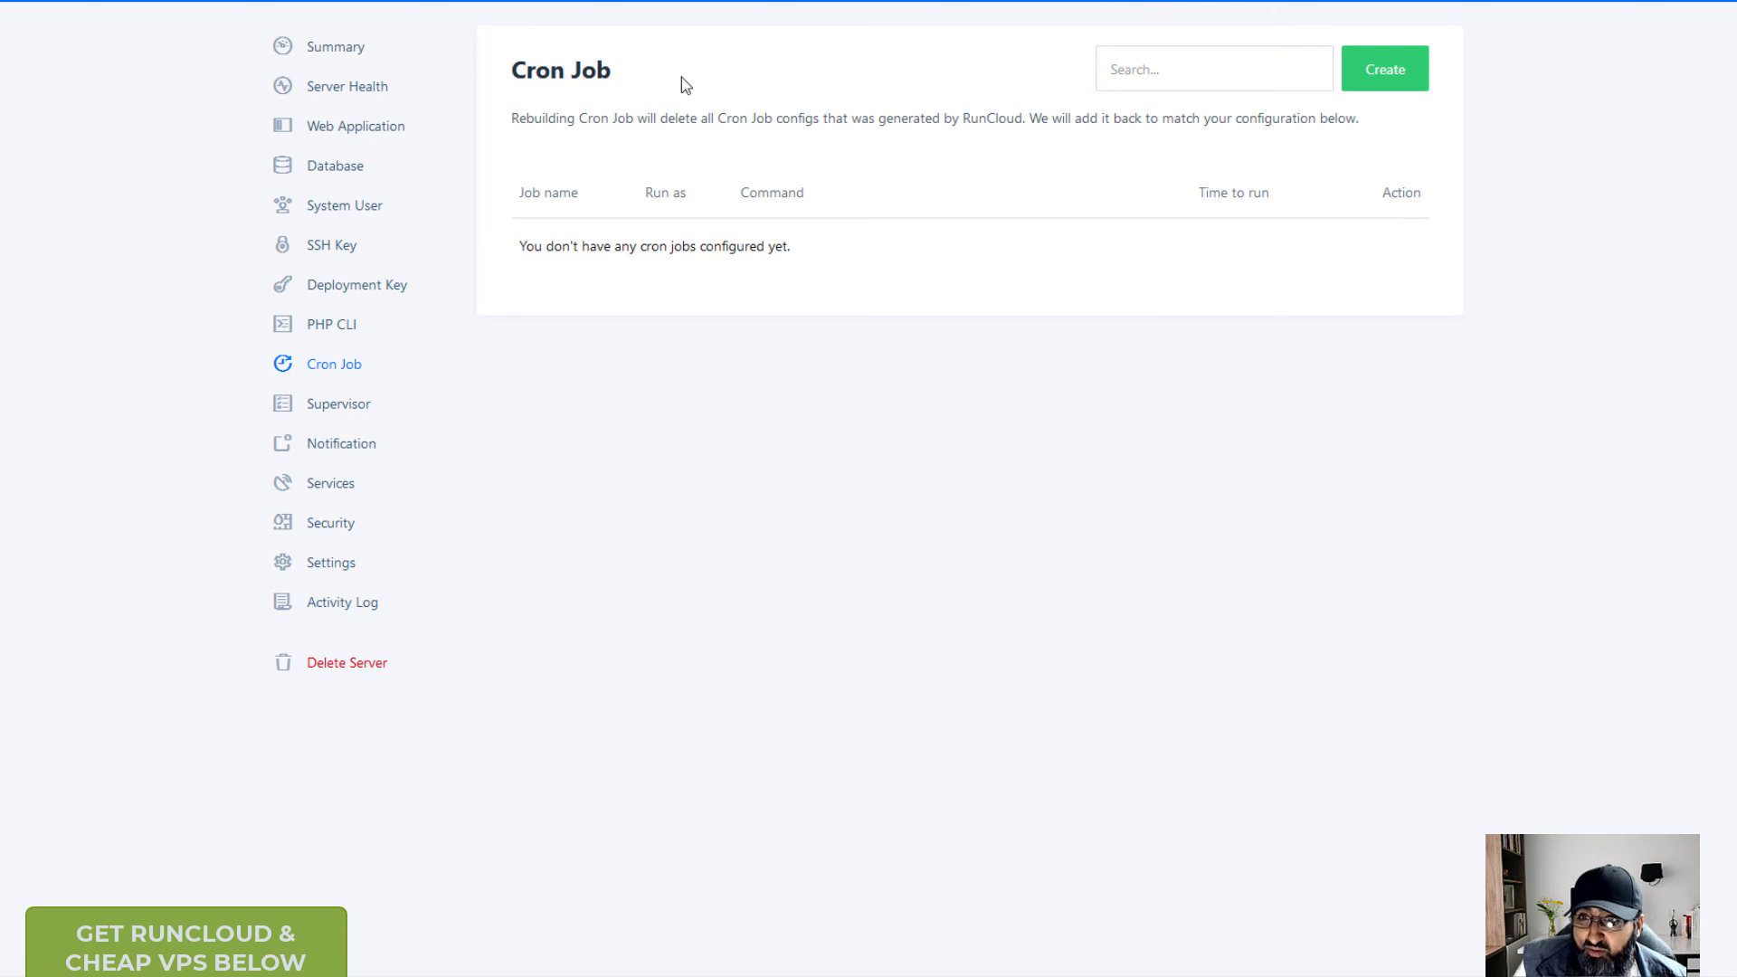
pyautogui.click(331, 330)
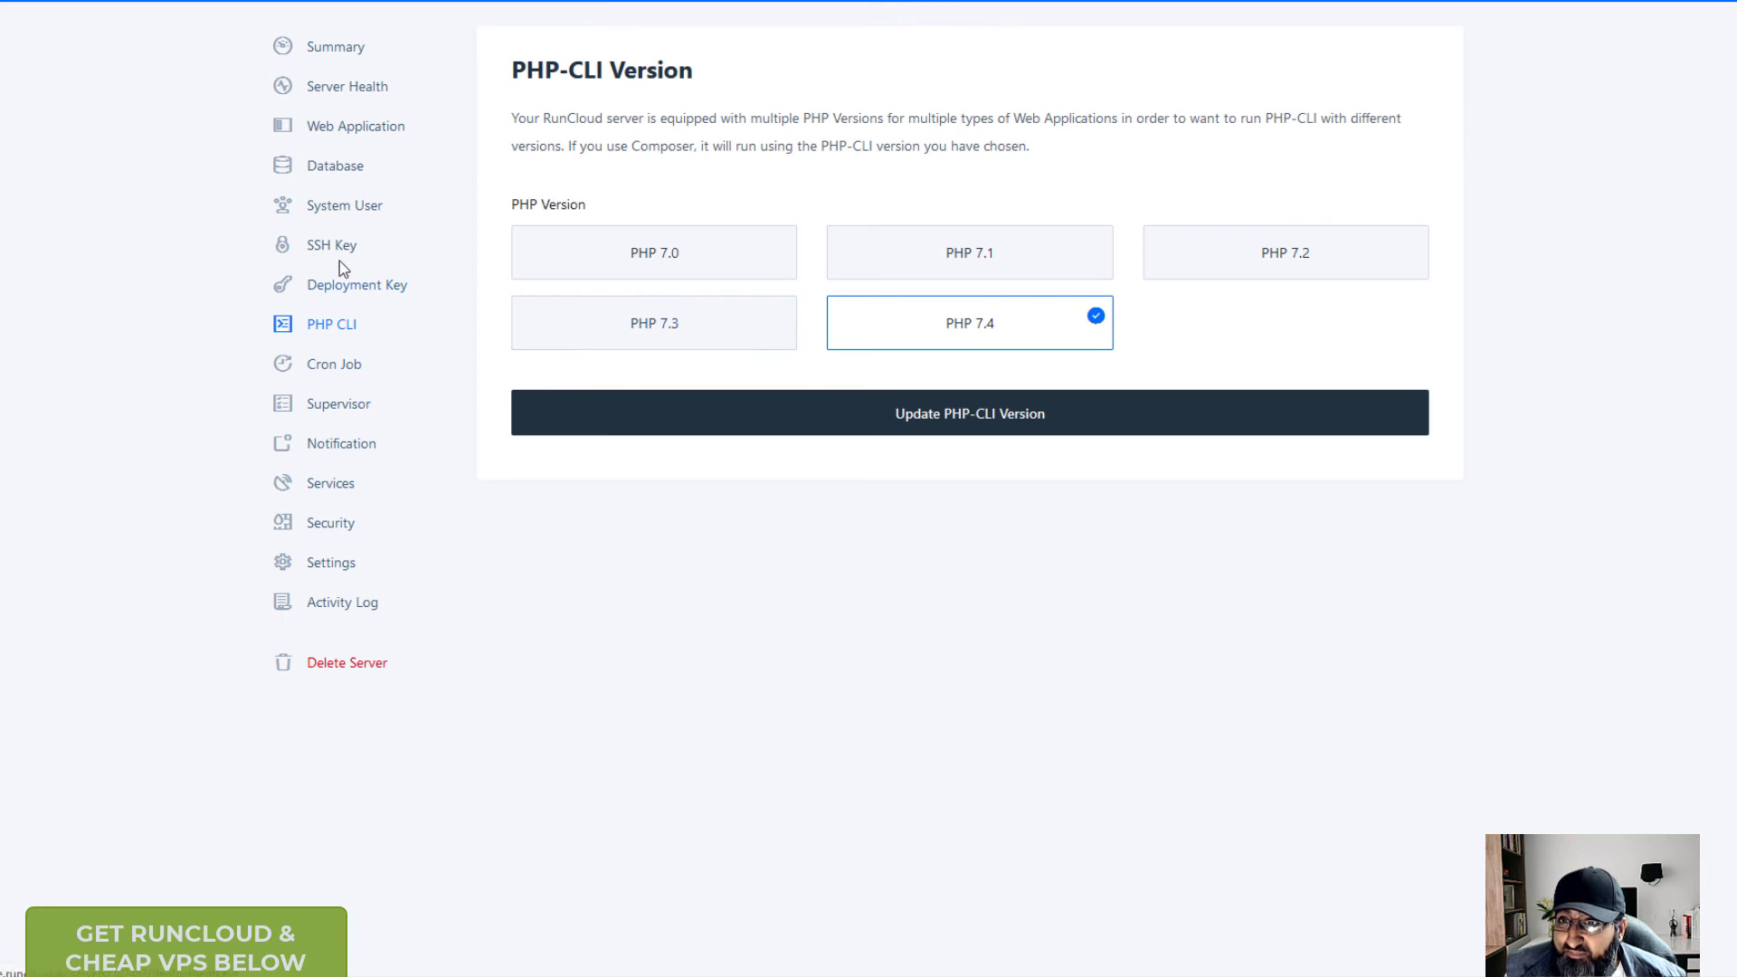
pyautogui.click(344, 87)
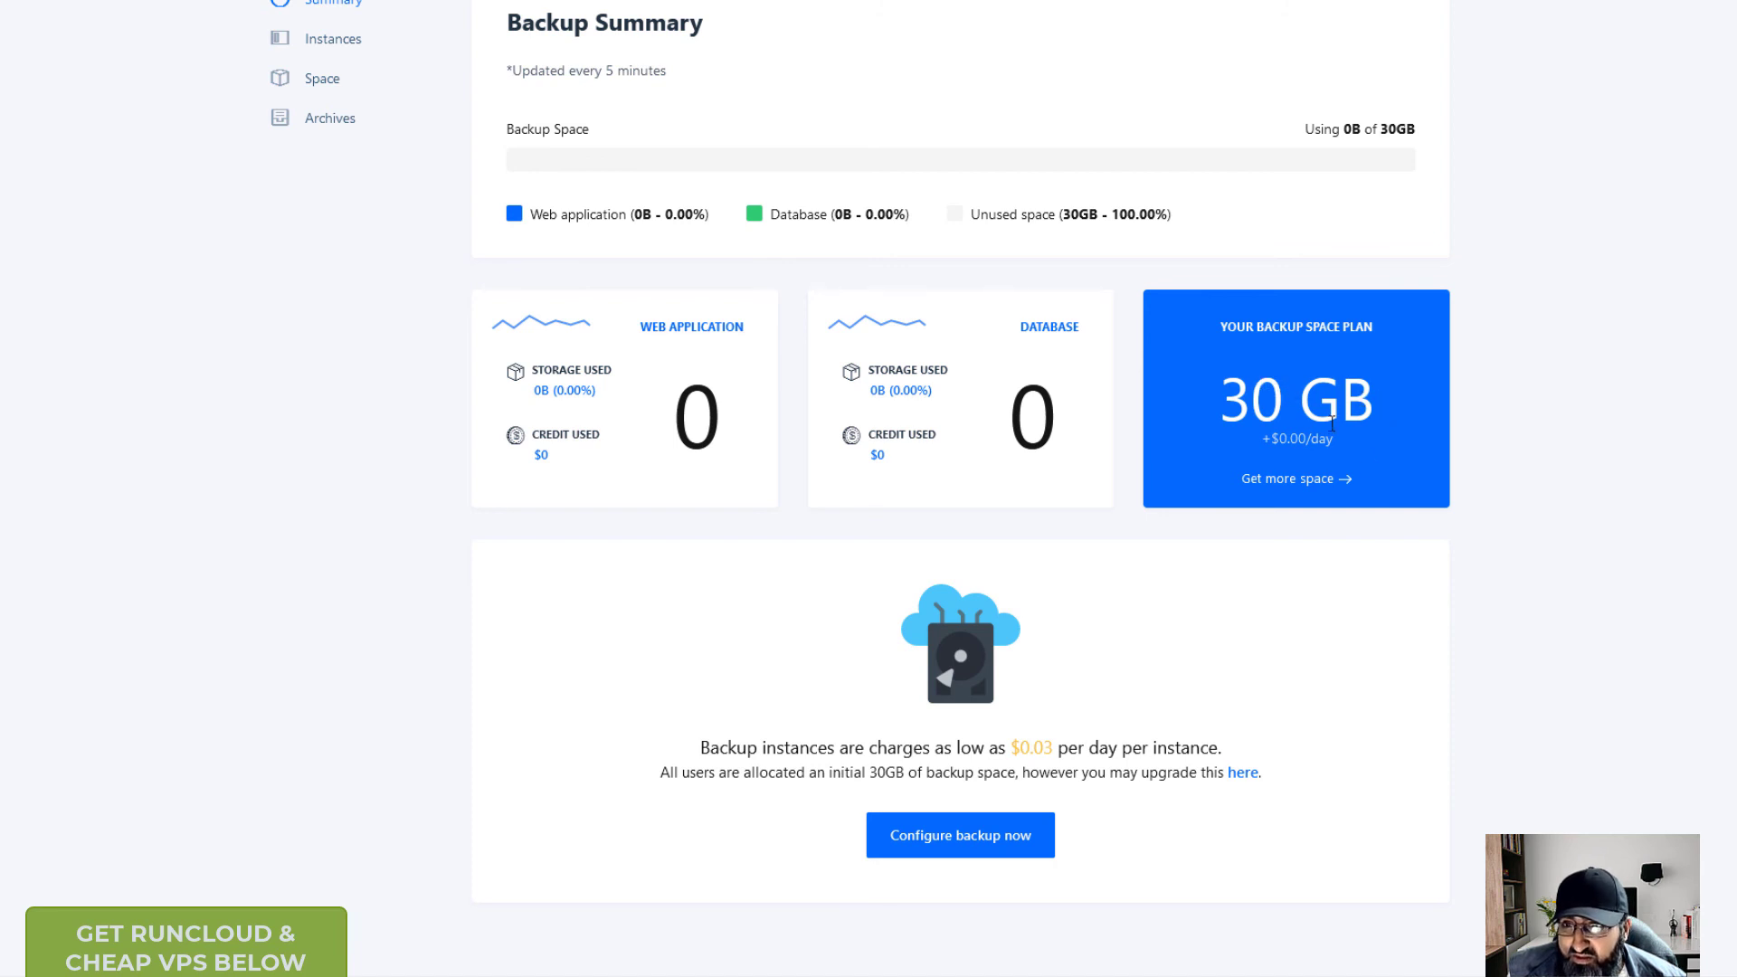
# - View the extra backup space packages, return to Backup Summary, then go to DNS Manager
pyautogui.click(1300, 479)
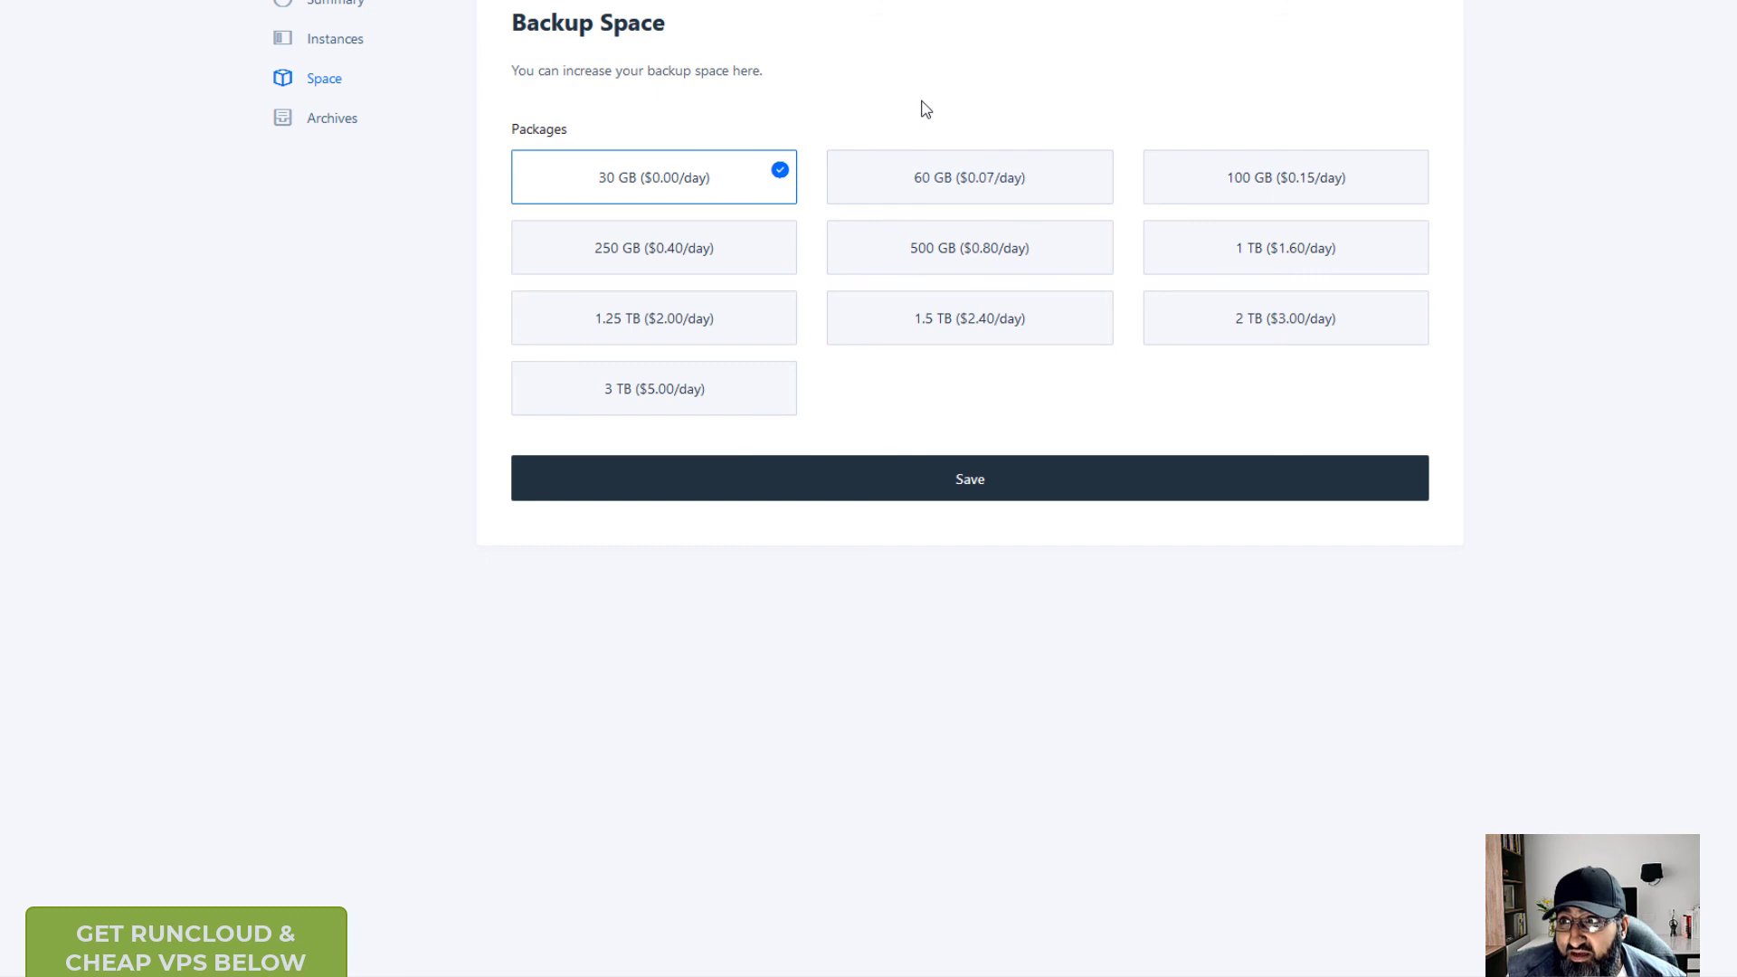
pyautogui.hotkey('alt', 'Left')
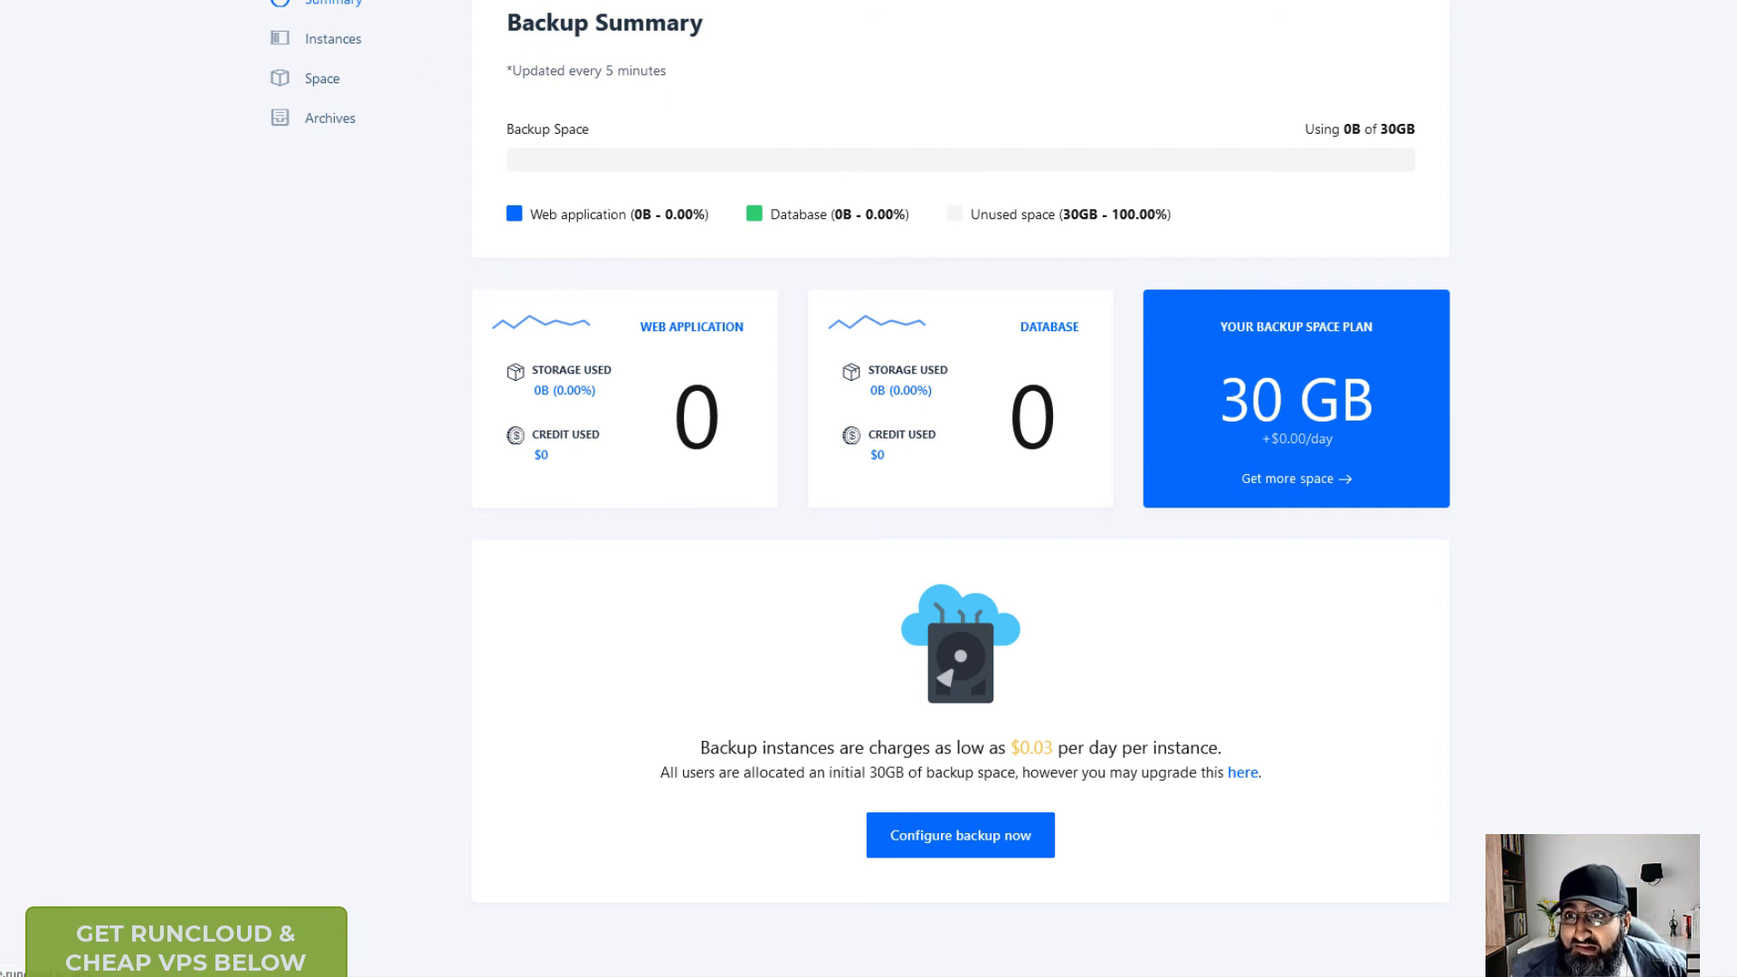
pyautogui.click(615, 2)
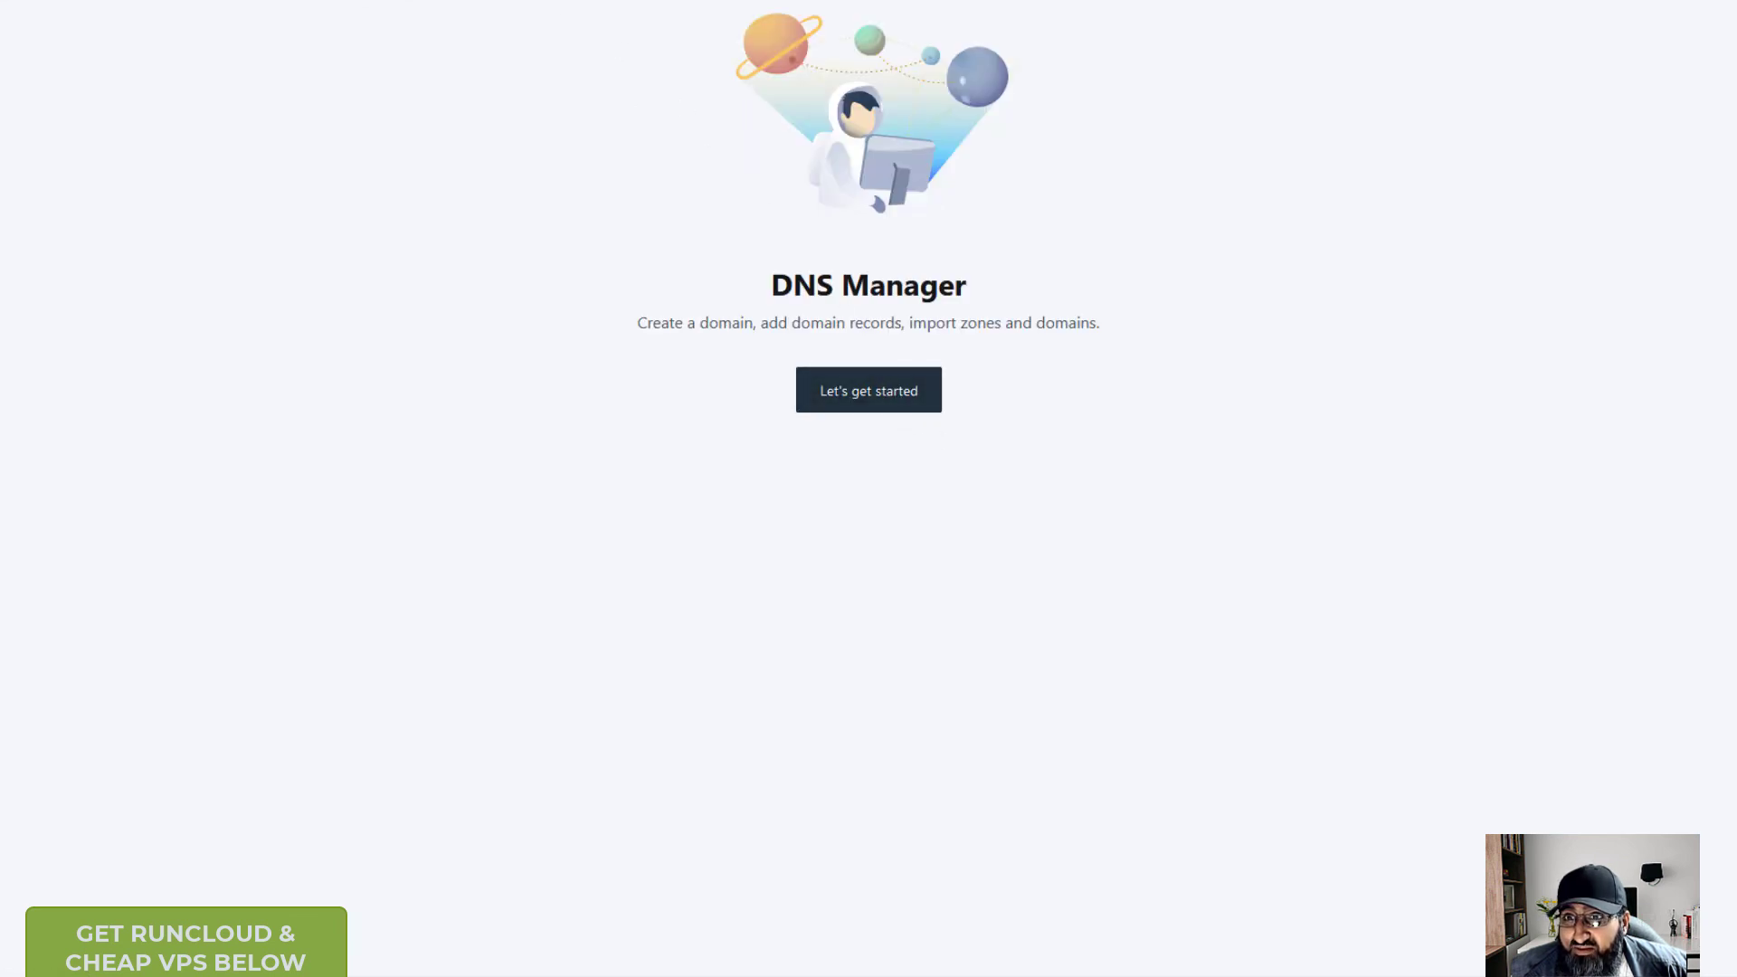
# - Return to the All servers list in the RunCloud panel
pyautogui.click(349, 2)
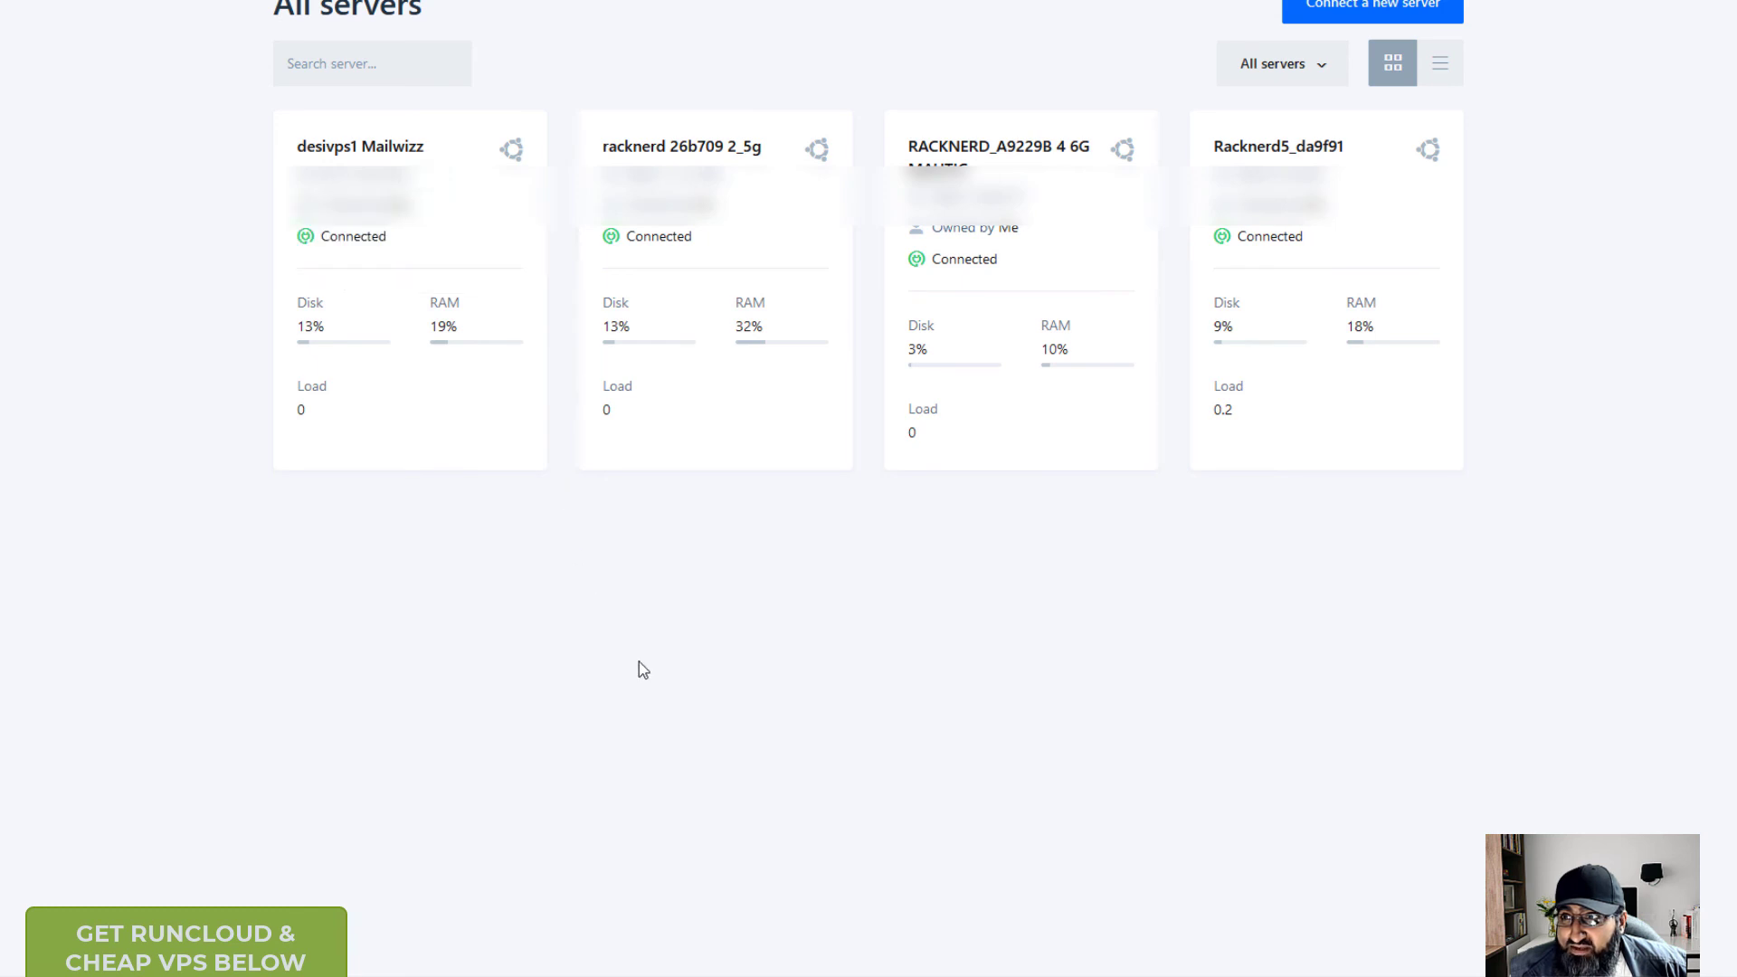